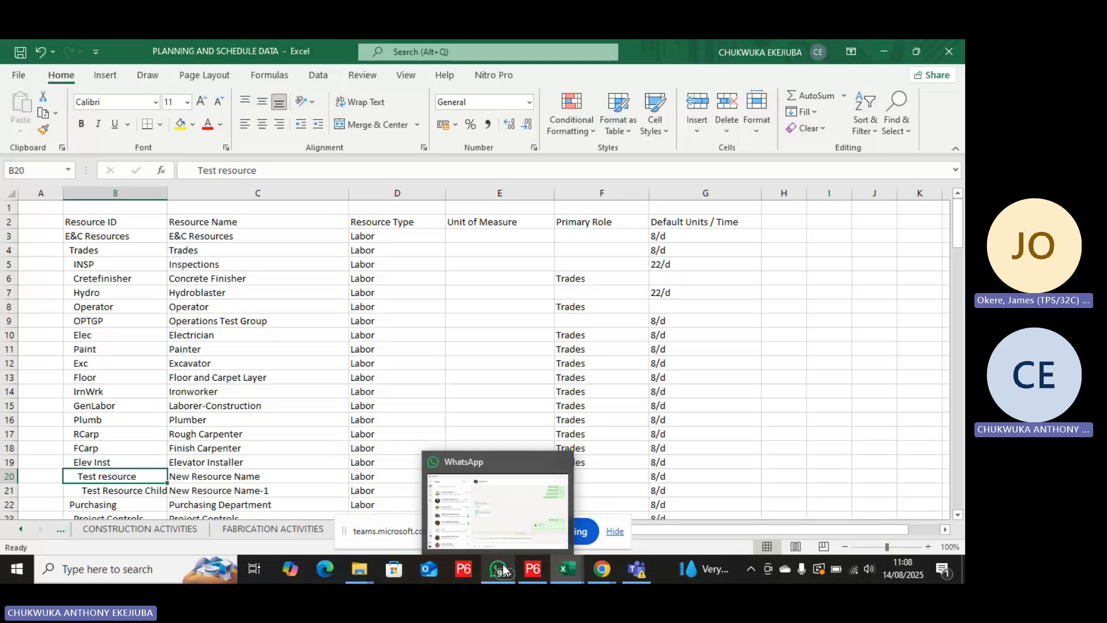
In the second 3BDF Scurve workbook window, review the Sheet8 activity table and the PROGRESS DASHBOARD down to its progress summary.
mouse_move(570, 570)
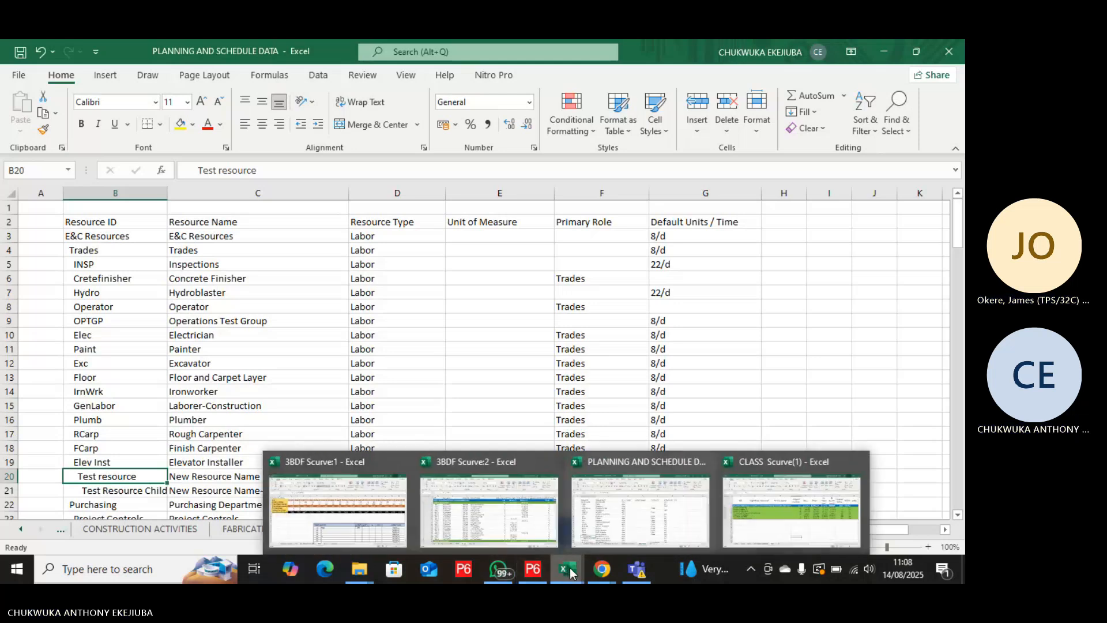
click(545, 535)
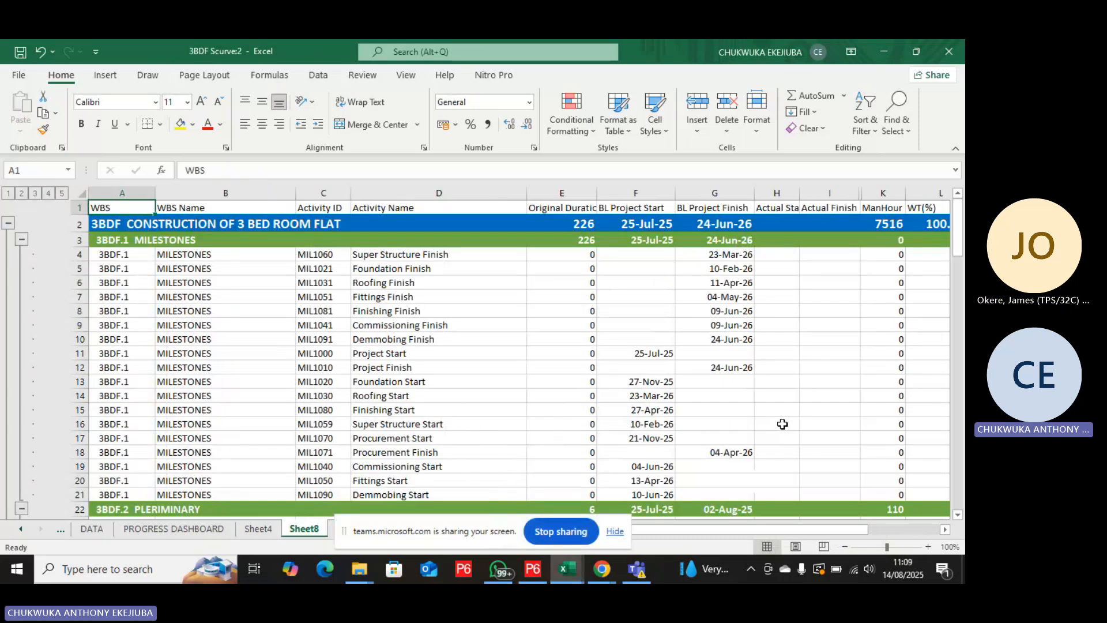
scroll(782, 423, down, 4)
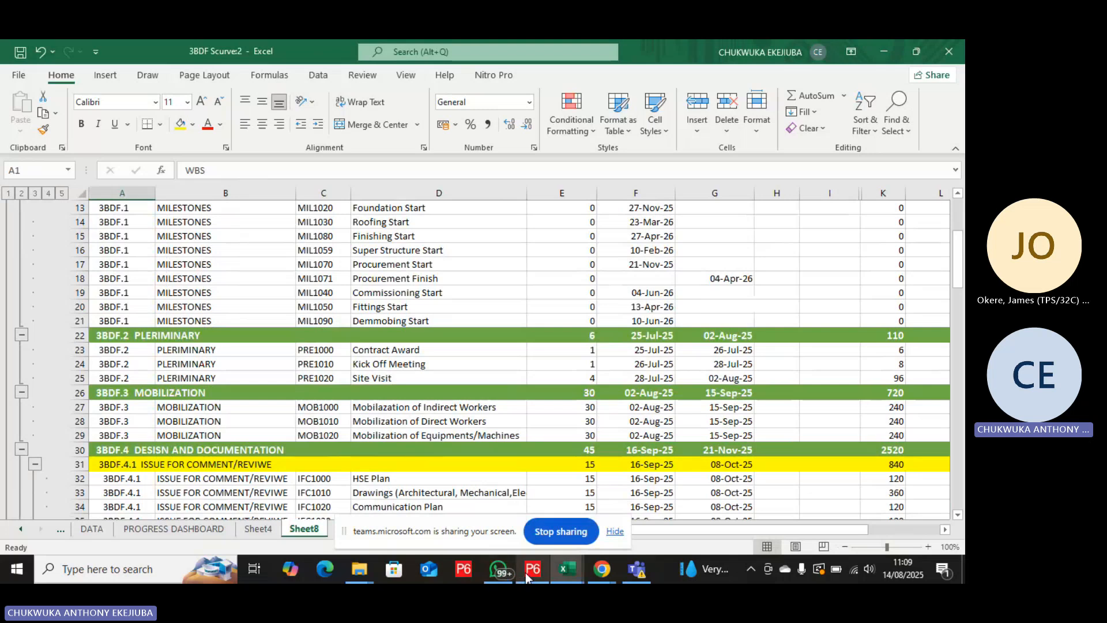
click(199, 530)
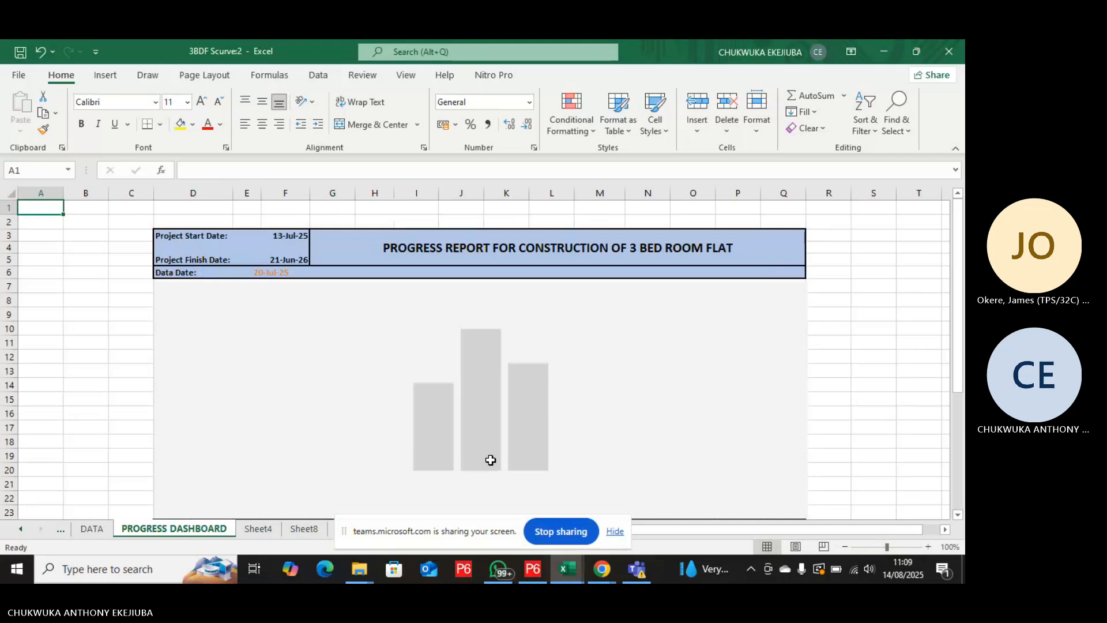
scroll(490, 460, down, 6)
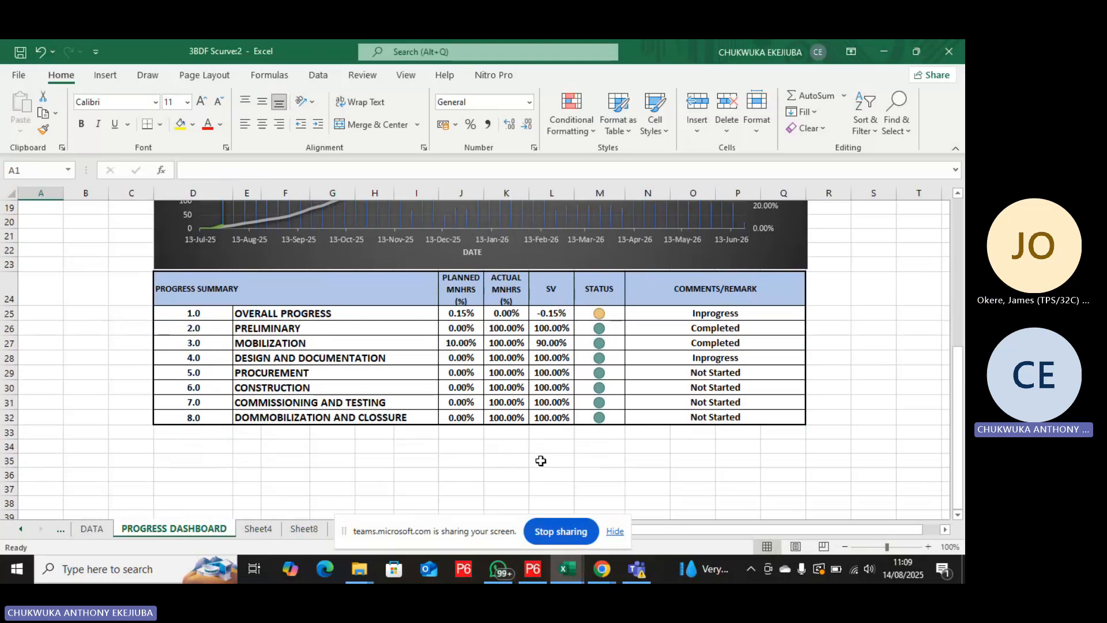
mouse_move(567, 569)
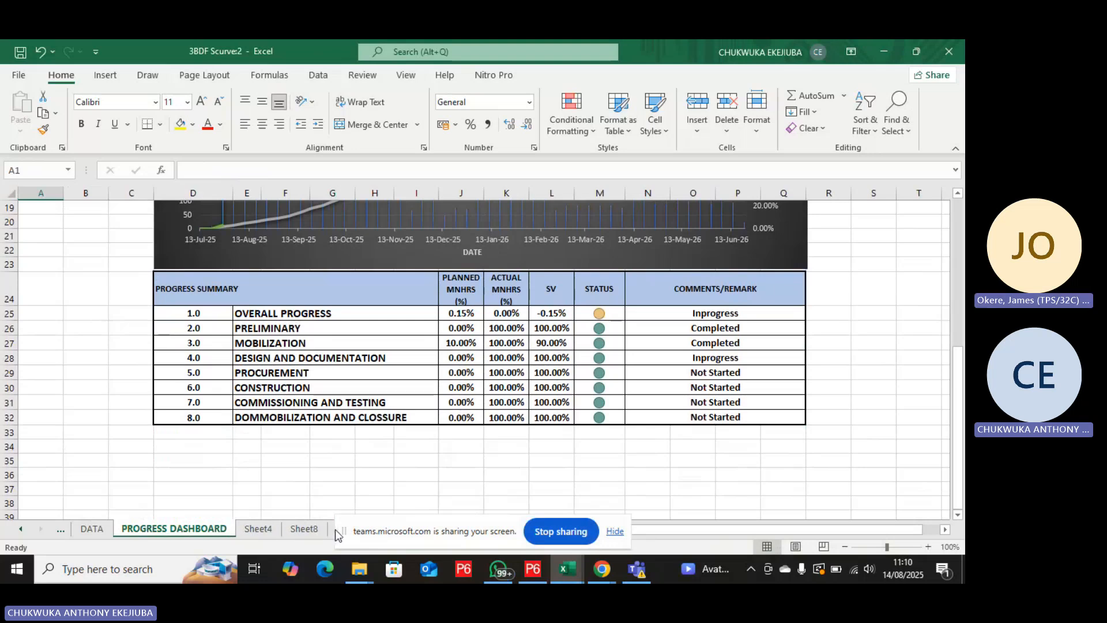
Hide the screen-sharing bar and view the Sheet8 and rough pms sheets of the 3BDF Scurve workbook.
click(614, 530)
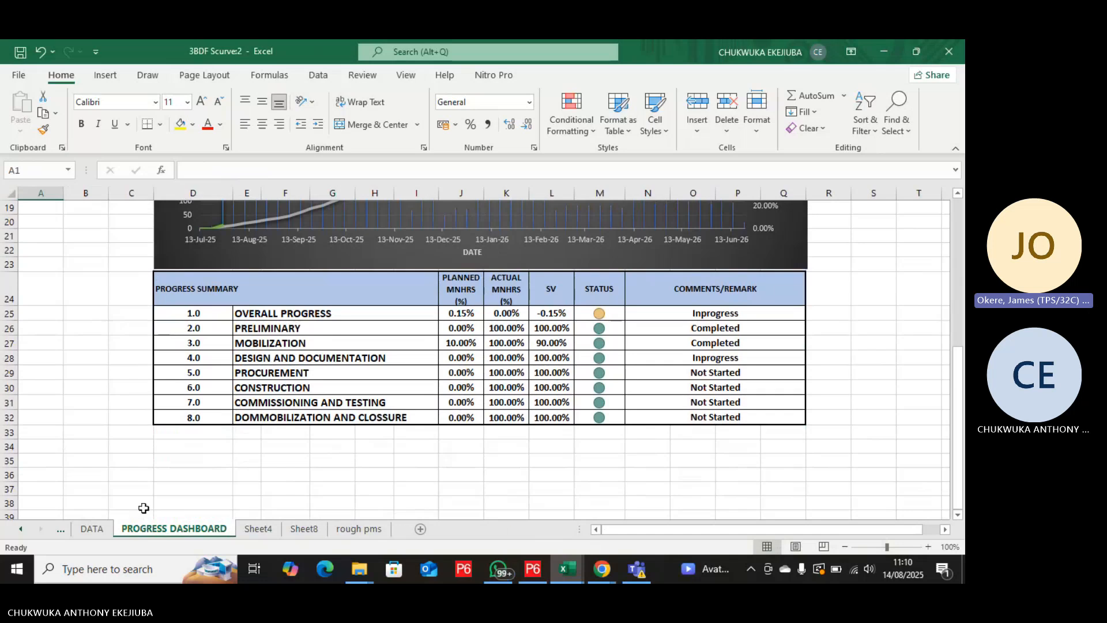
click(23, 529)
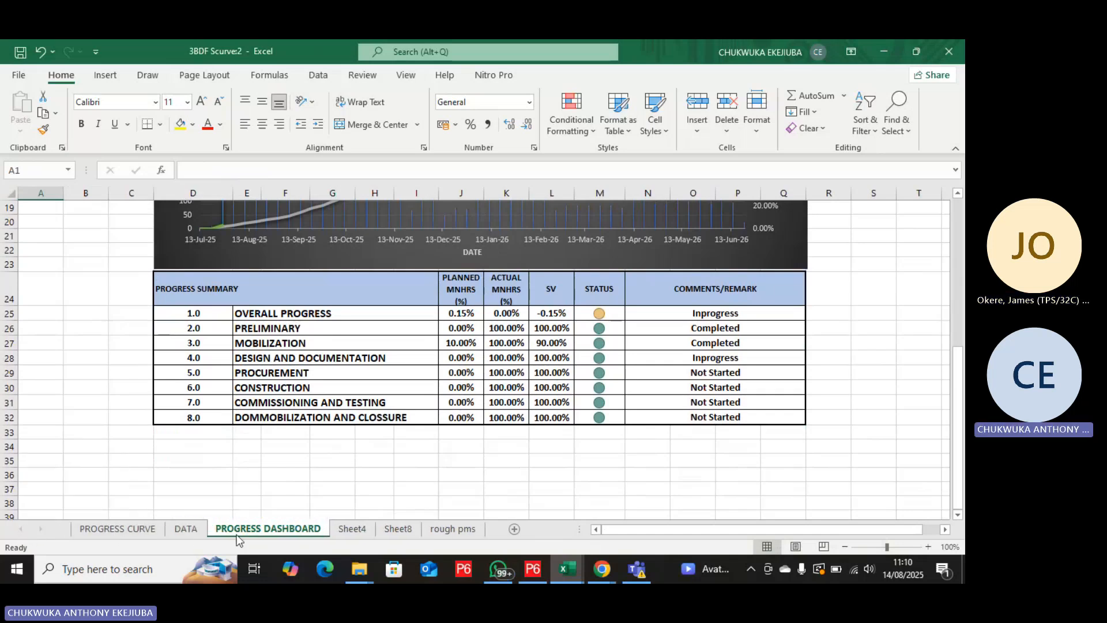
click(410, 533)
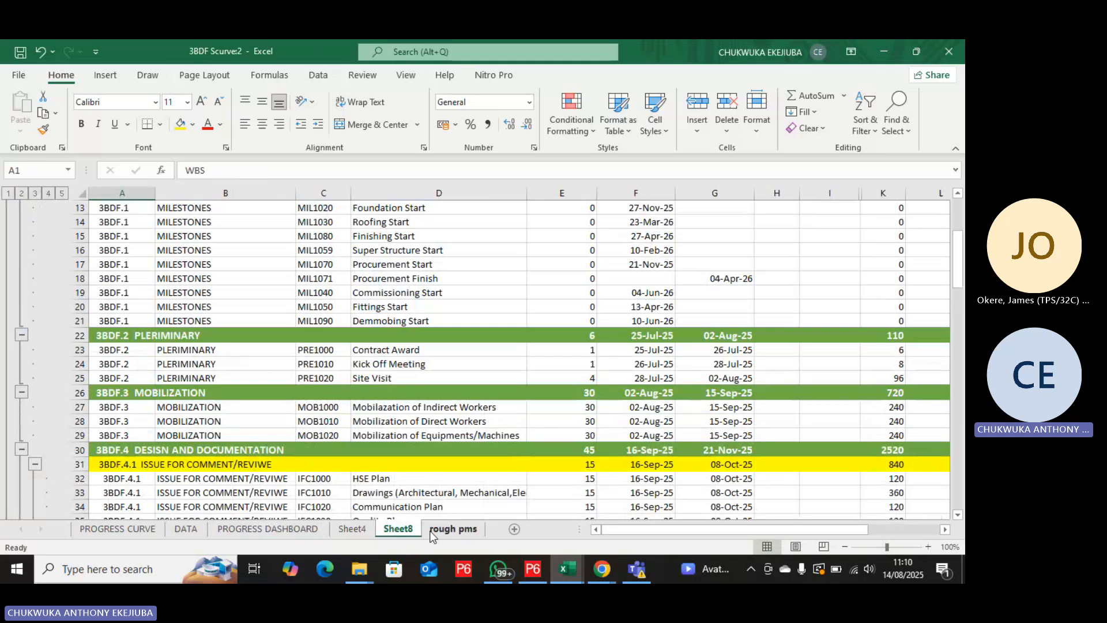
click(444, 528)
Switch to the PLANNING AND SCHEDULE DATA workbook and review the scheduling procedure and relationship types on STEPS TO SCHEDULE A PROJECT.
click(568, 569)
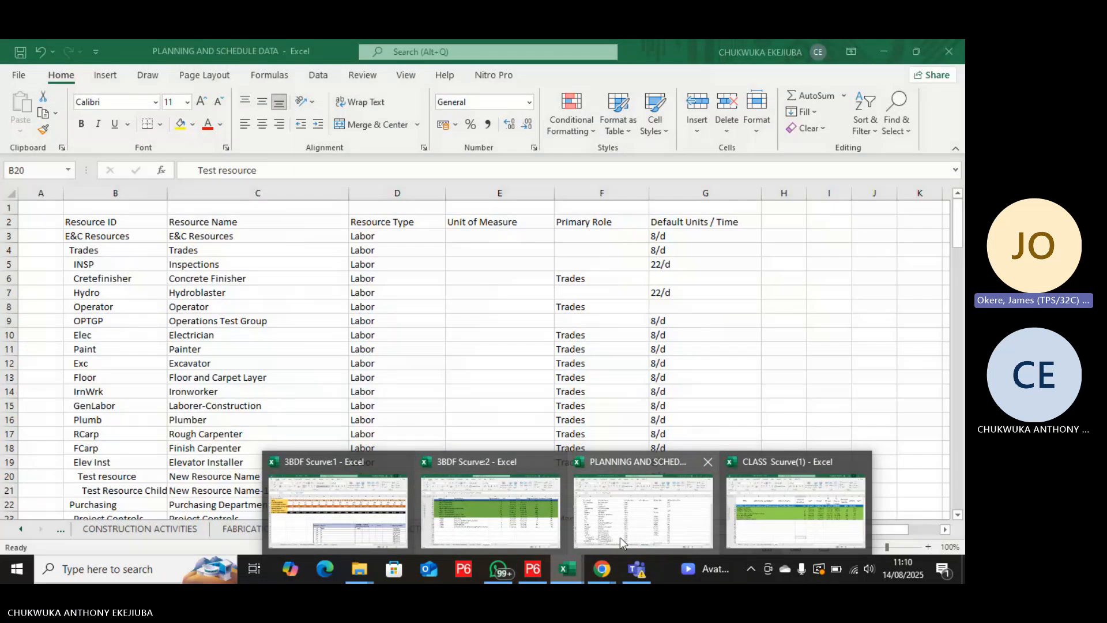
click(620, 537)
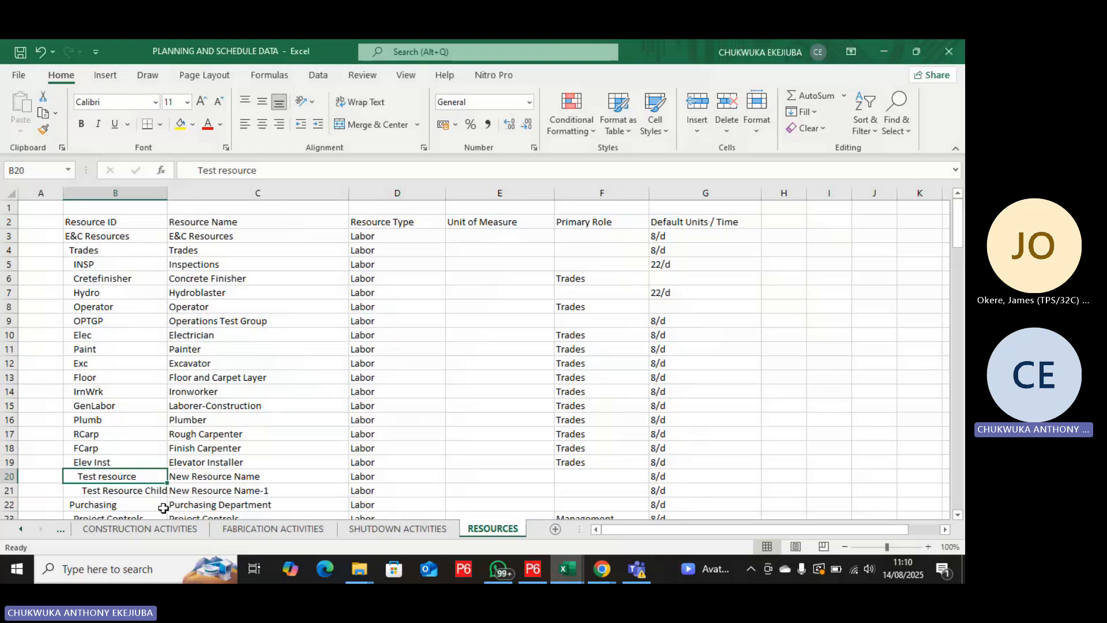
click(22, 529)
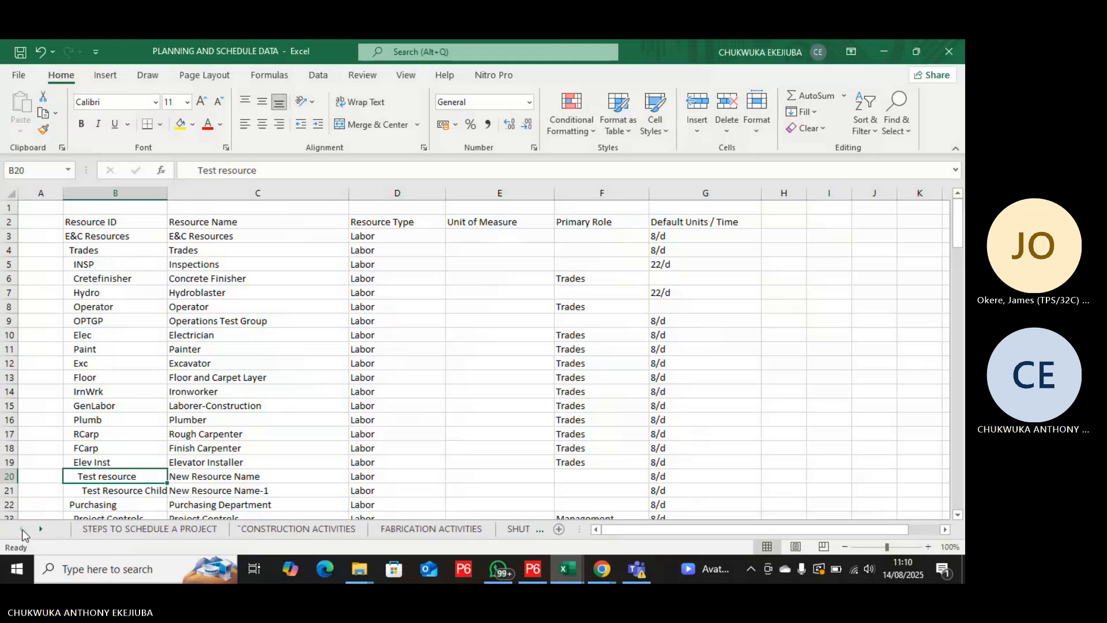
click(143, 530)
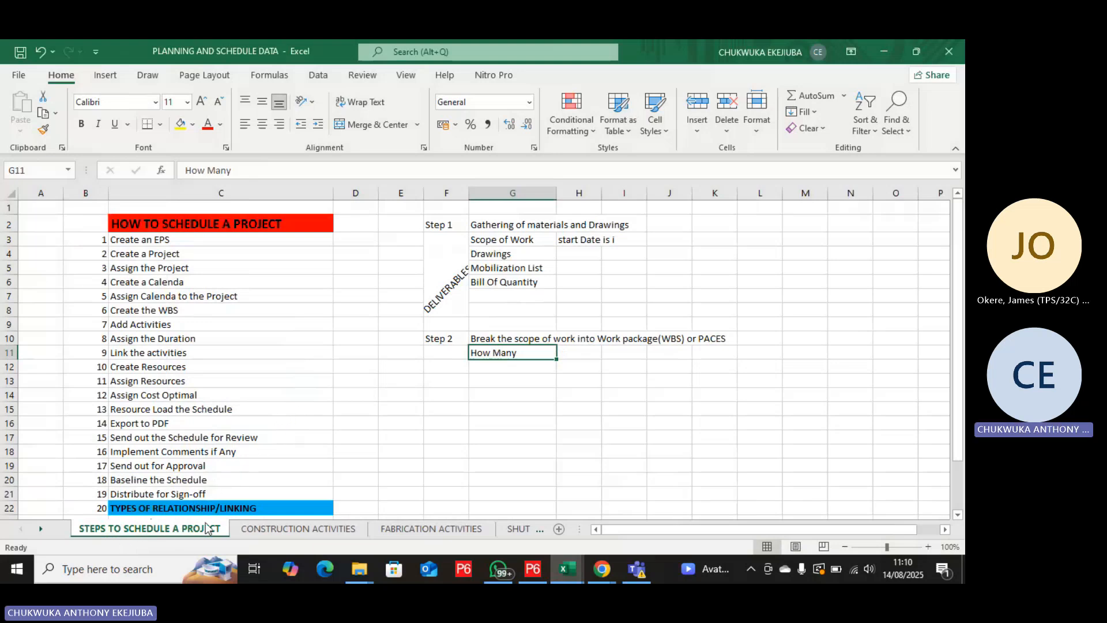
scroll(253, 323, down, 3)
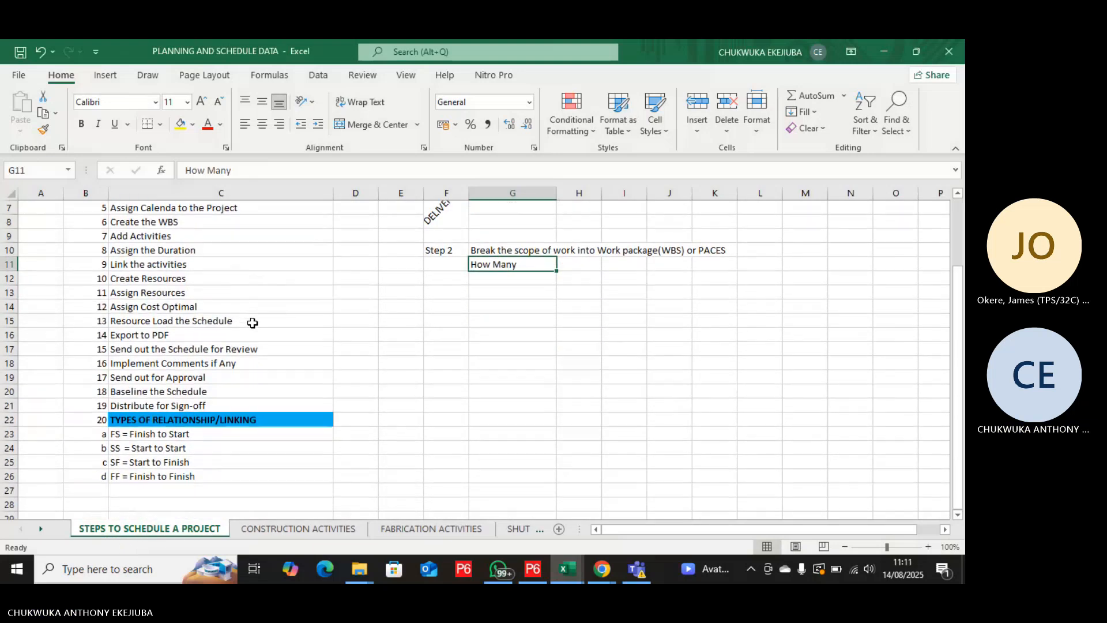
scroll(252, 323, up, 3)
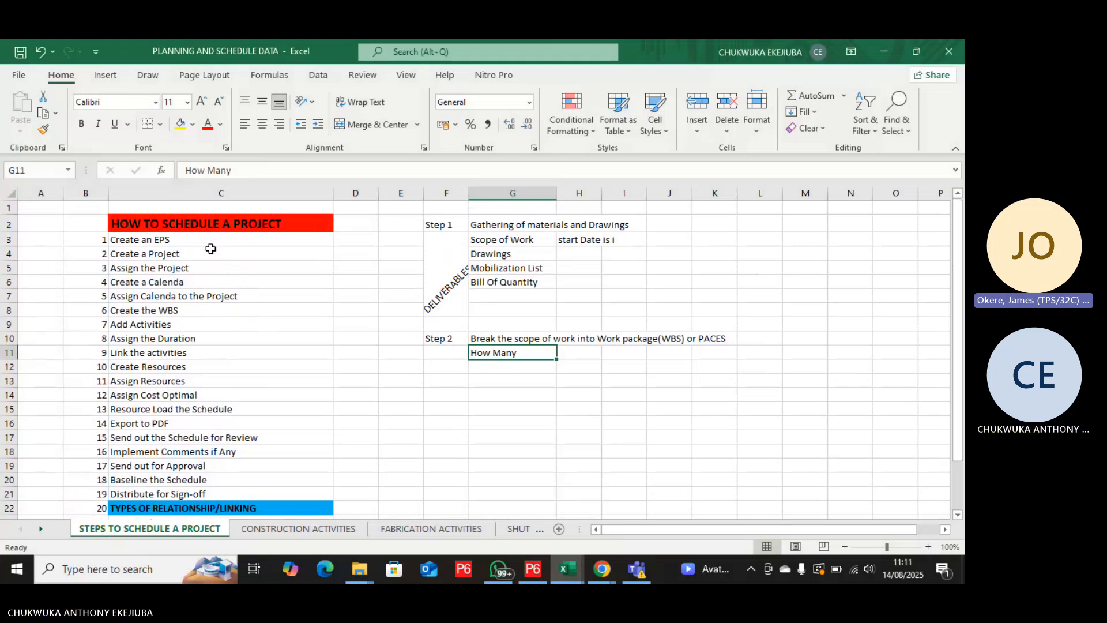
scroll(207, 258, down, 2)
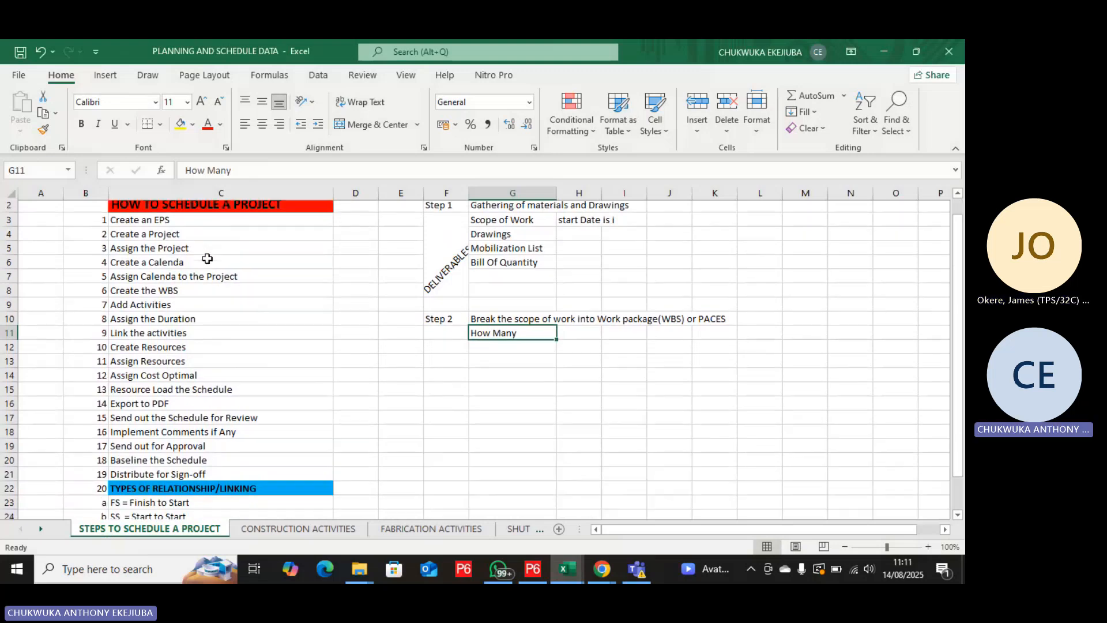
scroll(204, 375, up, 2)
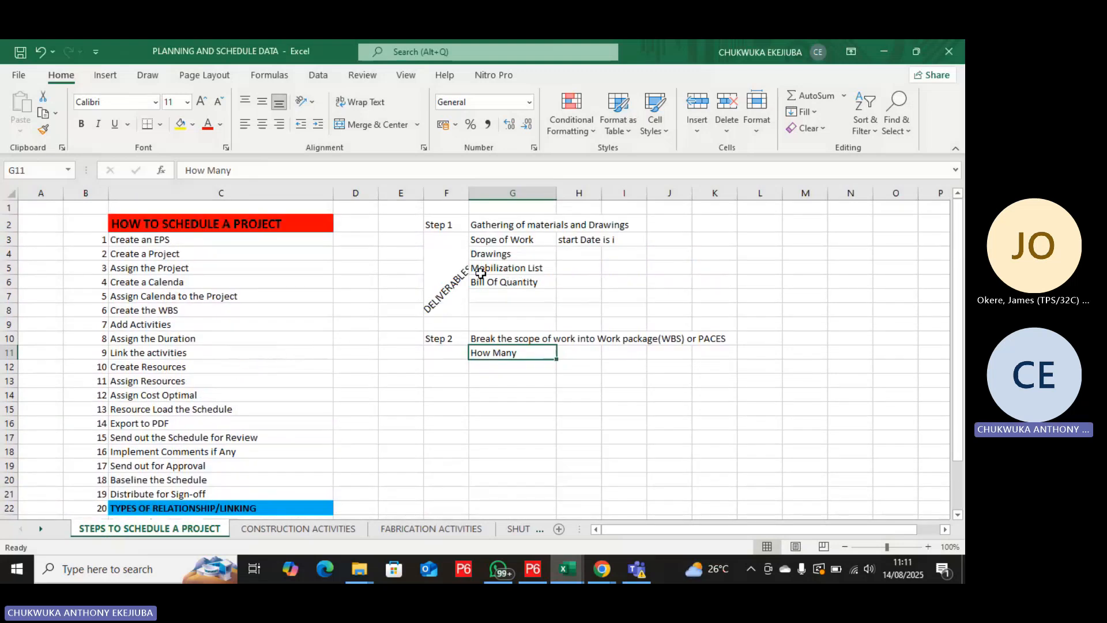
Examine the CONSTRUCTION ACTIVITIES sheet from the milestones through mobilization and design and documentation to the procurement activities.
click(312, 536)
scroll(338, 438, up, 8)
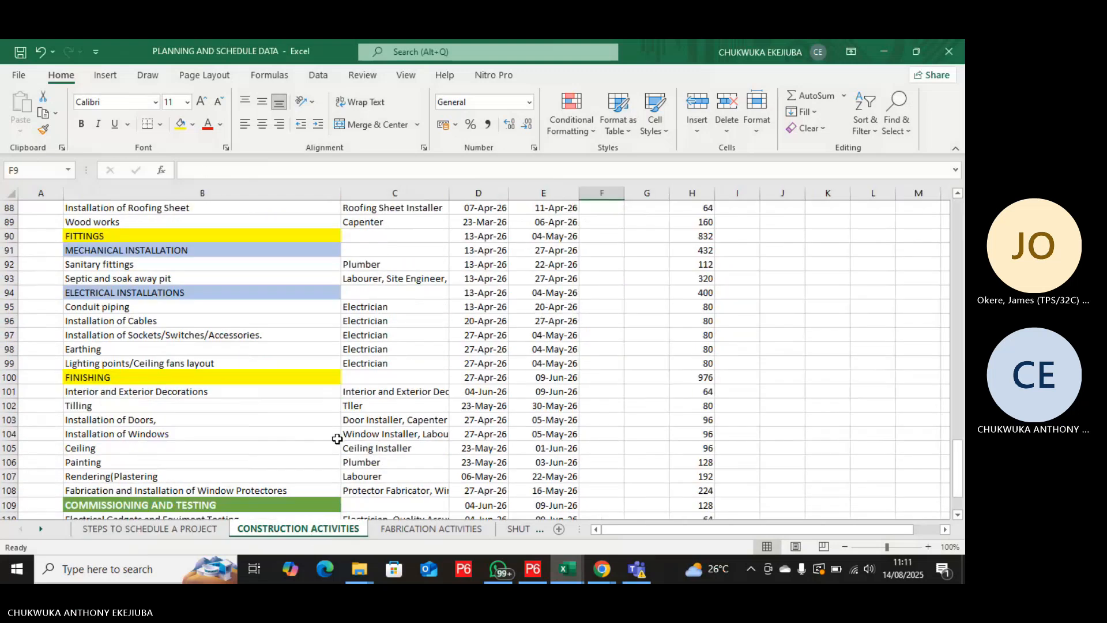
scroll(337, 438, up, 19)
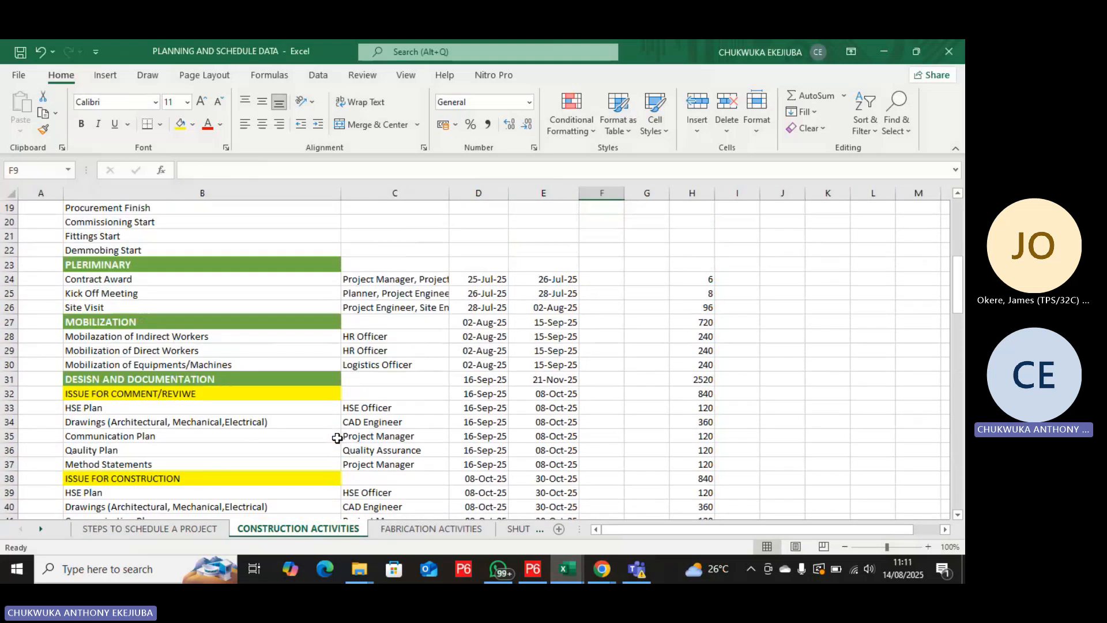
scroll(311, 402, up, 6)
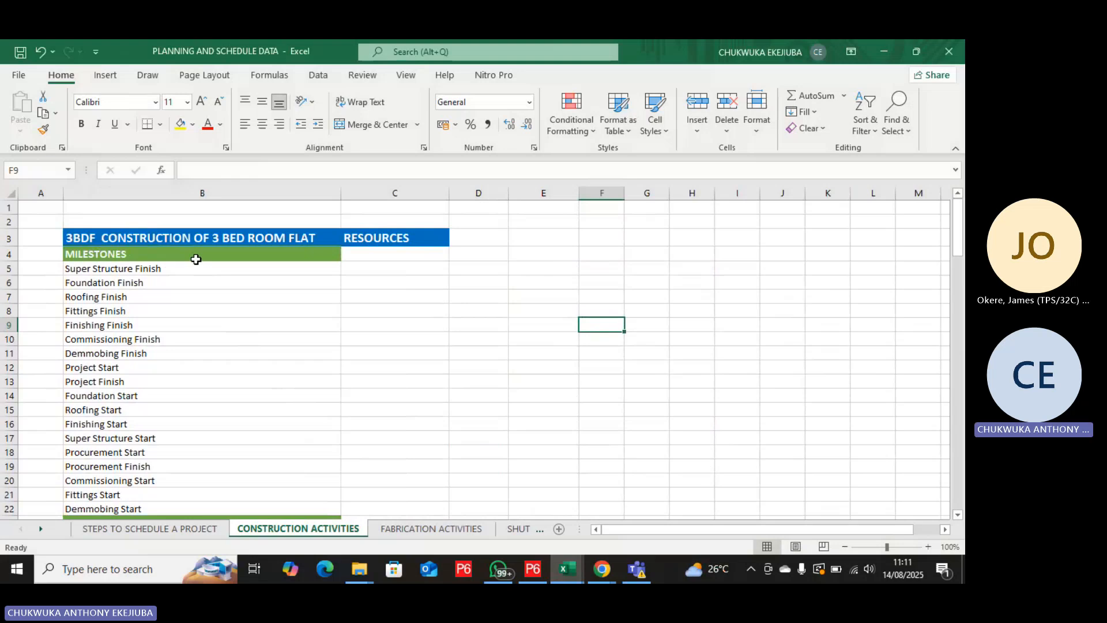
scroll(245, 246, down, 8)
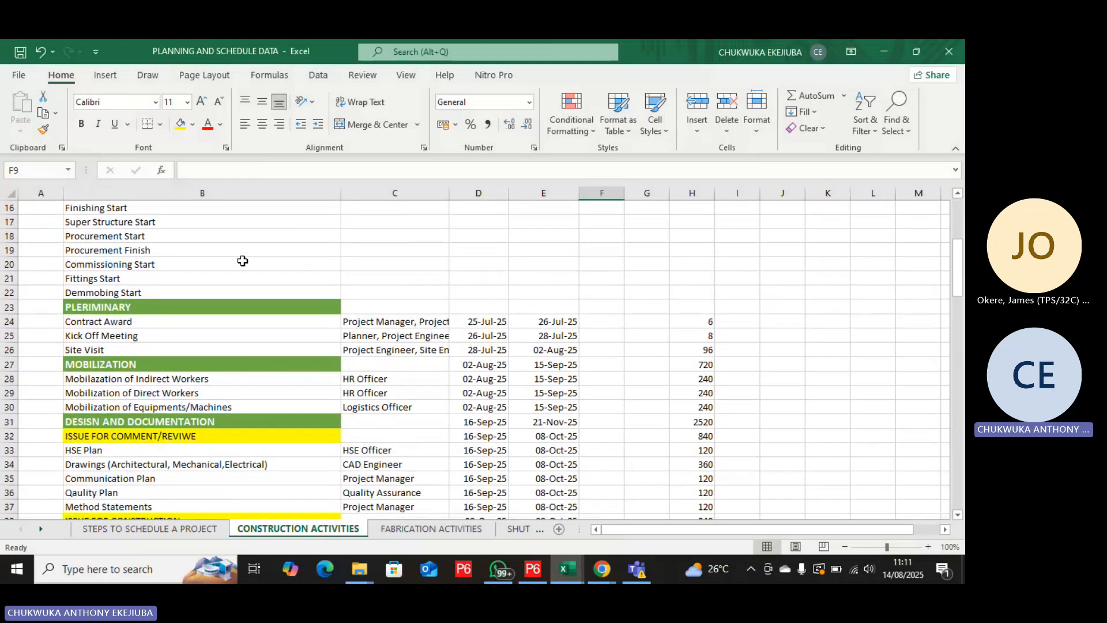
scroll(242, 261, down, 1)
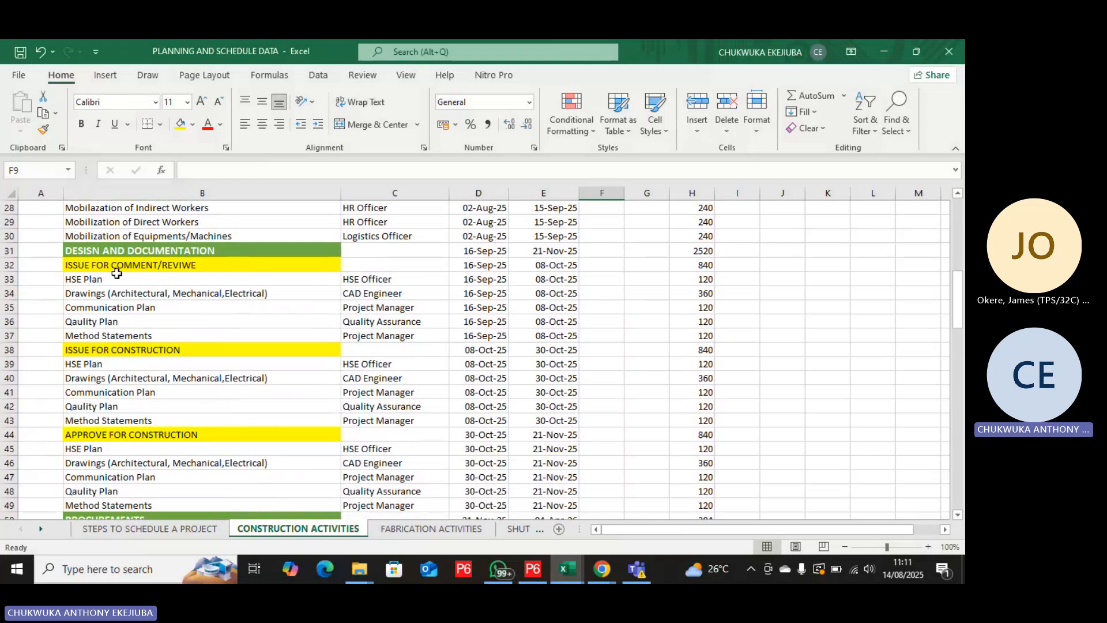
scroll(100, 253, up, 9)
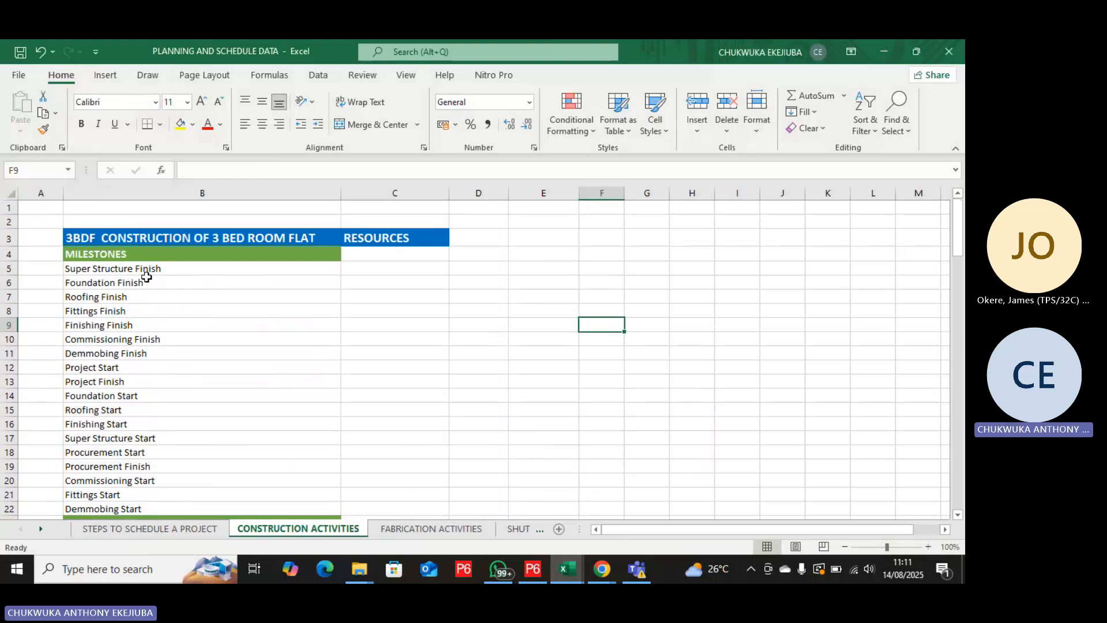
scroll(171, 302, down, 4)
scroll(162, 304, down, 2)
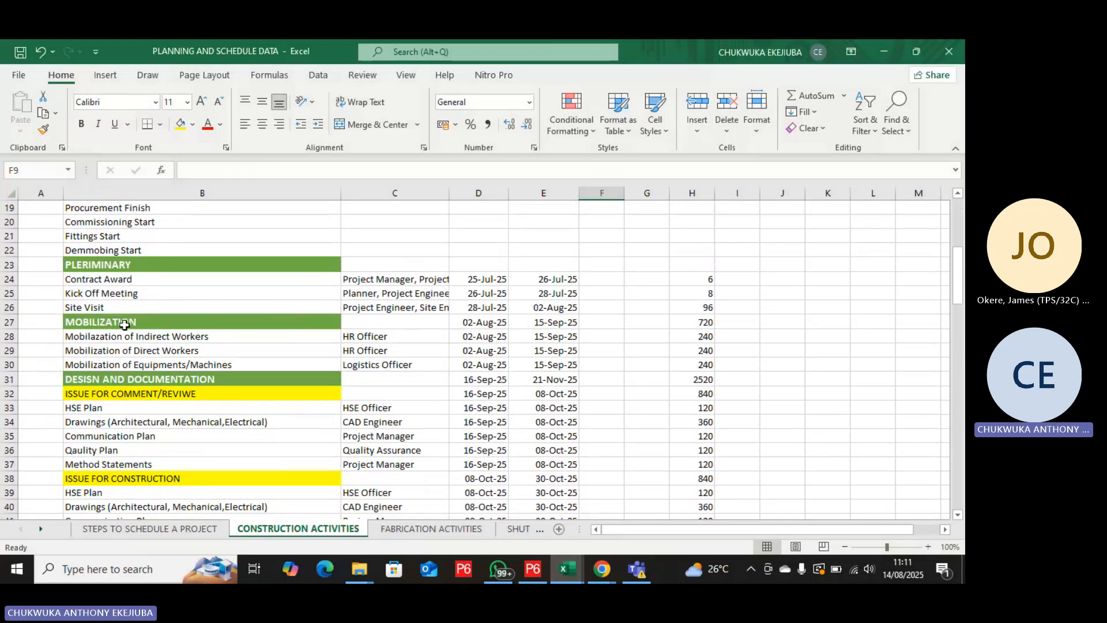
scroll(128, 322, down, 4)
scroll(125, 339, down, 5)
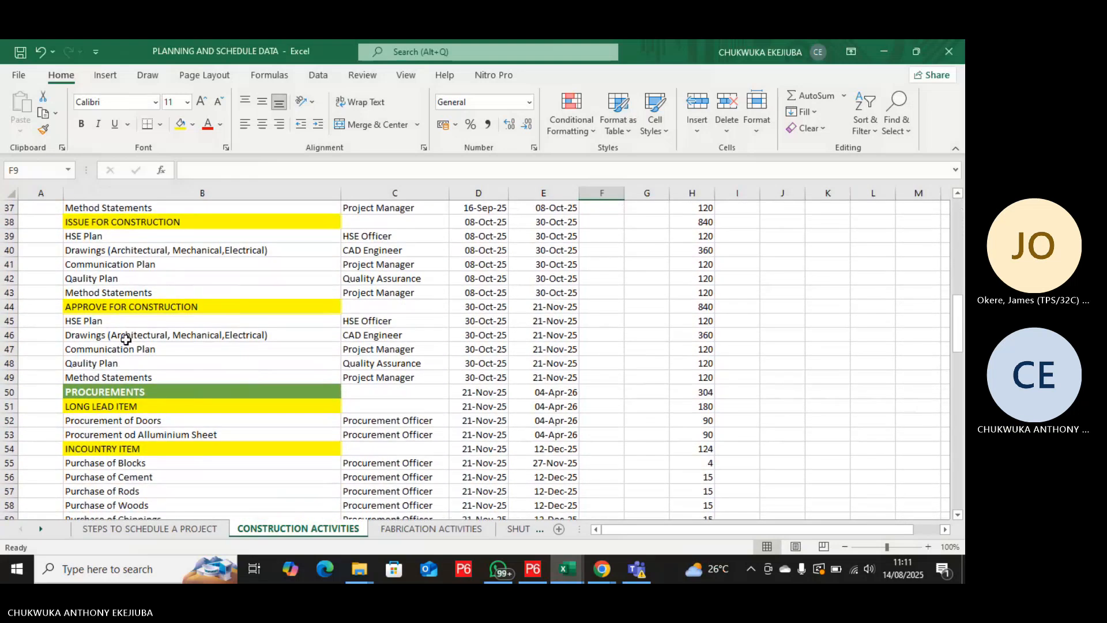
Examine the FABRICATION ACTIVITIES sheet for the 16-inch pipe project, from milestones to demobilization and closure.
click(415, 530)
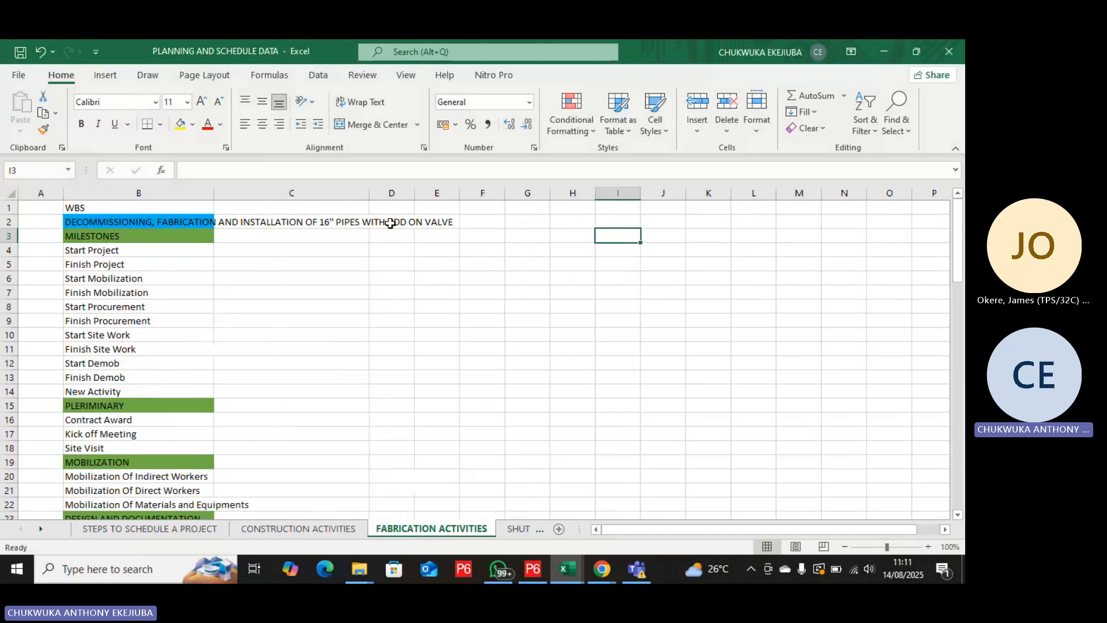
scroll(156, 242, down, 6)
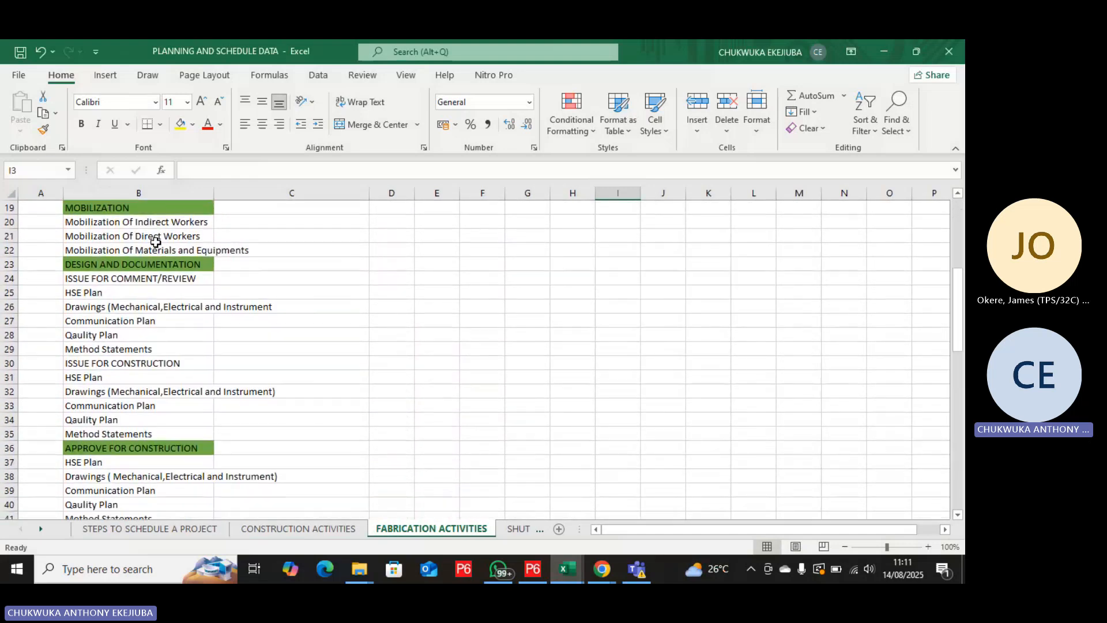
scroll(155, 242, down, 1)
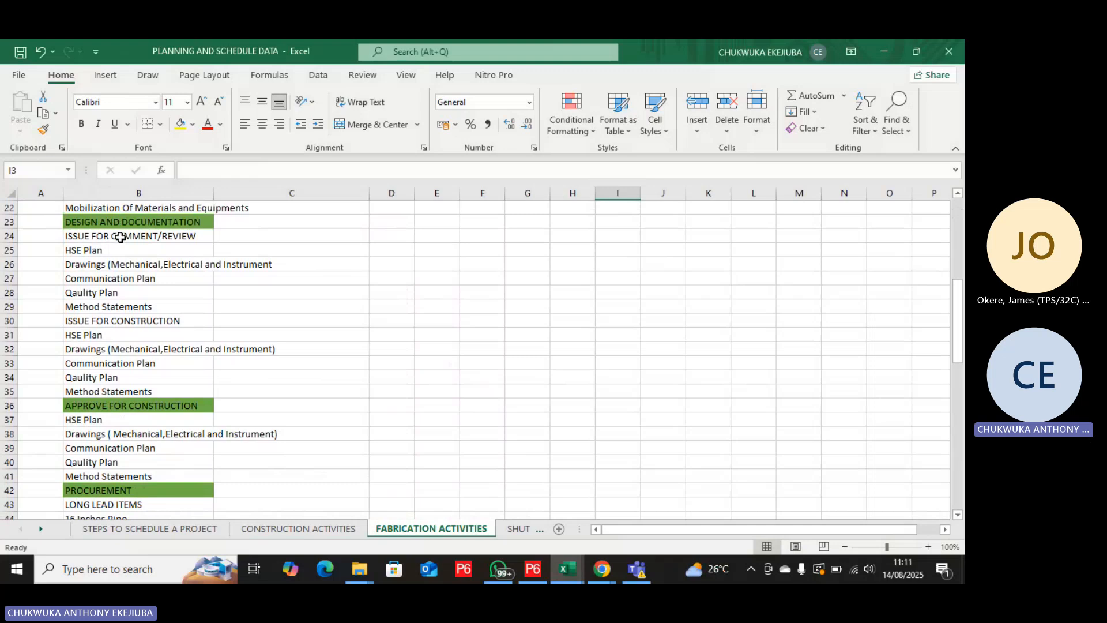
scroll(120, 240, down, 7)
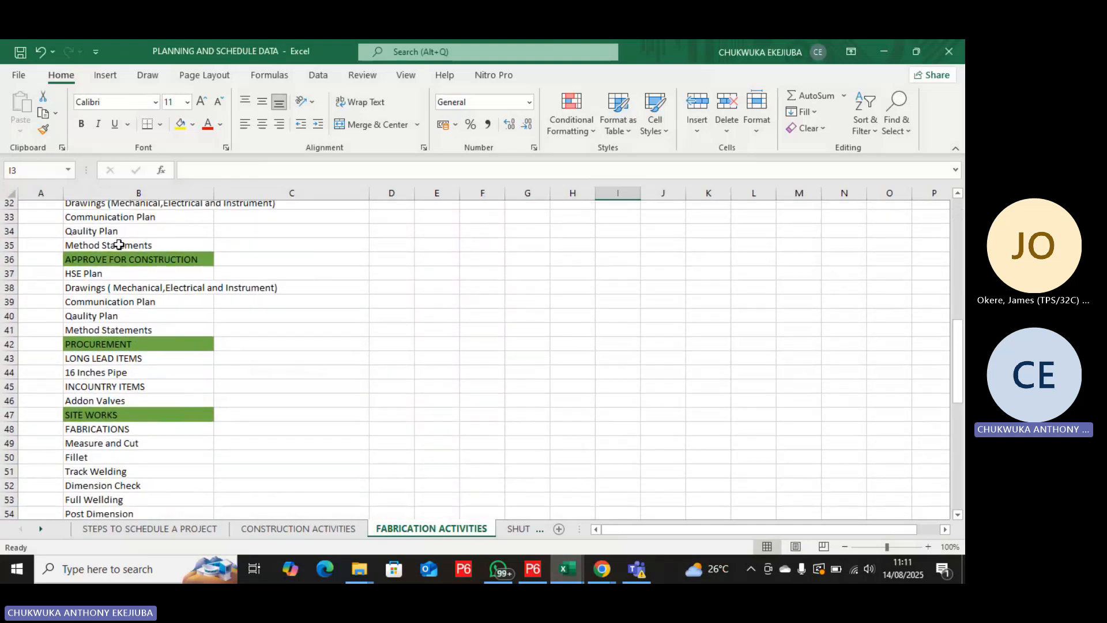
scroll(118, 245, down, 7)
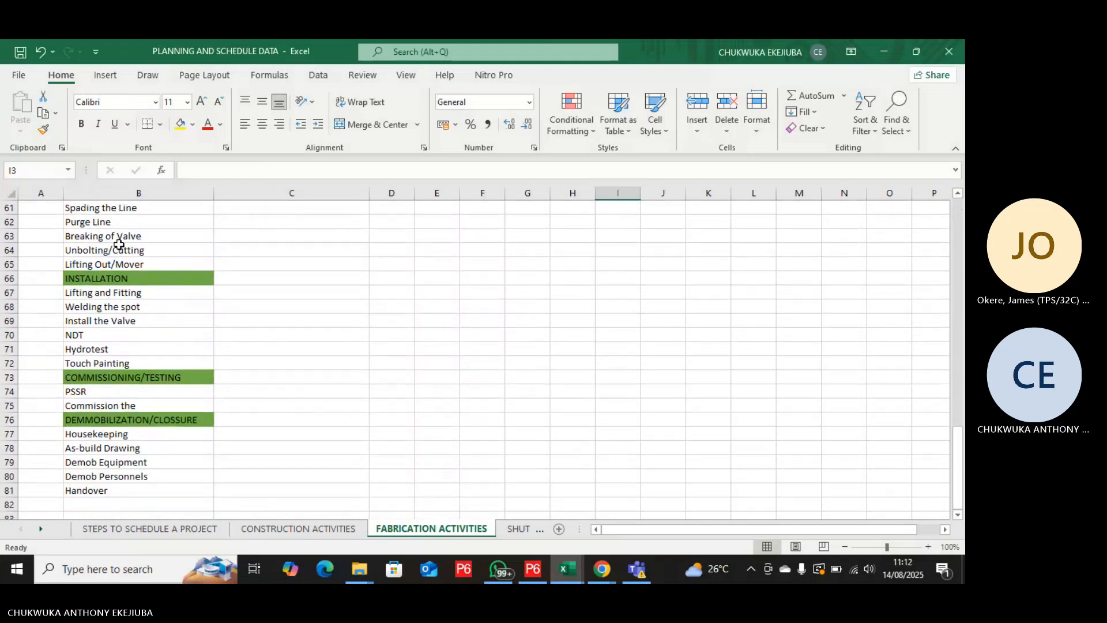
scroll(120, 245, up, 2)
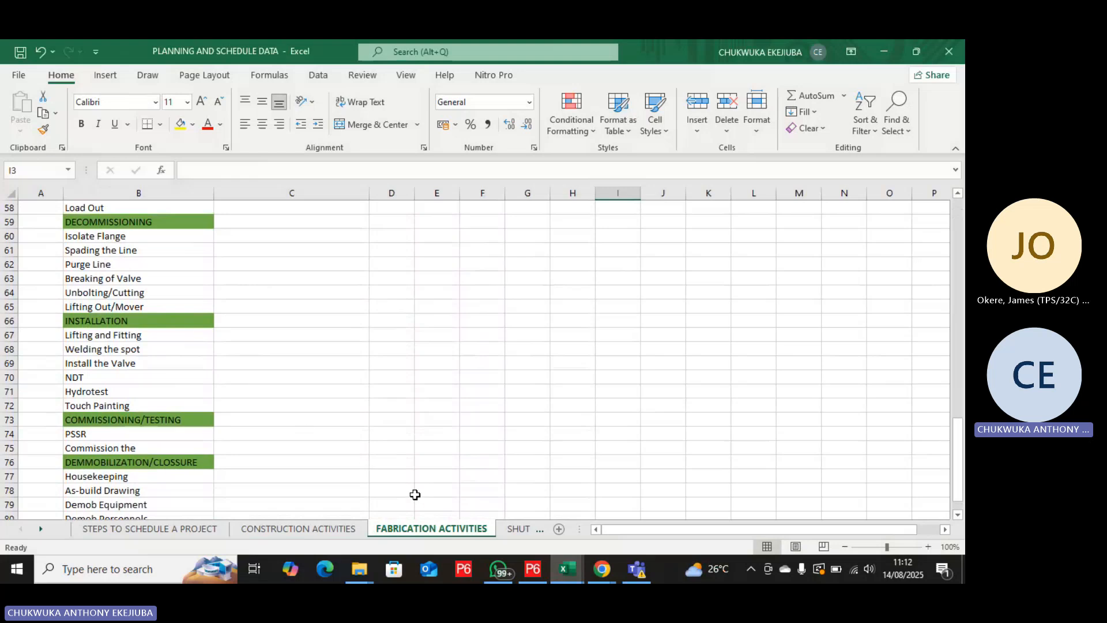
Examine the SHUTDOWN ACTIVITIES sheet's WBS, activity IDs and dates from the milestones to the site works fabrication activities.
click(509, 537)
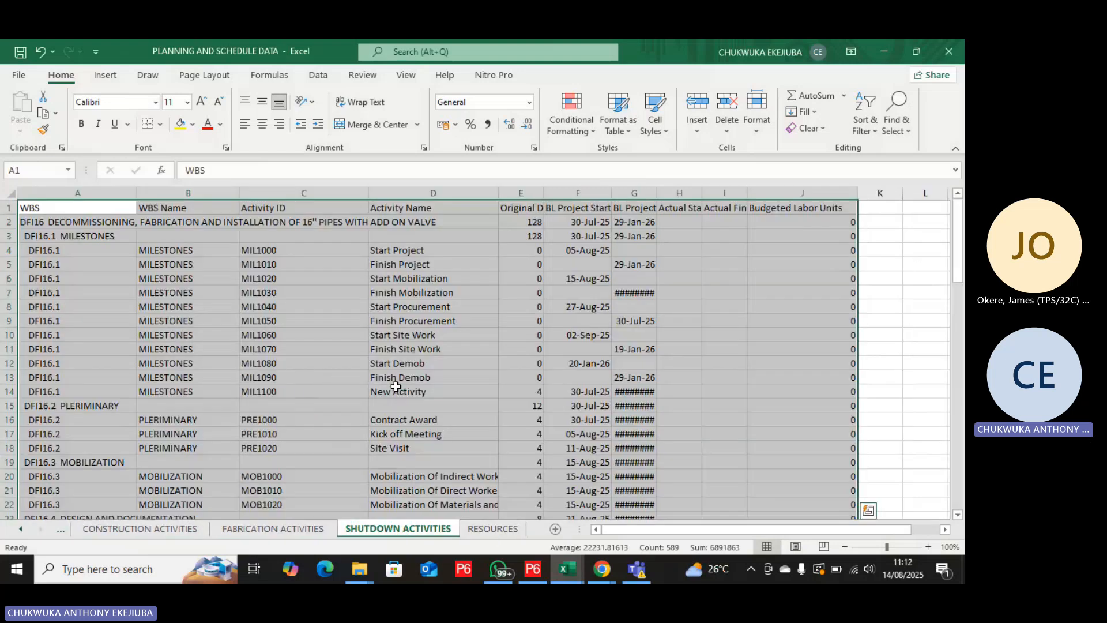
click(220, 367)
scroll(257, 350, down, 4)
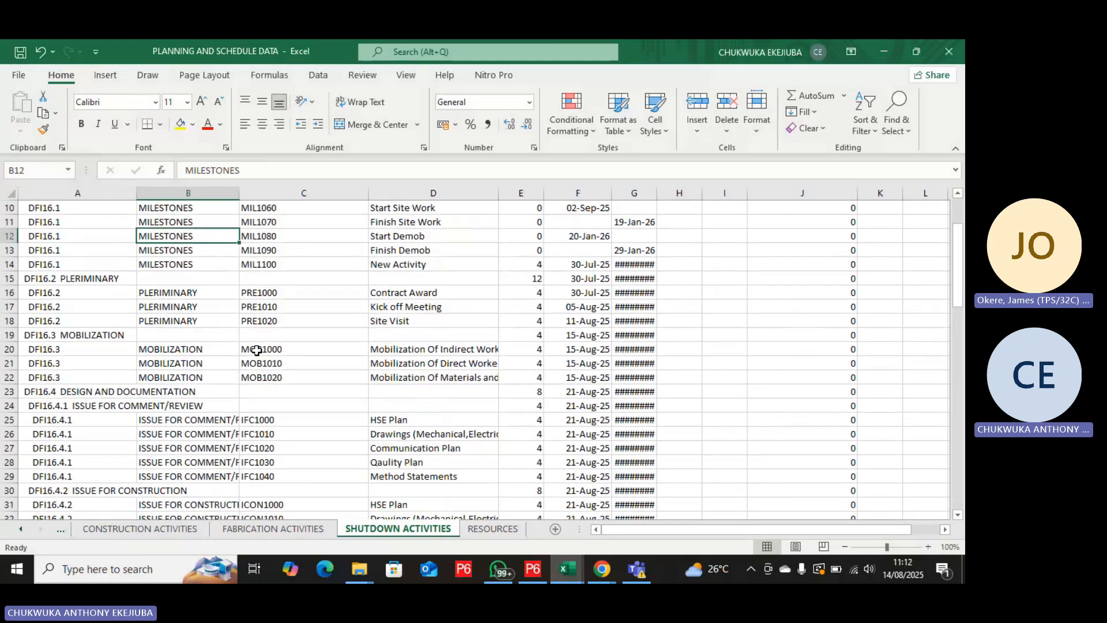
scroll(257, 350, down, 4)
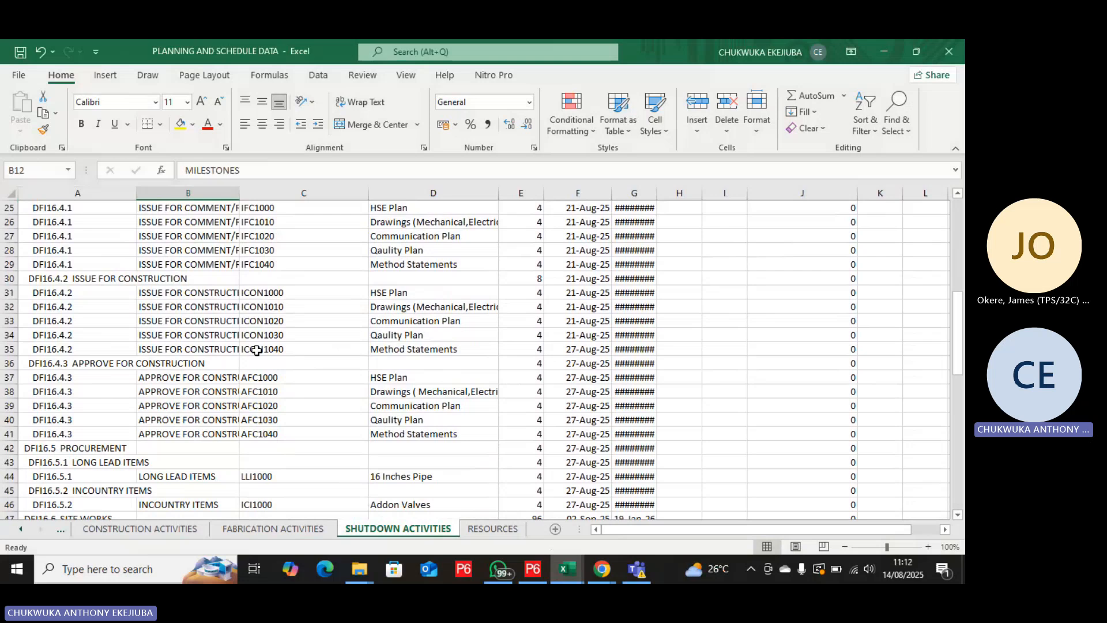
scroll(257, 351, down, 4)
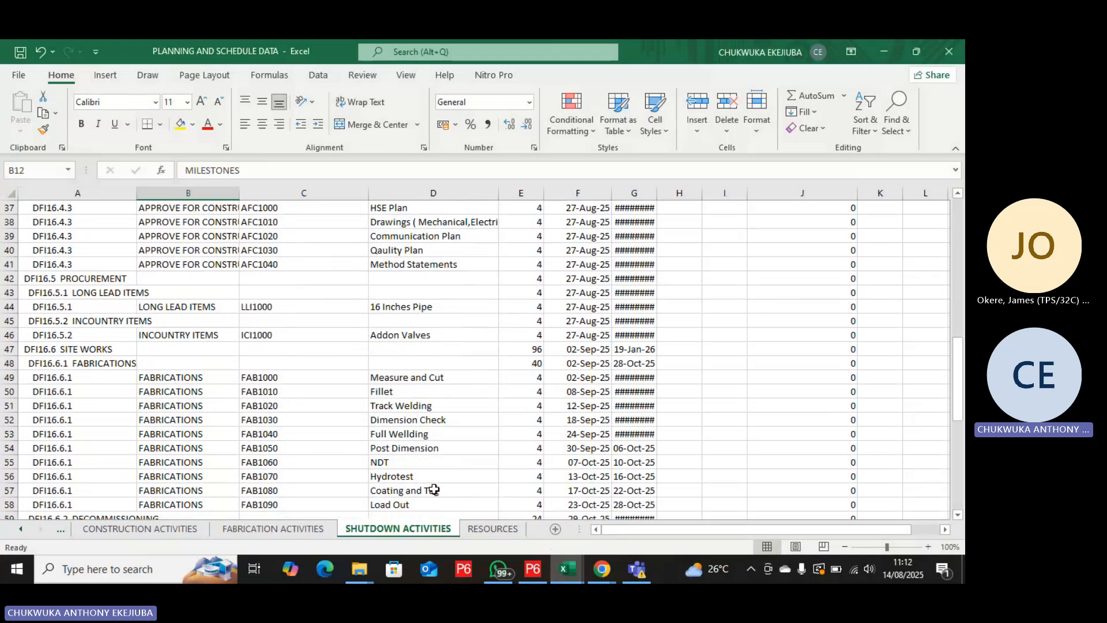
Examine the RESOURCES sheet's IDs, names, types, roles and default units, from E&C Resources to the DECOM, FAB. INST 16 RESOURCE POOL.
click(493, 529)
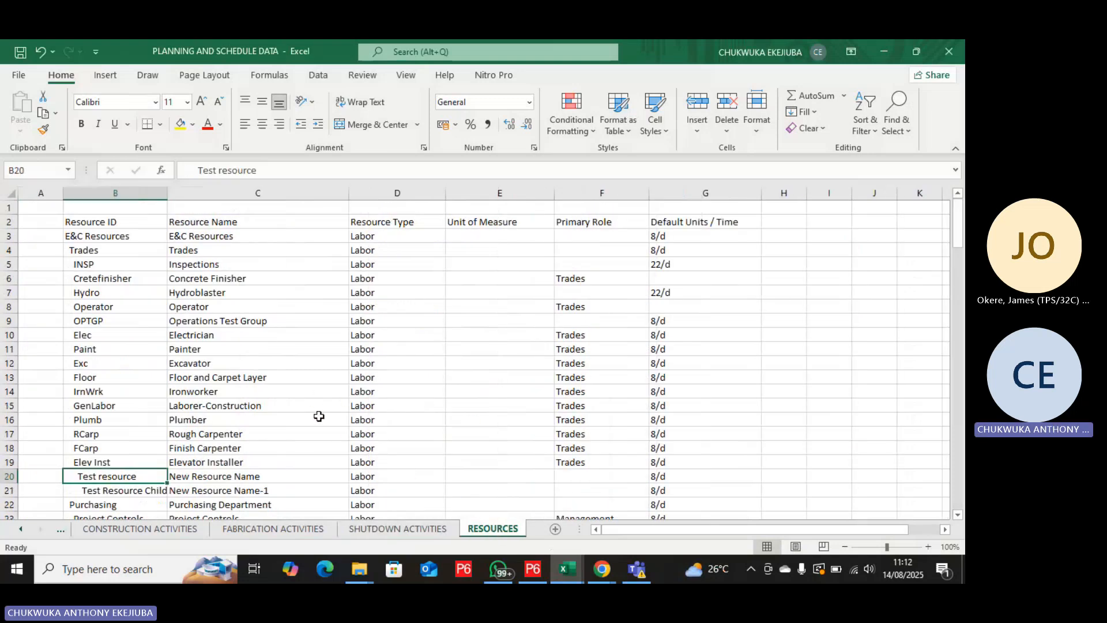
scroll(286, 396, down, 6)
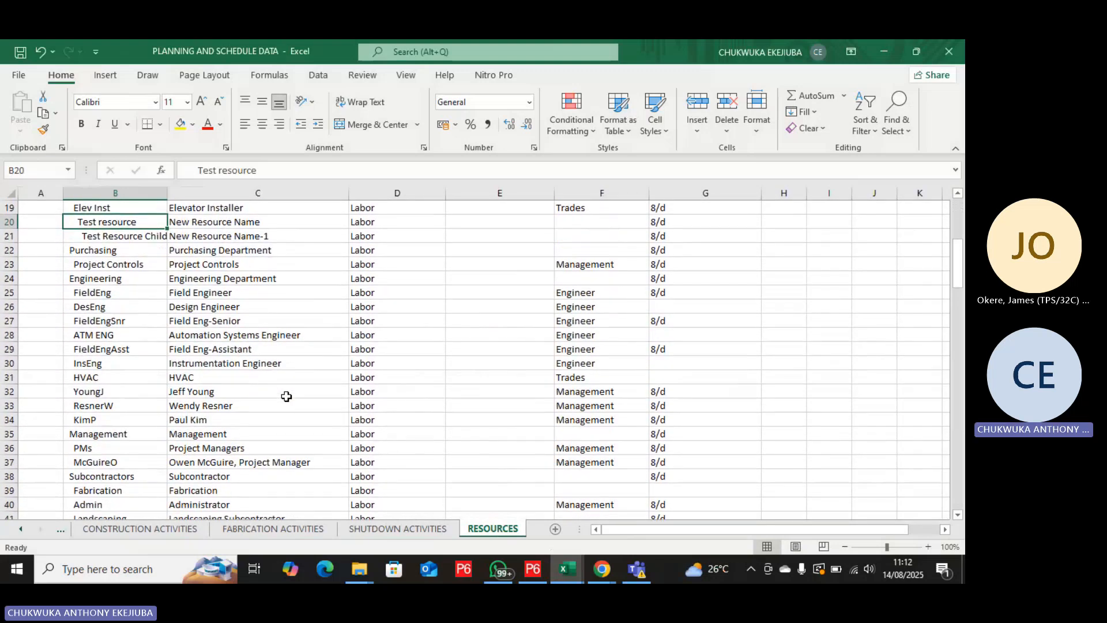
scroll(286, 396, down, 7)
scroll(286, 397, down, 3)
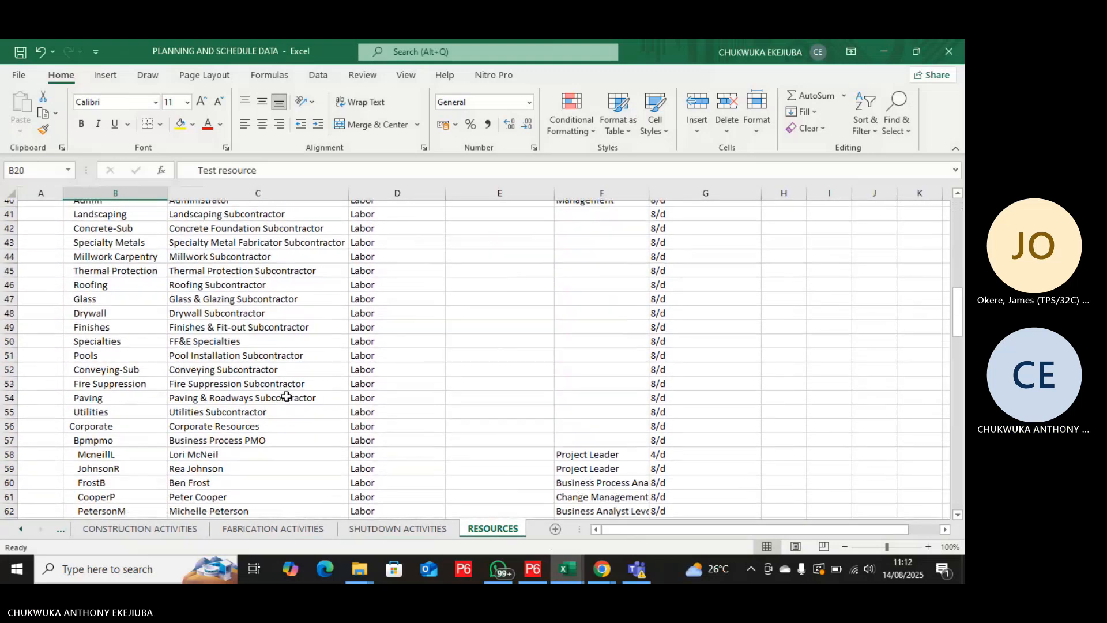
scroll(286, 397, down, 4)
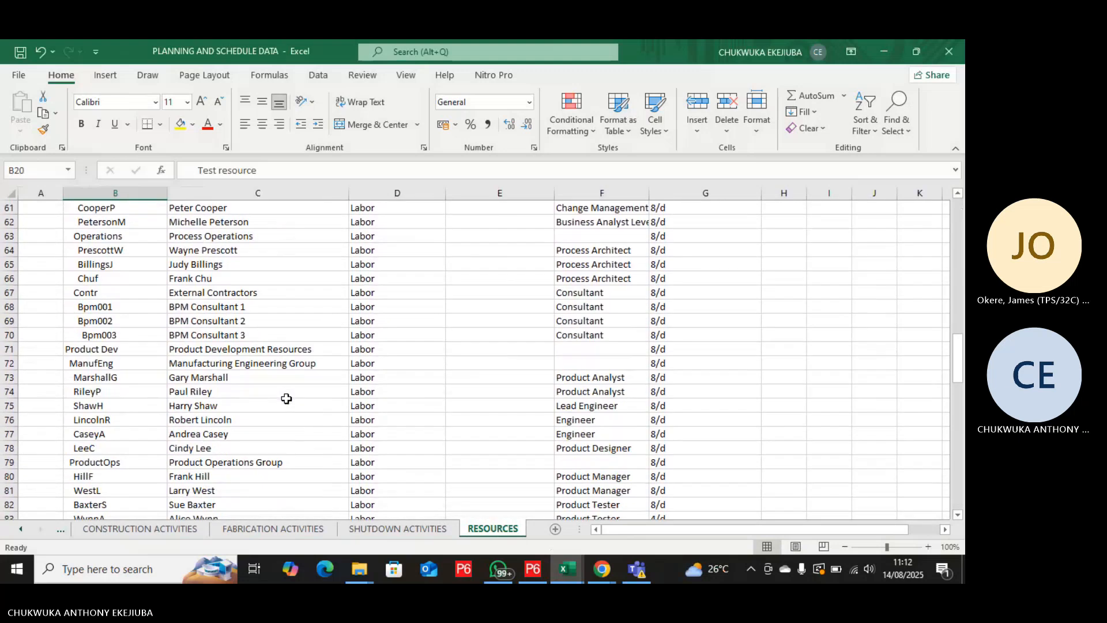
scroll(286, 398, down, 5)
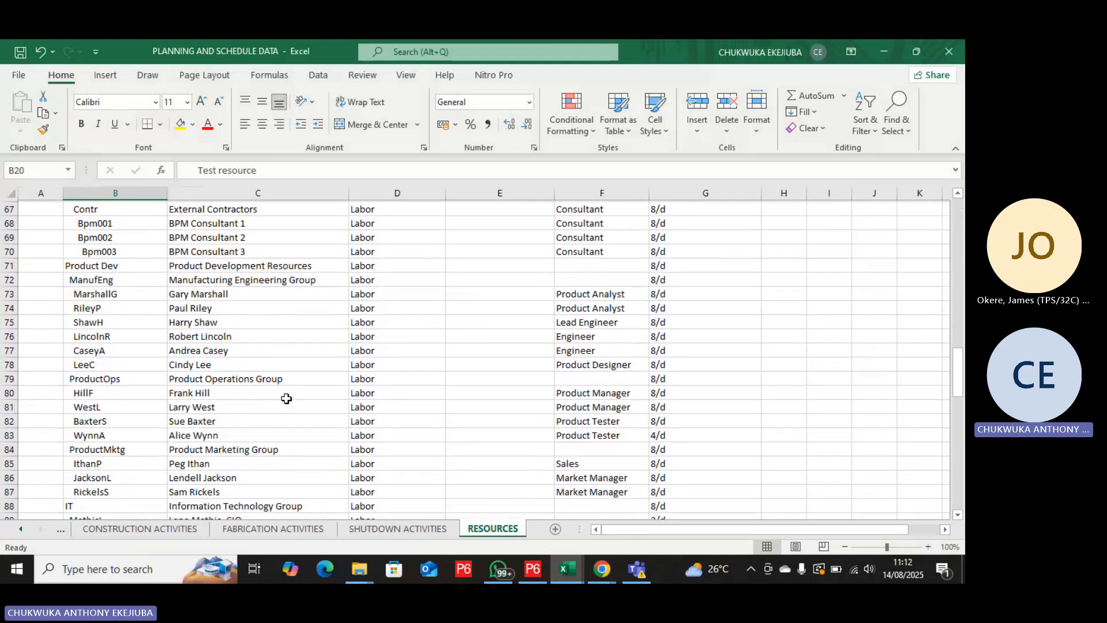
scroll(286, 400, down, 3)
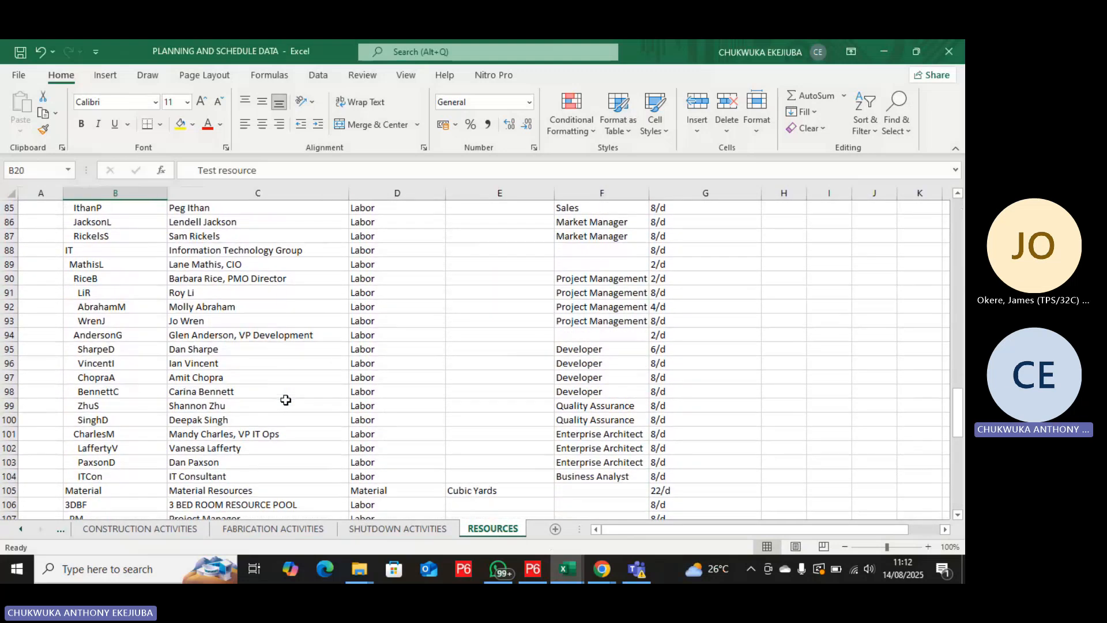
scroll(286, 400, down, 7)
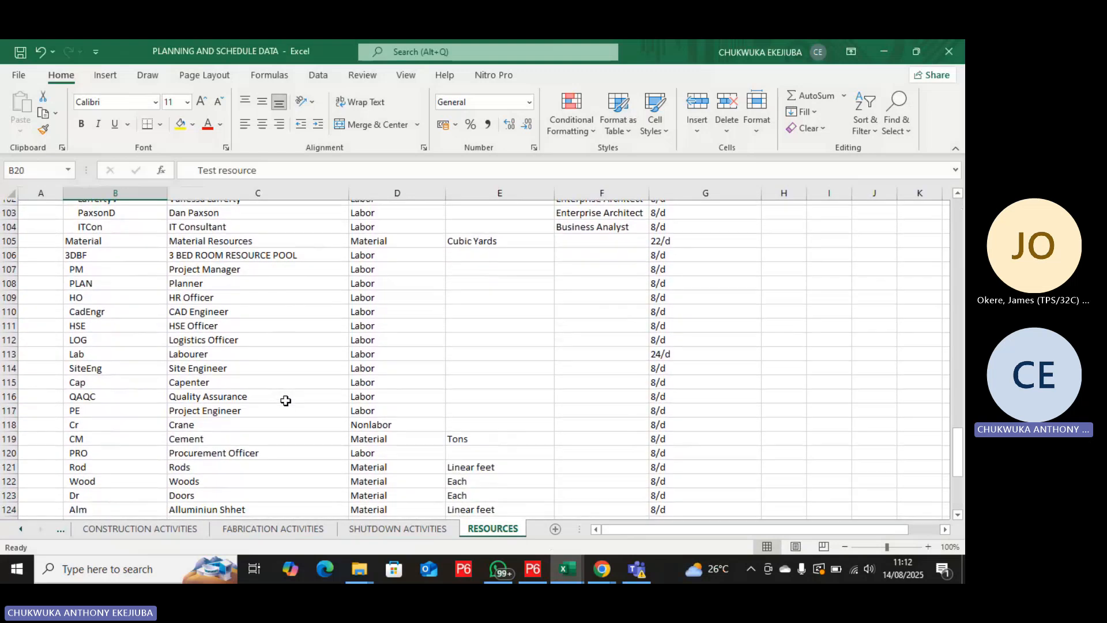
scroll(286, 400, down, 6)
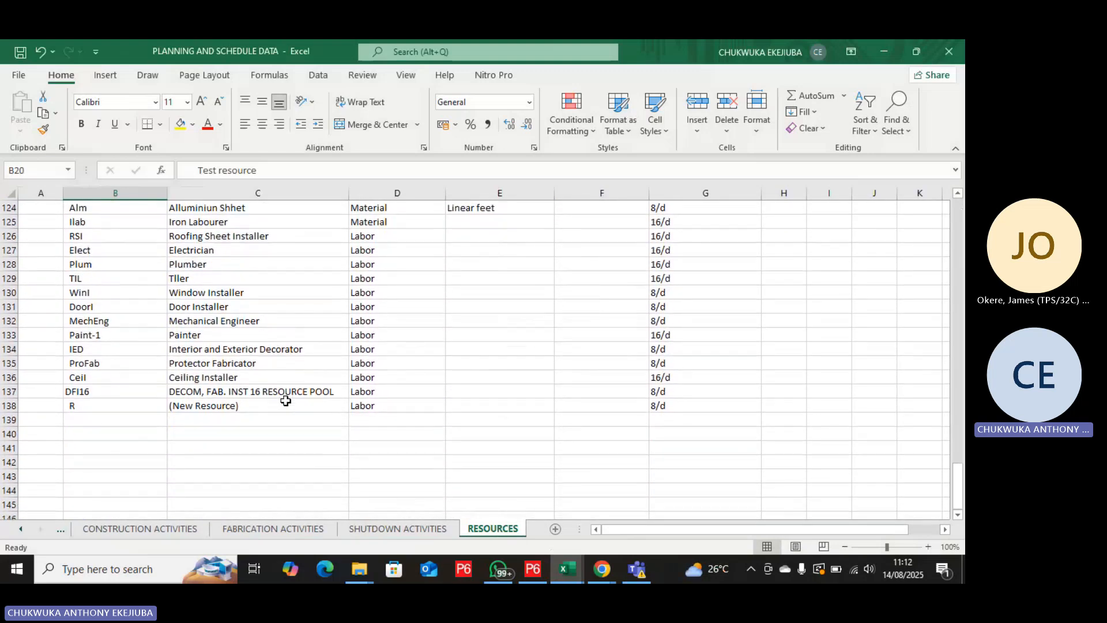
scroll(286, 401, up, 3)
scroll(286, 401, up, 9)
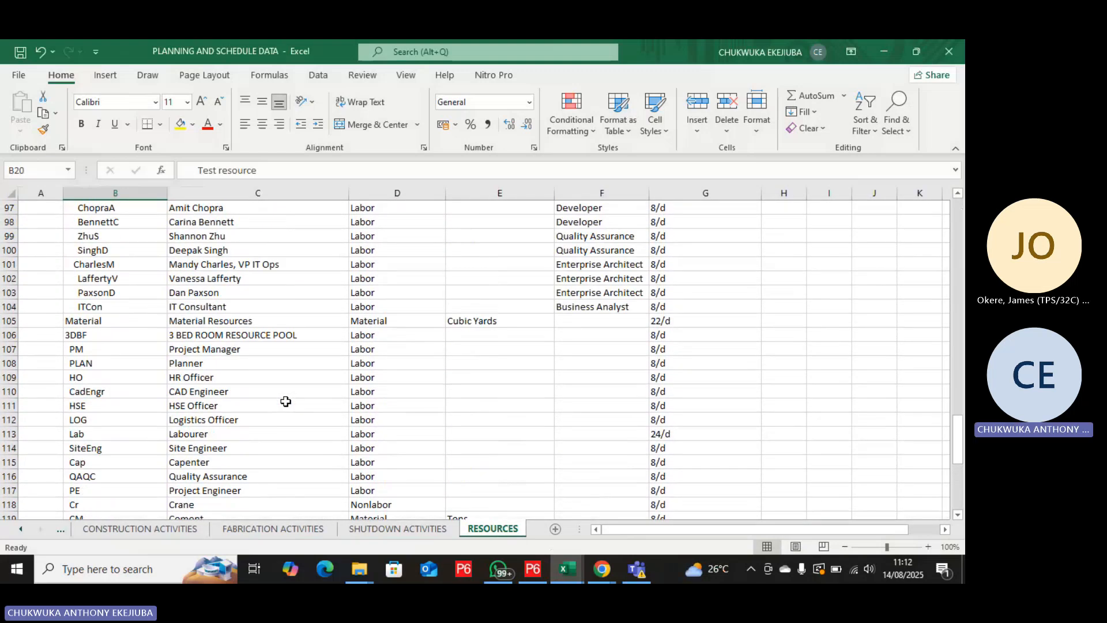
scroll(286, 401, up, 6)
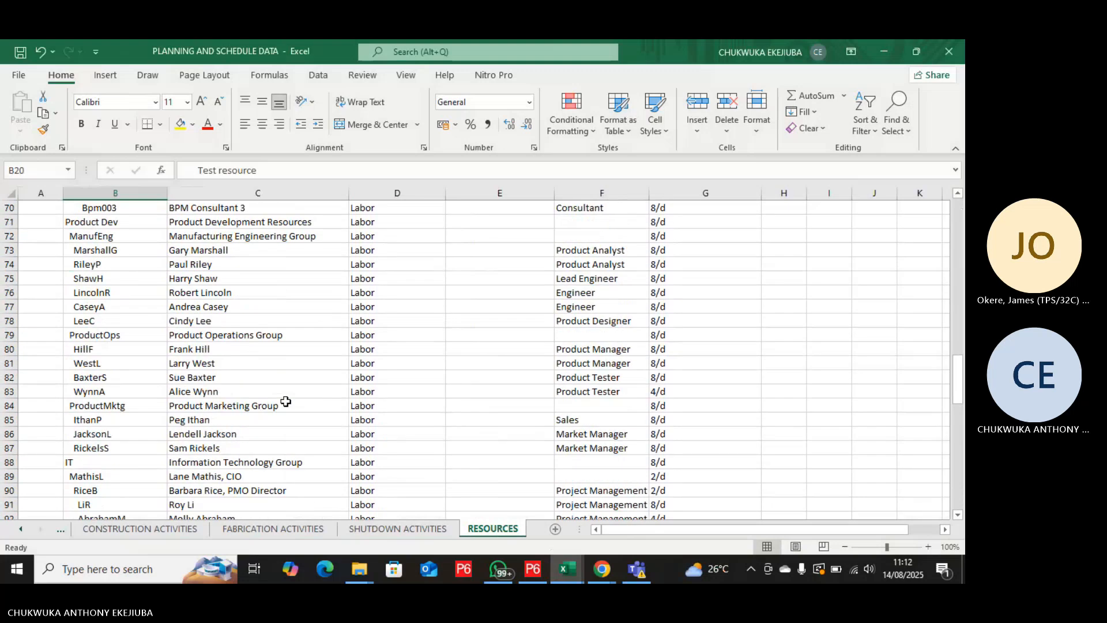
scroll(285, 400, up, 20)
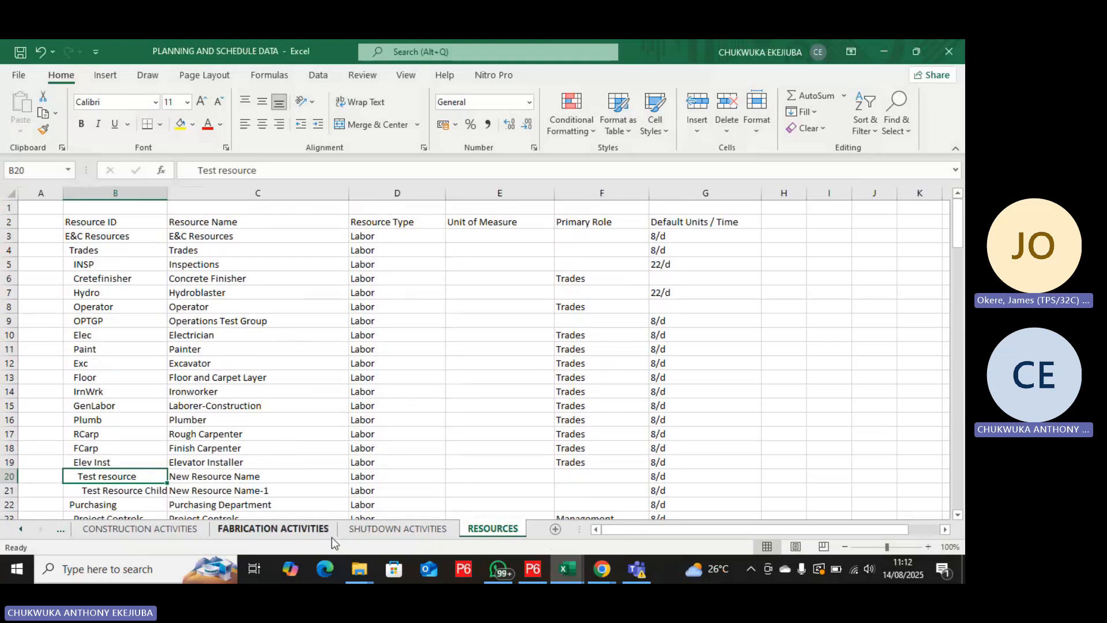
Revisit the FABRICATION ACTIVITIES and CONSTRUCTION ACTIVITIES sheets and bring the STEPS TO SCHEDULE A PROJECT sheet name into view.
click(289, 535)
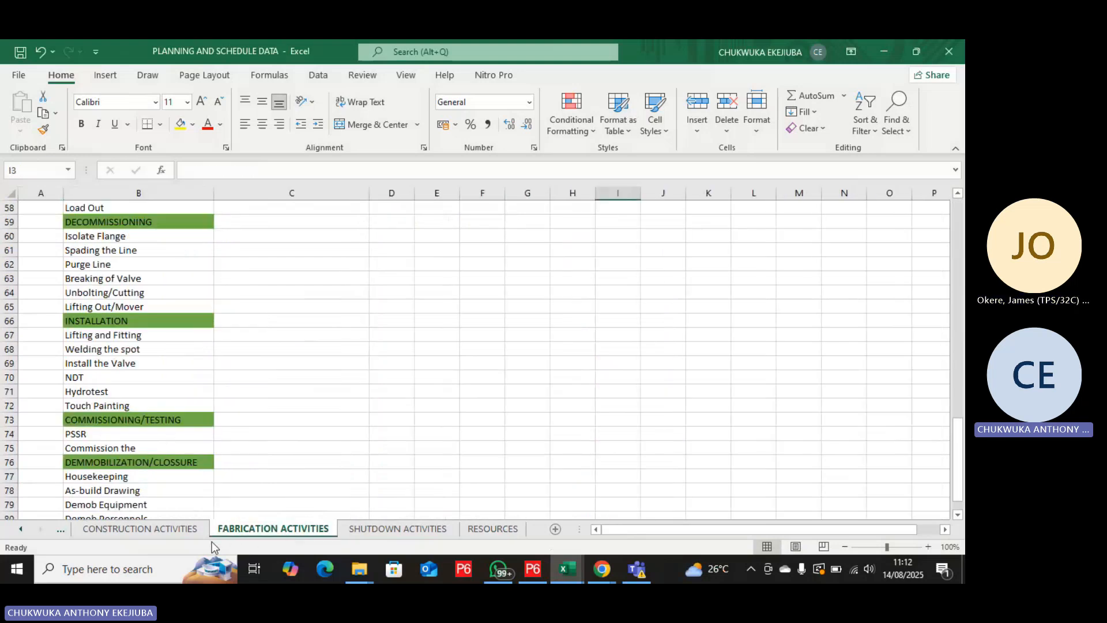
click(161, 530)
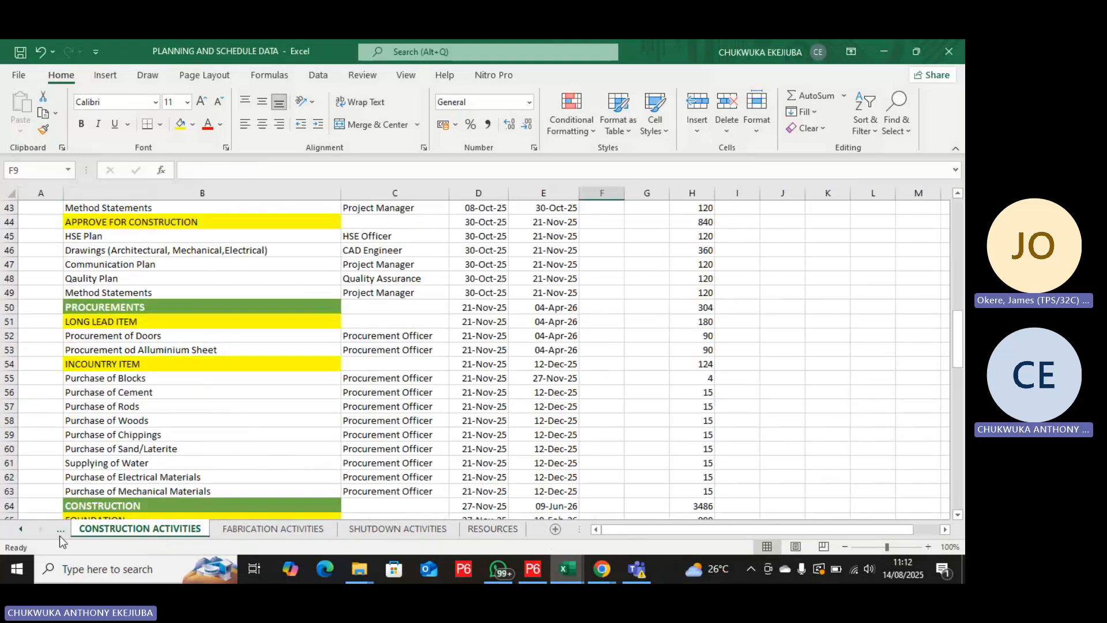
click(22, 529)
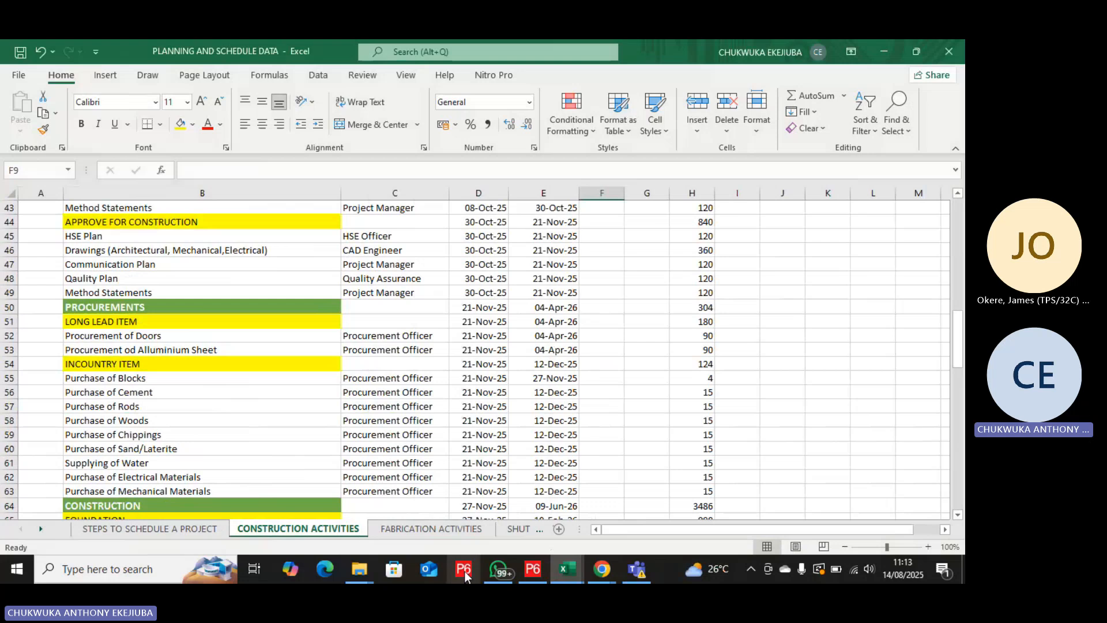
Switch to Primavera P6, expand TONISON ENGINEERING, NNENNE SPARKLES and its CONSTRUCTION group, and open project 3BDF, CONSTRUCTION OF 3 BED ROOM FLAT.
click(532, 578)
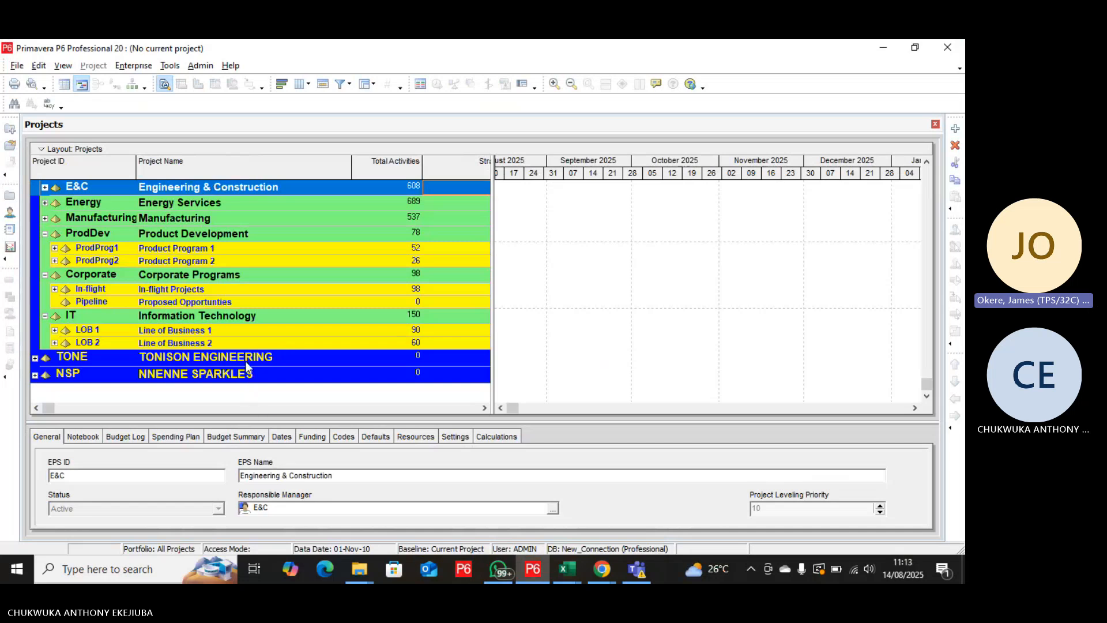
click(34, 358)
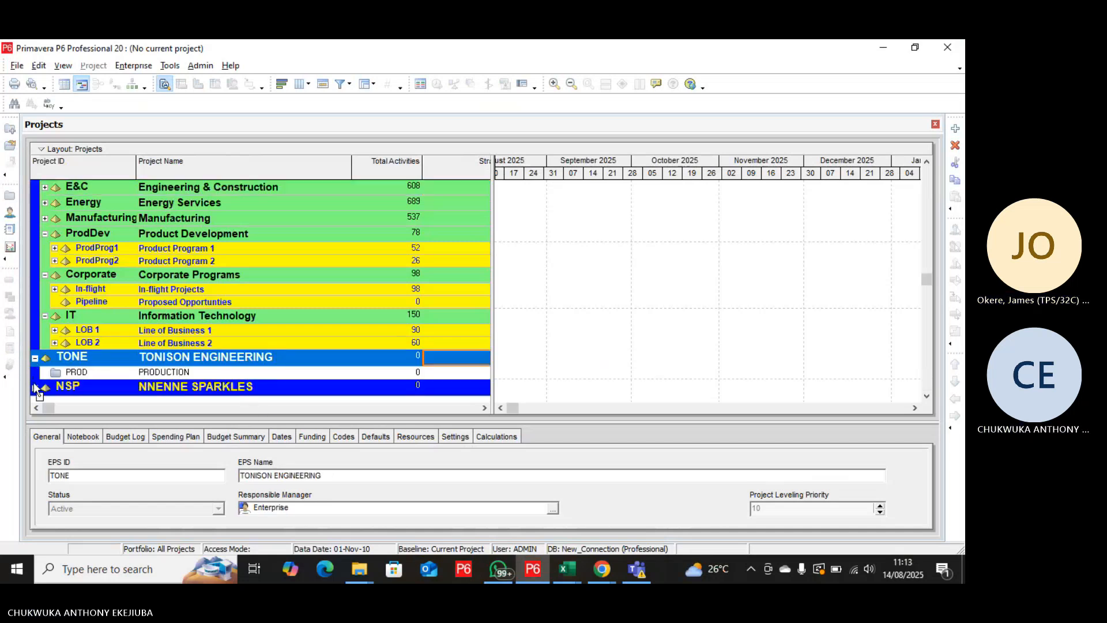
click(35, 387)
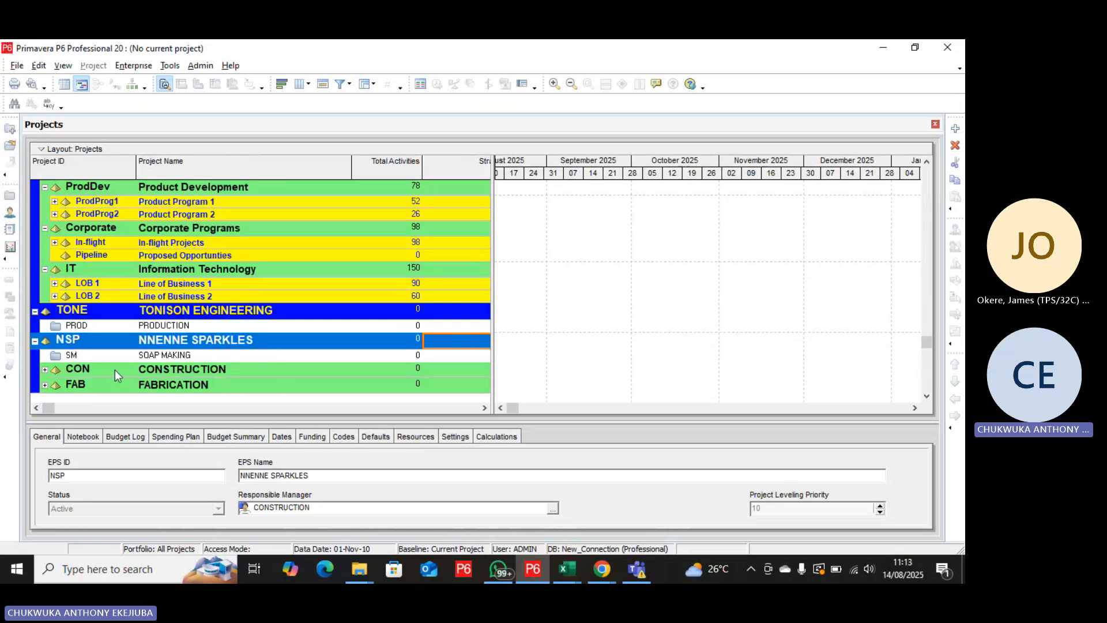
click(45, 369)
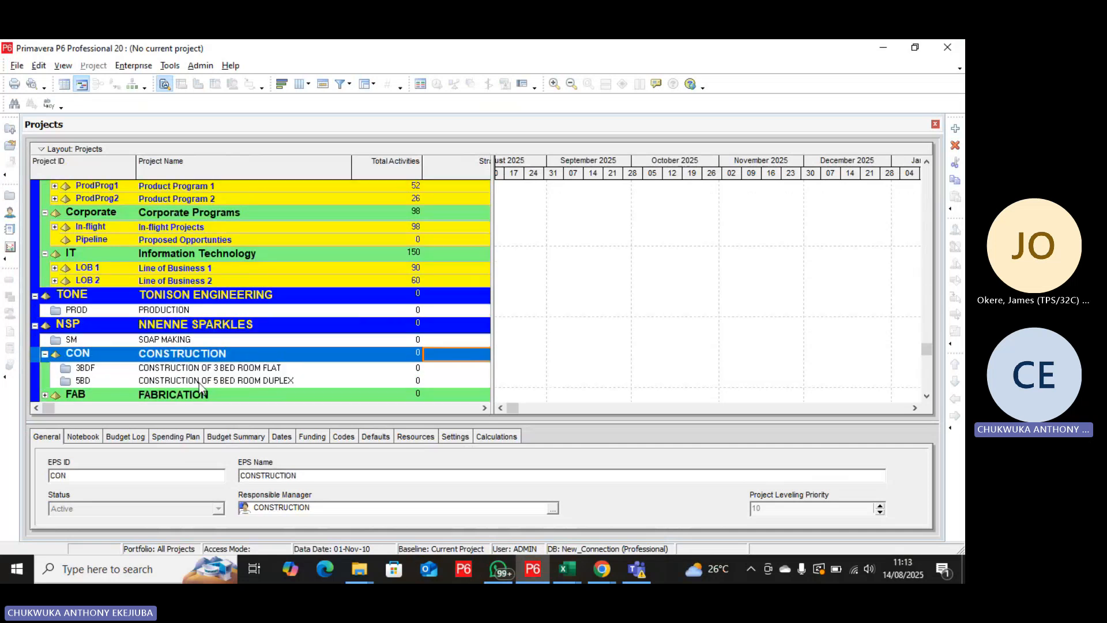
right_click(252, 369)
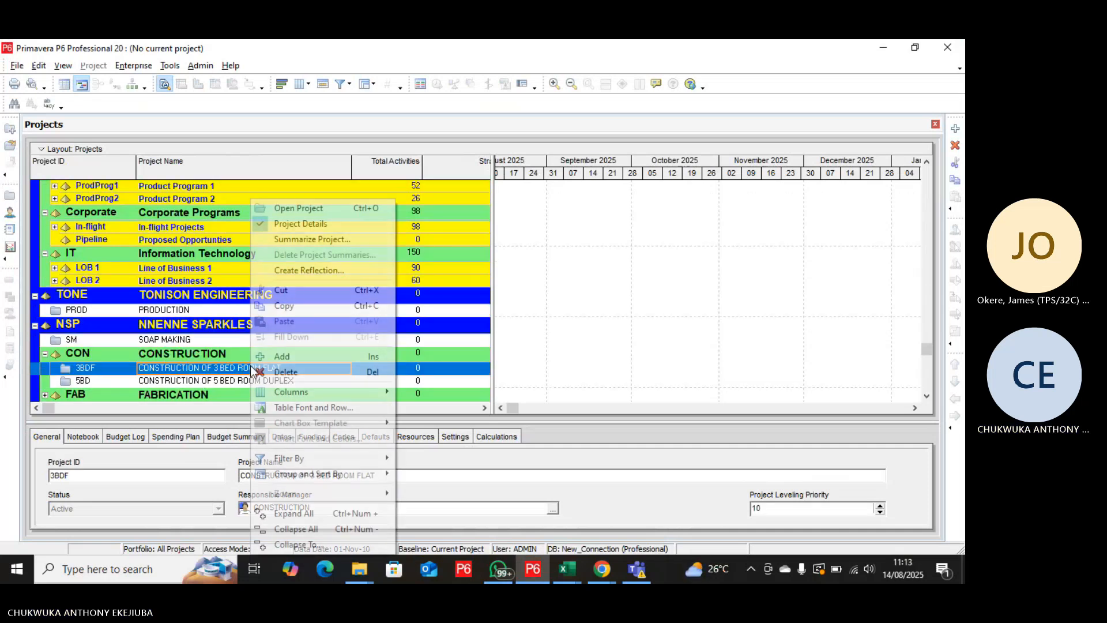
click(287, 209)
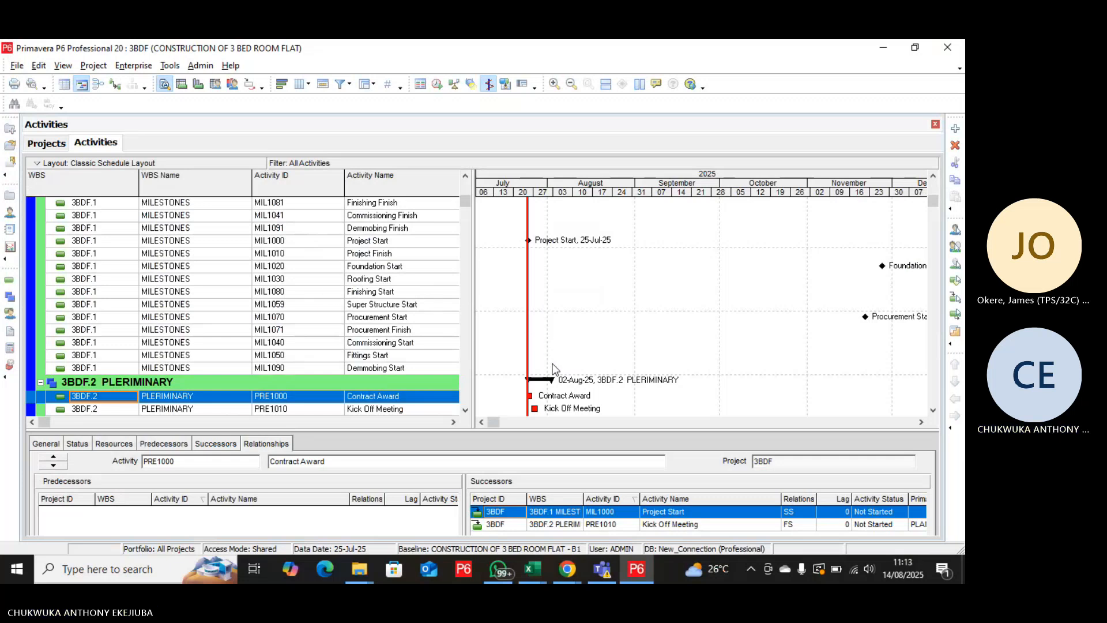
Examine the 3BDF activities and their Gantt bars from the milestones through mobilization, documentation and procurements to the foundation and super structure.
scroll(555, 369, up, 1)
scroll(555, 369, down, 1)
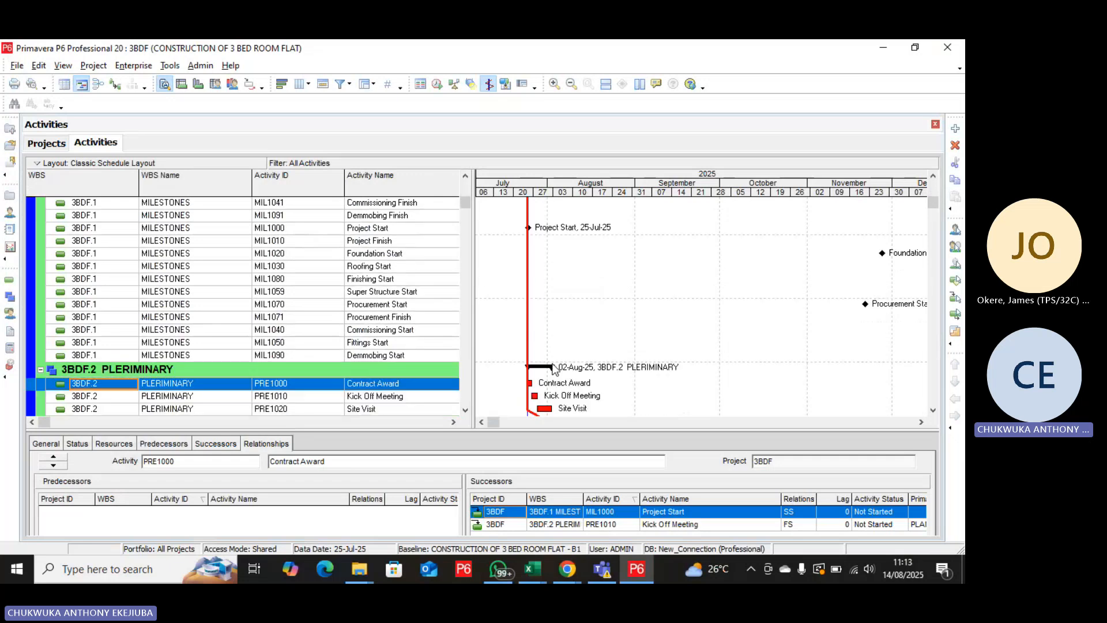
scroll(555, 369, down, 4)
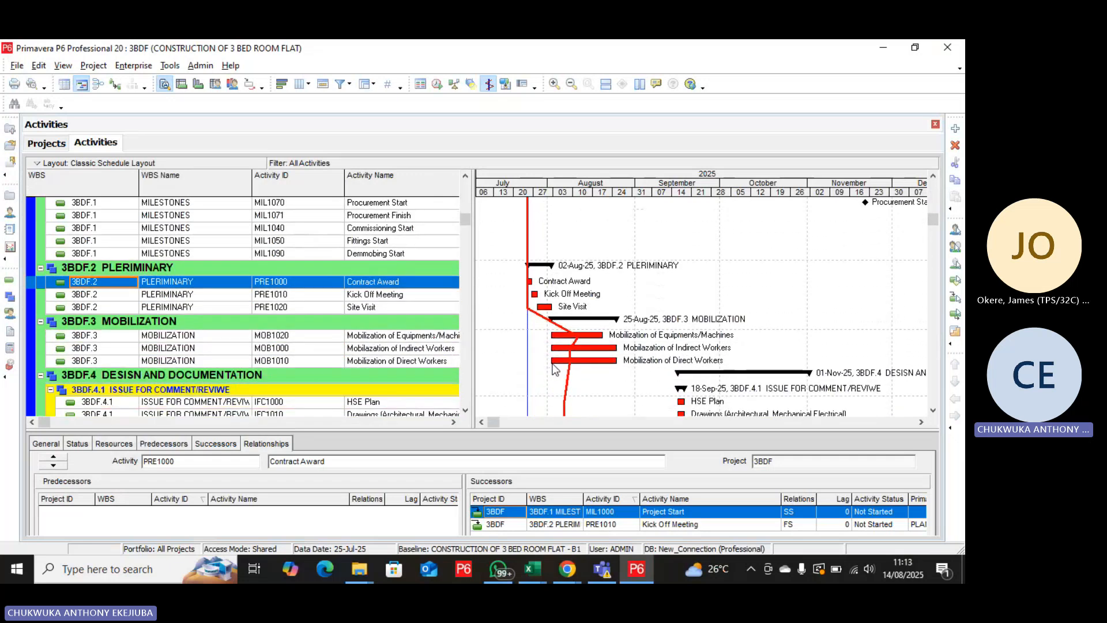
scroll(555, 369, down, 5)
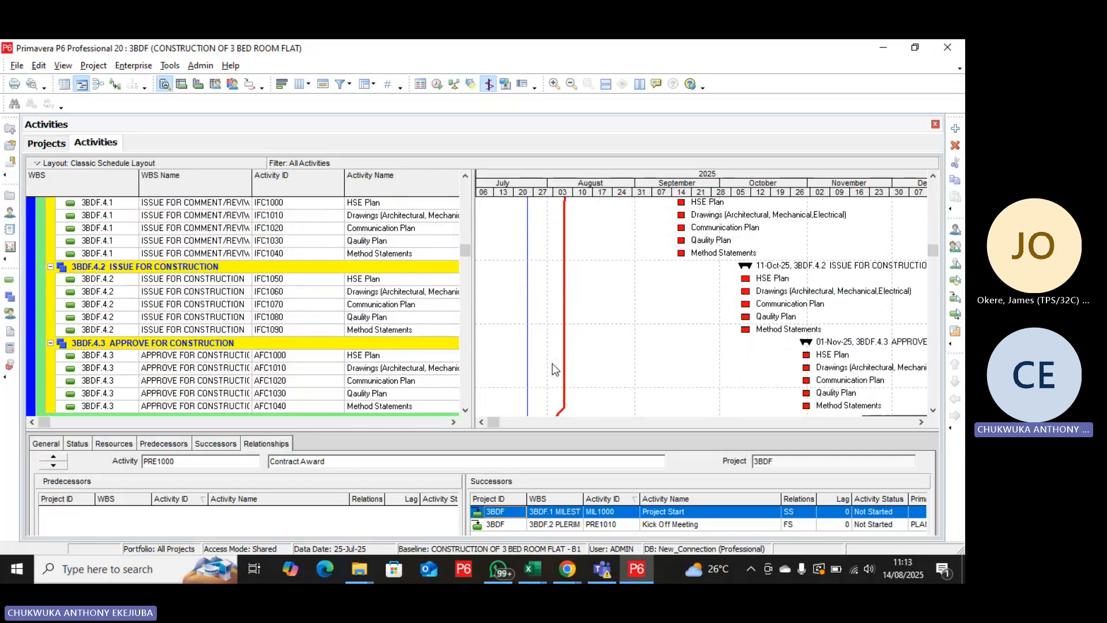
scroll(553, 369, down, 1)
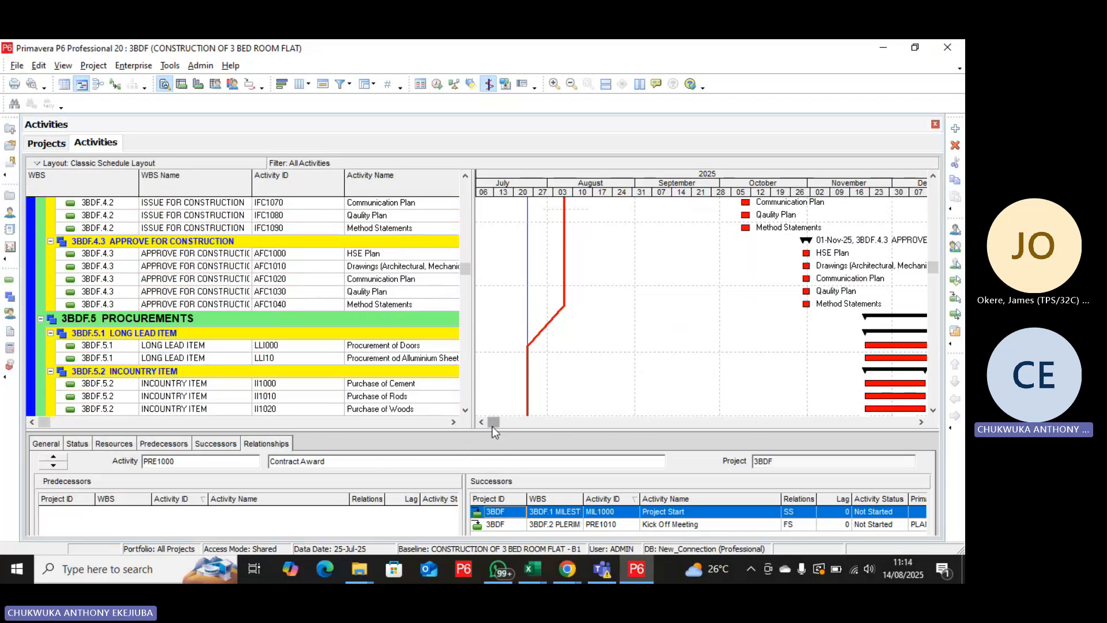
drag(492, 426, 625, 445)
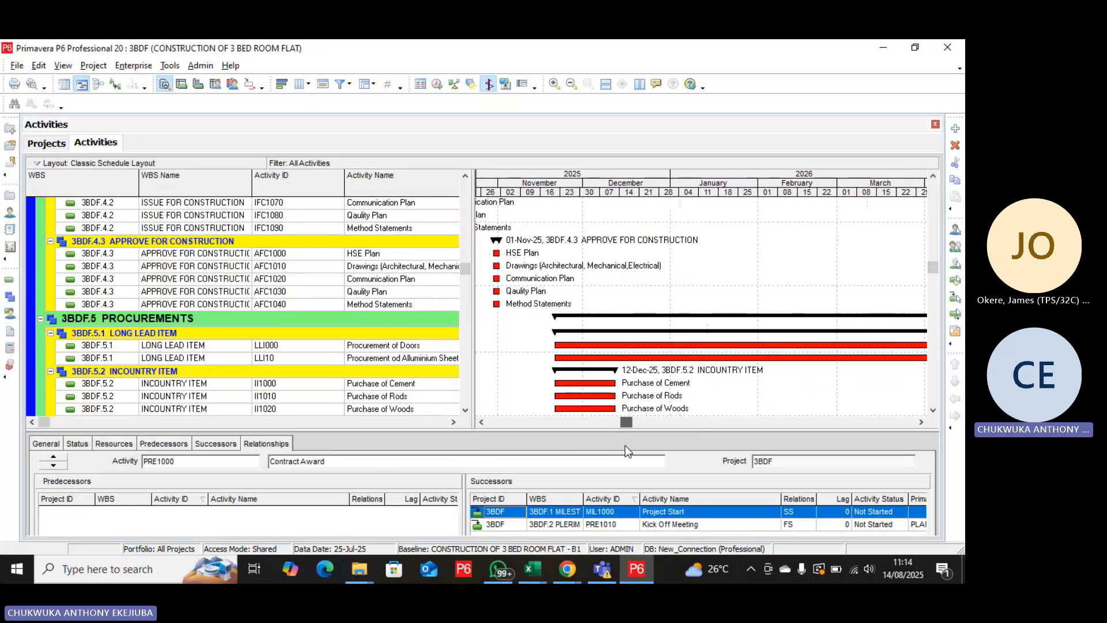
scroll(617, 361, down, 6)
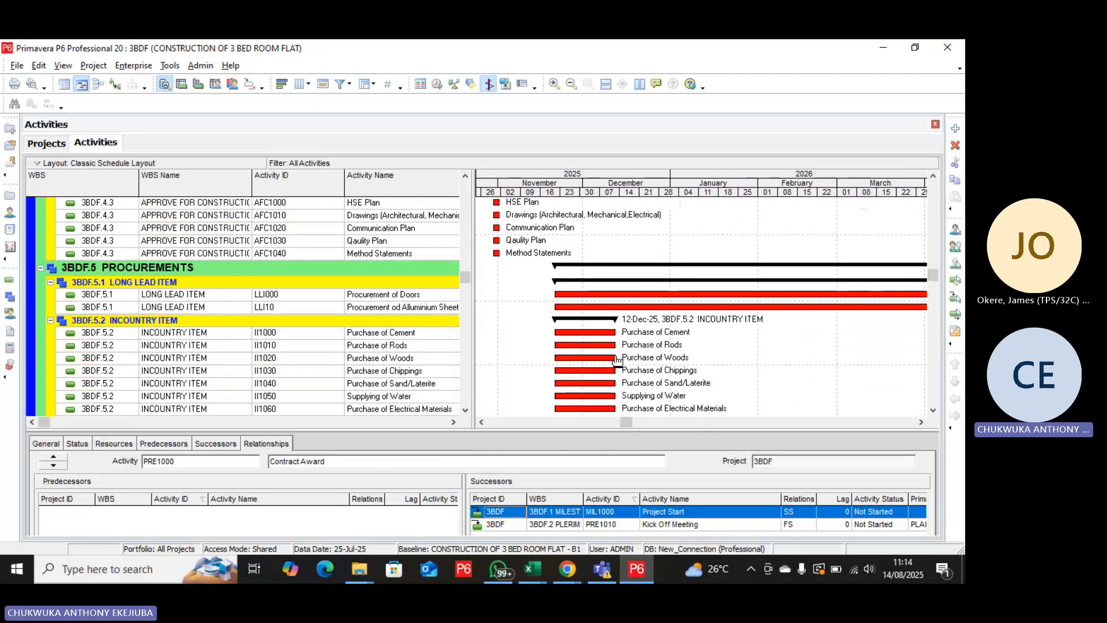
scroll(611, 364, down, 3)
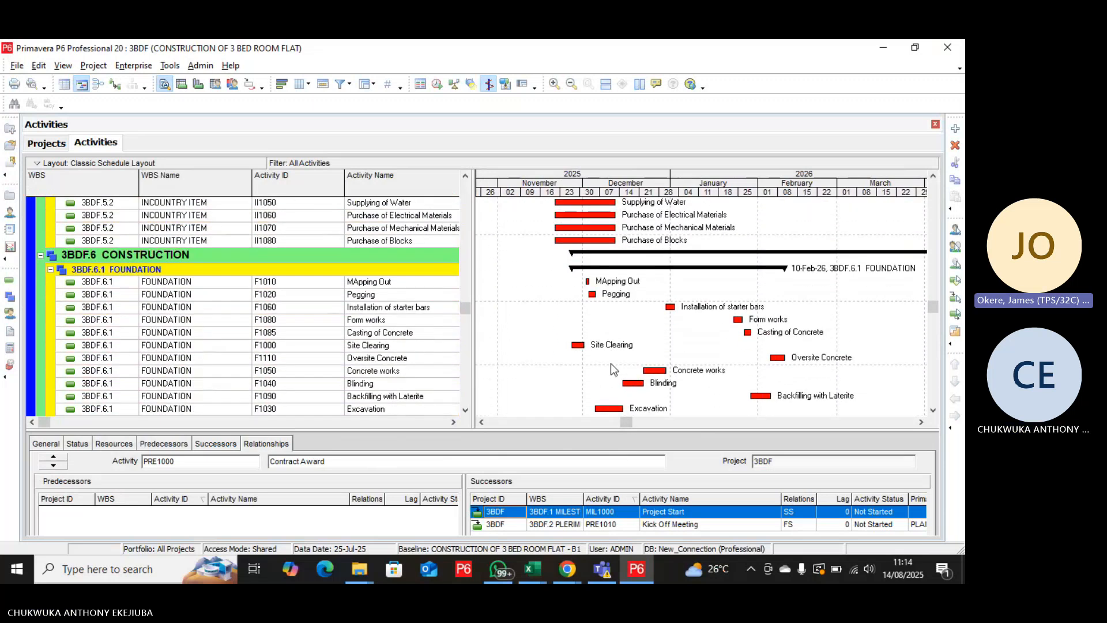
scroll(609, 364, down, 2)
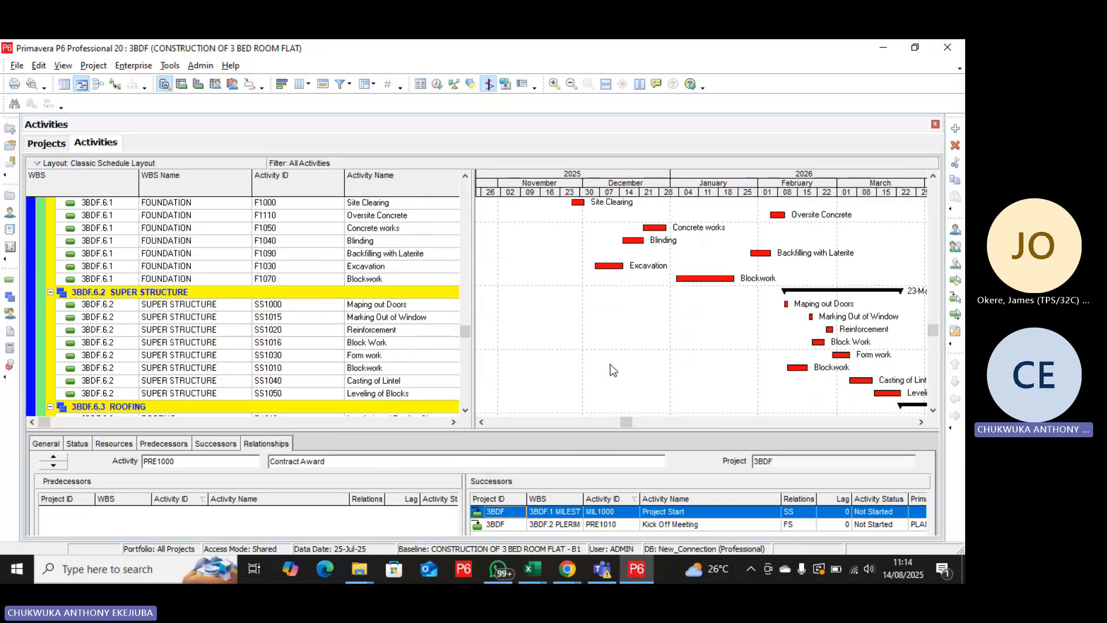
scroll(609, 365, up, 3)
scroll(610, 365, up, 6)
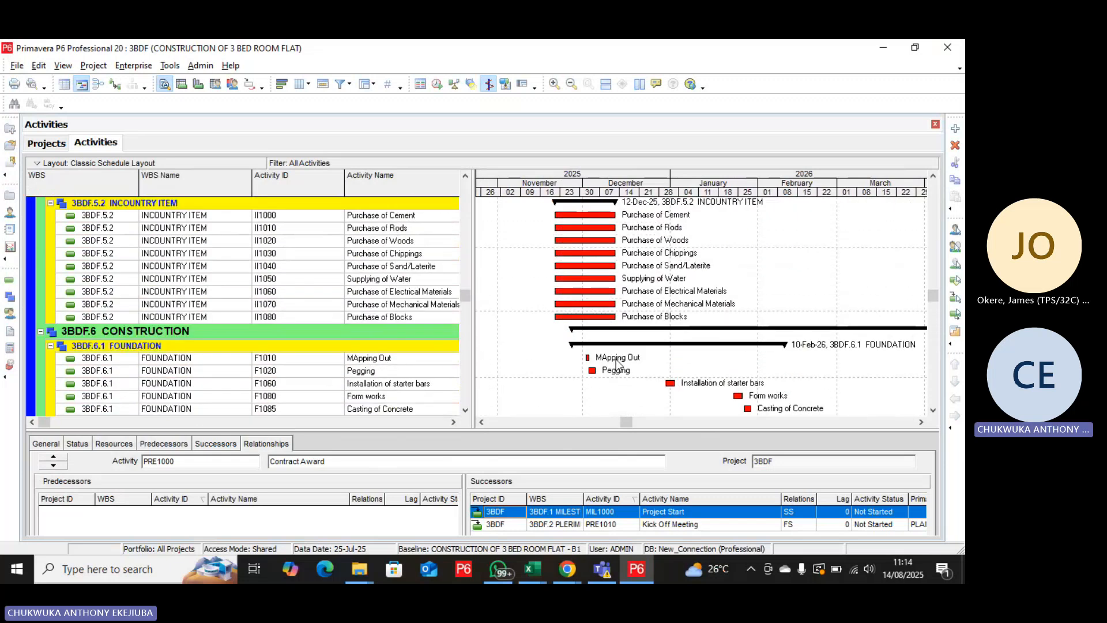
scroll(614, 359, up, 9)
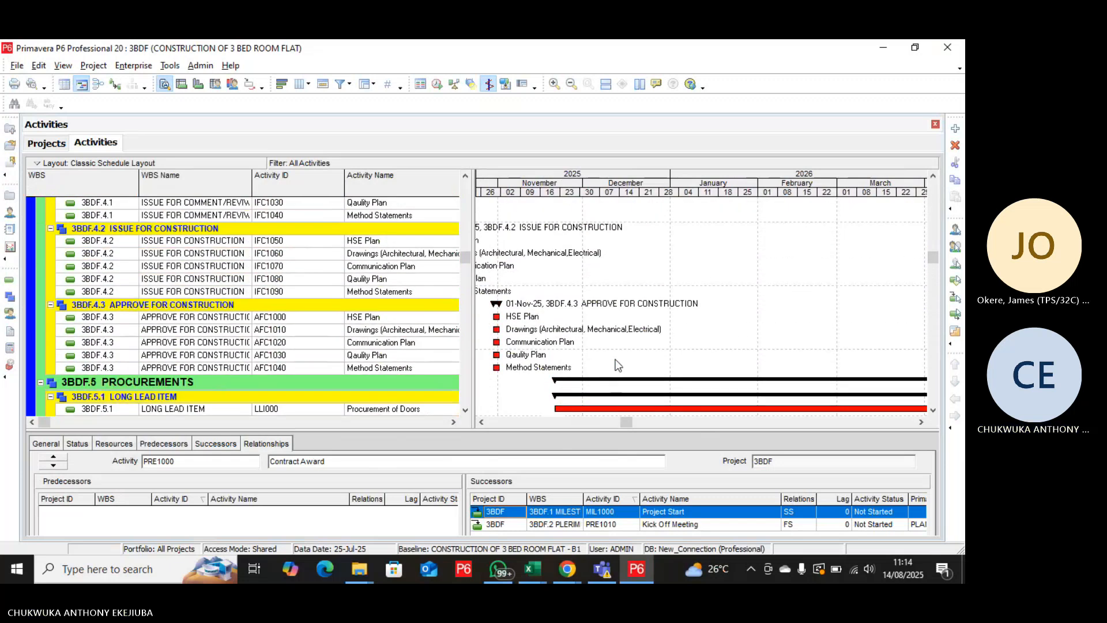
scroll(618, 364, up, 4)
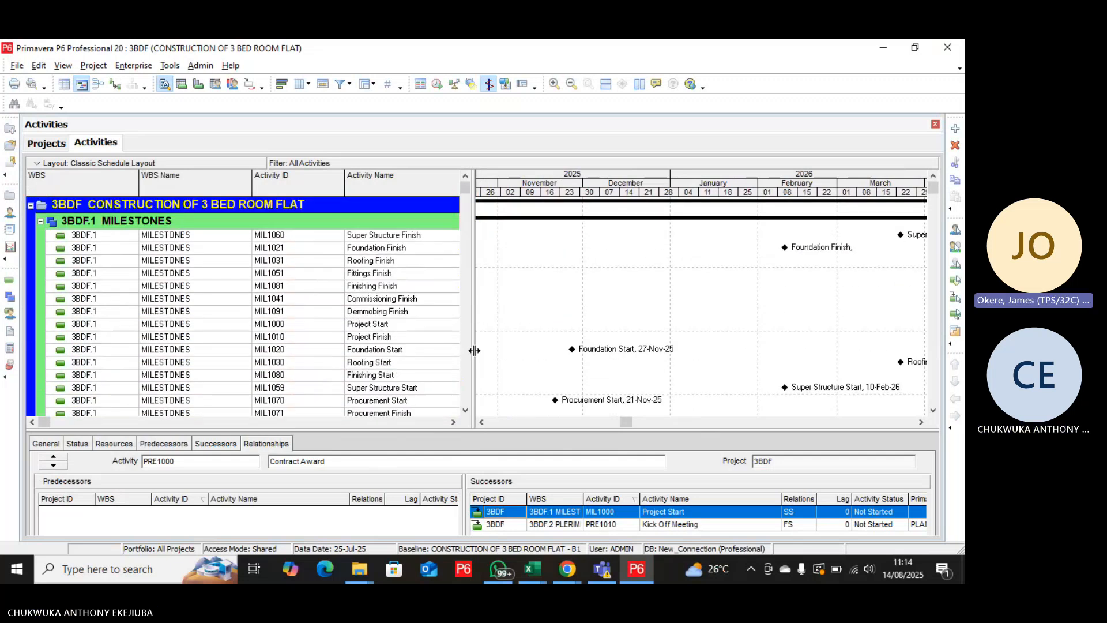
Widen the activity table to show Original Duration and the baseline dates, and narrow the Activity Name and BL Project Start columns.
drag(474, 350, 582, 354)
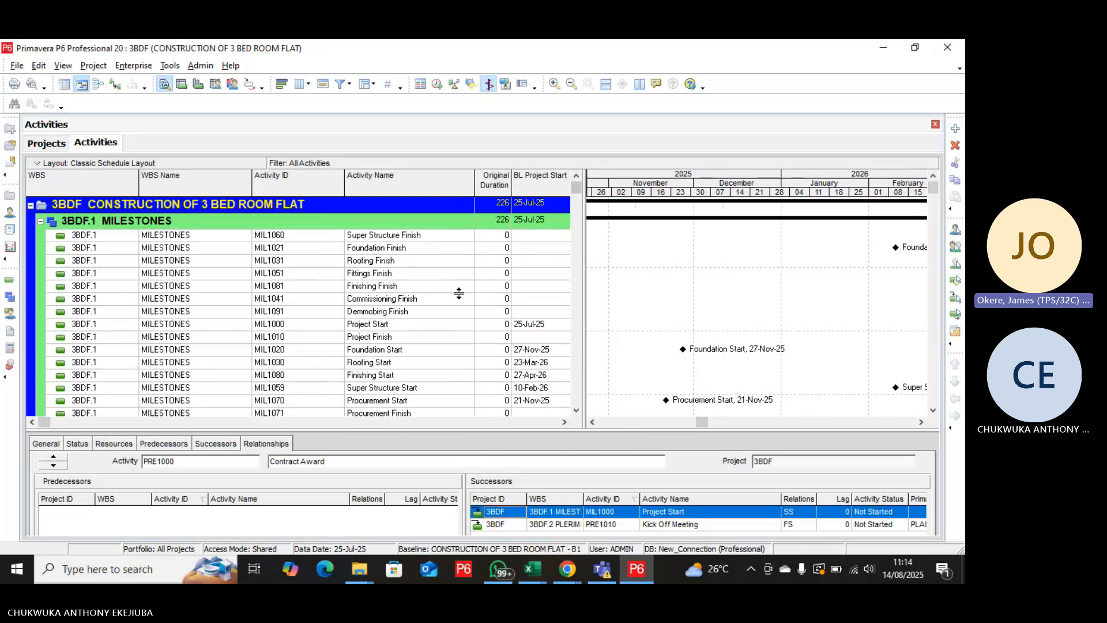
drag(474, 179, 441, 182)
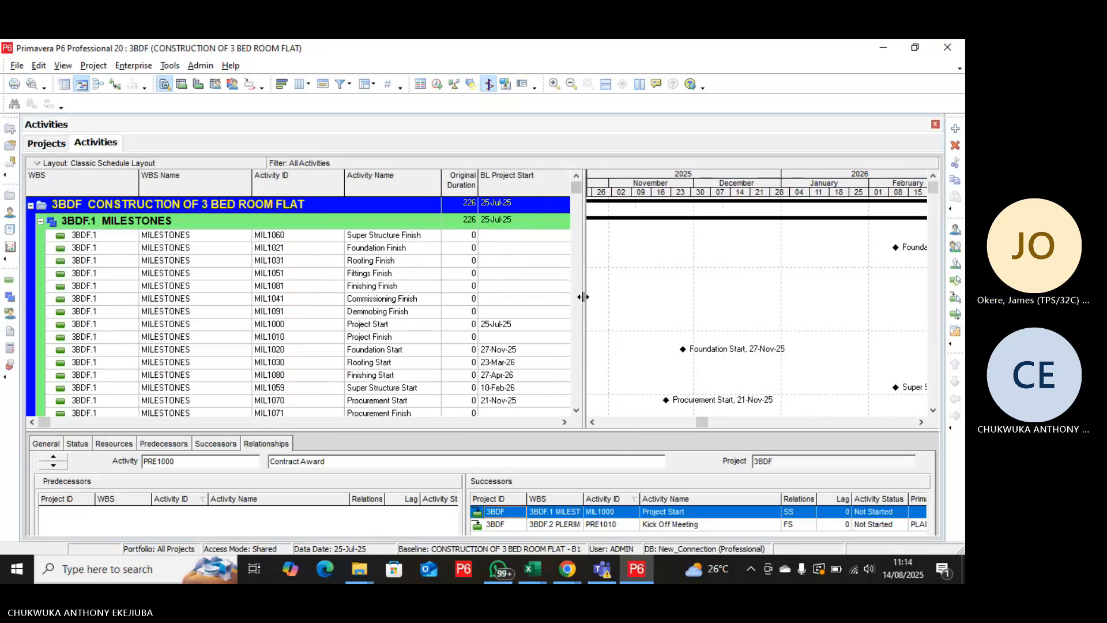
drag(582, 296, 637, 309)
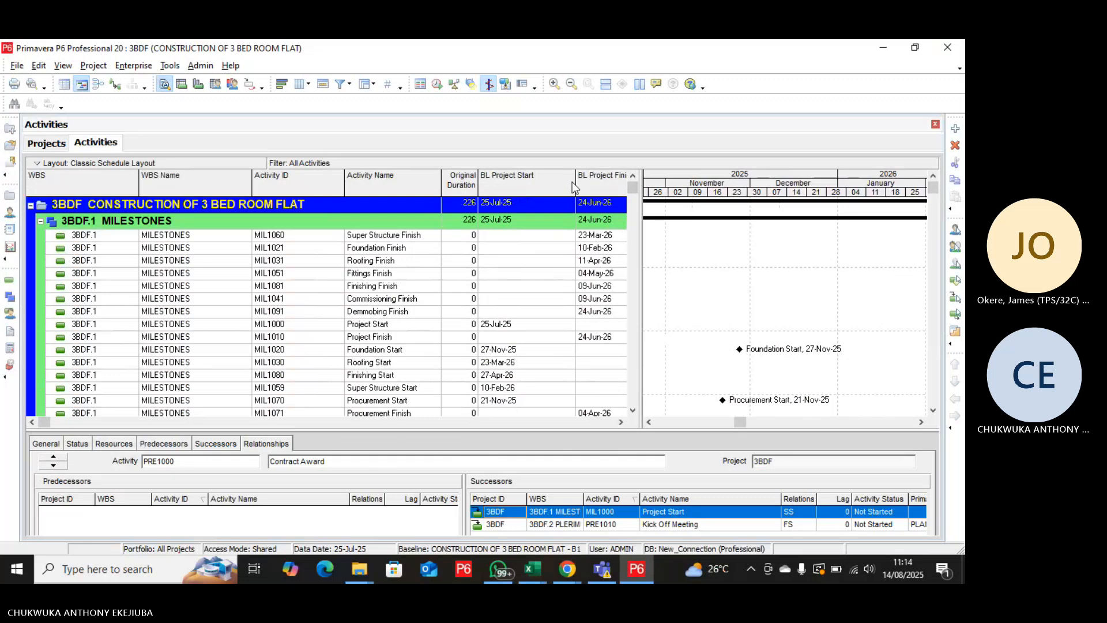
drag(575, 186, 541, 193)
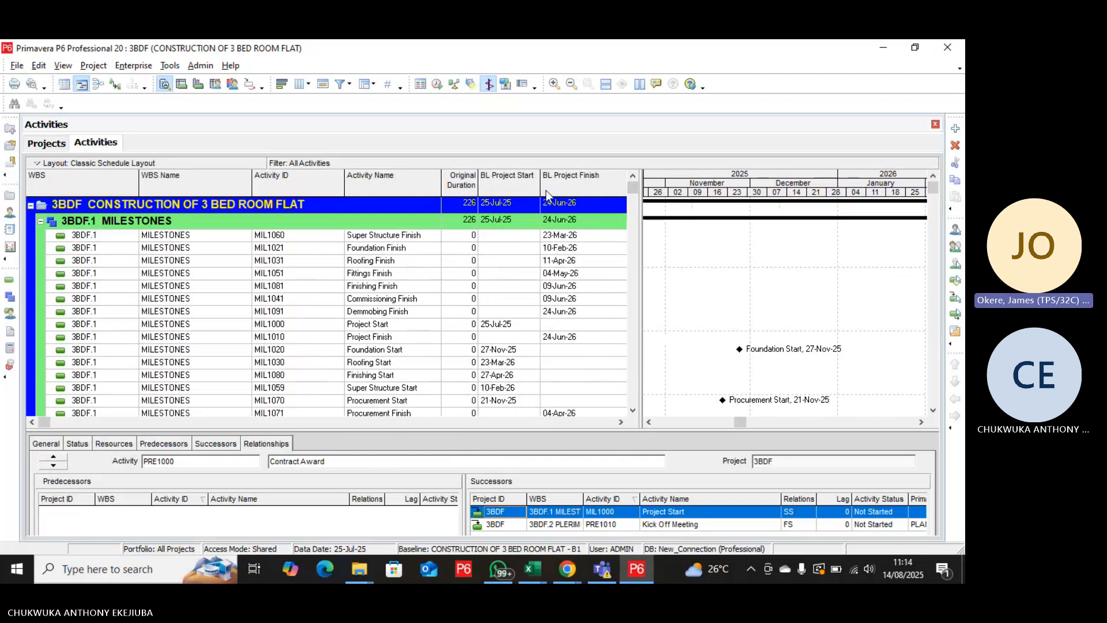
Widen the activity table to show Actual Start and Actual Finish, and narrow the BL Project Finish and Actual Start columns.
drag(640, 279, 674, 288)
drag(639, 183, 602, 203)
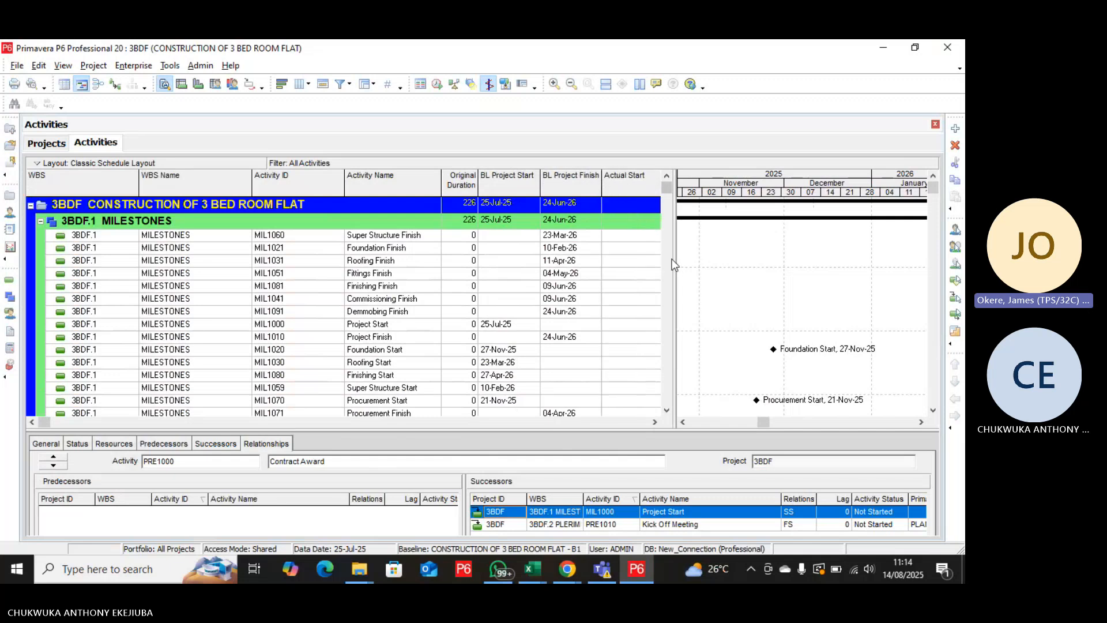
drag(675, 271, 725, 278)
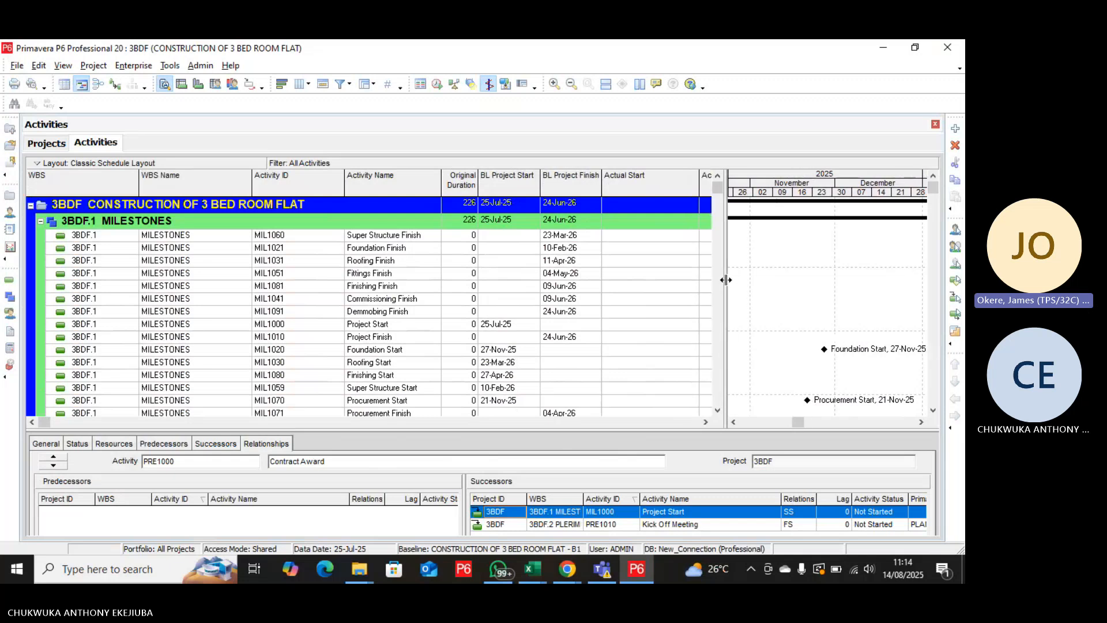
drag(699, 185, 654, 195)
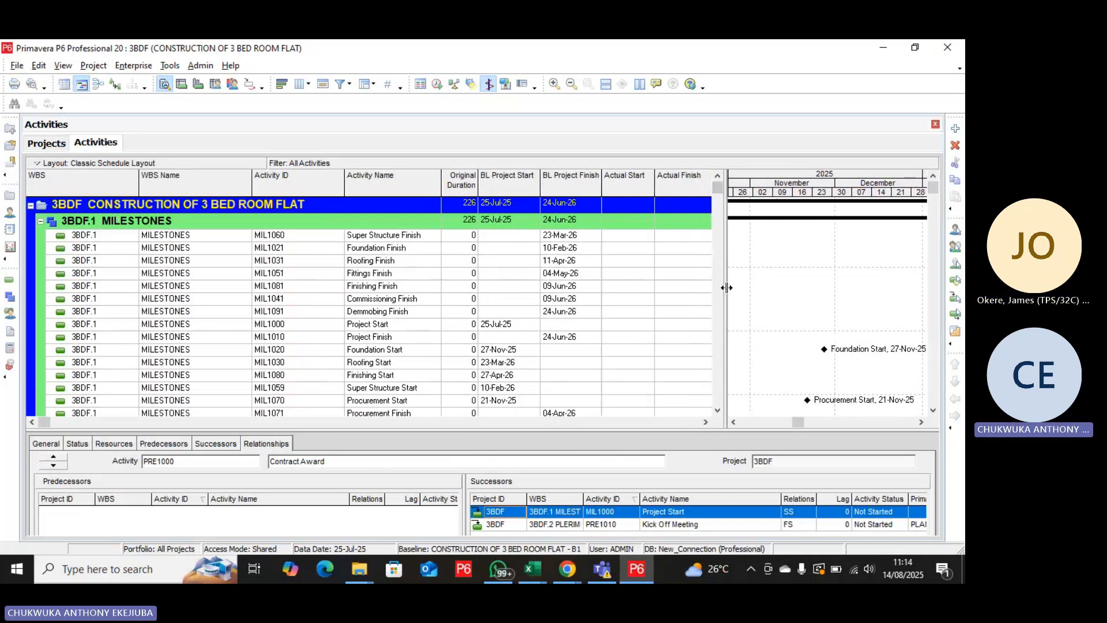
drag(726, 287, 738, 286)
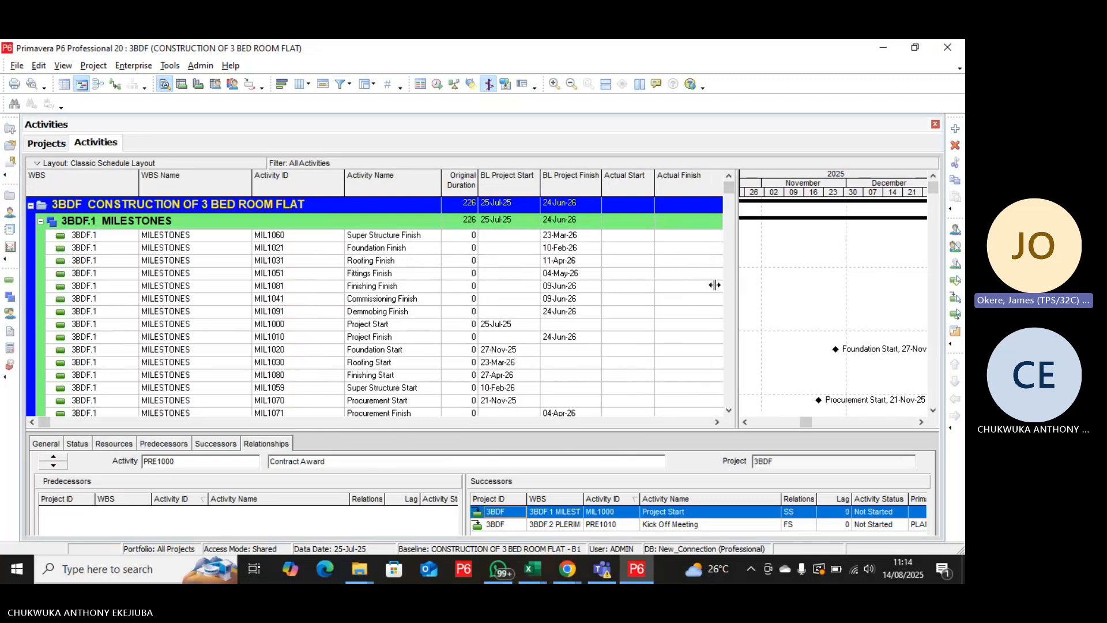
drag(713, 285, 713, 285)
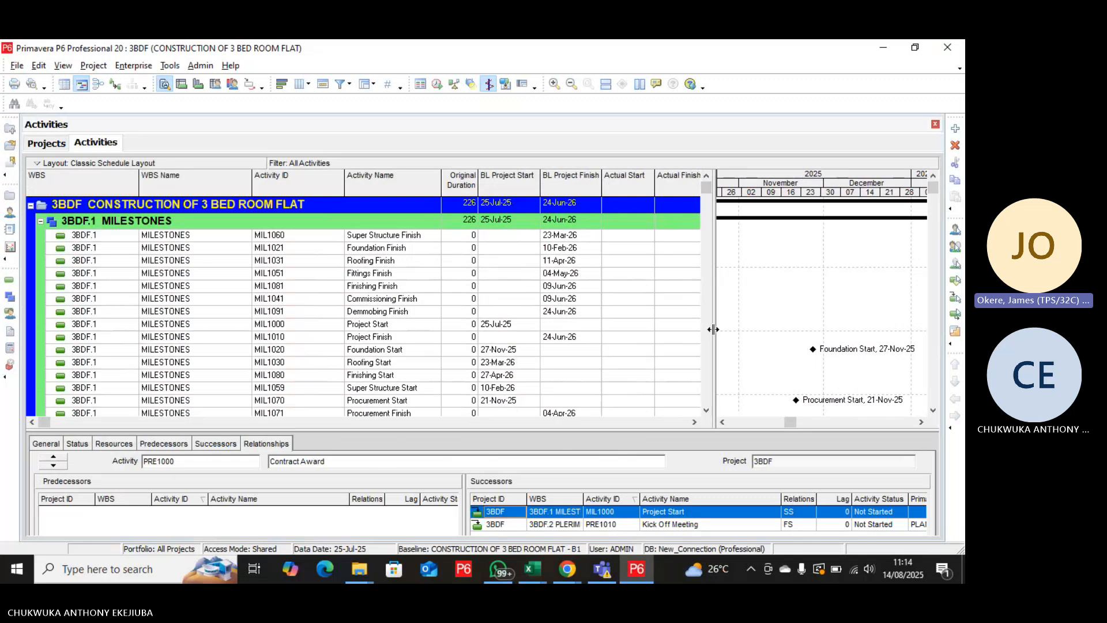
Give the Gantt chart more room and narrow the WBS Name, WBS, Activity ID and Activity Name columns so the actual dates fit.
drag(713, 329, 618, 331)
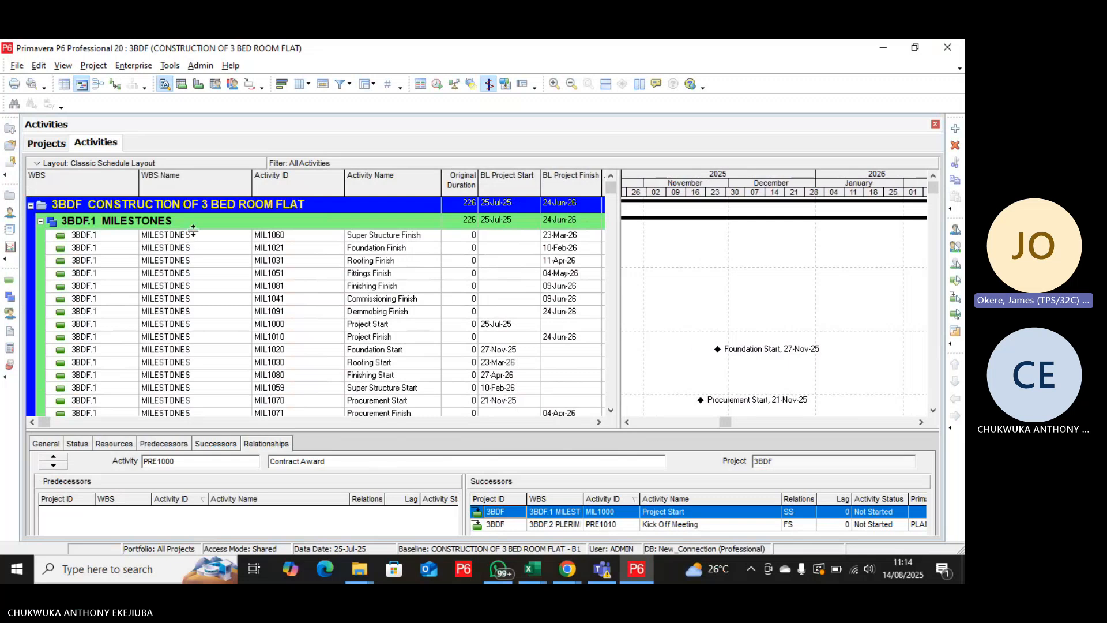
drag(251, 180, 205, 183)
drag(140, 176, 105, 186)
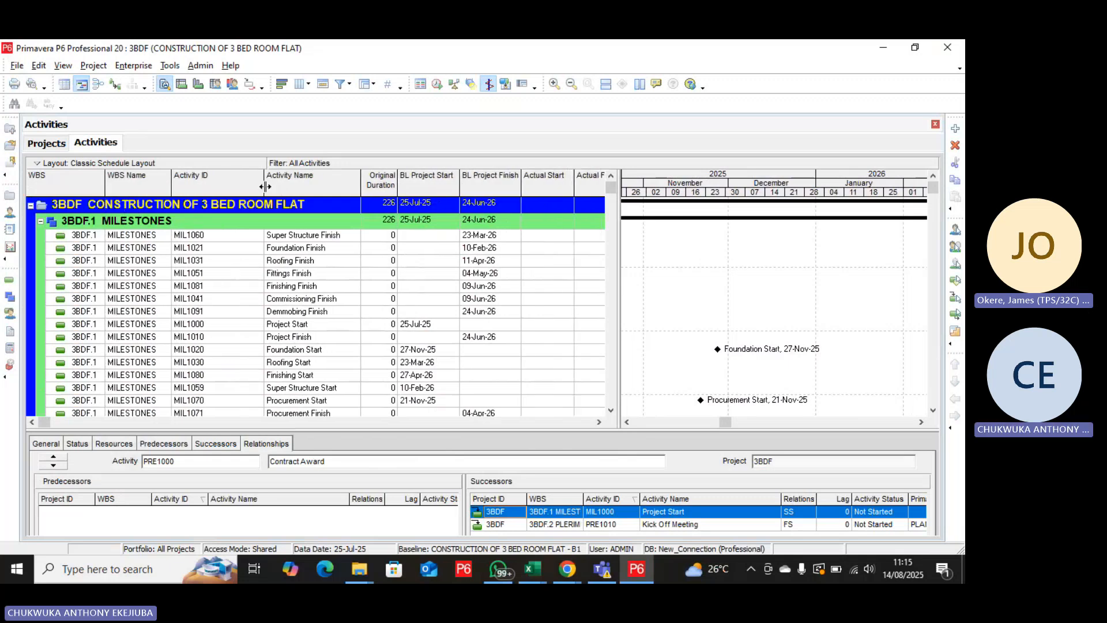
drag(264, 186, 216, 196)
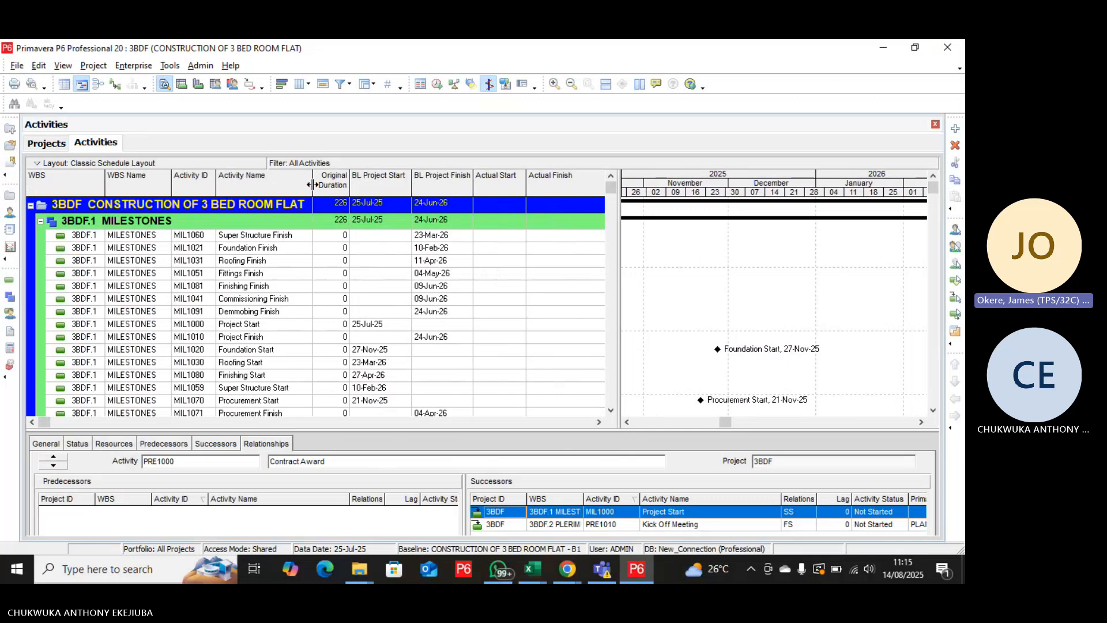
drag(312, 189, 300, 189)
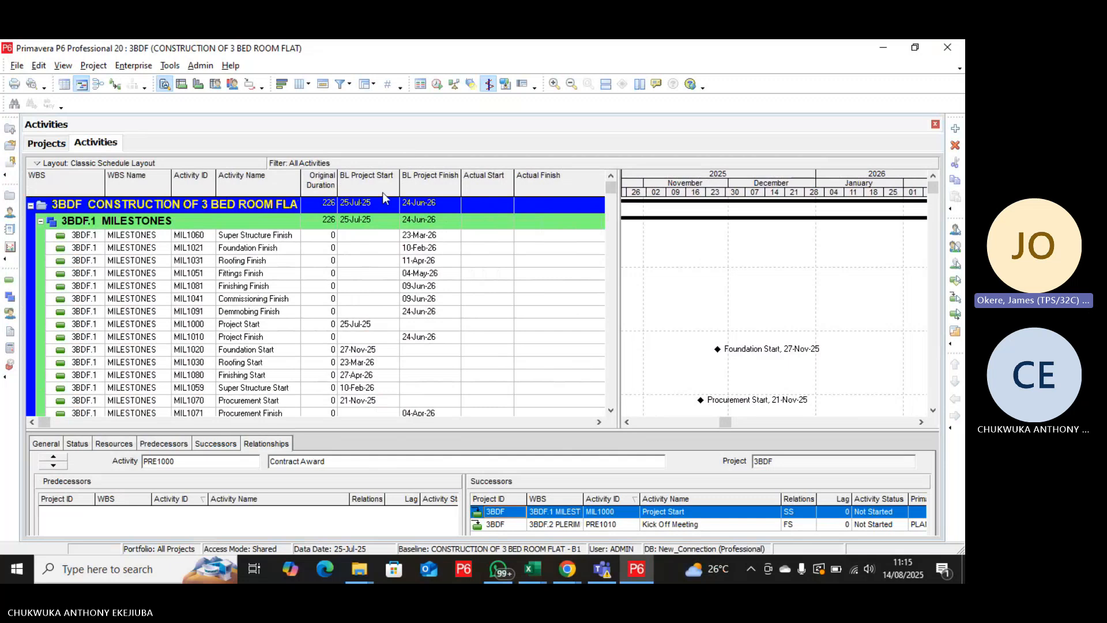
Open the Columns settings of the activity table.
click(479, 301)
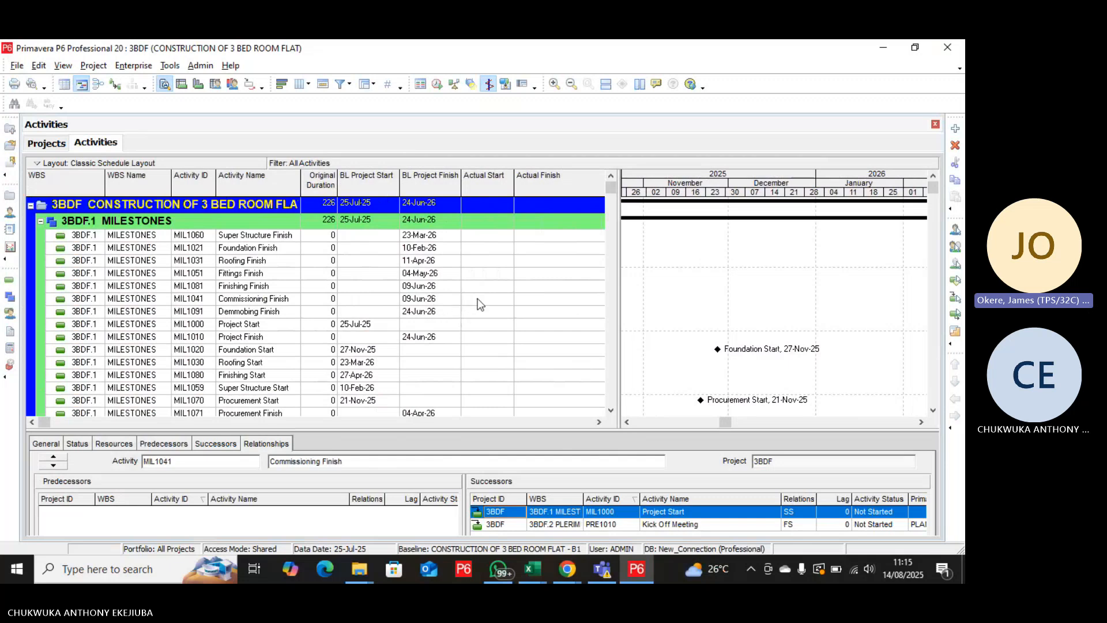
right_click(478, 301)
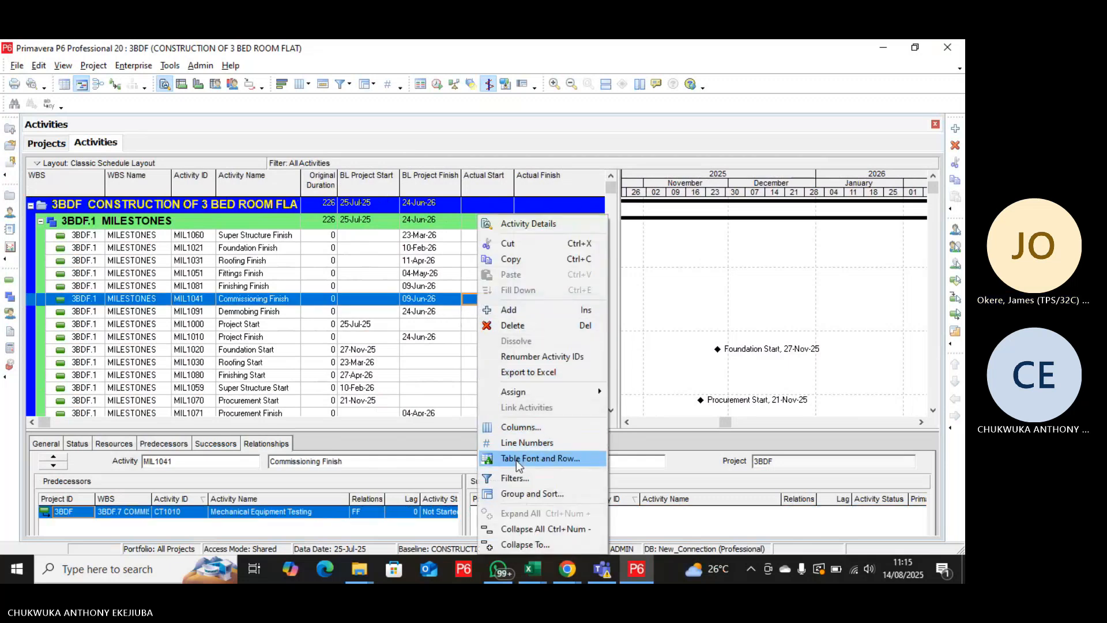
click(521, 426)
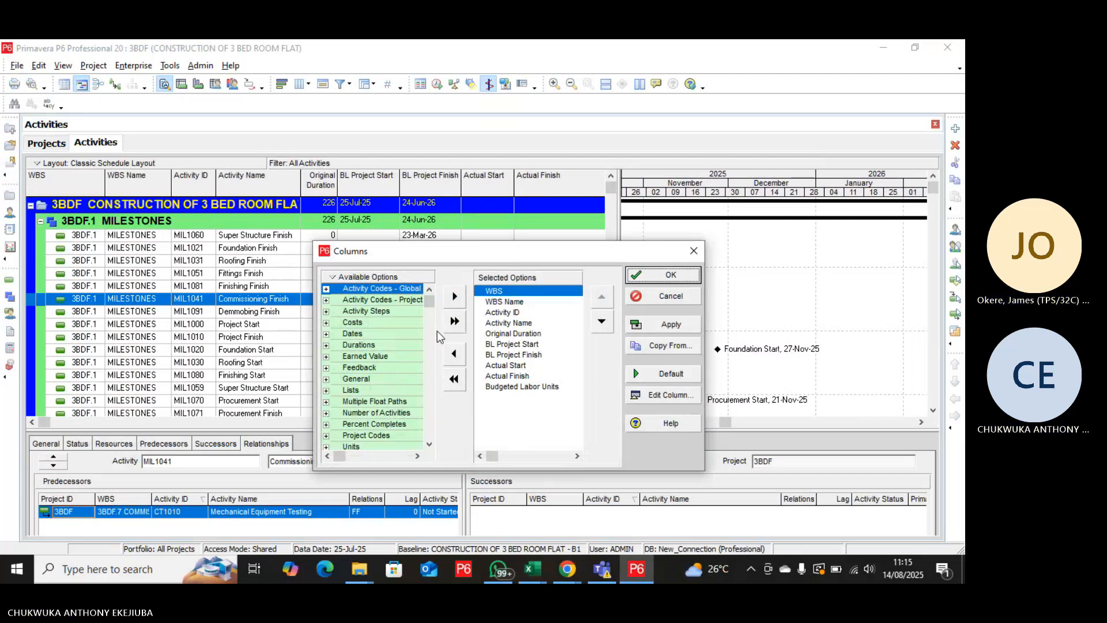
Look through the General and Lists categories of available columns for the float fields.
double_click(356, 379)
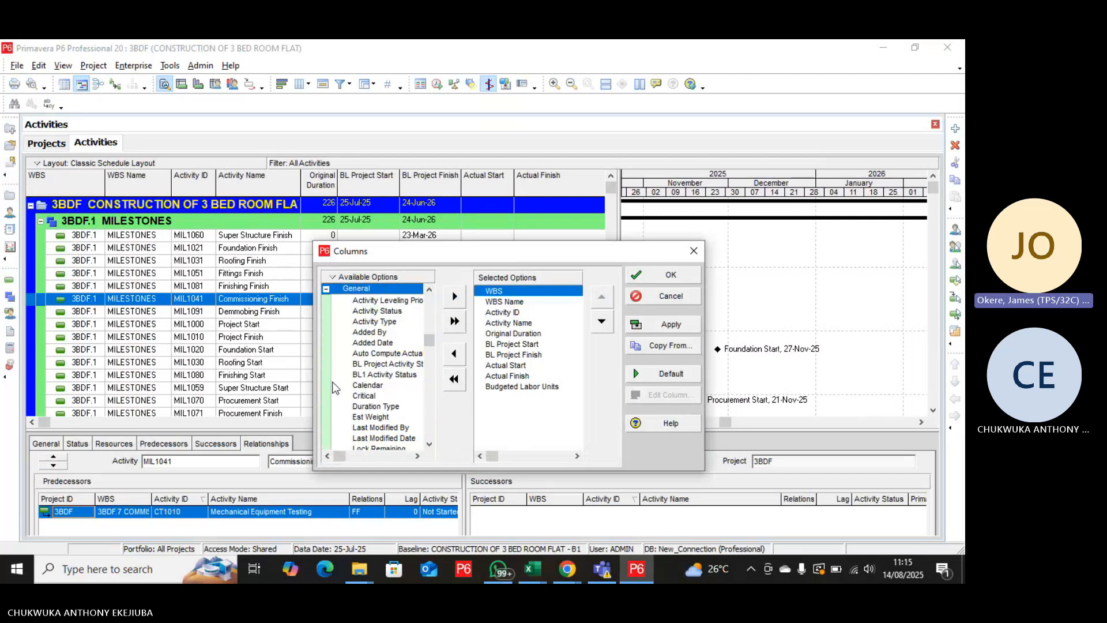
scroll(370, 371, down, 1)
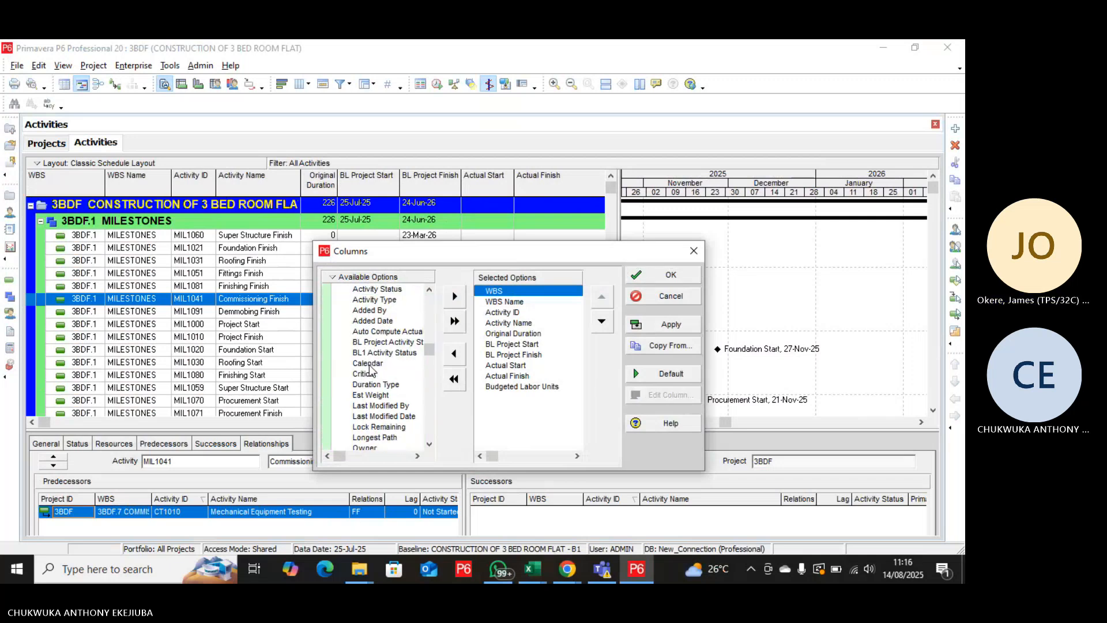
scroll(370, 371, down, 4)
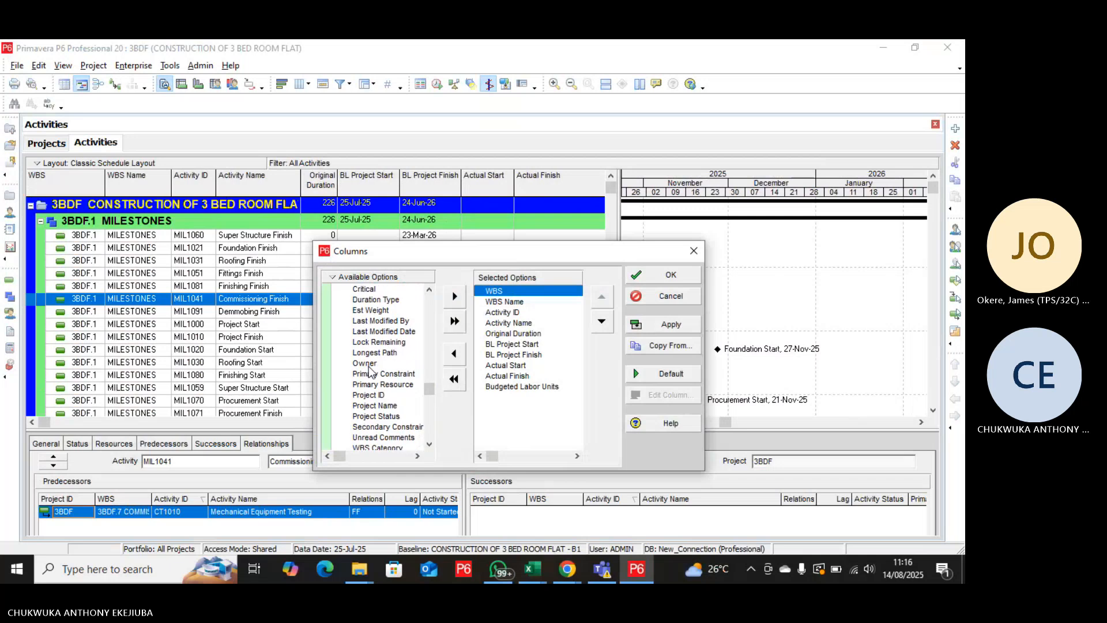
scroll(369, 371, down, 2)
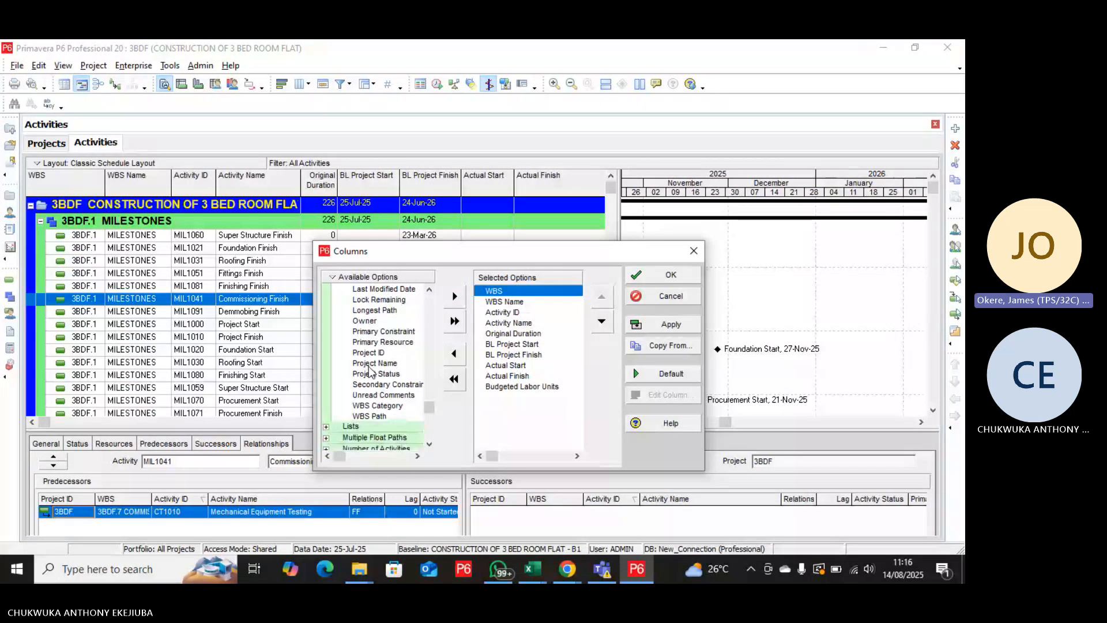
scroll(370, 370, up, 3)
scroll(369, 372, up, 4)
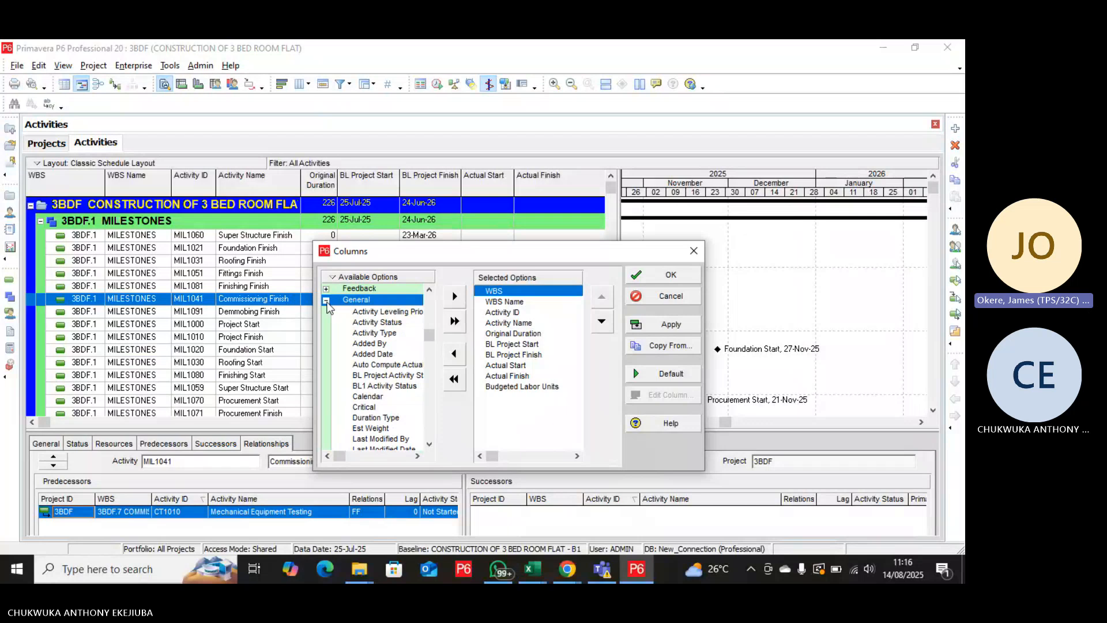
click(326, 300)
click(326, 390)
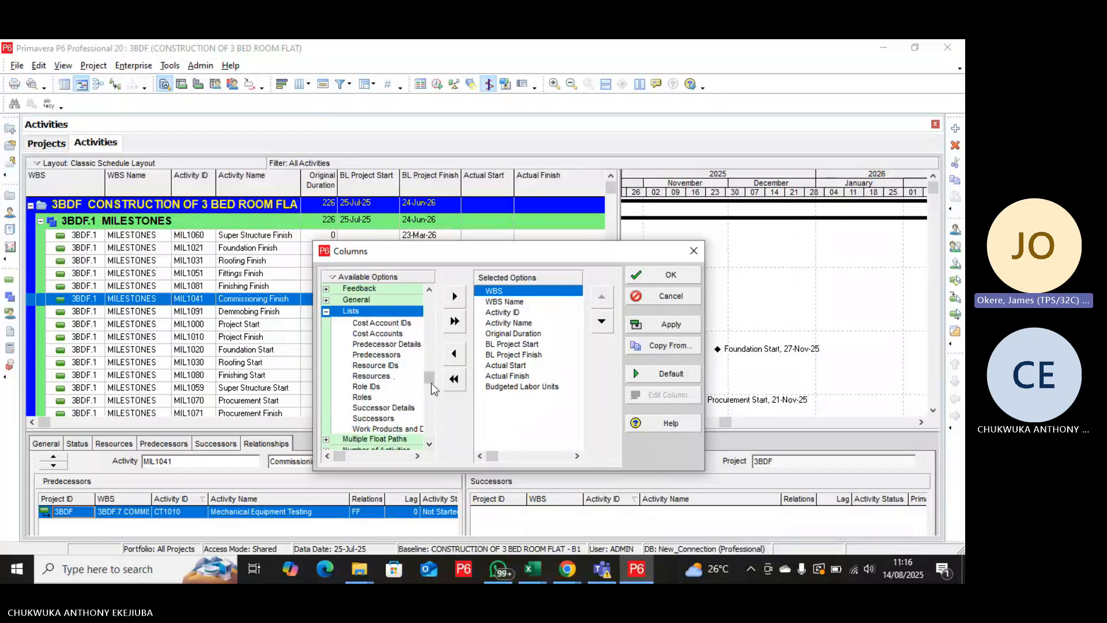
mouse_move(428, 382)
mouse_down()
mouse_move(428, 399)
mouse_move(429, 384)
mouse_up()
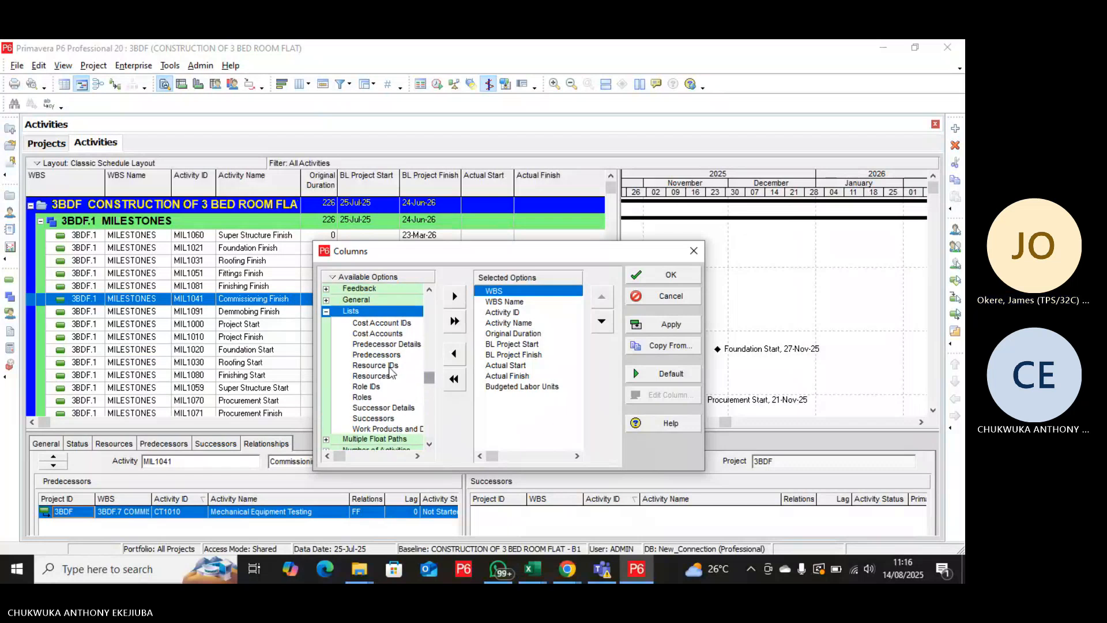
click(325, 312)
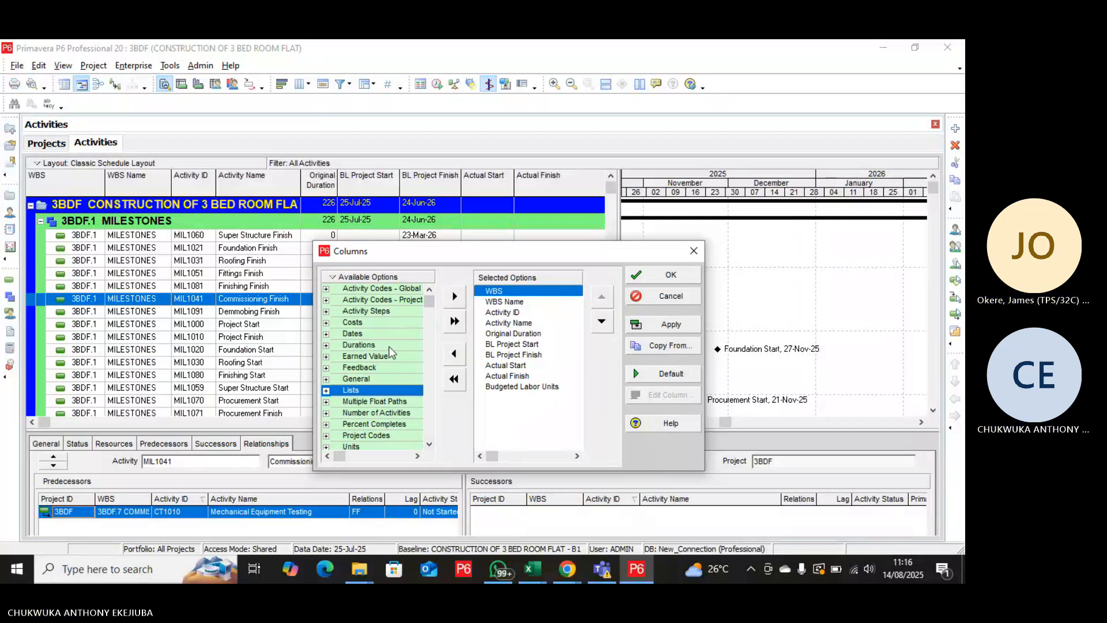
Search the available columns for FLOAT, stepping through the matches until Free Float in the Durations category is selected.
key(ctrl+f)
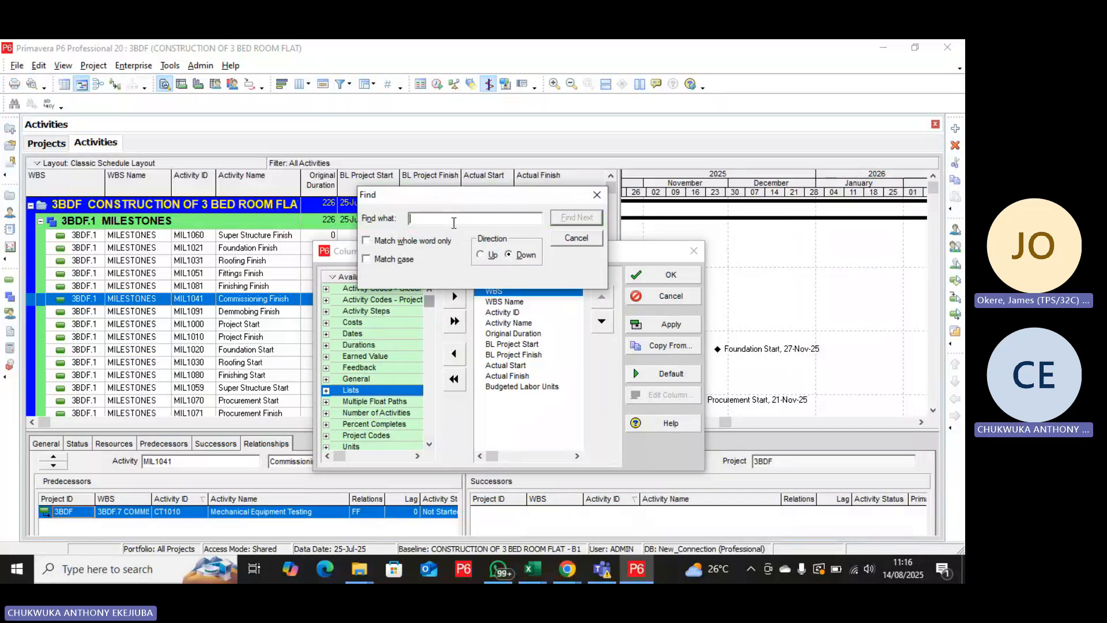
text(FLOAT)
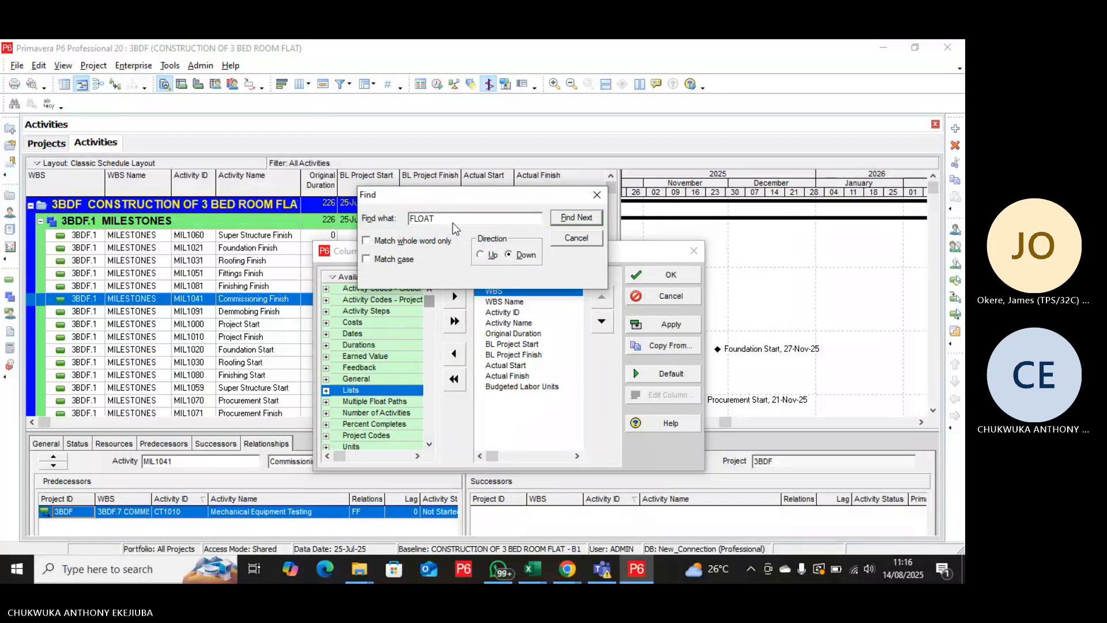
click(579, 220)
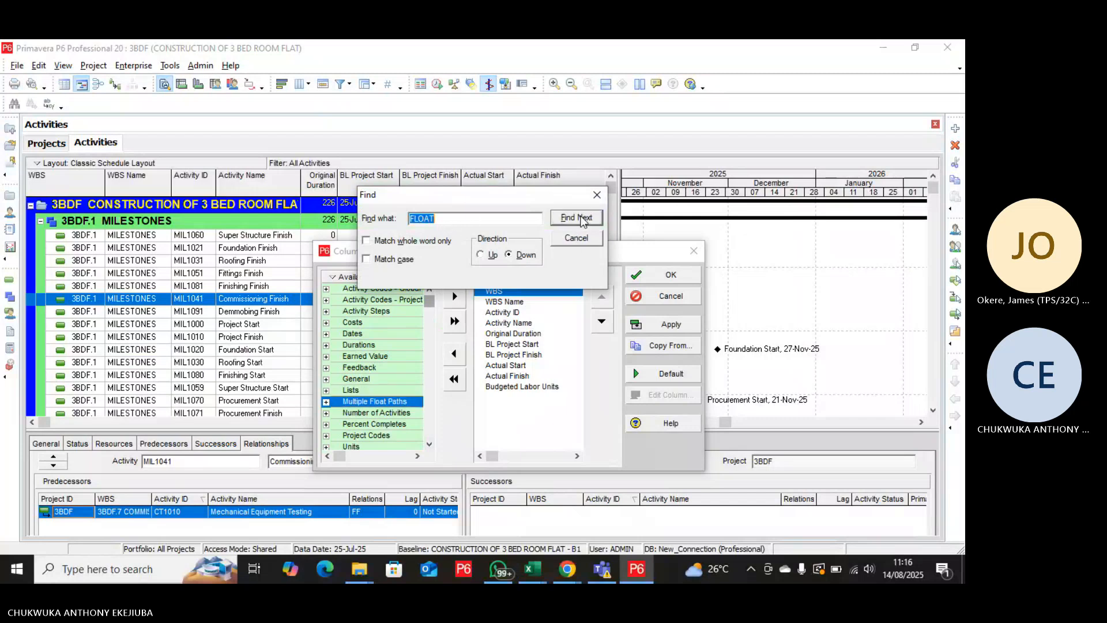
click(326, 402)
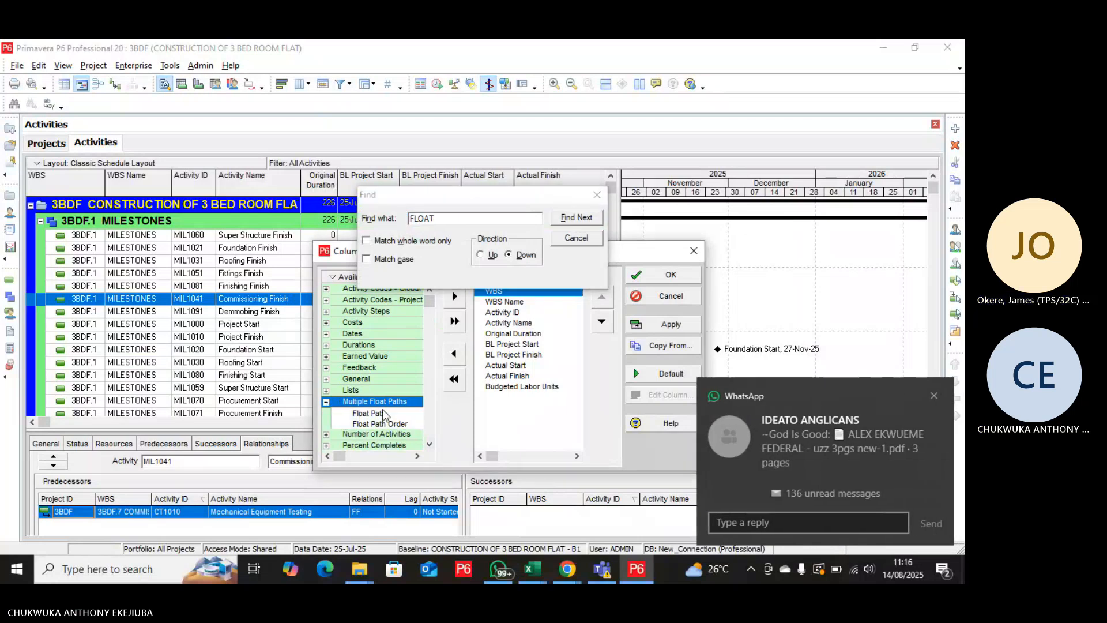
click(326, 401)
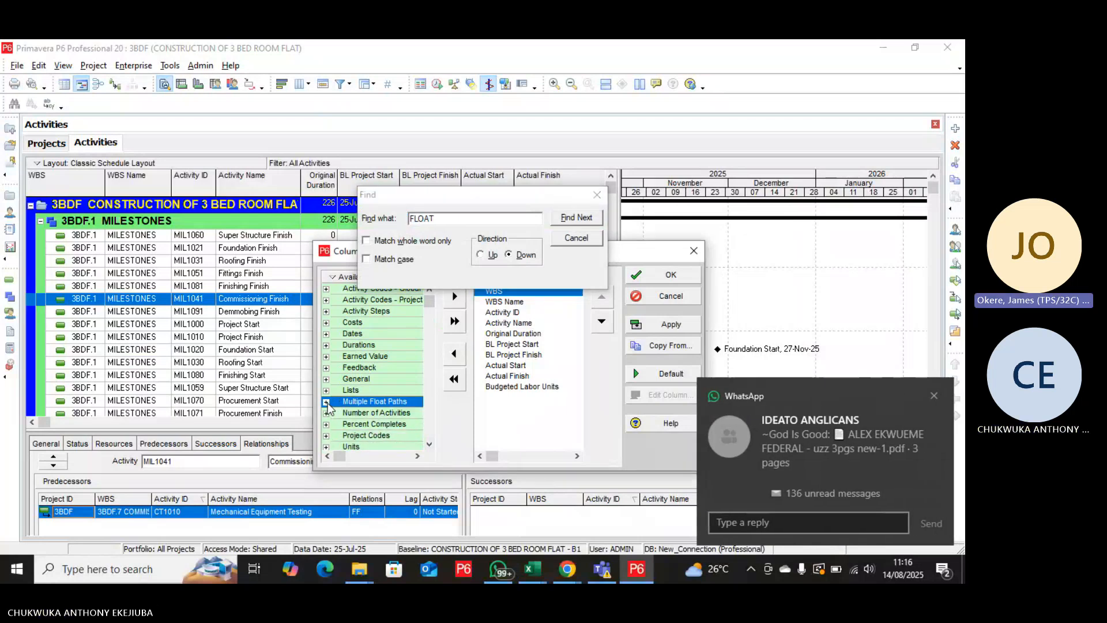
click(584, 223)
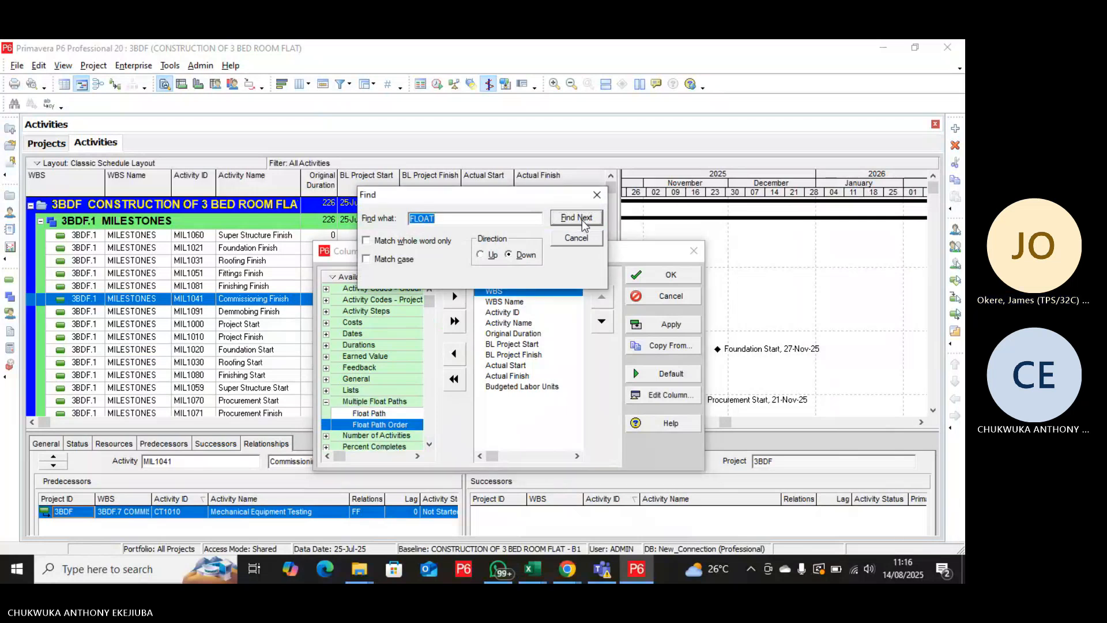
click(582, 220)
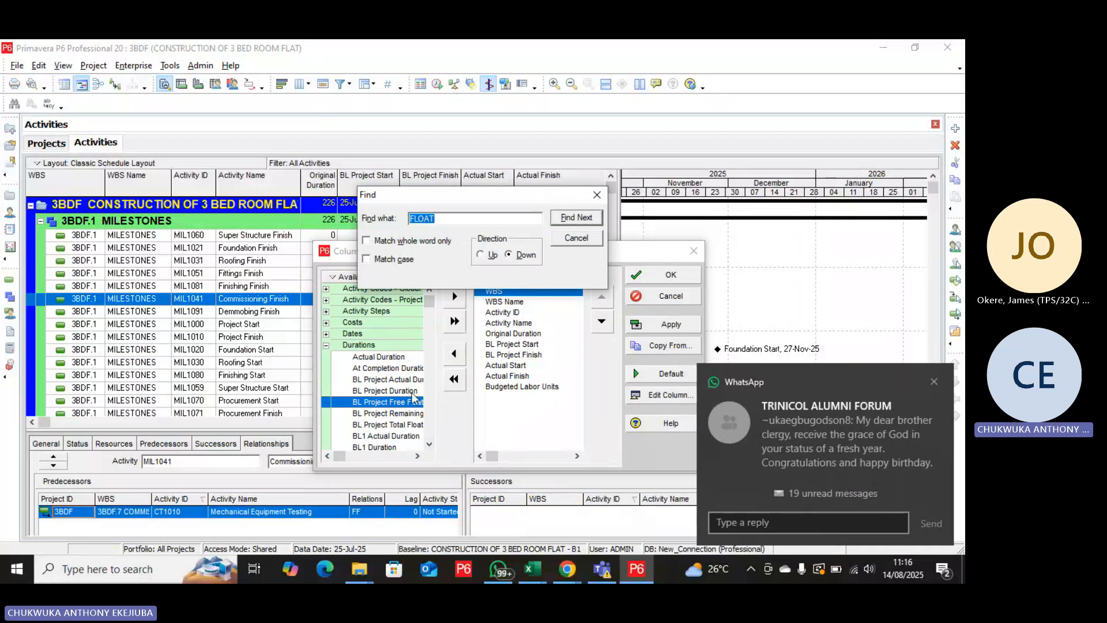
click(587, 220)
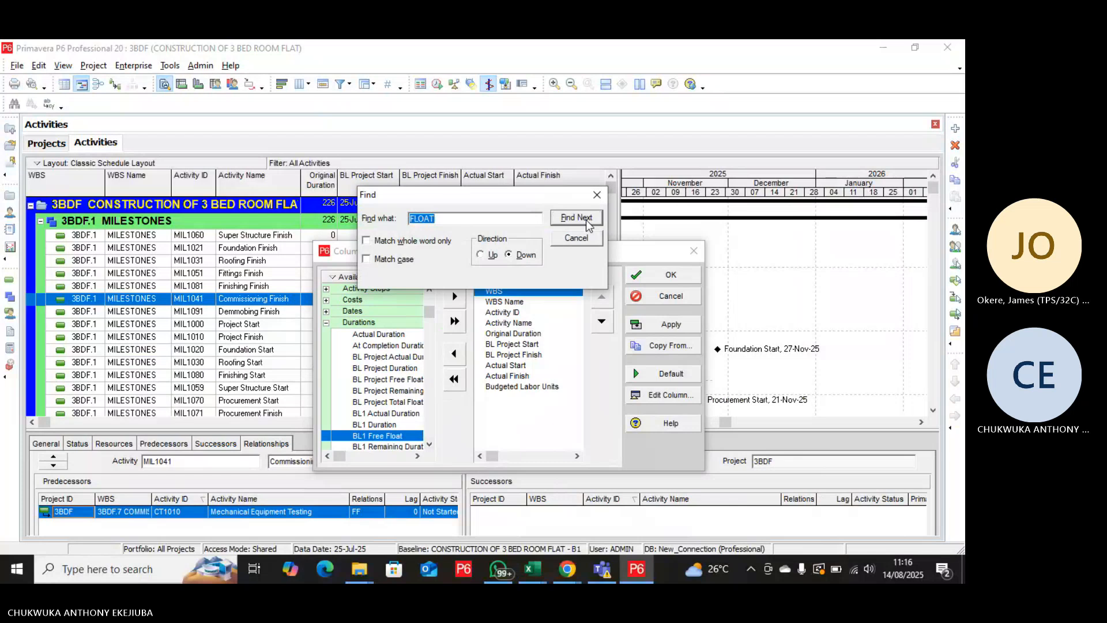
click(587, 220)
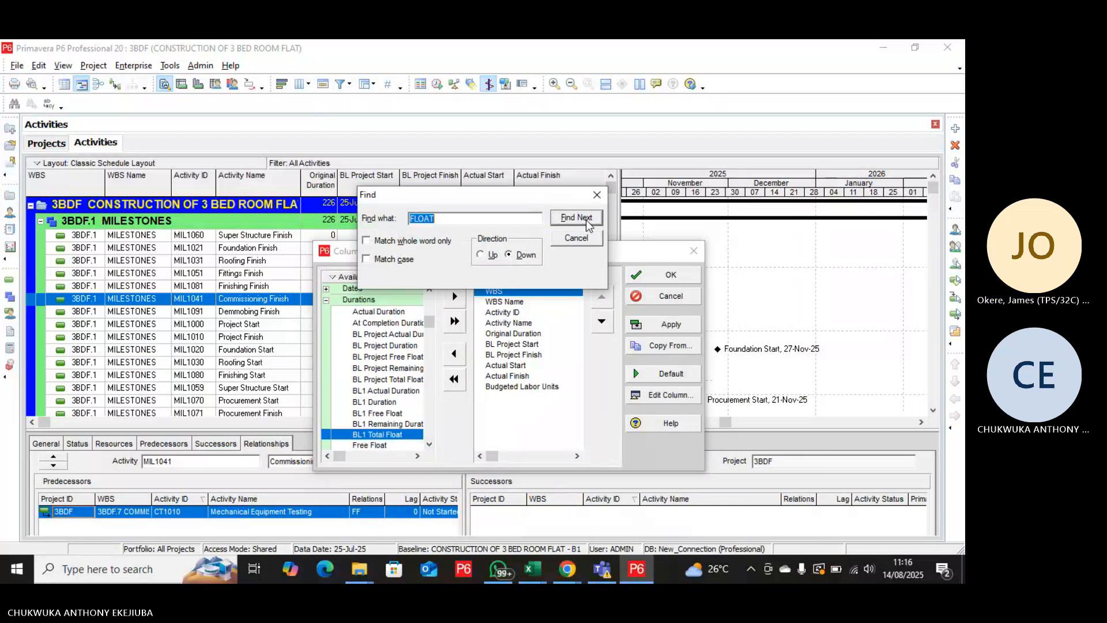
click(586, 221)
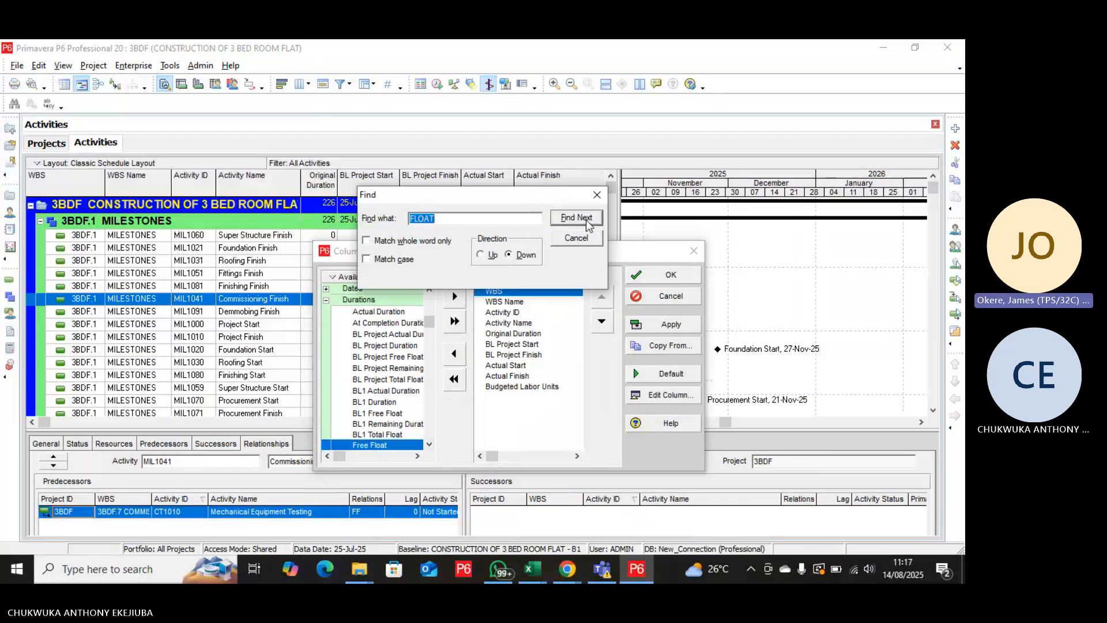
Add Free Float and Total Float from the Durations category to the selected columns.
click(430, 445)
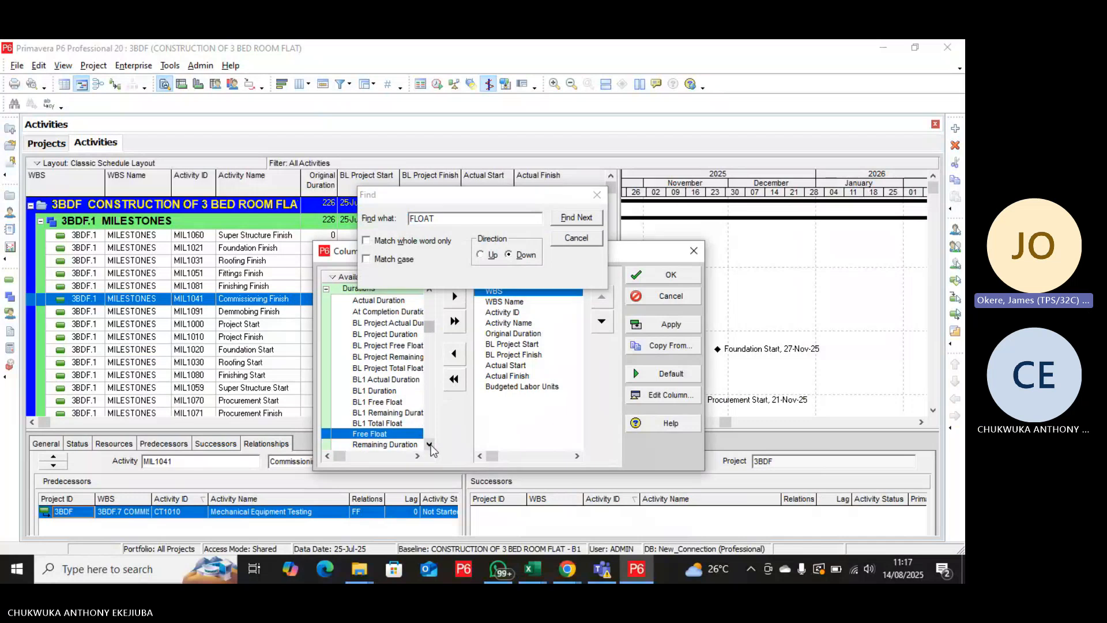
click(430, 444)
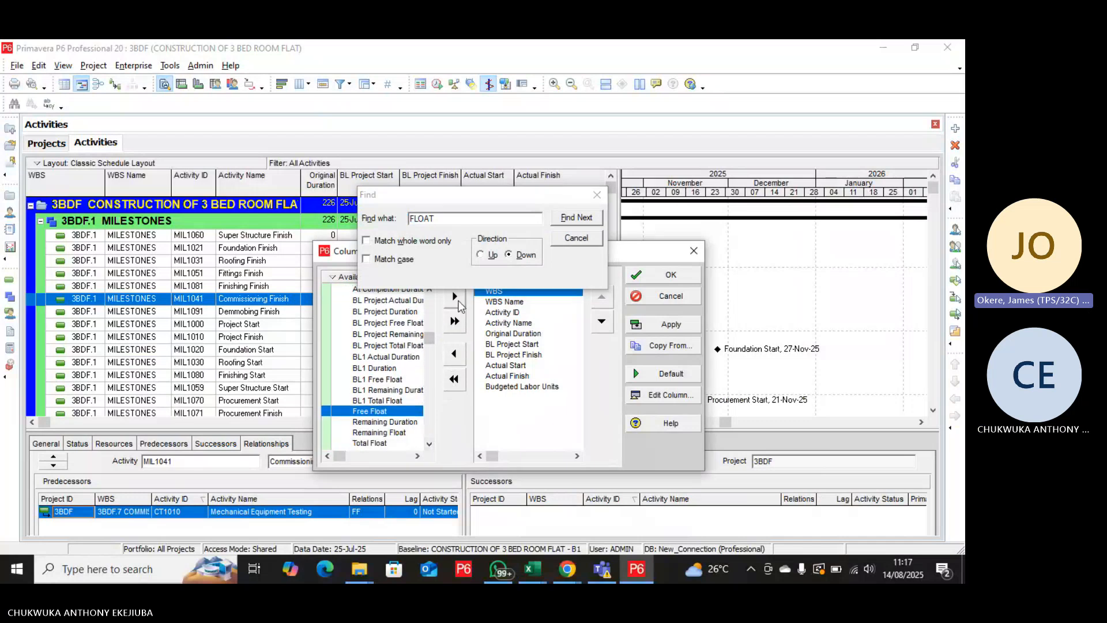
click(455, 297)
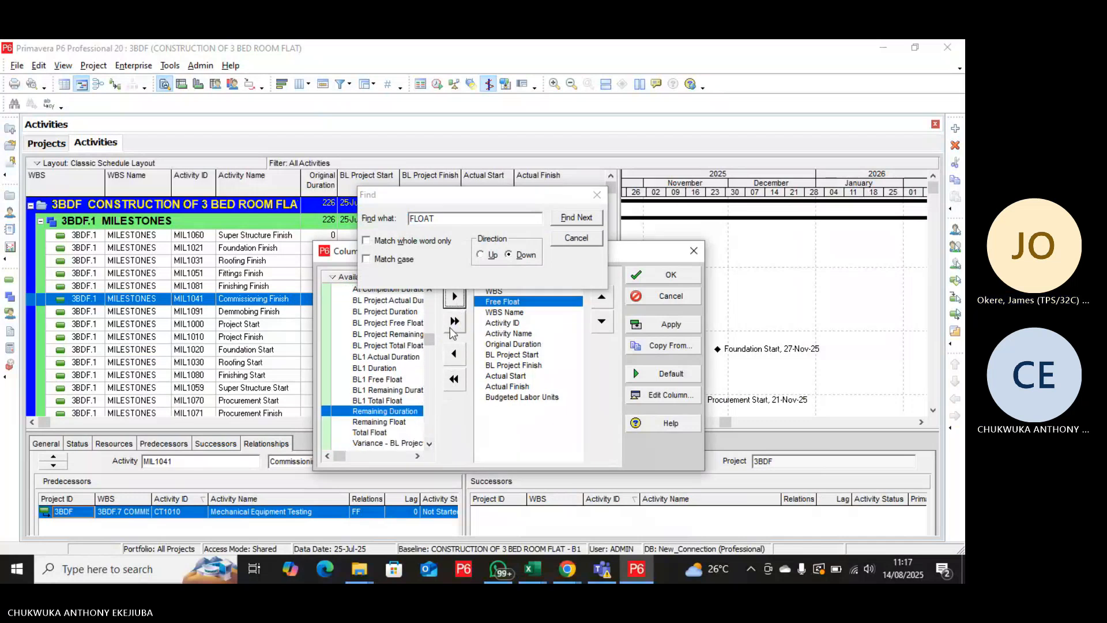
click(375, 433)
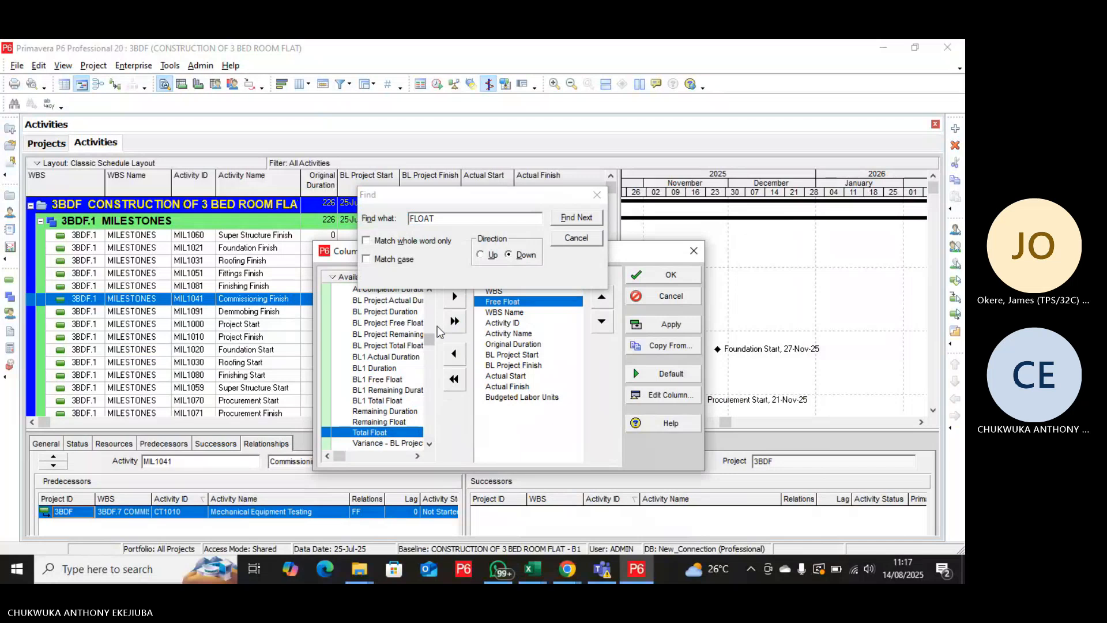
click(455, 297)
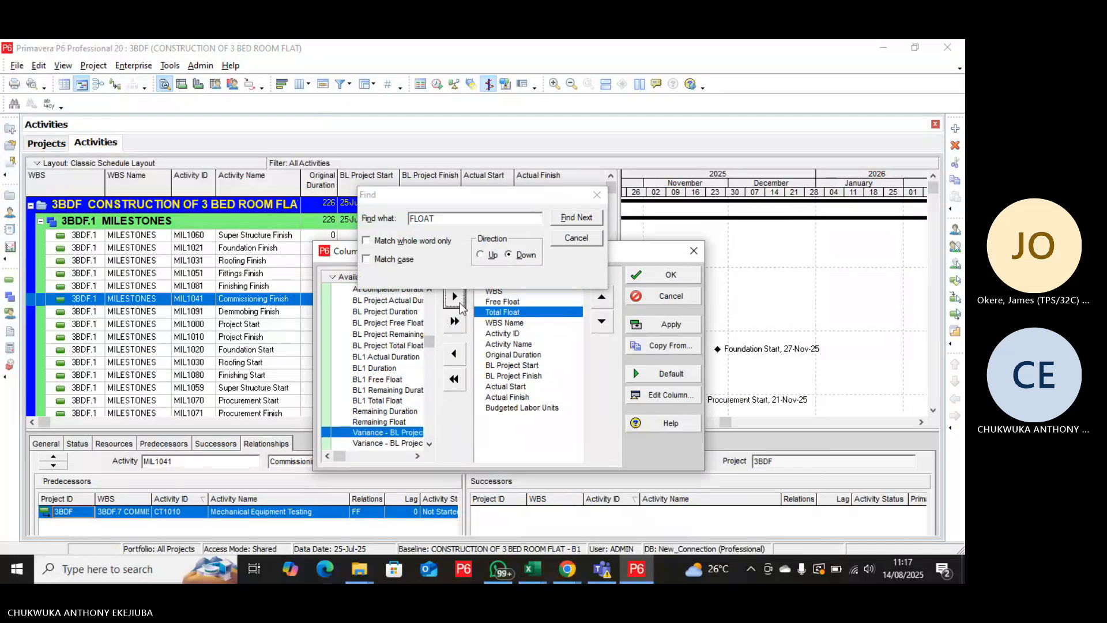
Close the column search and move Total Float to the end of the selected columns, after Budgeted Labor Units.
click(577, 237)
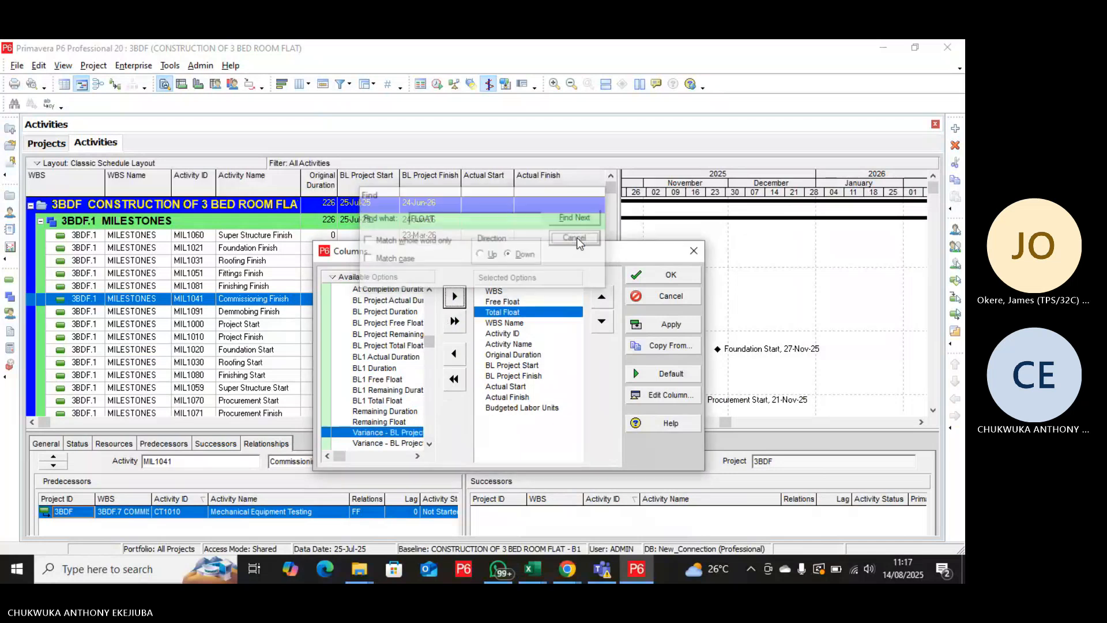
click(602, 323)
click(602, 322)
click(602, 322)
click(603, 323)
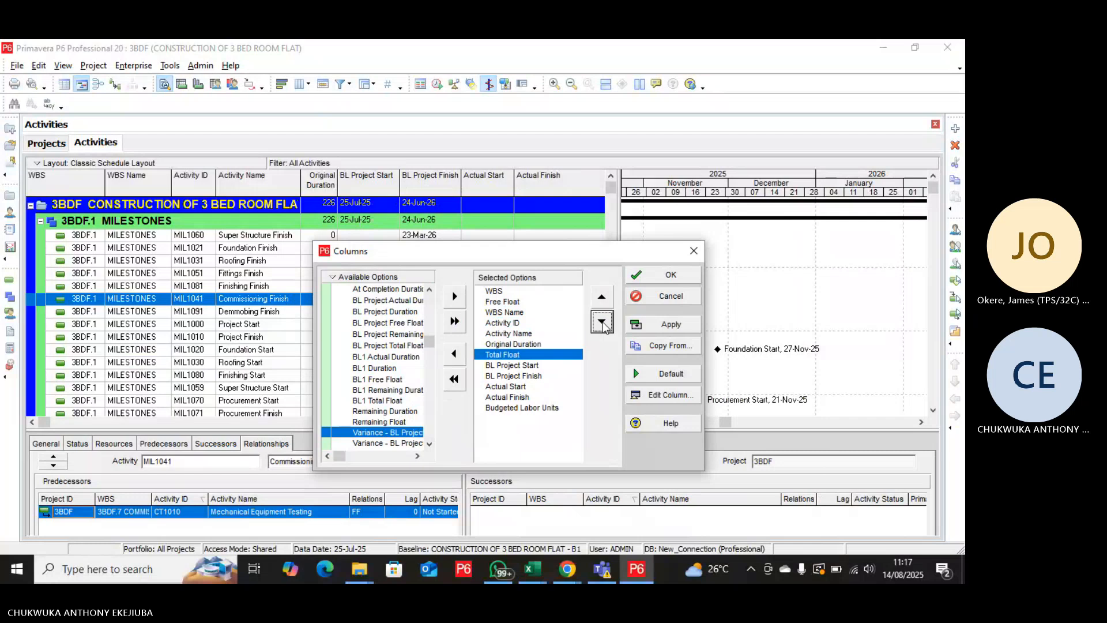
click(602, 323)
click(602, 322)
click(602, 323)
click(602, 323)
click(602, 323)
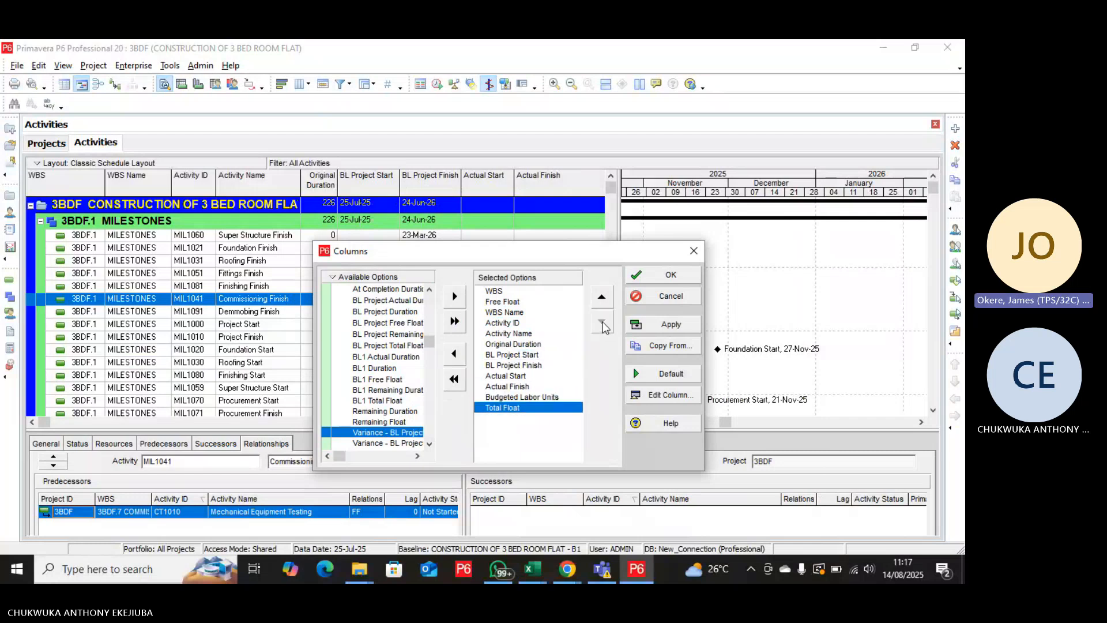
Move Free Float to the end of the selected columns, after Total Float, and apply the column changes.
click(546, 302)
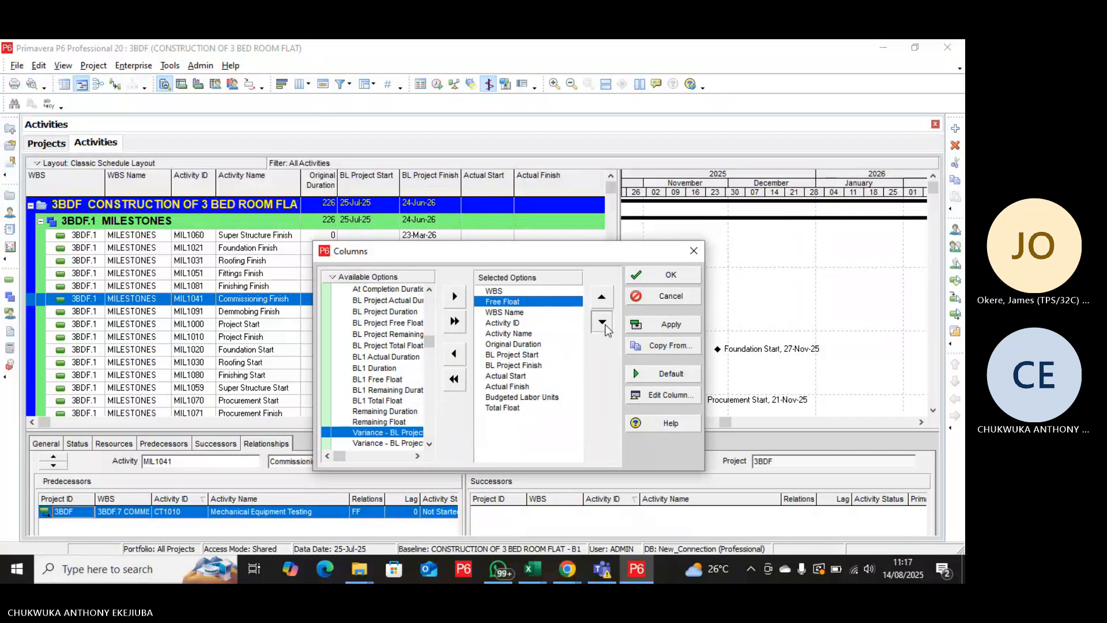
double_click(602, 323)
click(603, 323)
double_click(603, 323)
double_click(603, 323)
click(603, 323)
click(603, 323)
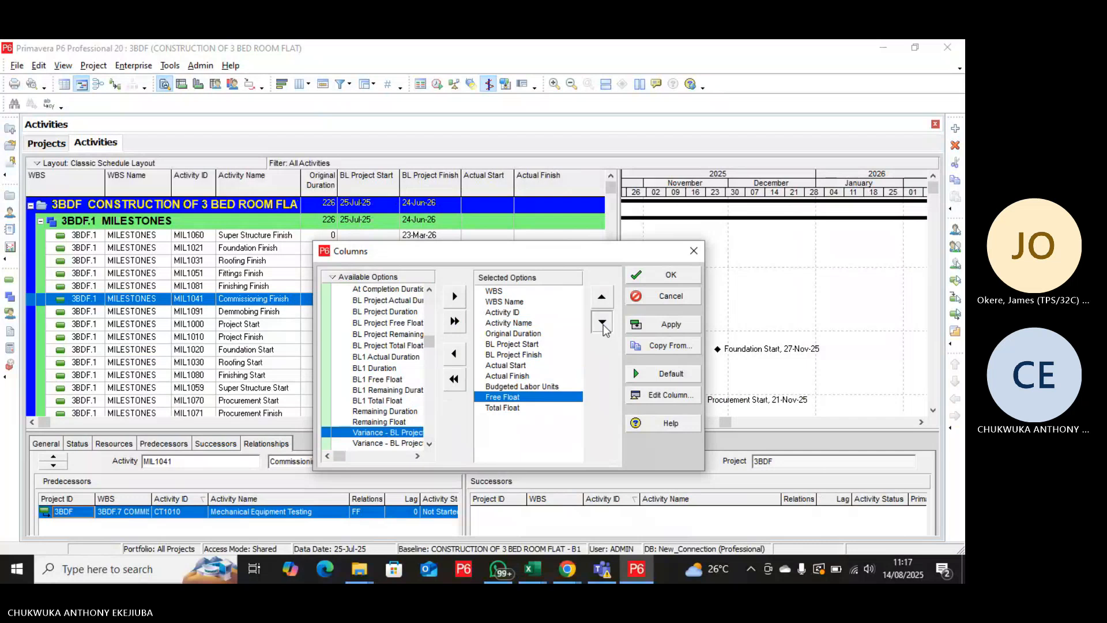
click(603, 324)
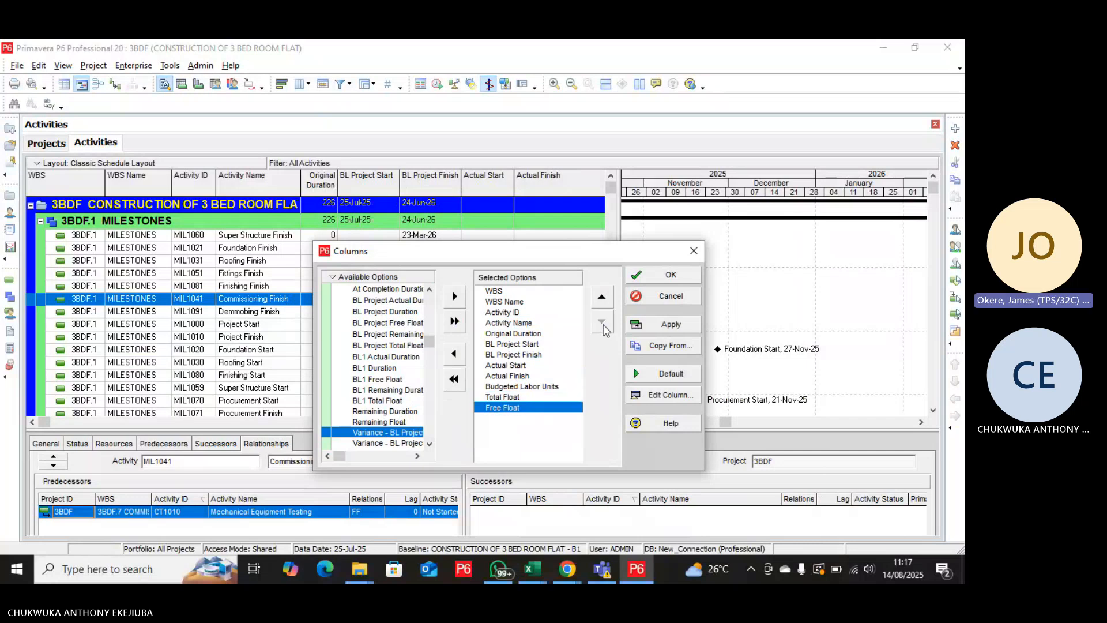
click(671, 324)
click(671, 276)
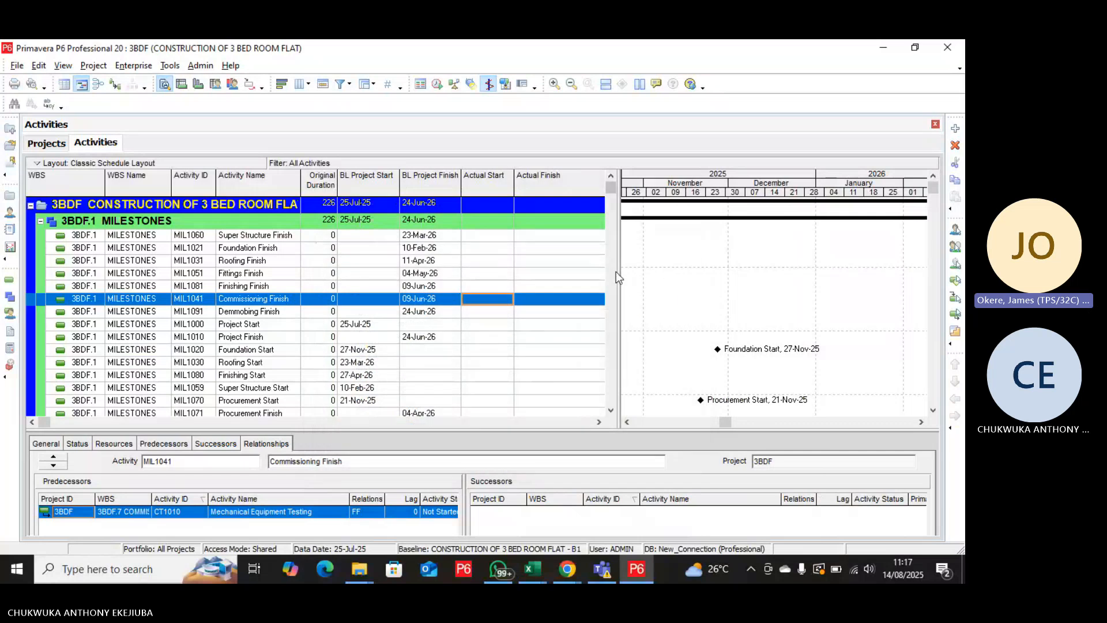
Widen the activity table and narrow the Actual Start, Actual Finish, Budgeted Labor Units and Total Float columns so Free Float fits.
drag(616, 272, 656, 289)
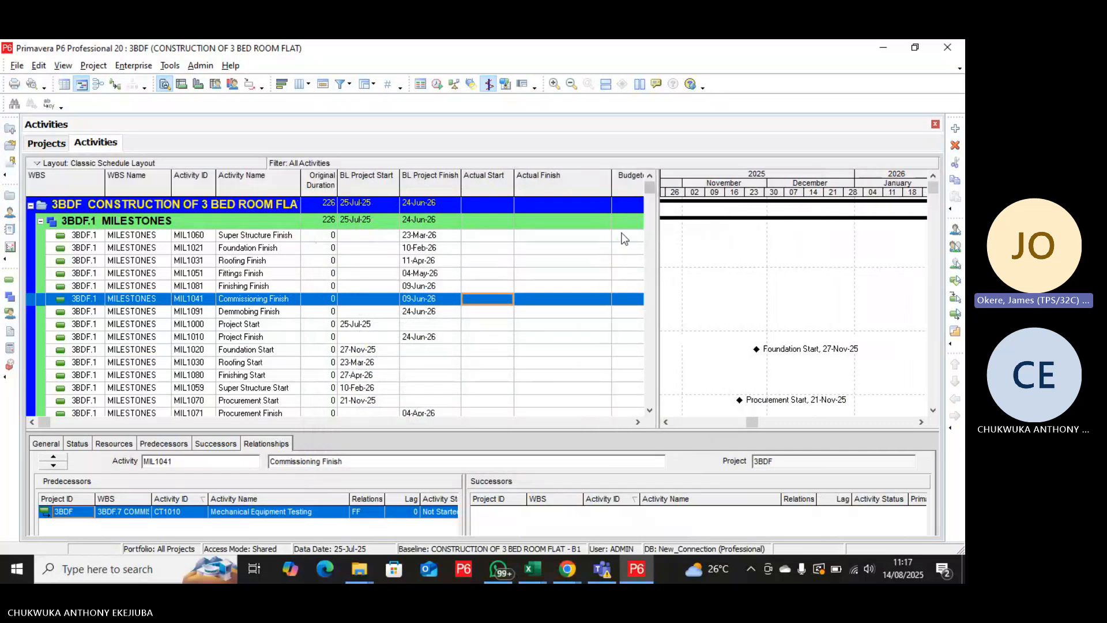
drag(611, 180, 489, 191)
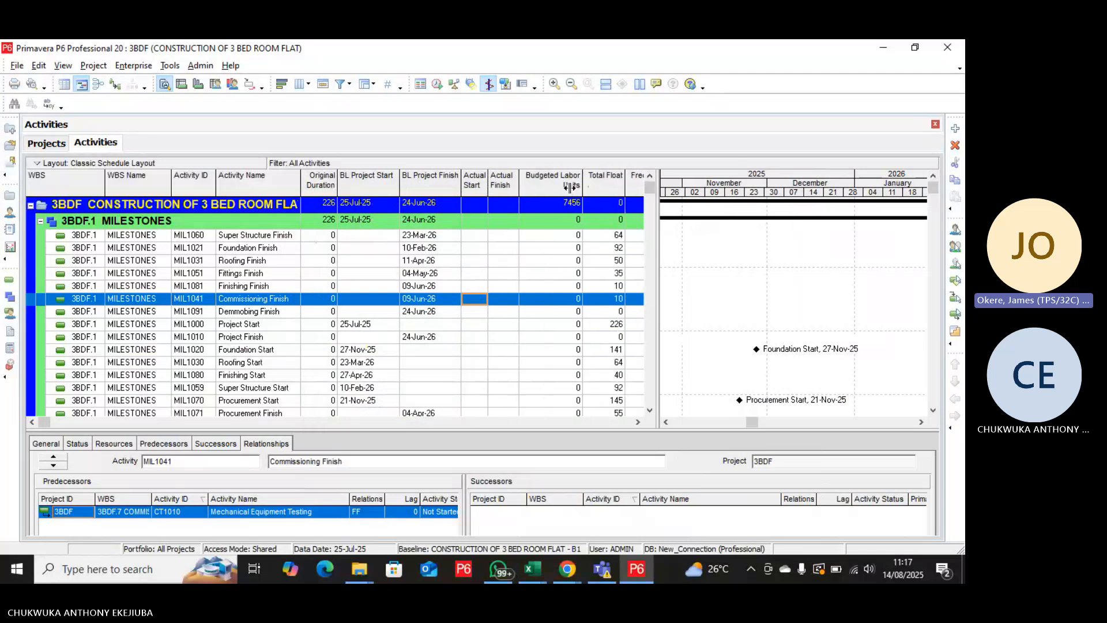
mouse_move(571, 188)
mouse_down()
mouse_move(557, 189)
mouse_move(589, 189)
mouse_up()
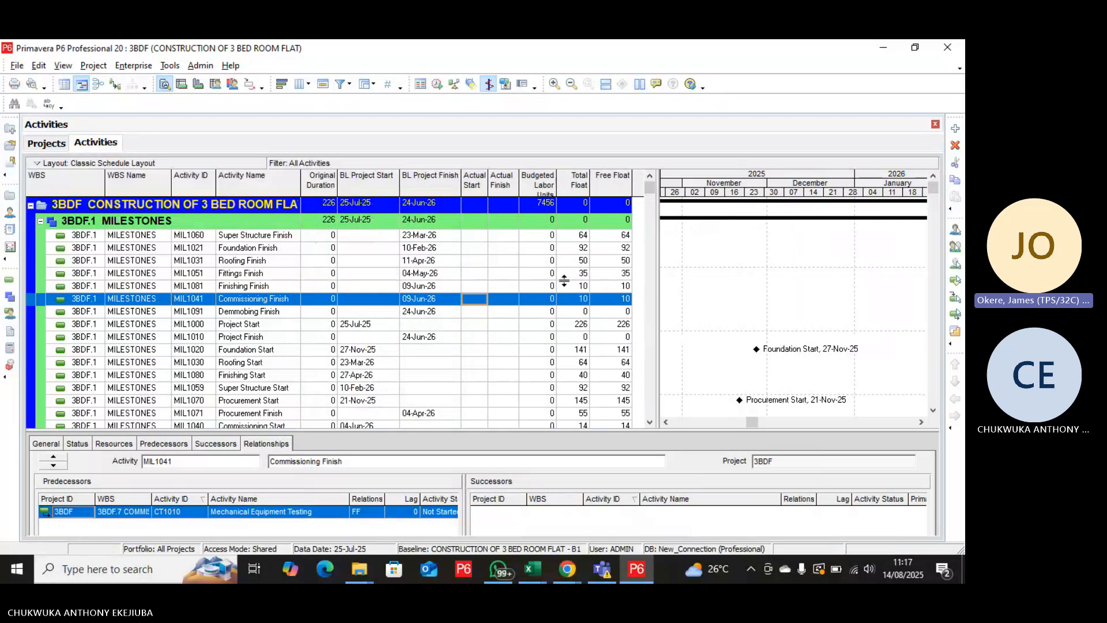
Examine the Total Float and Free Float values of the activities from Milestones through Demobilization and Closure.
scroll(571, 308, down, 3)
scroll(573, 314, down, 4)
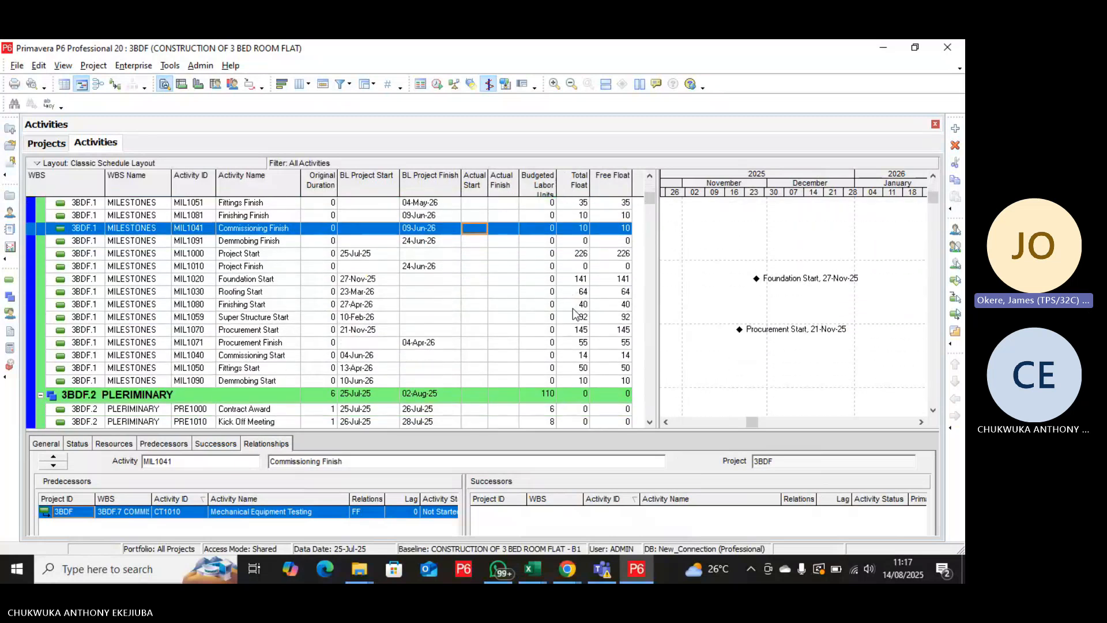
scroll(572, 309, down, 2)
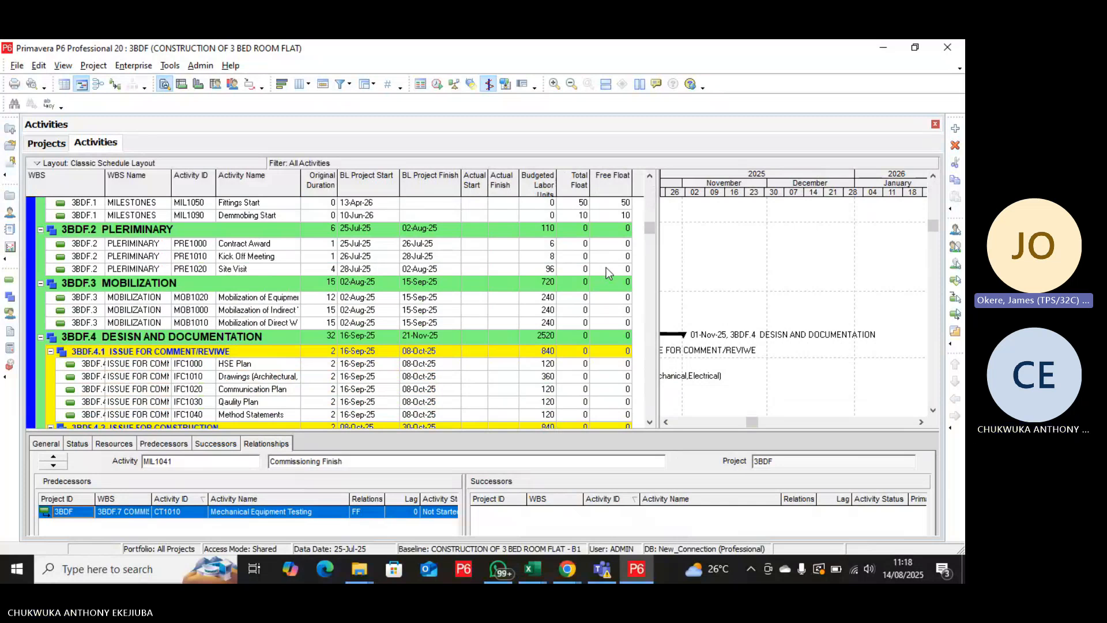
scroll(606, 271, down, 5)
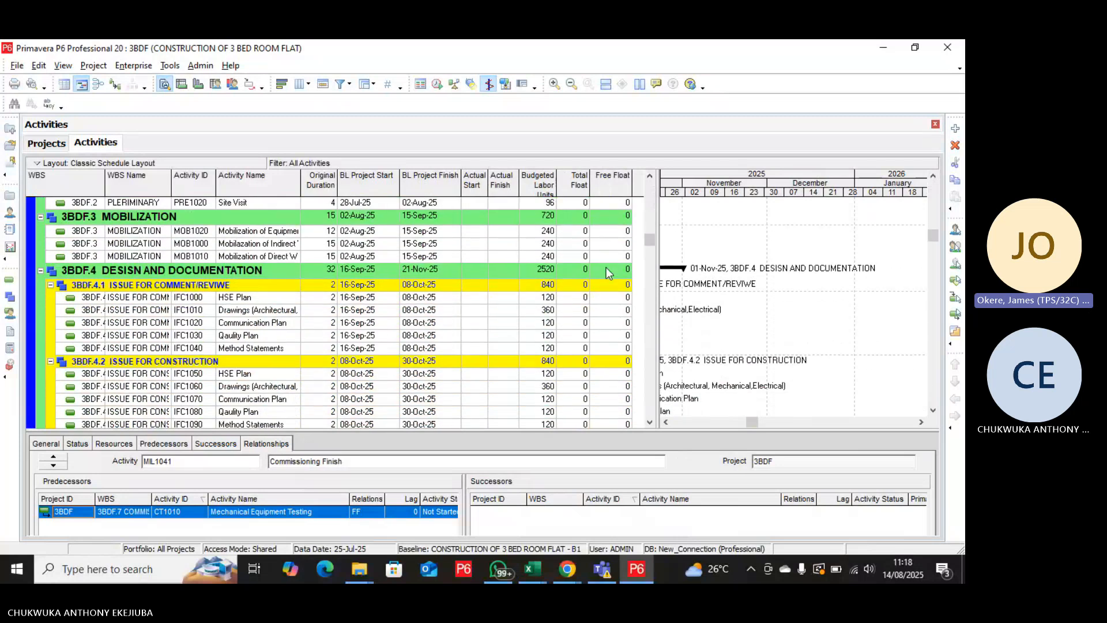
scroll(606, 272, down, 7)
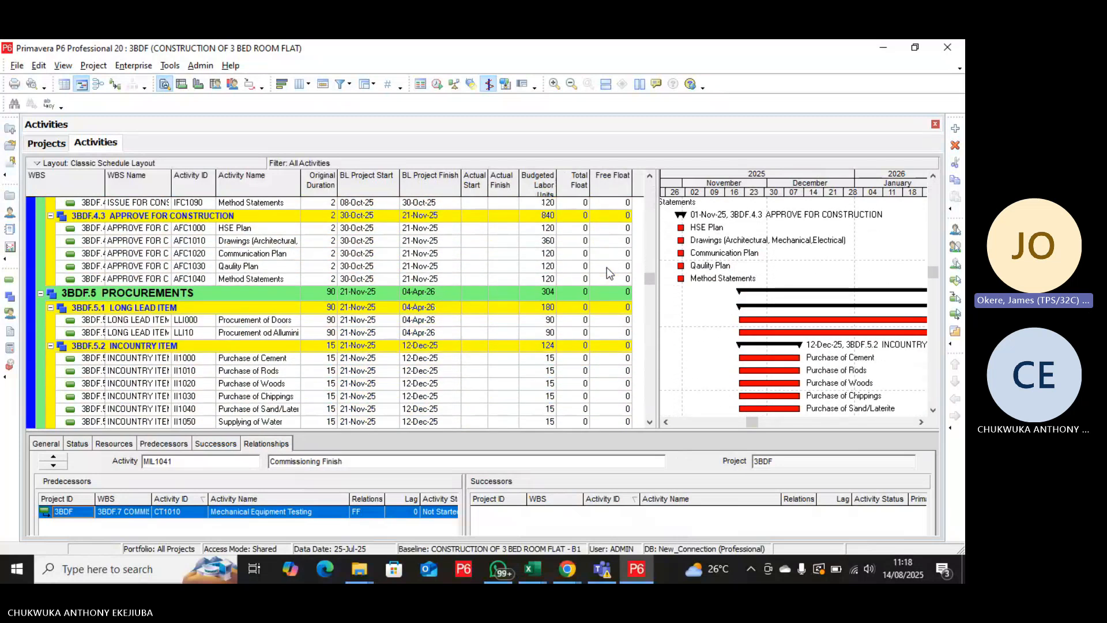
scroll(607, 267, down, 9)
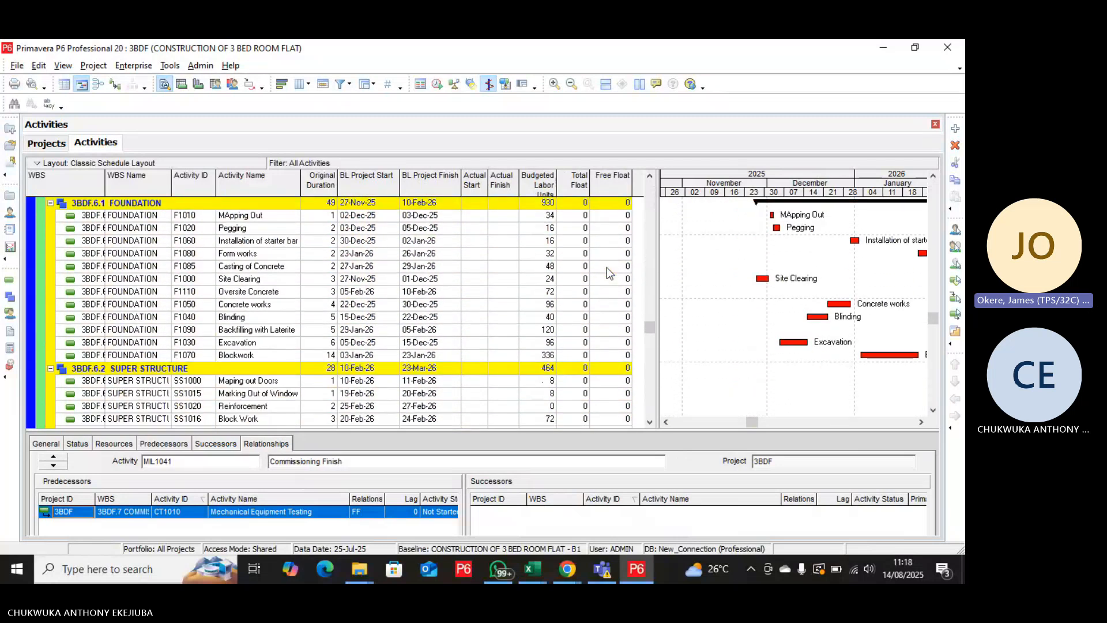
scroll(607, 267, down, 5)
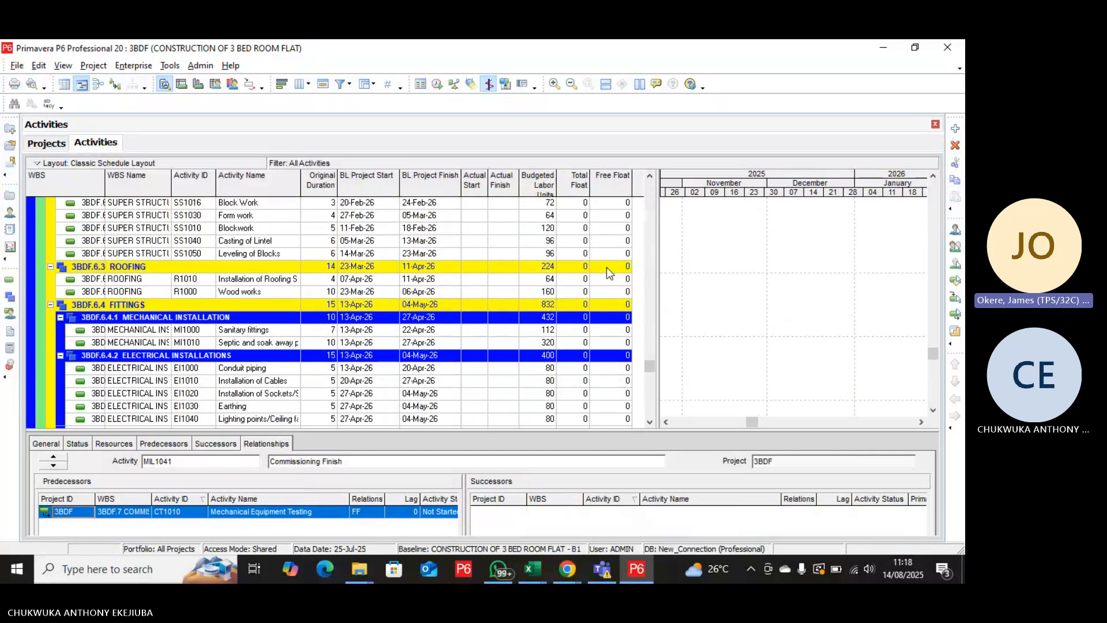
scroll(607, 267, down, 4)
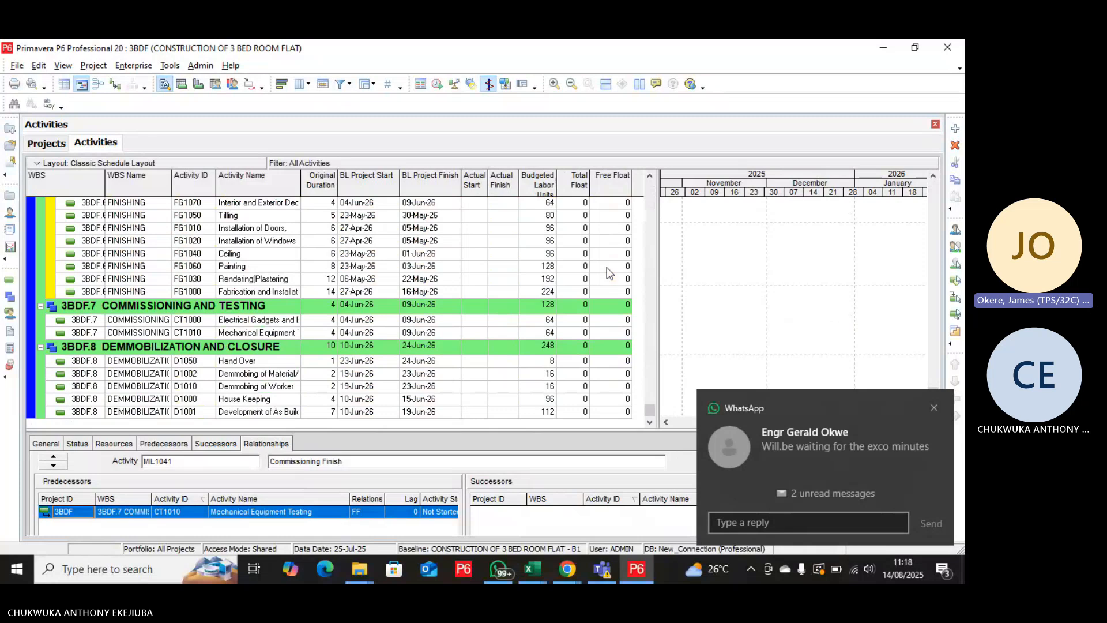
scroll(606, 267, up, 2)
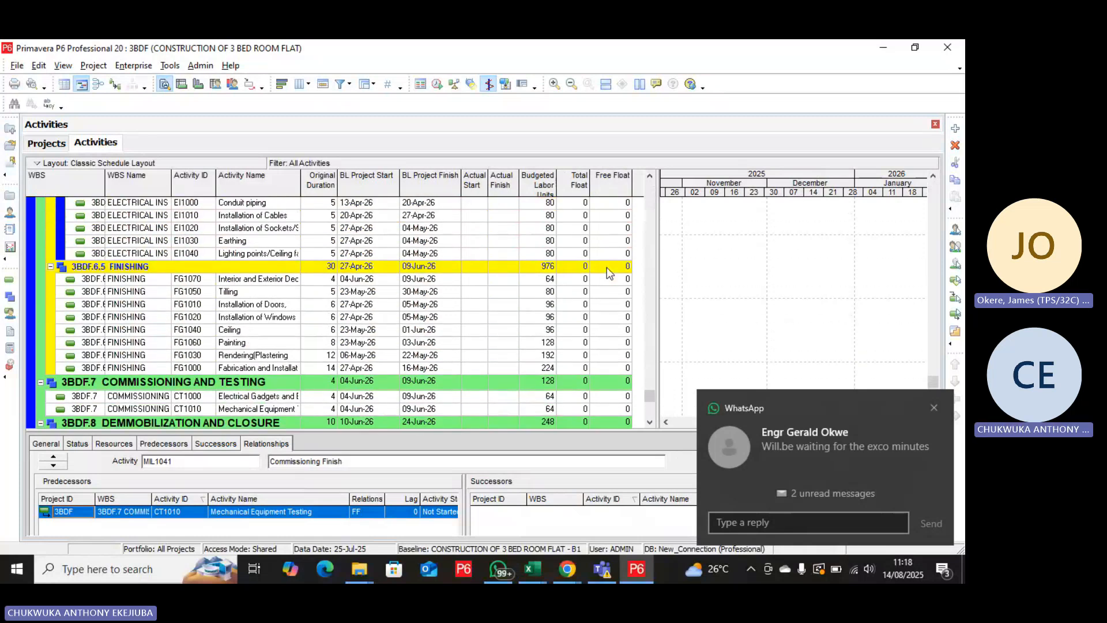
scroll(606, 267, up, 2)
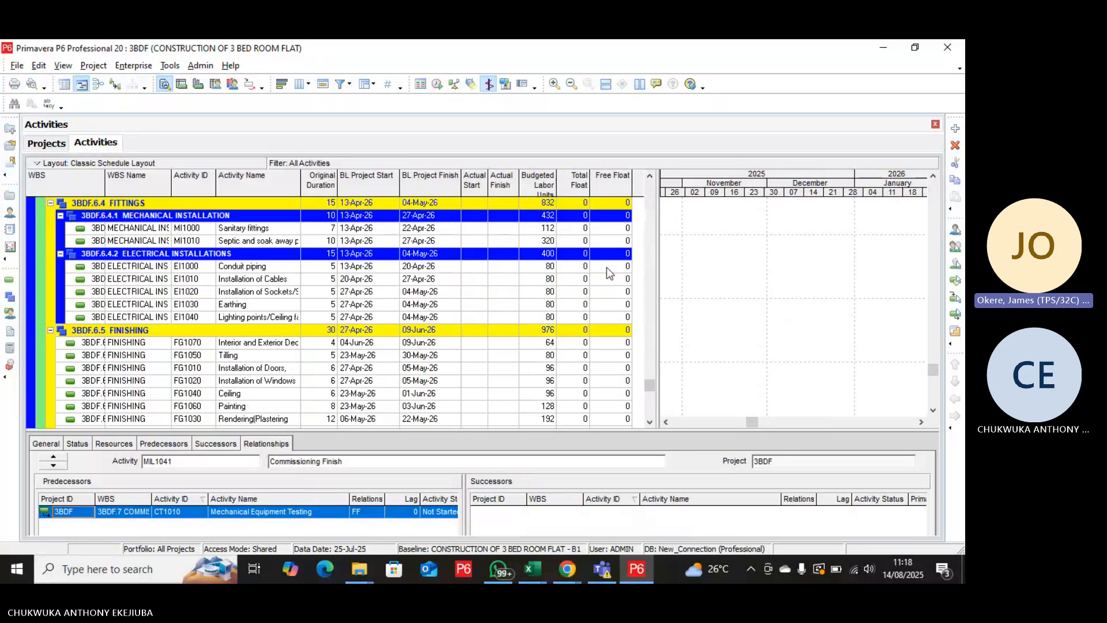
scroll(607, 267, up, 2)
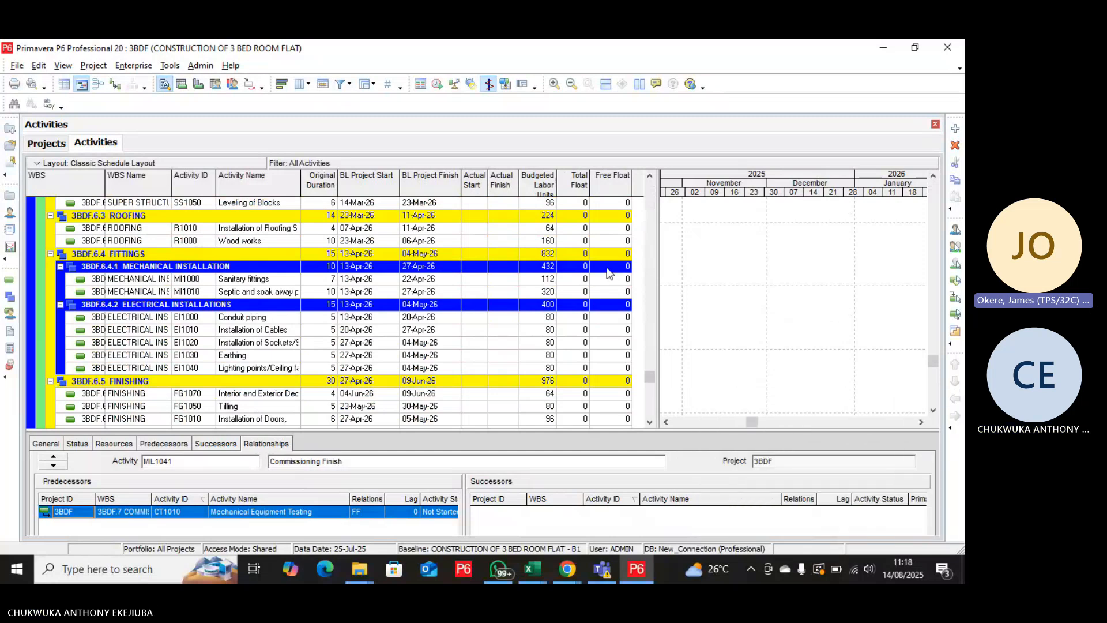
scroll(606, 272, up, 5)
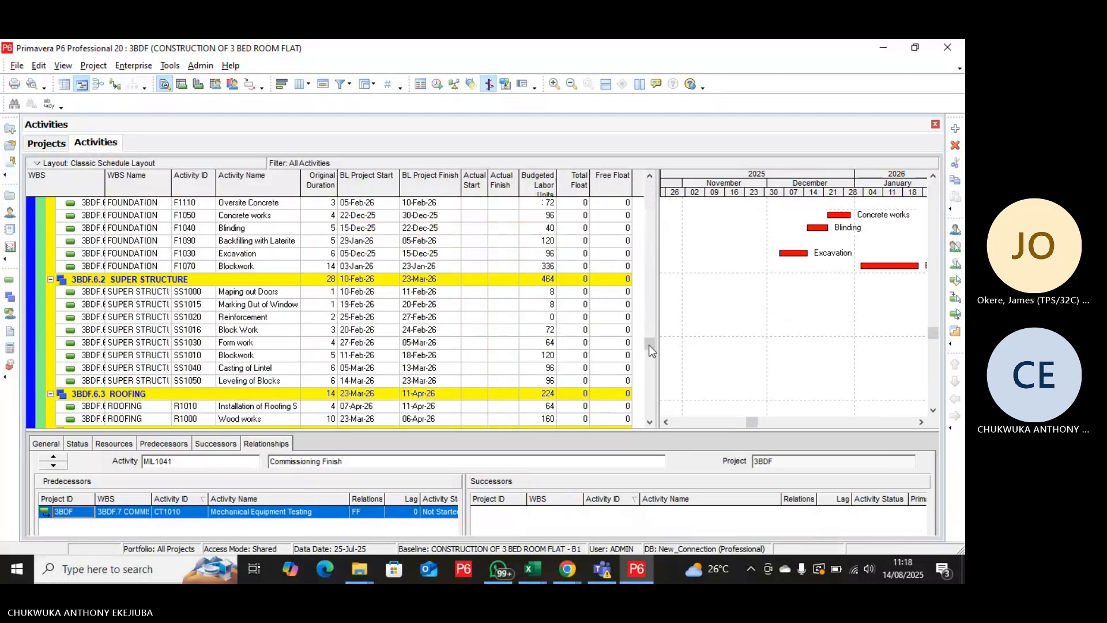
drag(648, 343, 649, 187)
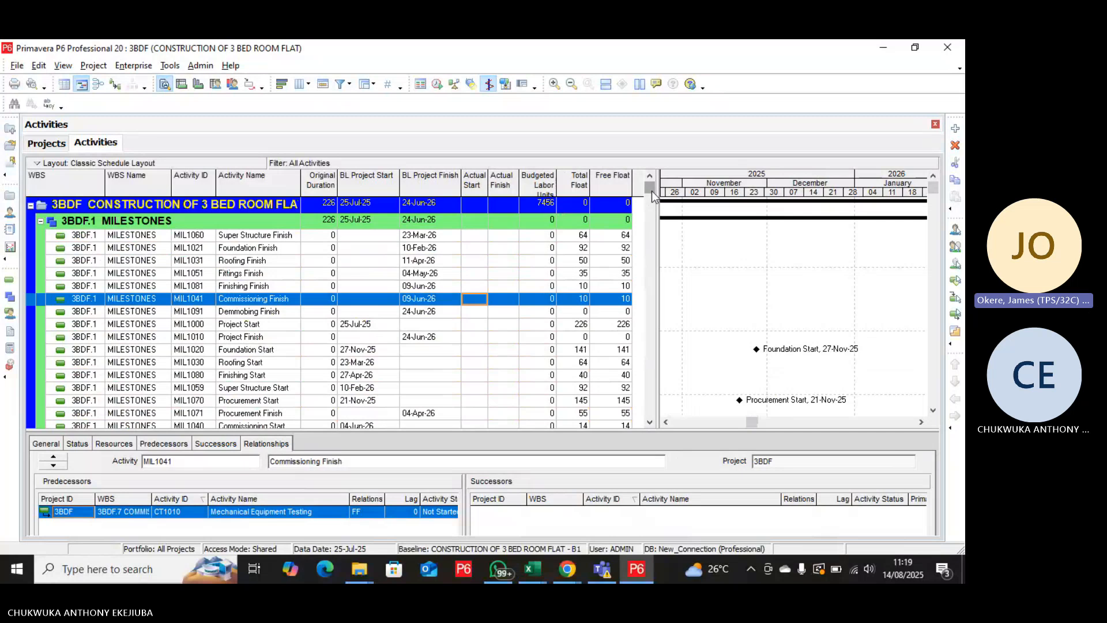
drag(652, 192, 652, 231)
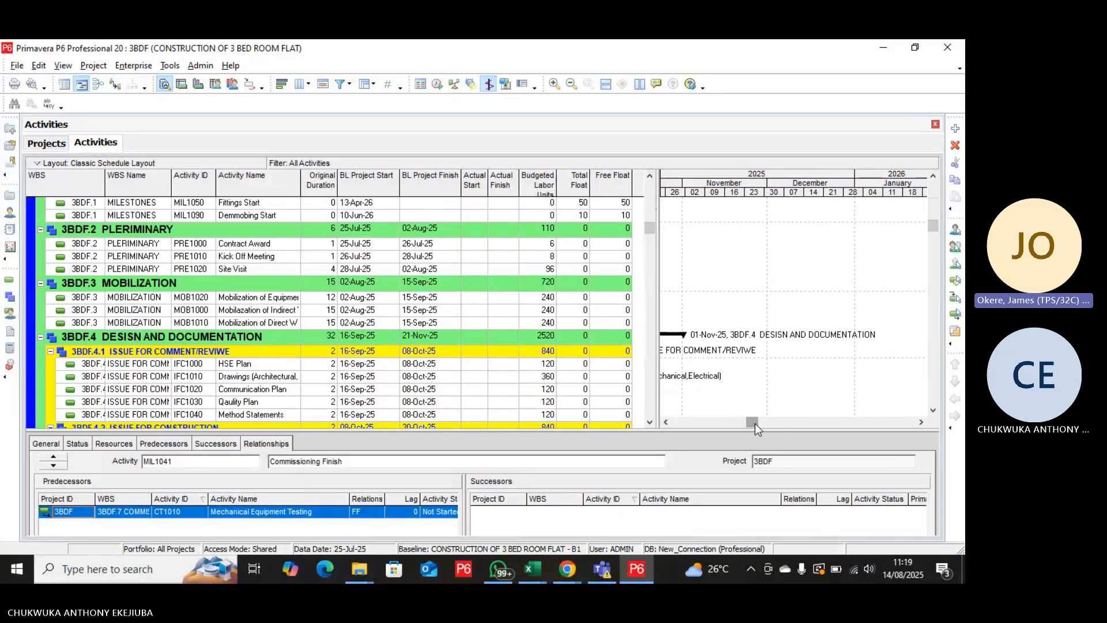
Schedule the project with the data date 25-Jul-25 applied to all open projects.
drag(754, 426, 670, 425)
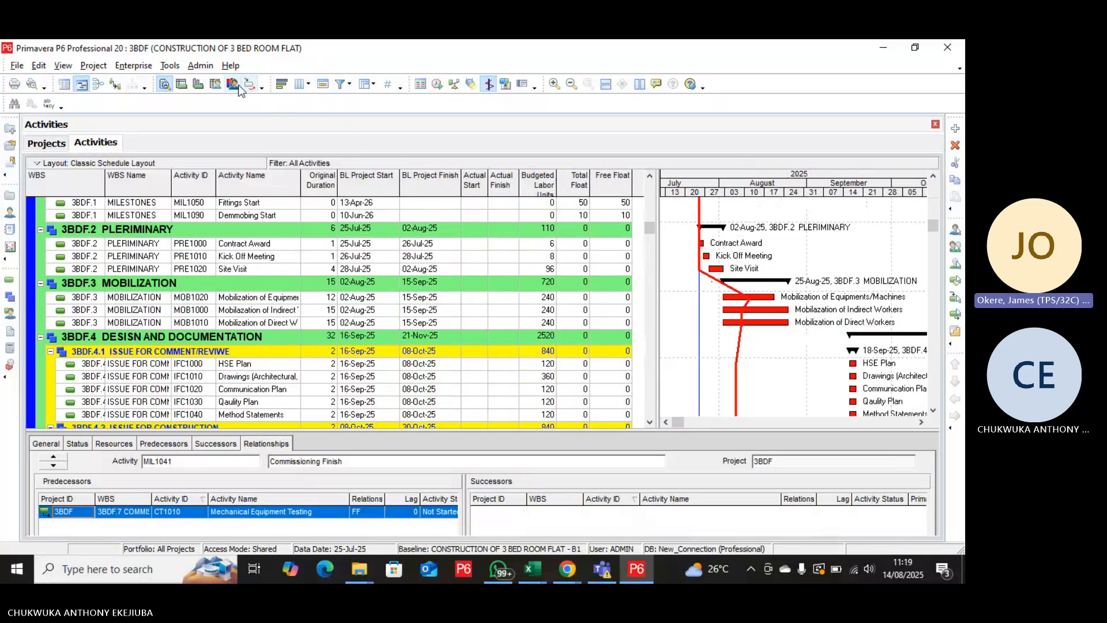
click(438, 84)
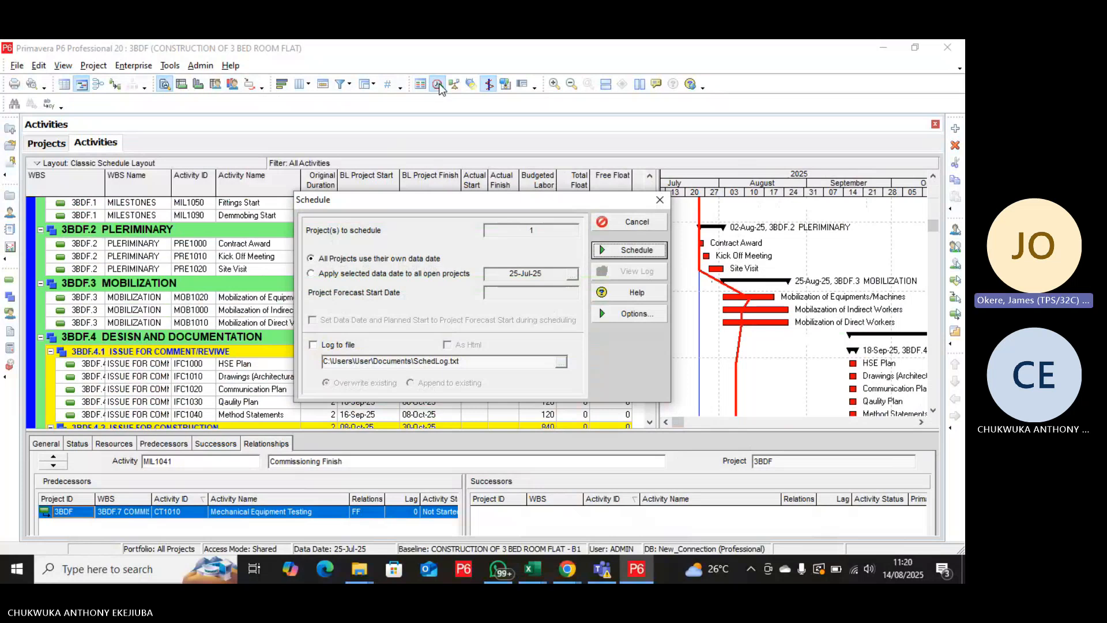
click(315, 277)
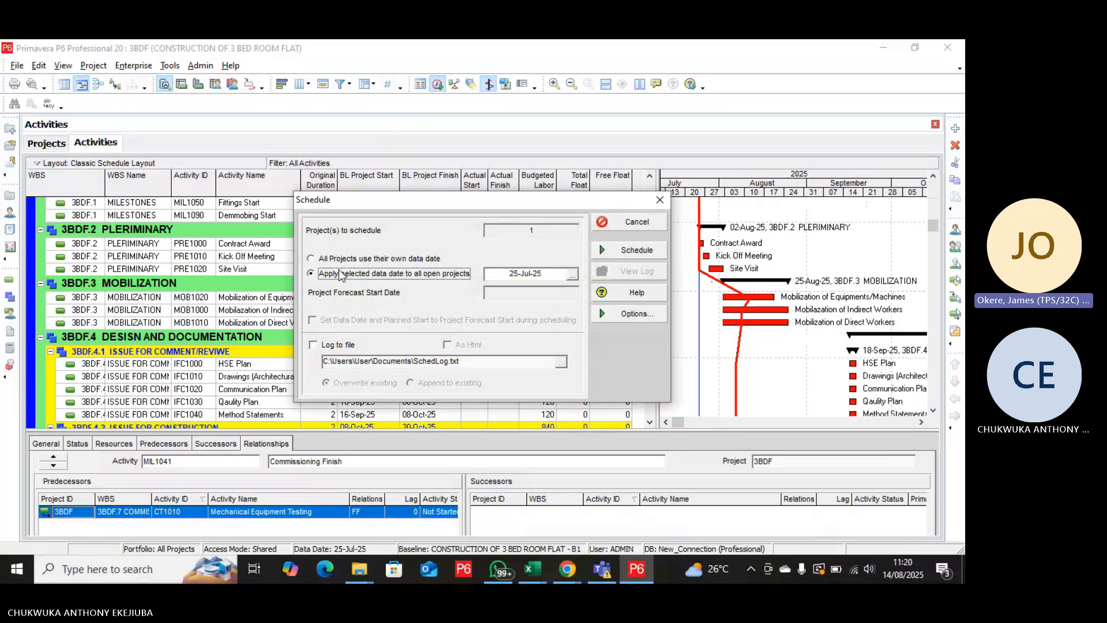
click(636, 251)
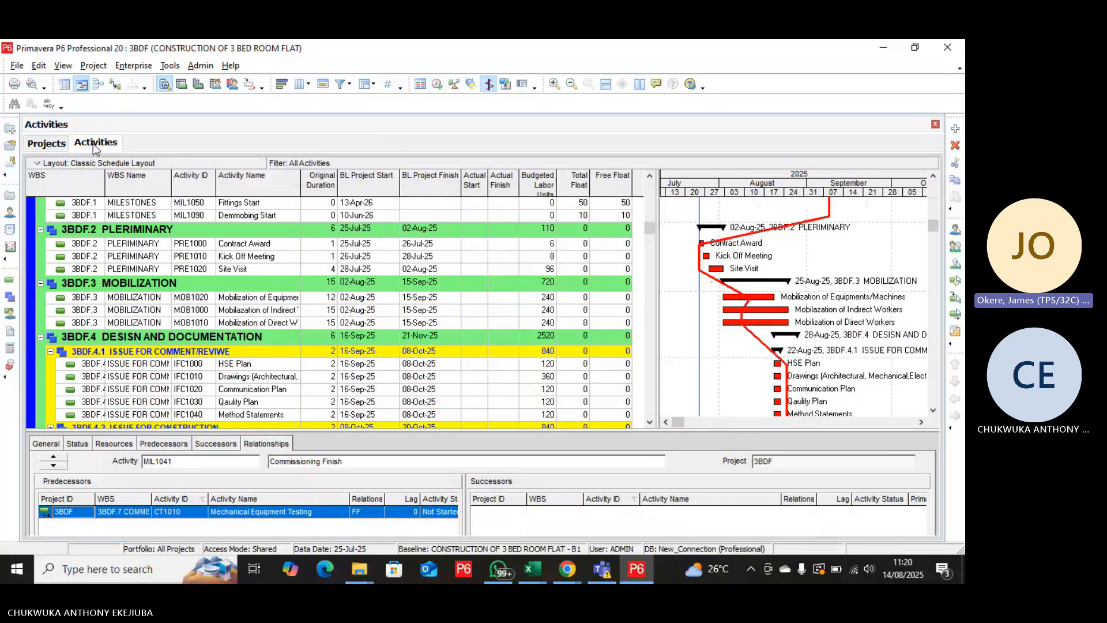
Review the 3BDF project's defaults for new activities and its schedule dates in the project details.
click(45, 144)
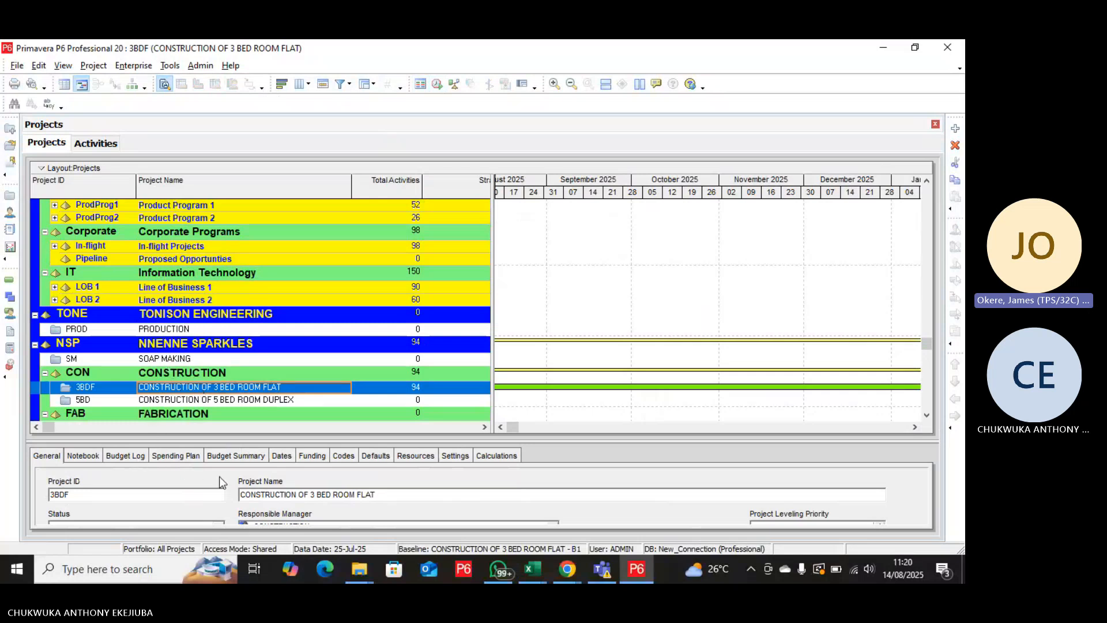
click(375, 459)
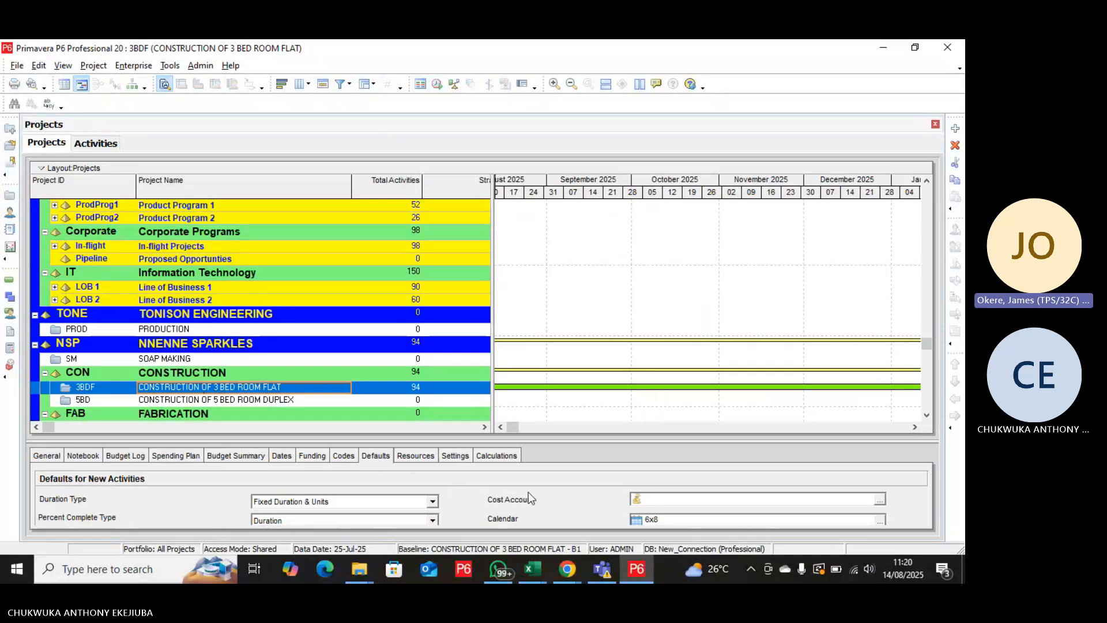
scroll(579, 490, down, 1)
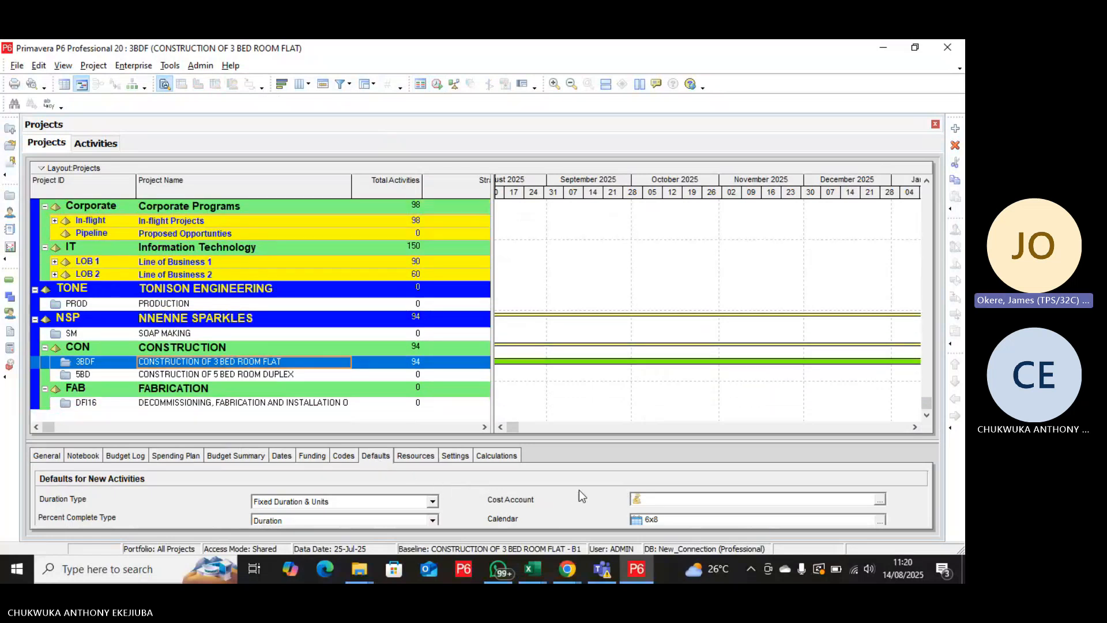
drag(607, 441, 594, 391)
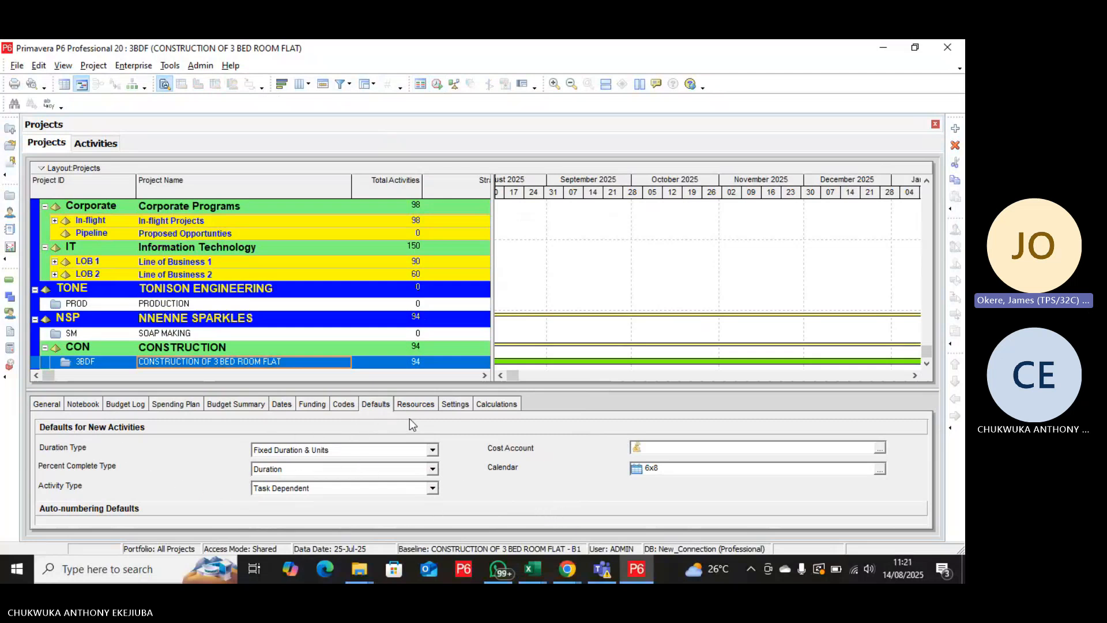
click(286, 404)
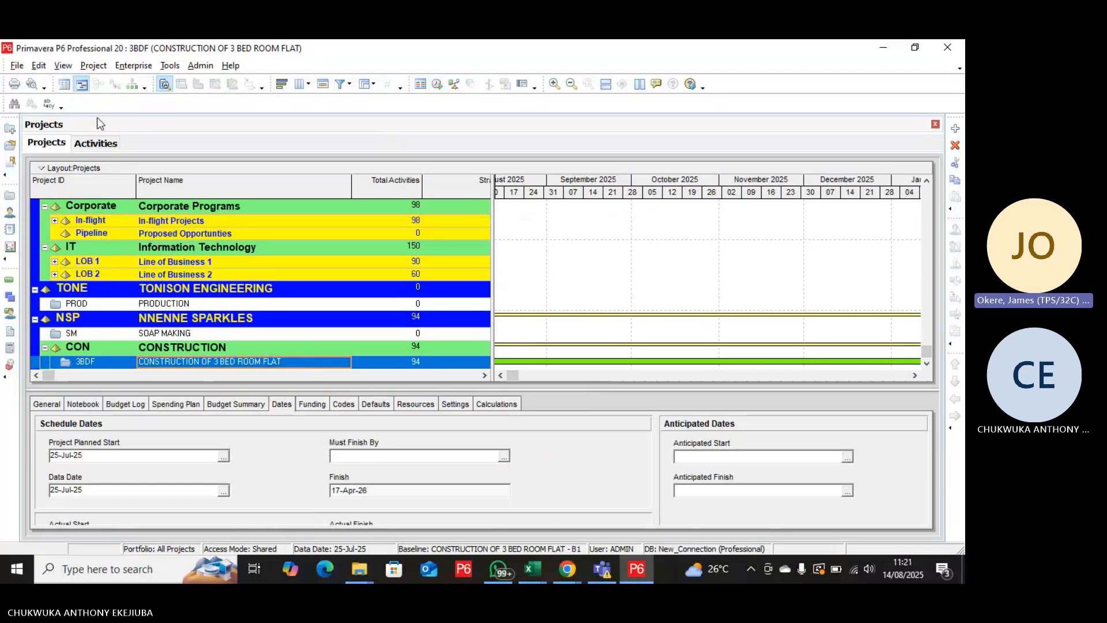
Return to the project's activities and check the baseline dates of the preliminary, mobilization and design activities.
click(96, 143)
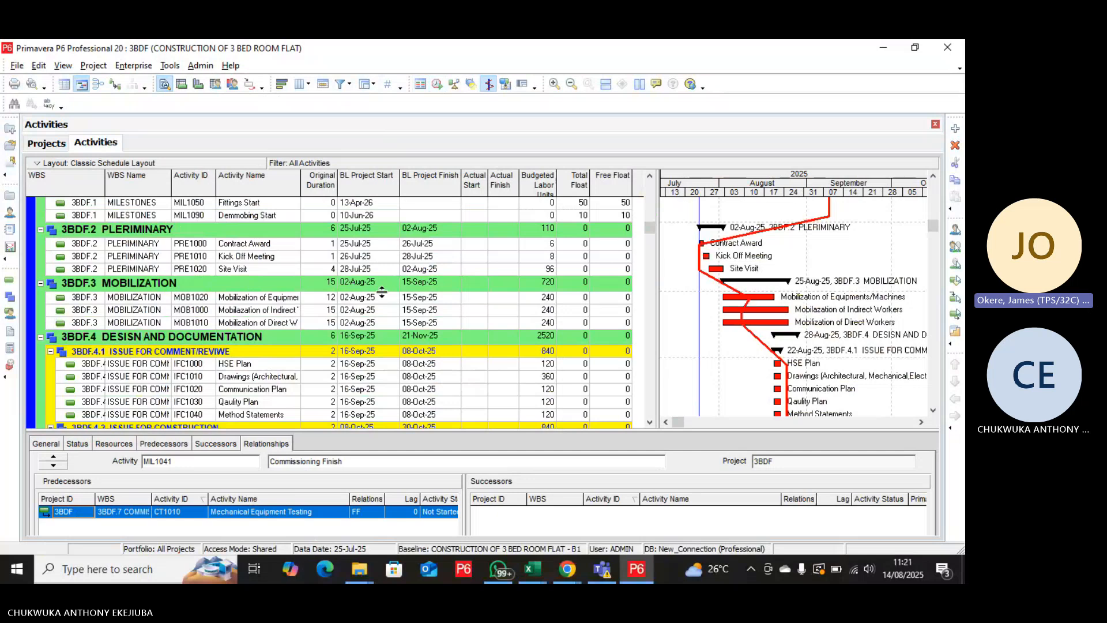
scroll(386, 293, down, 1)
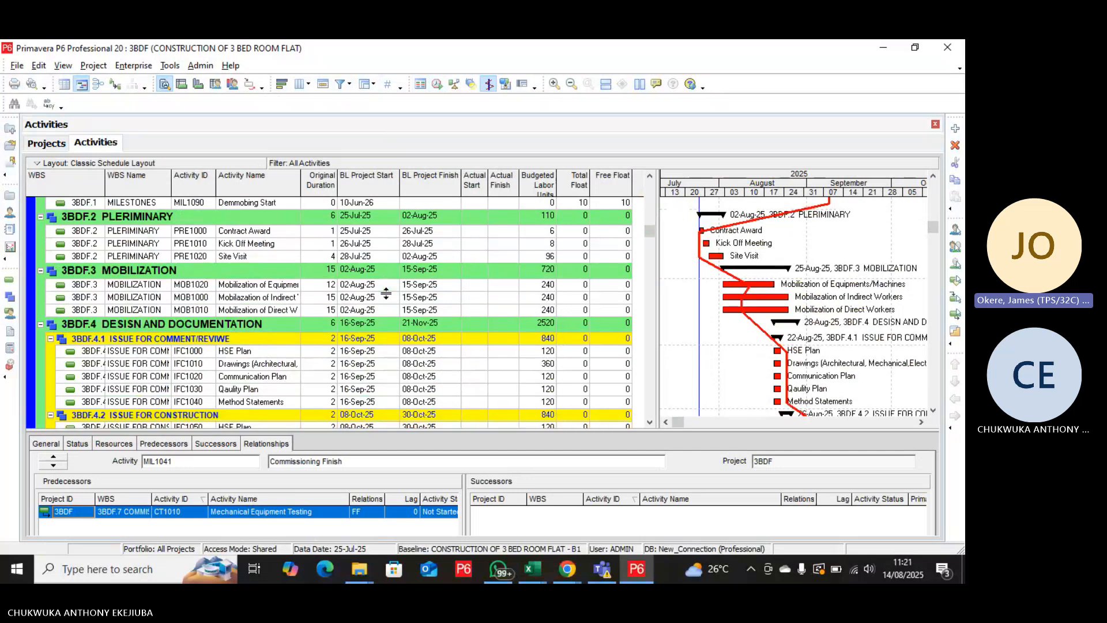
scroll(386, 293, up, 1)
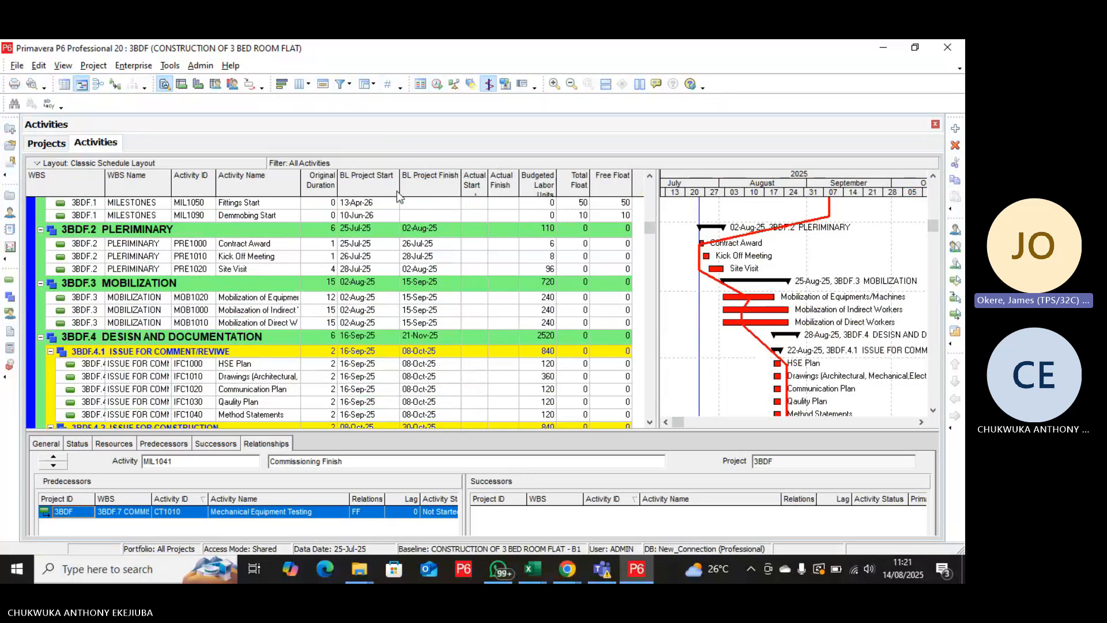
Examine the baseline start and finish dates of the project milestones, from Super Structure Finish to Demmobing Start.
scroll(414, 225, up, 1)
scroll(414, 224, up, 11)
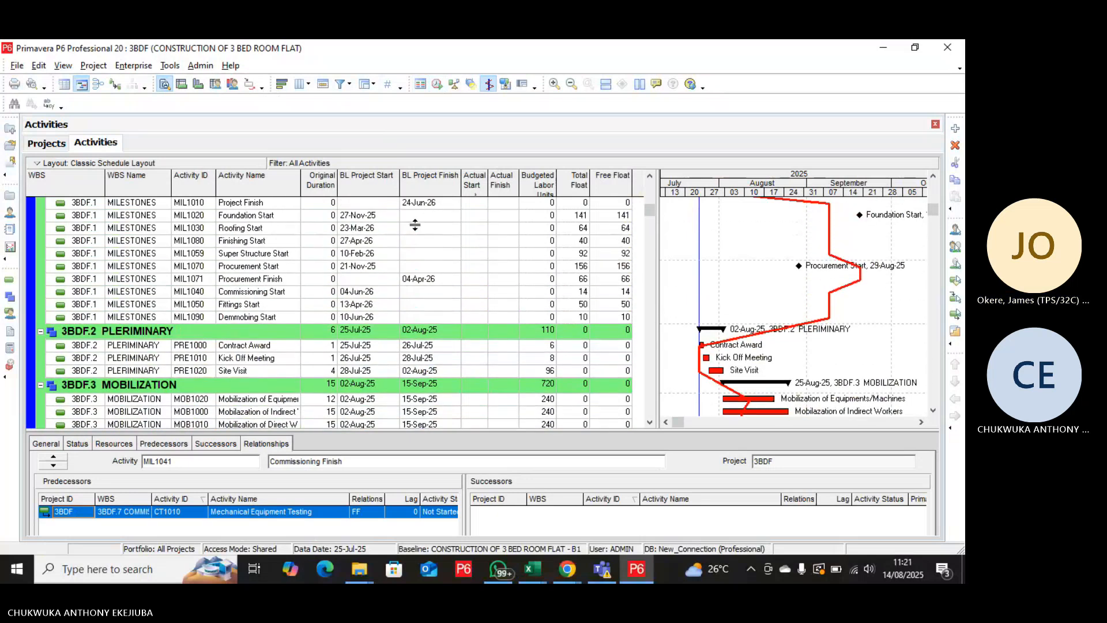
scroll(415, 224, up, 6)
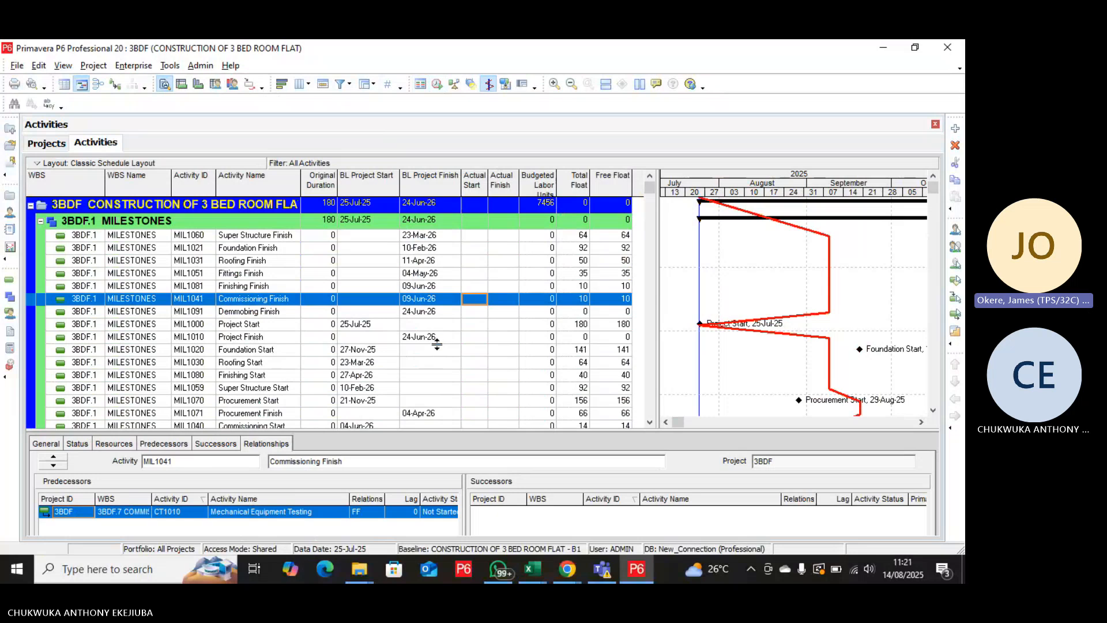
scroll(437, 346, down, 1)
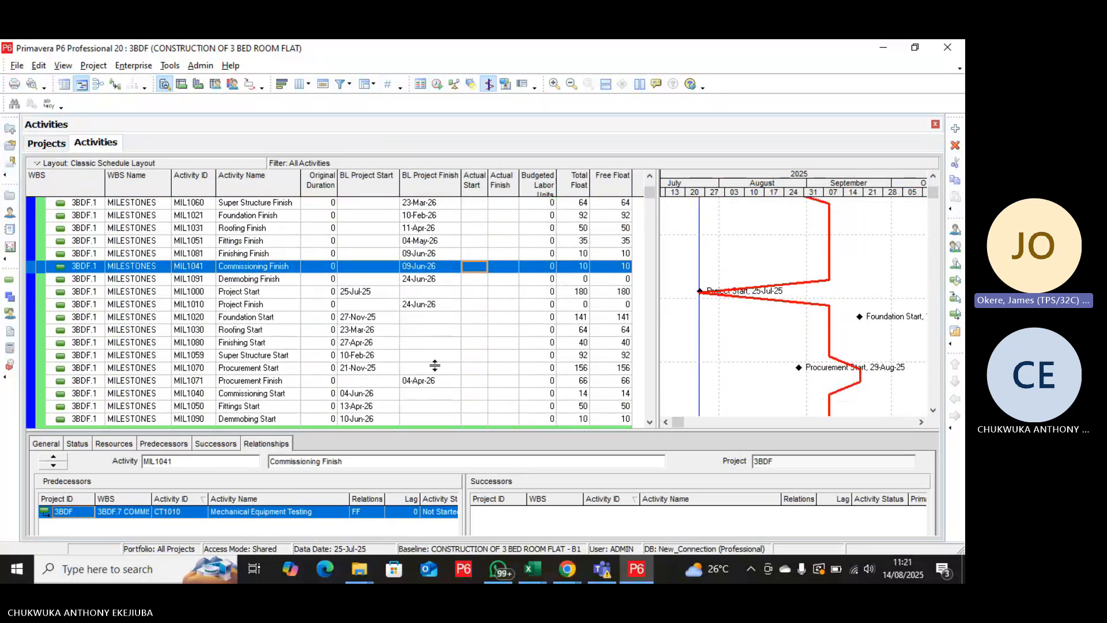
scroll(429, 406, down, 2)
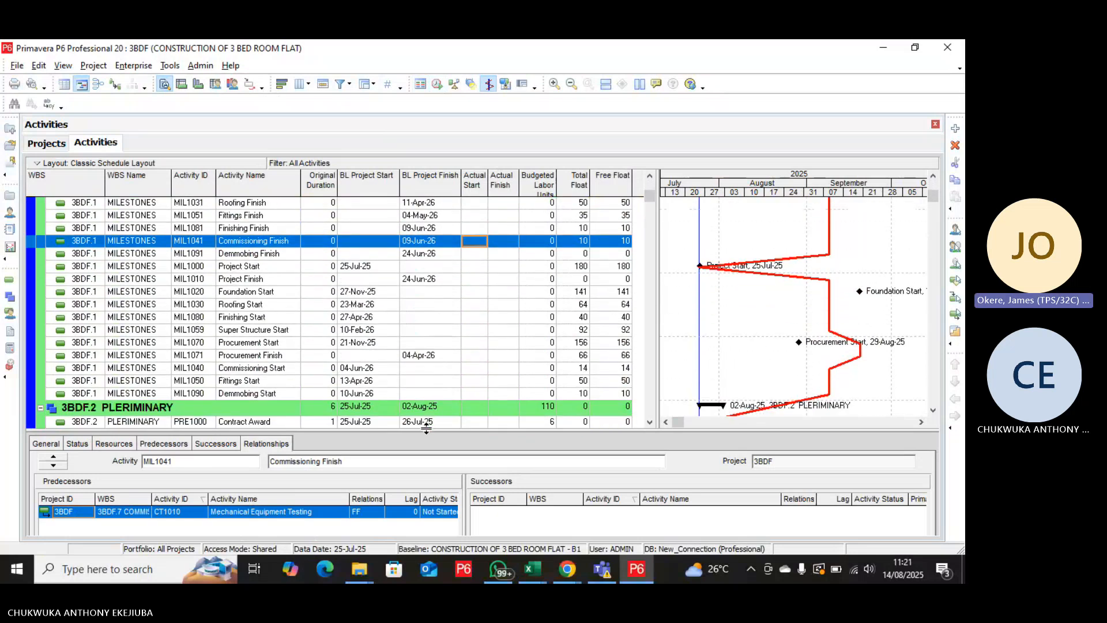
scroll(429, 406, down, 3)
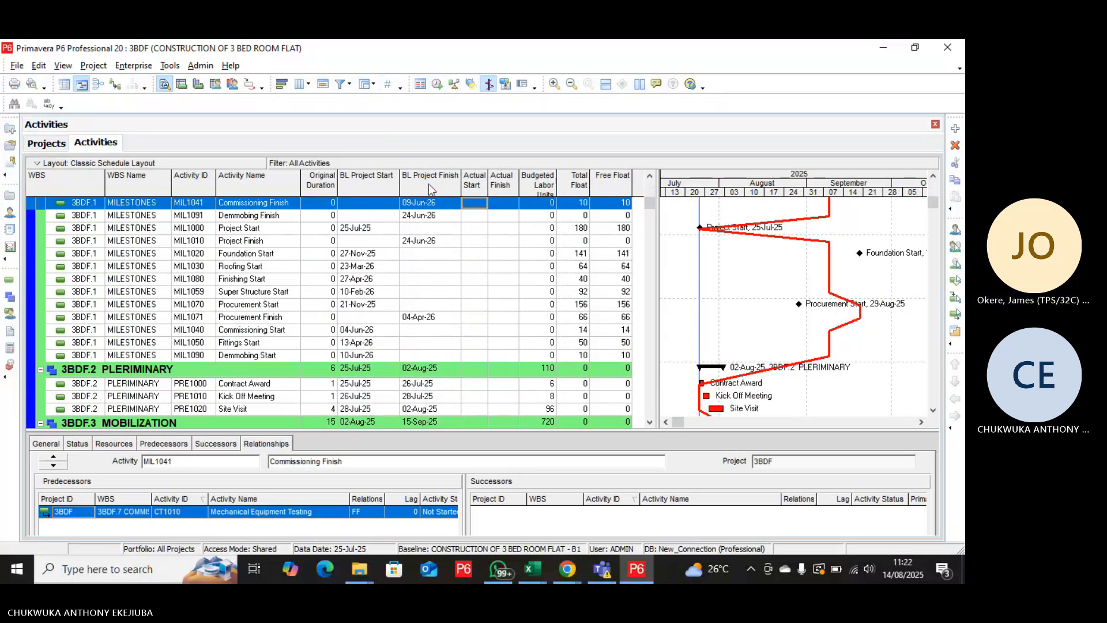
Open the column settings of the activity table and search the available options for "cons".
right_click(454, 293)
click(483, 426)
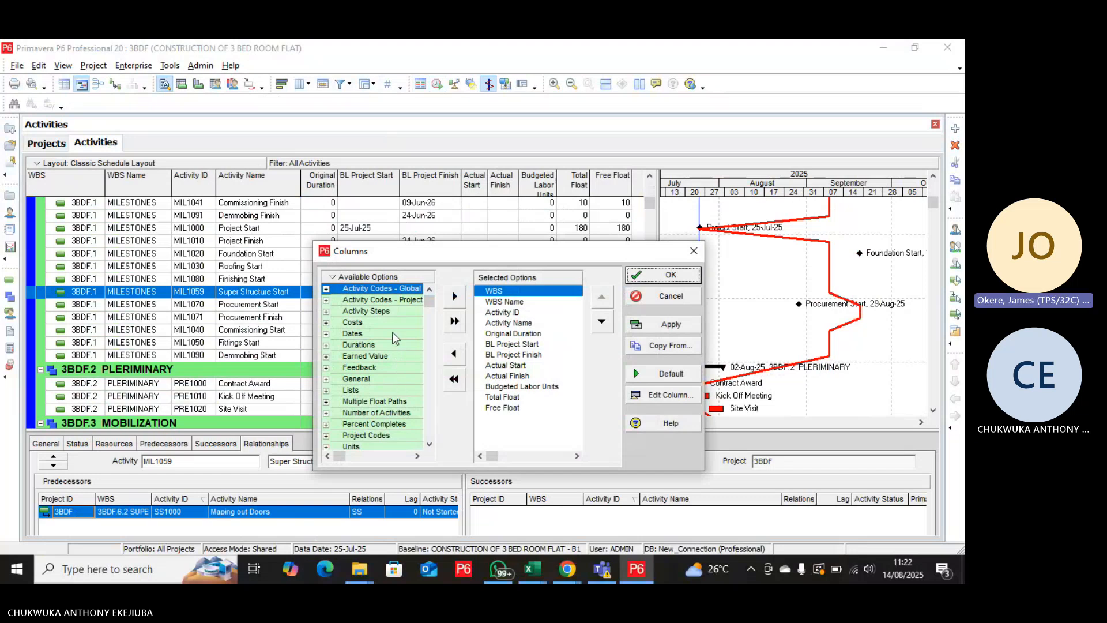
click(376, 333)
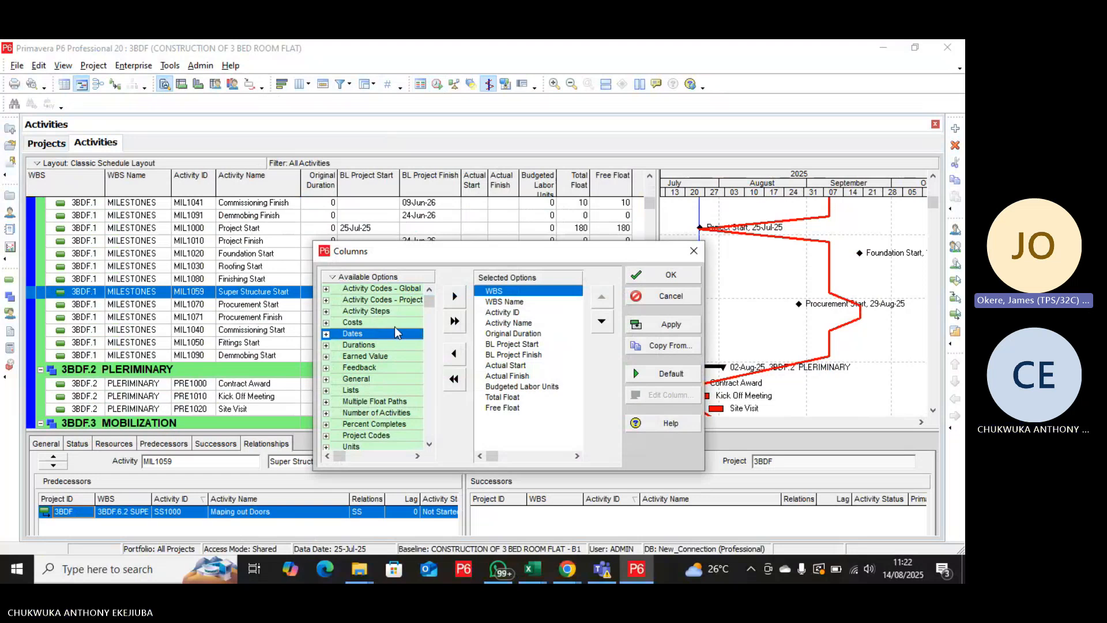
key(ctrl+f)
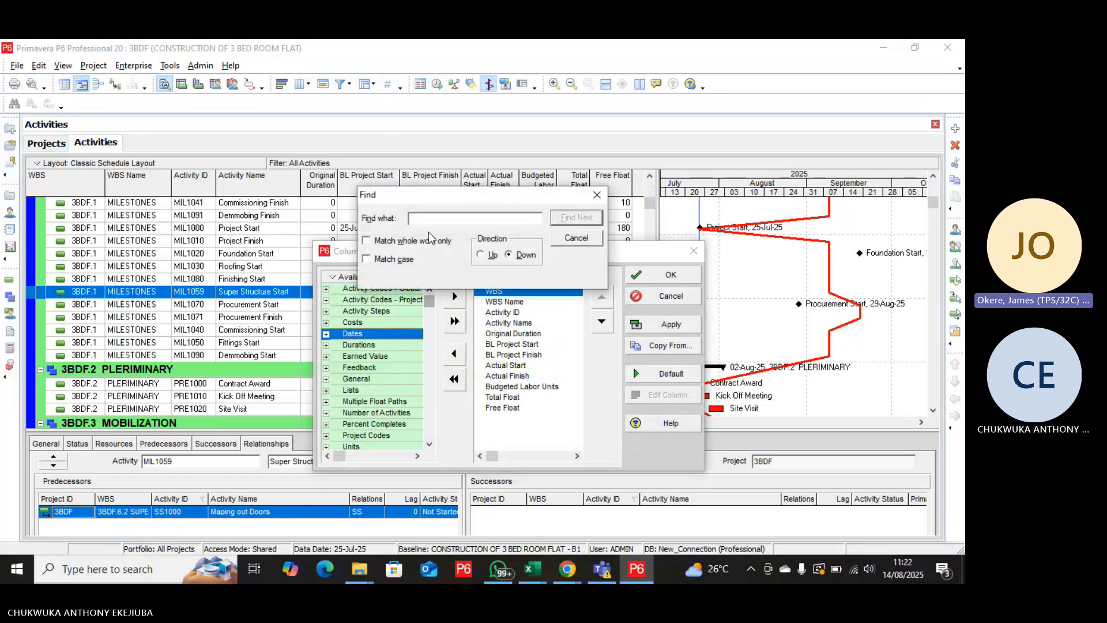
text(CO)
key(BackSpace)
key(BackSpace)
key(BackSpace)
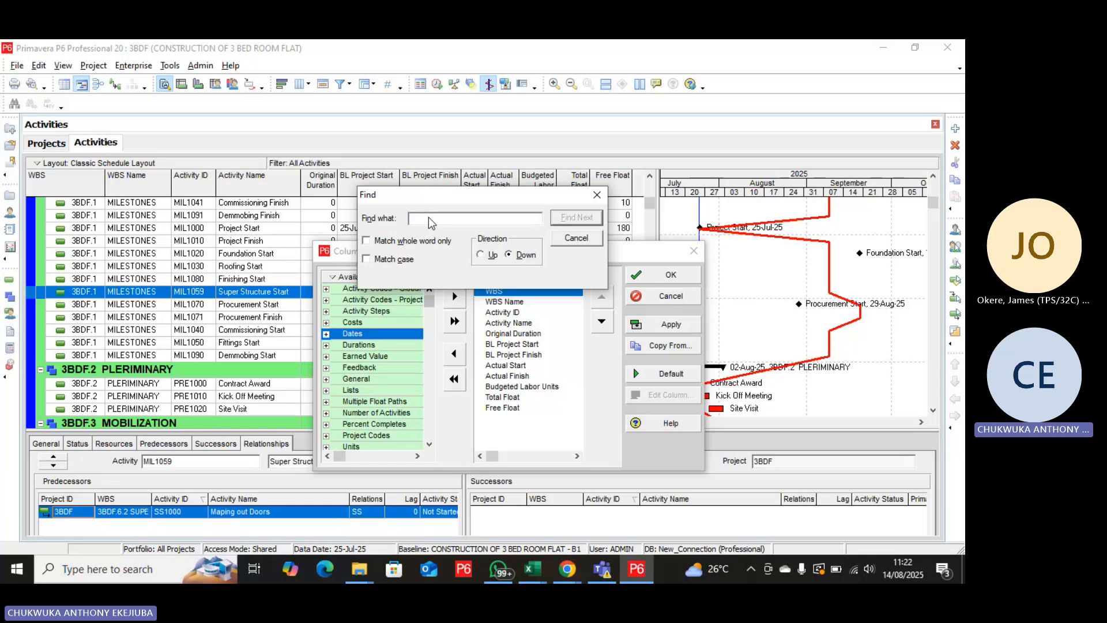
text(SON)
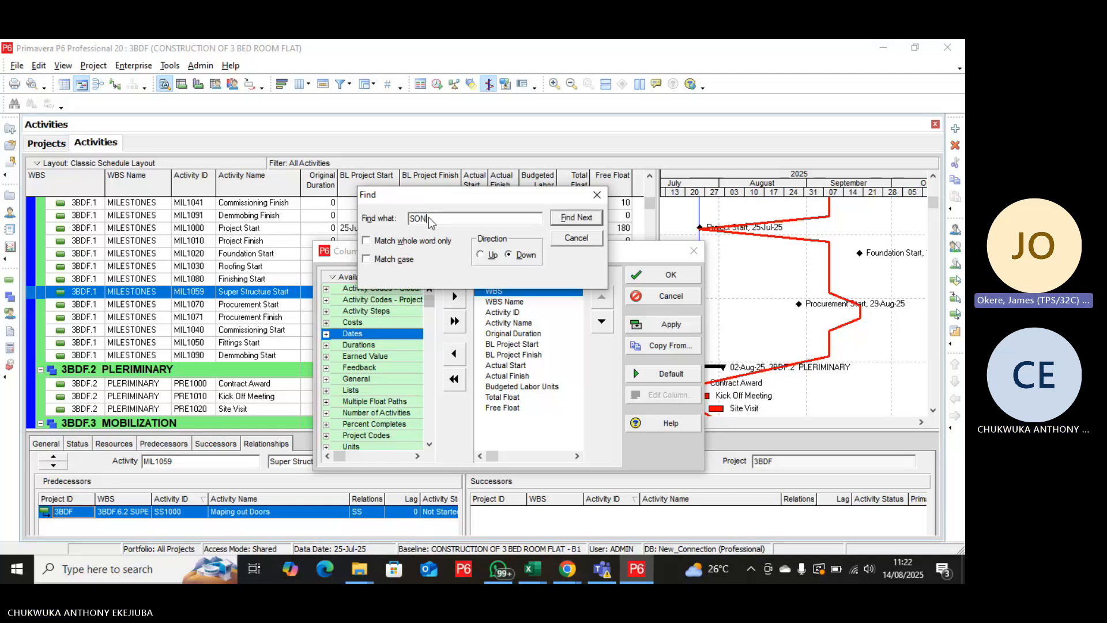
key(BackSpace)
key(BackSpace)
key(BackSpace)
text(c)
key(BackSpace)
key(BackSpace)
key(BackSpace)
key(BackSpace)
text(c)
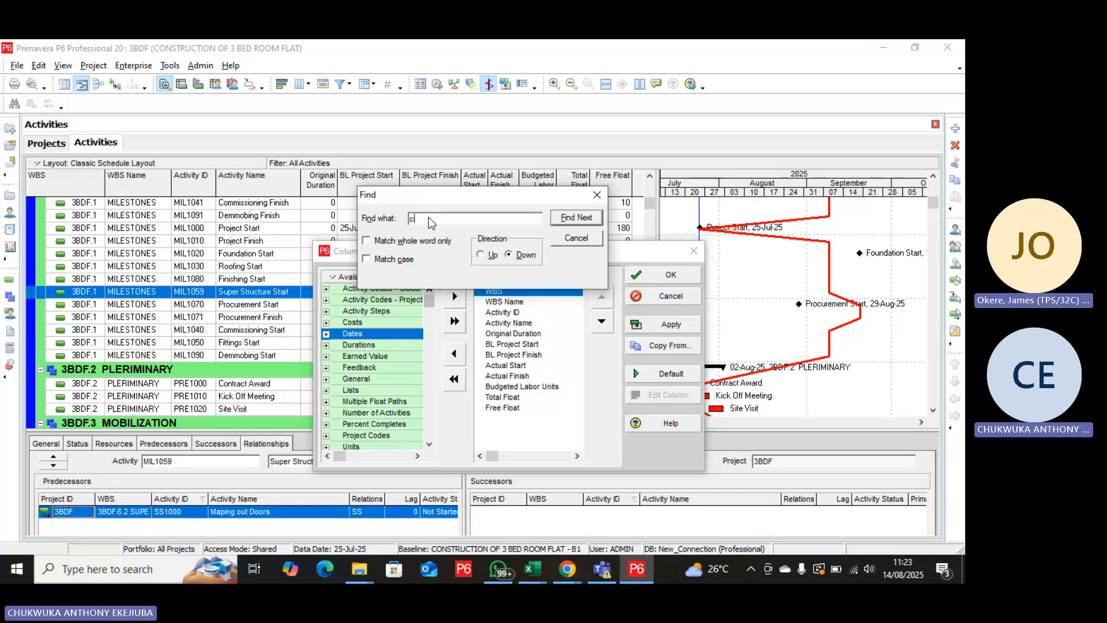
text(ons)
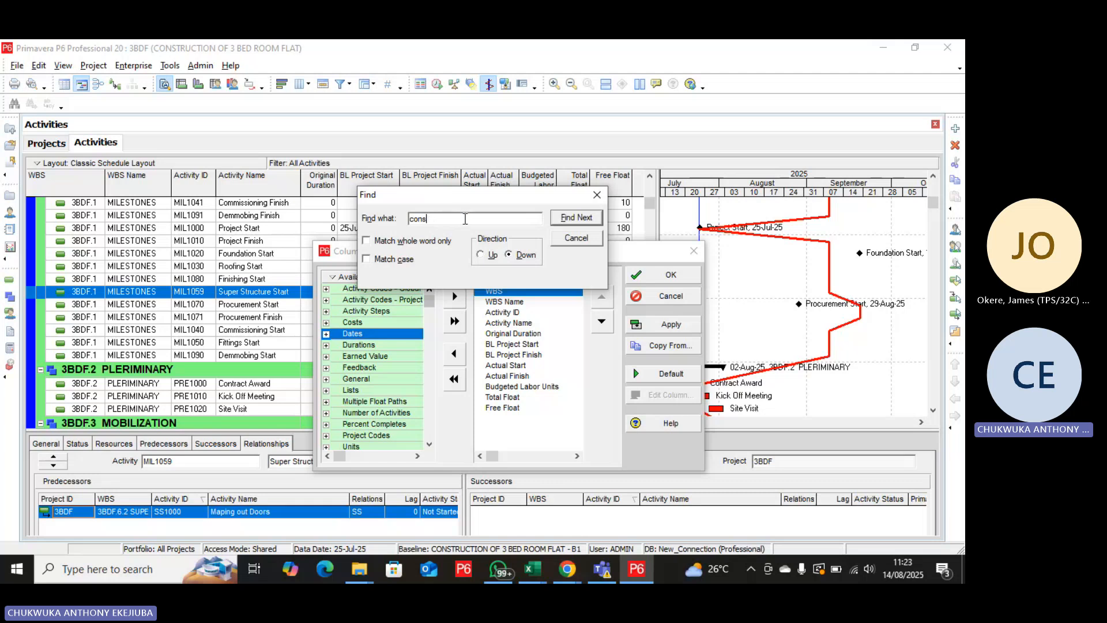
click(577, 219)
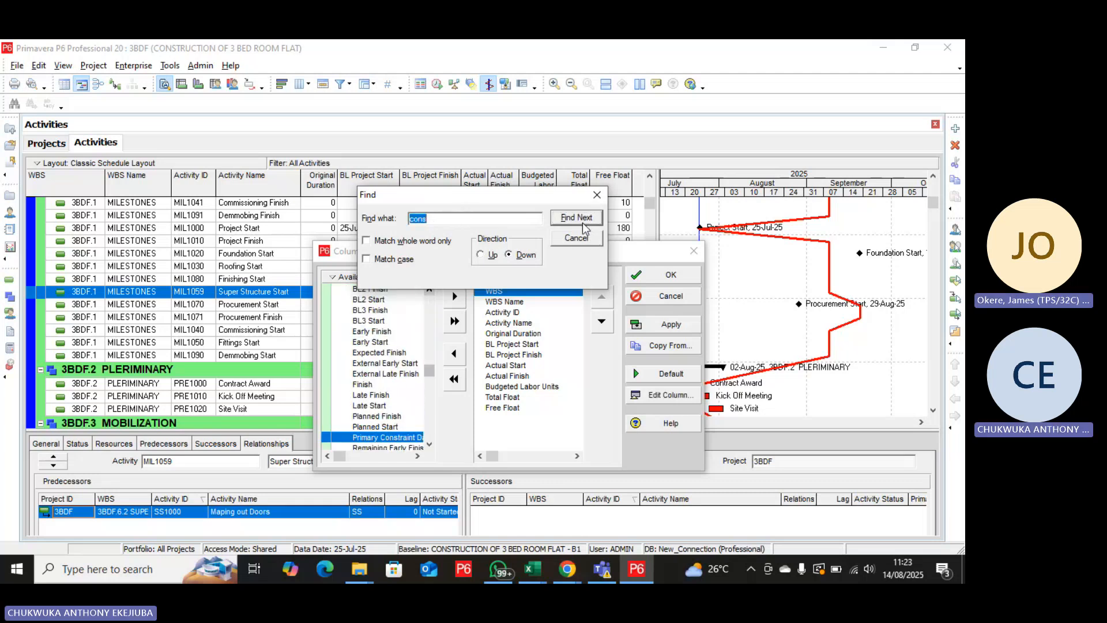
Go through the further "cons" matches until the date constraint options come round again, keeping the search window clear of the list.
click(582, 222)
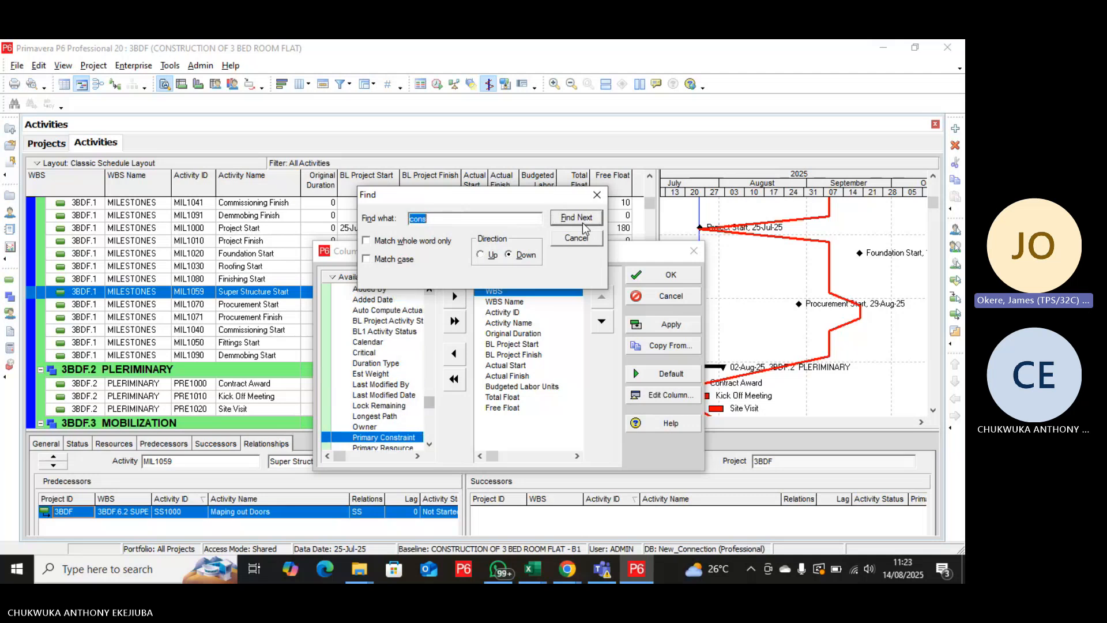
click(582, 223)
click(582, 223)
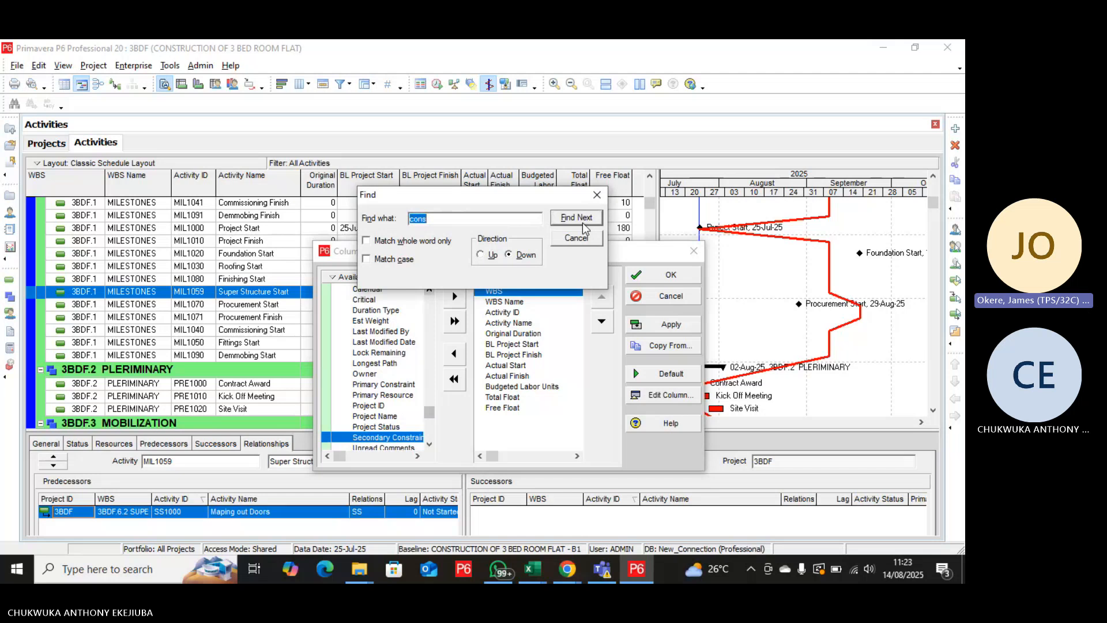
click(582, 223)
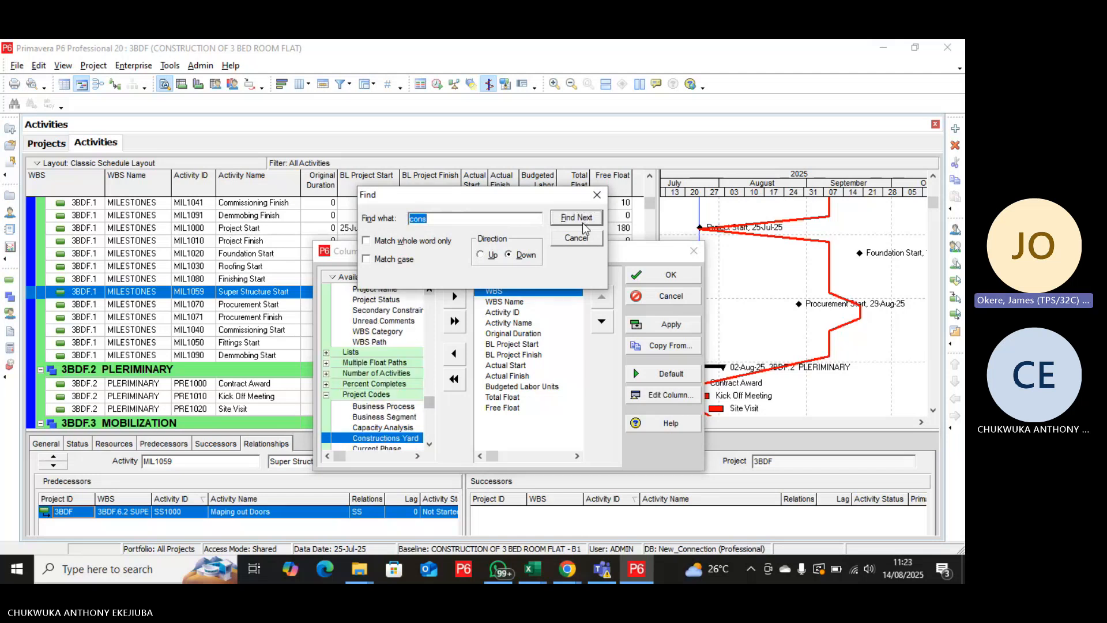
click(582, 223)
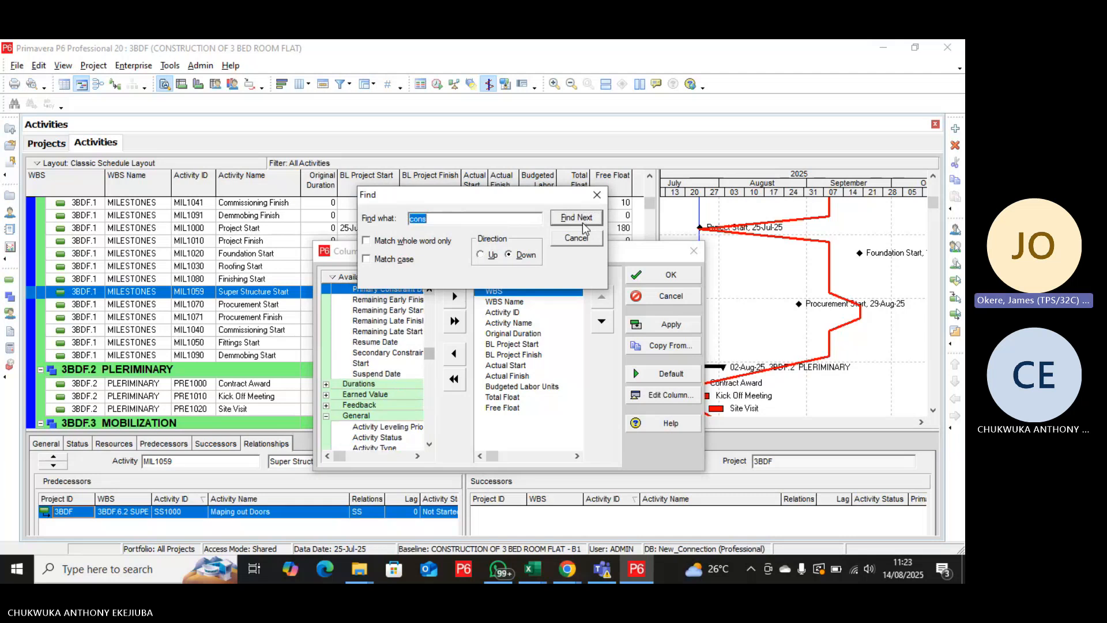
click(583, 223)
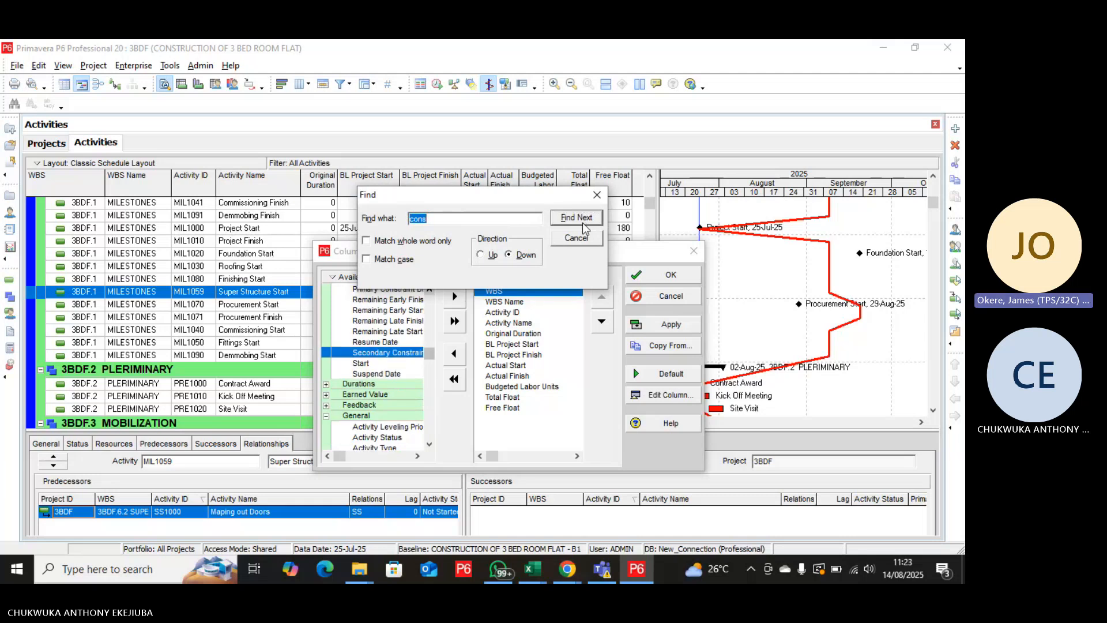
drag(528, 199, 545, 155)
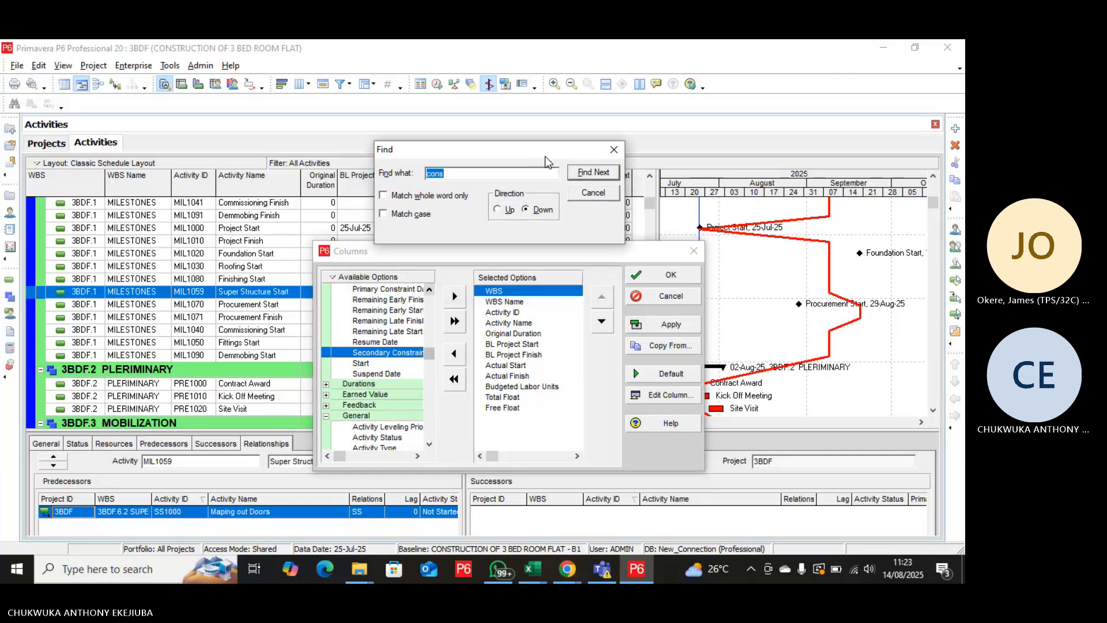
Add Primary Constraint Date as the last column of the activity table, after Free Float, and apply the column selection.
double_click(410, 289)
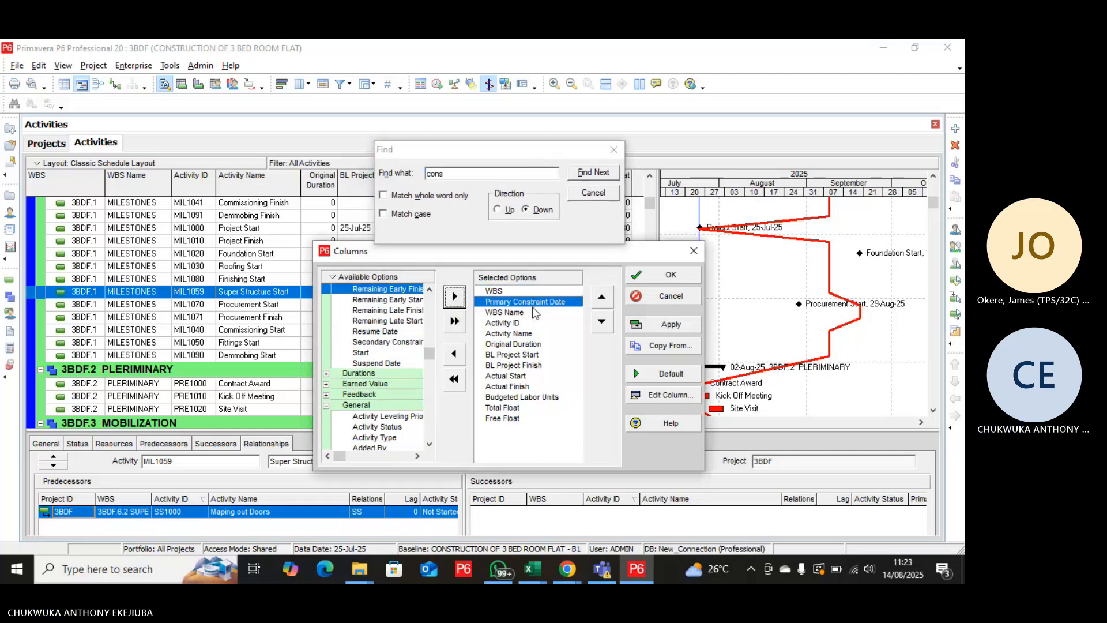
click(602, 323)
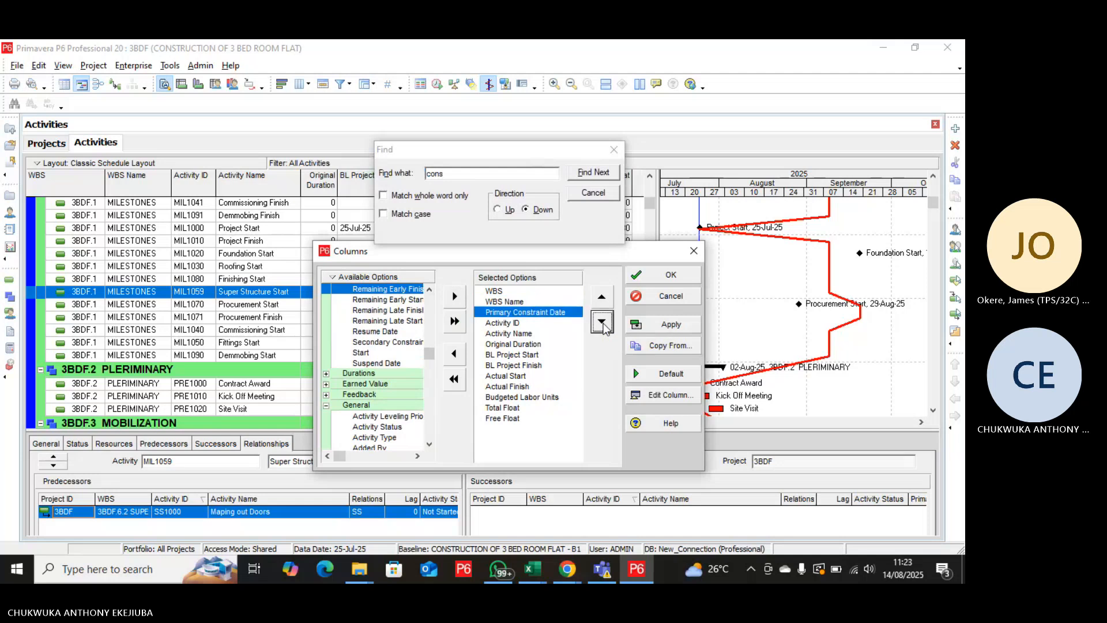
click(602, 323)
click(602, 323)
click(602, 323)
click(602, 323)
click(602, 322)
click(602, 323)
click(602, 323)
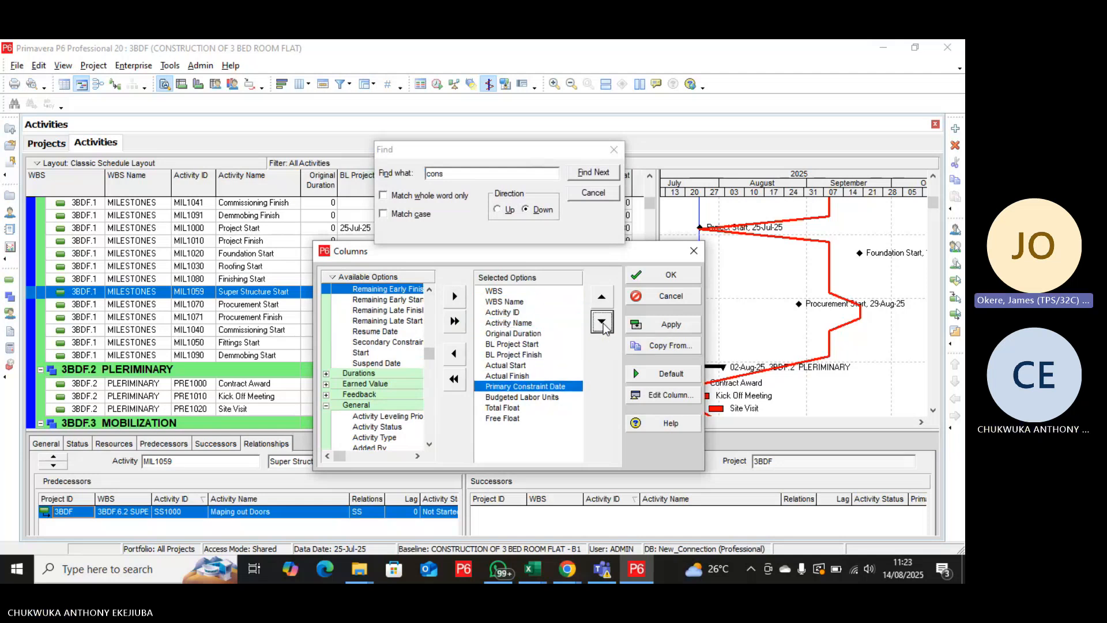
click(602, 323)
click(602, 323)
click(602, 323)
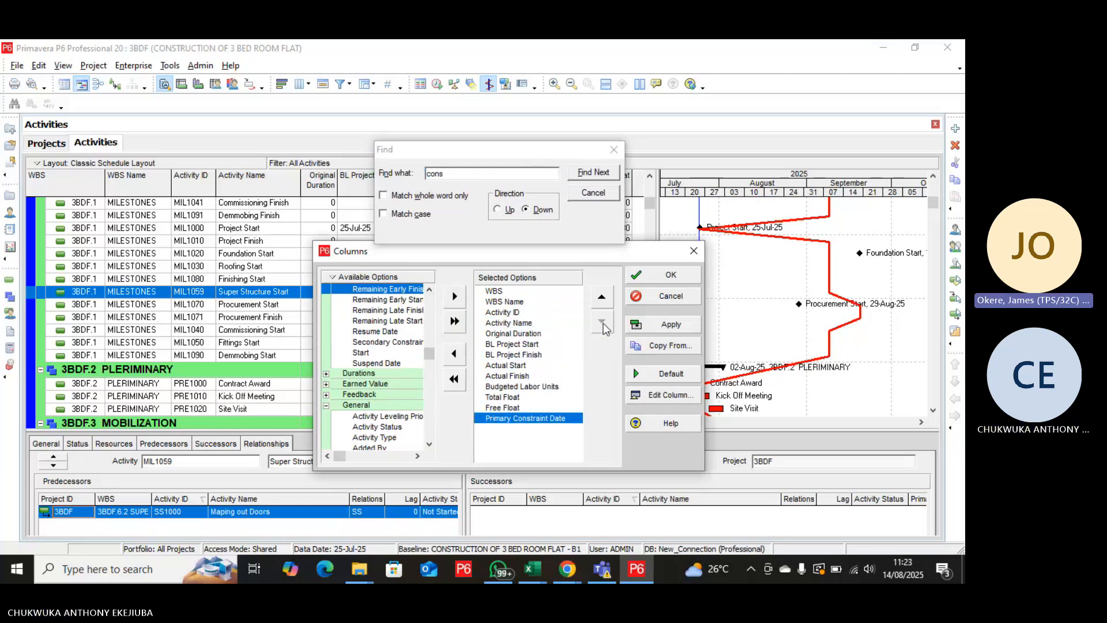
click(653, 326)
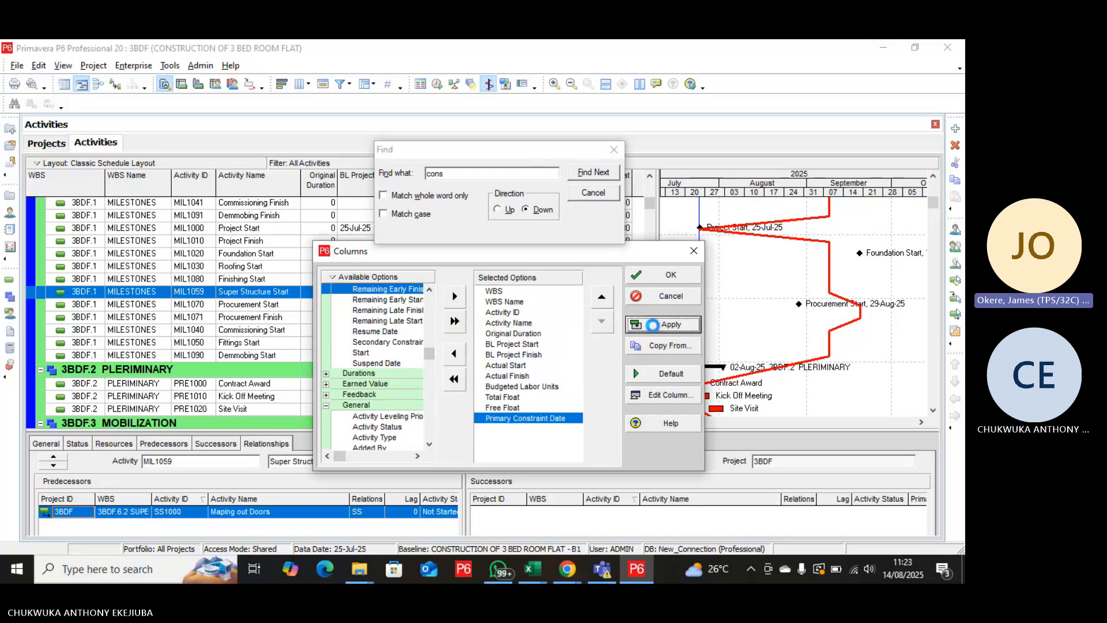
click(661, 281)
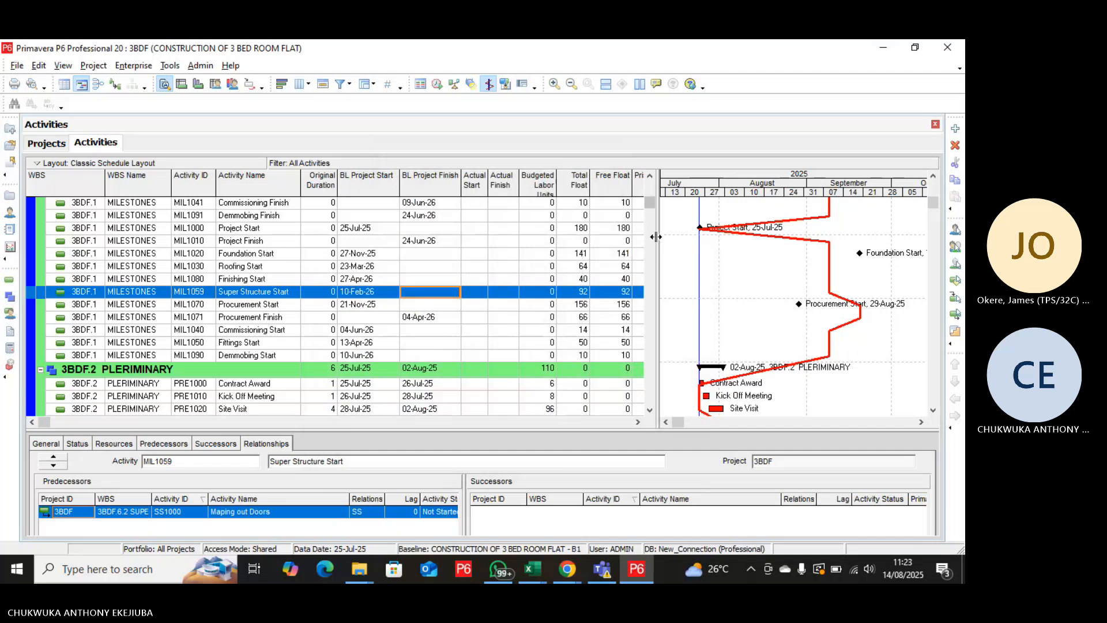
Widen the activity table beside the Gantt chart, narrow the Primary Constraint Date column, and check it for all activities through Demmobilization and Closure.
drag(657, 241, 675, 241)
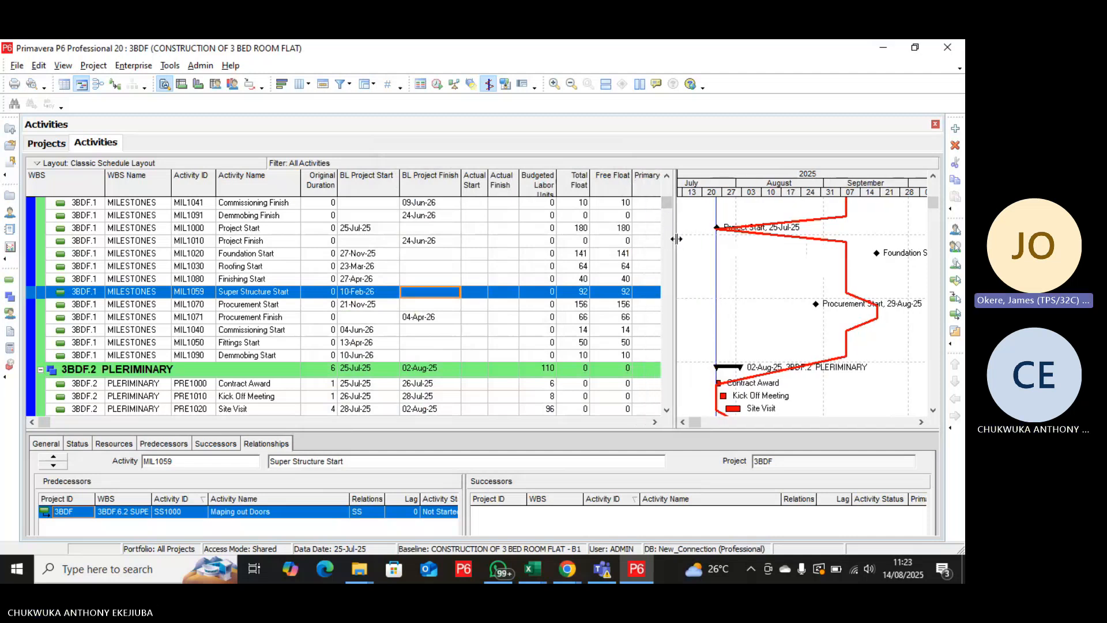
drag(676, 238, 711, 243)
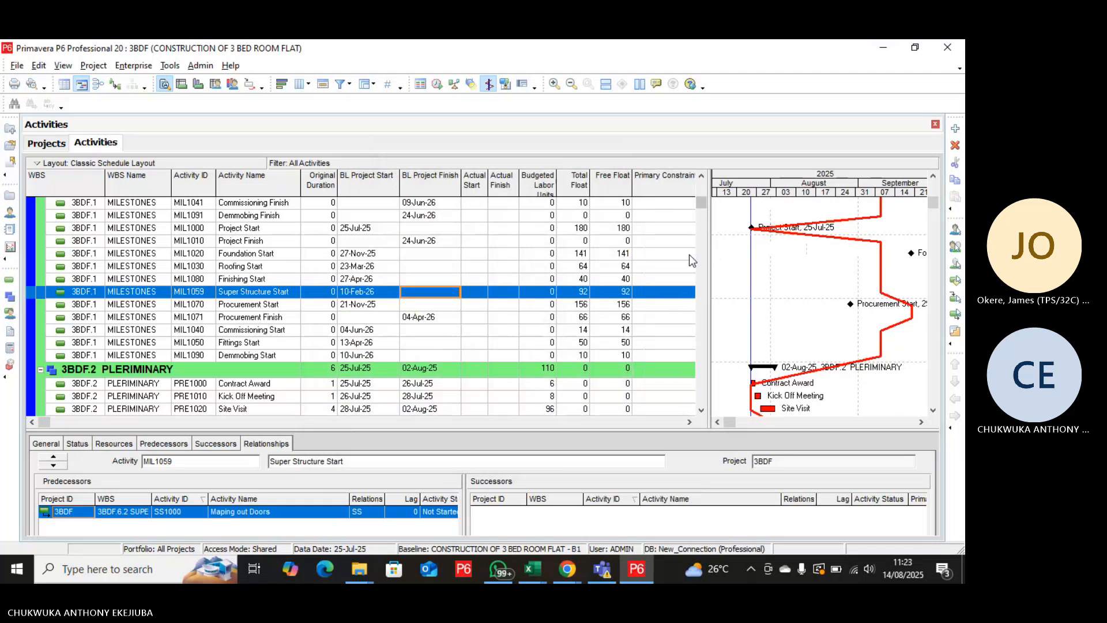
mouse_move(703, 208)
mouse_down()
mouse_move(705, 241)
mouse_move(705, 195)
mouse_up()
drag(709, 237, 760, 240)
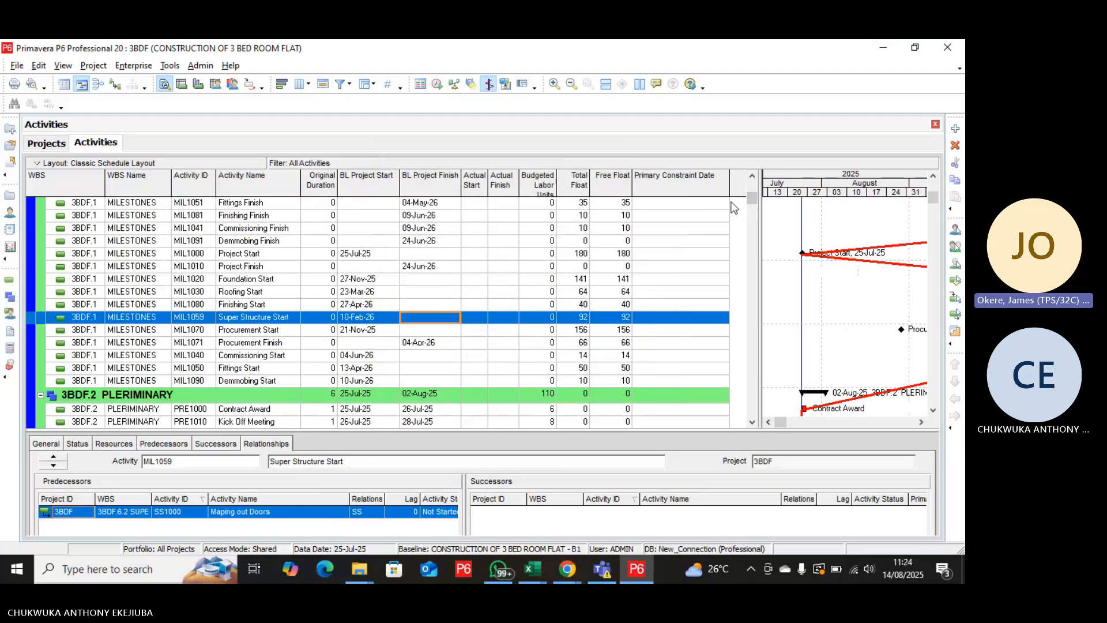
drag(729, 186, 684, 189)
drag(751, 199, 741, 417)
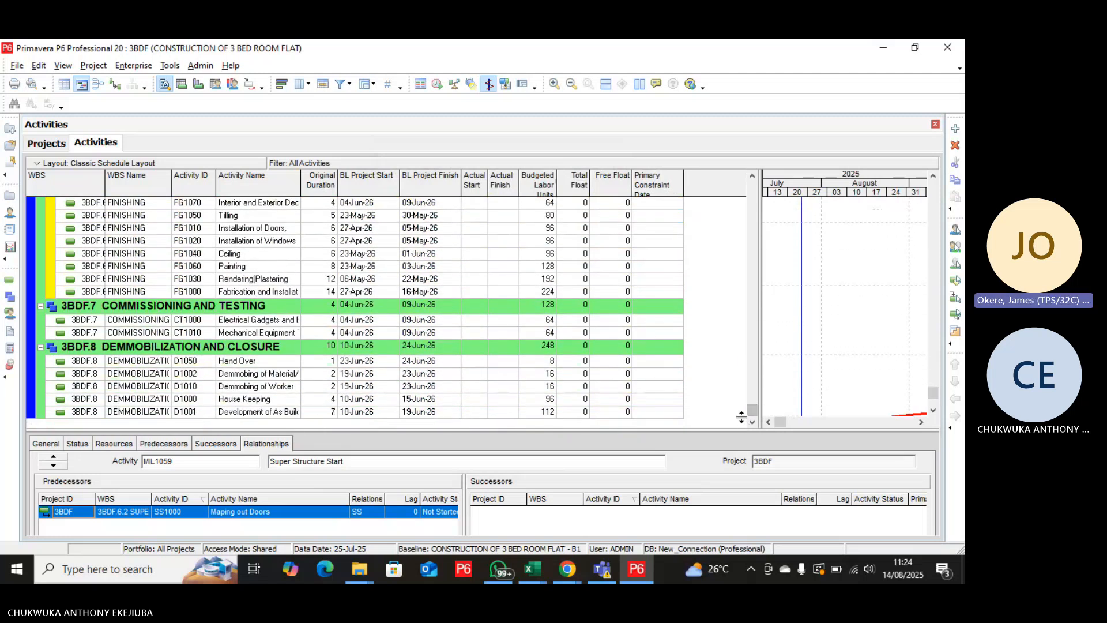
drag(755, 415, 750, 188)
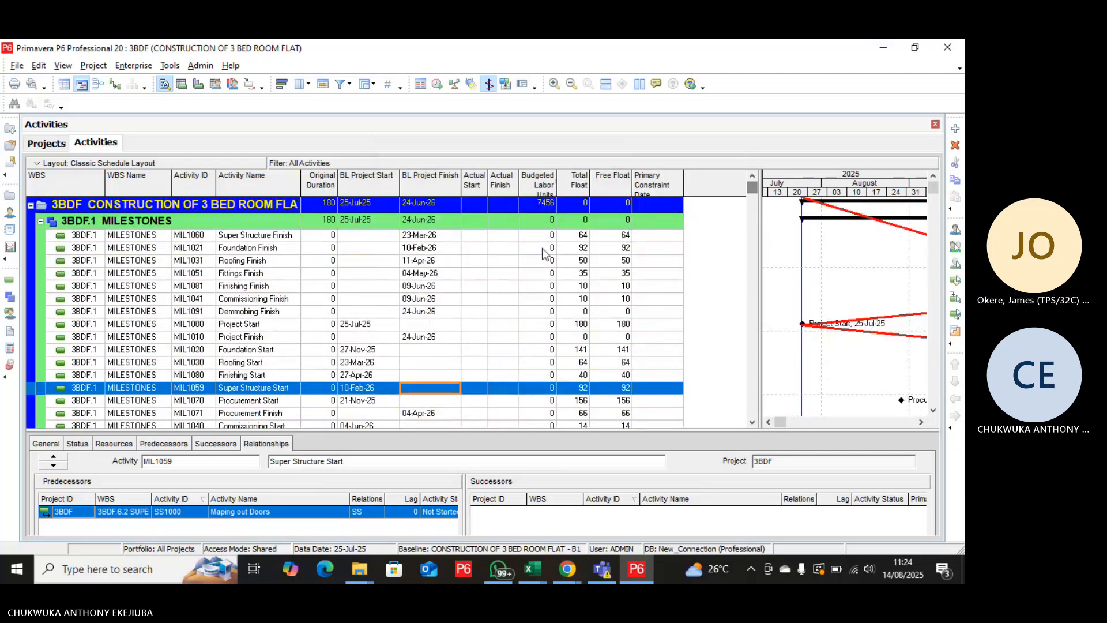
Open the activity table's column settings and search the available options for "cons" to locate Secondary Constraint Date.
right_click(506, 286)
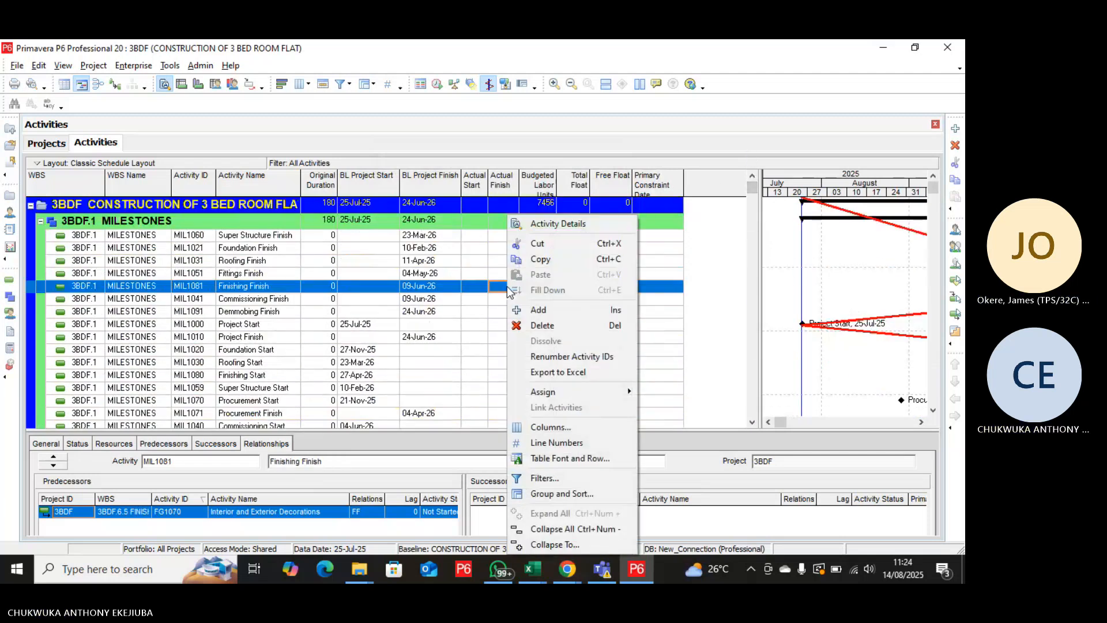
click(544, 427)
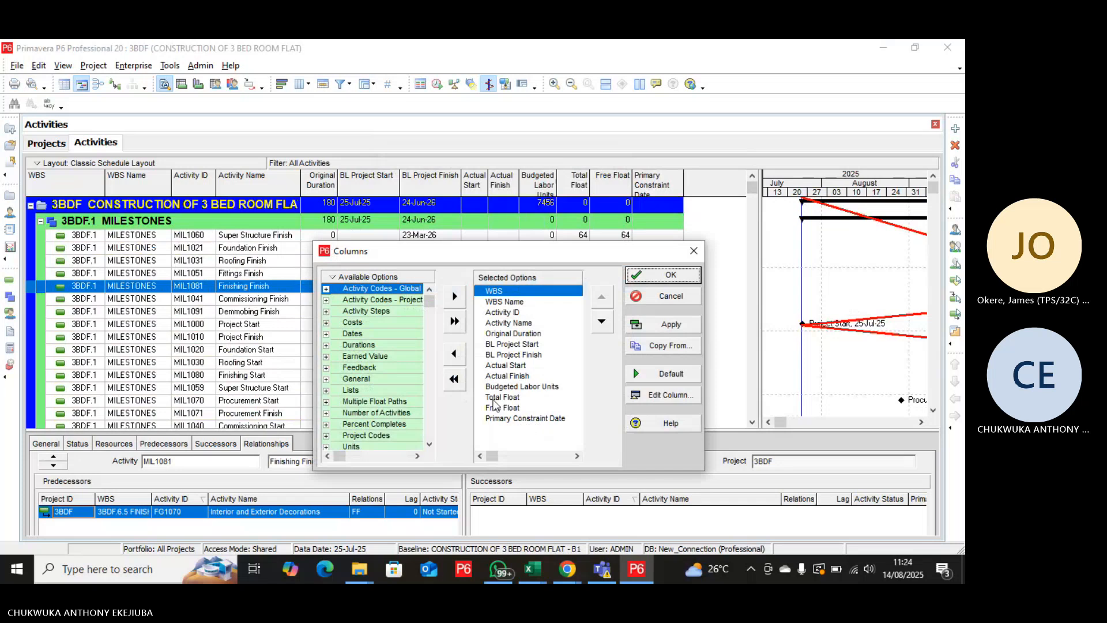
click(391, 324)
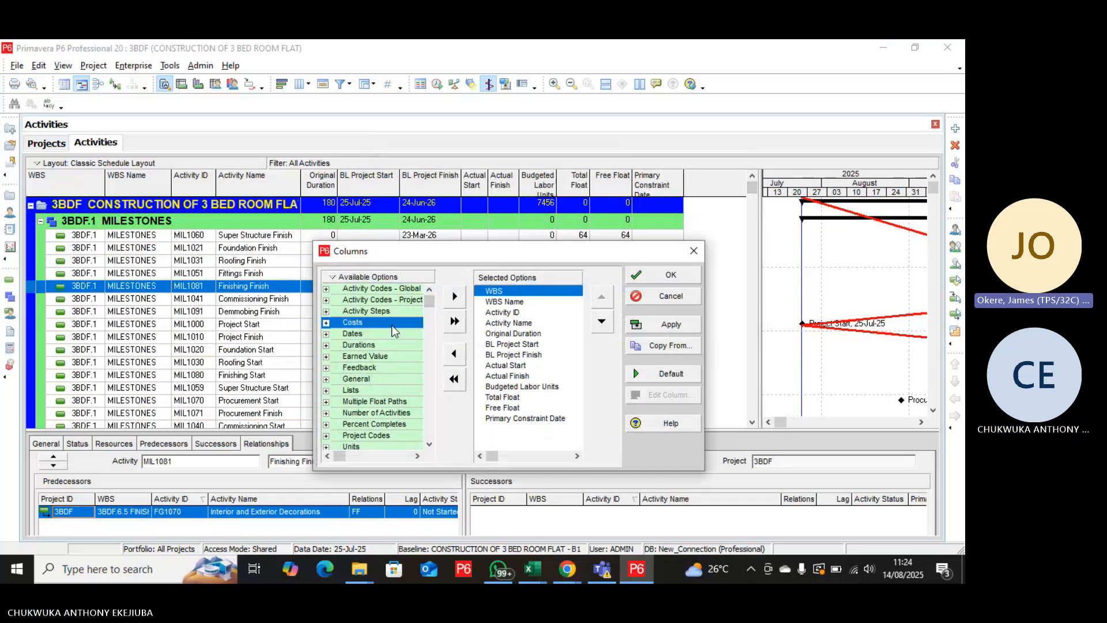
key(ctrl+f)
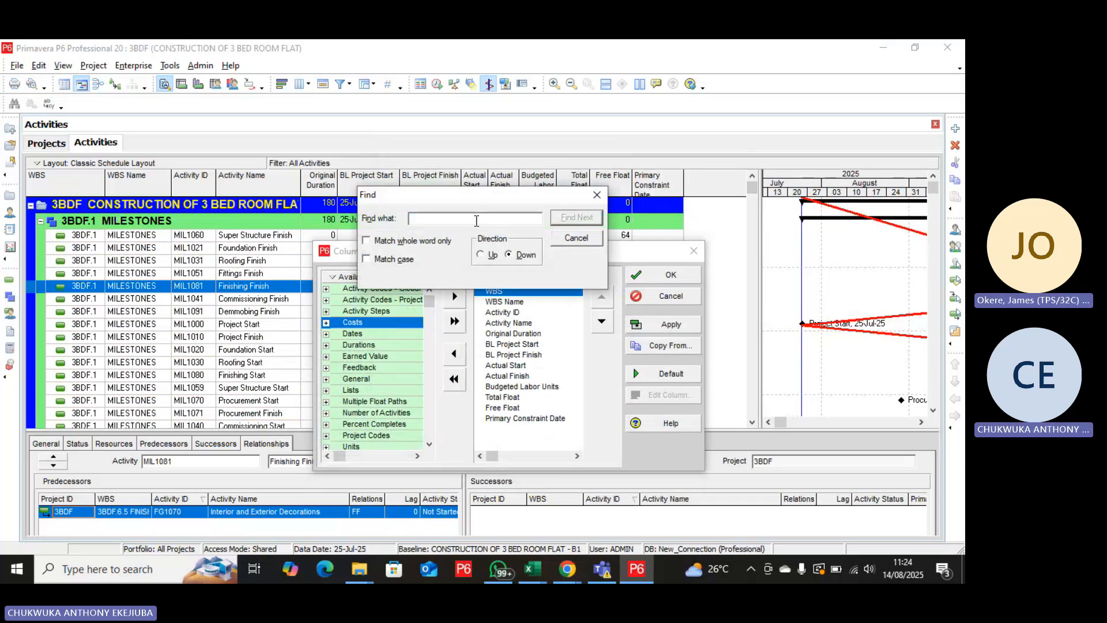
text(cons)
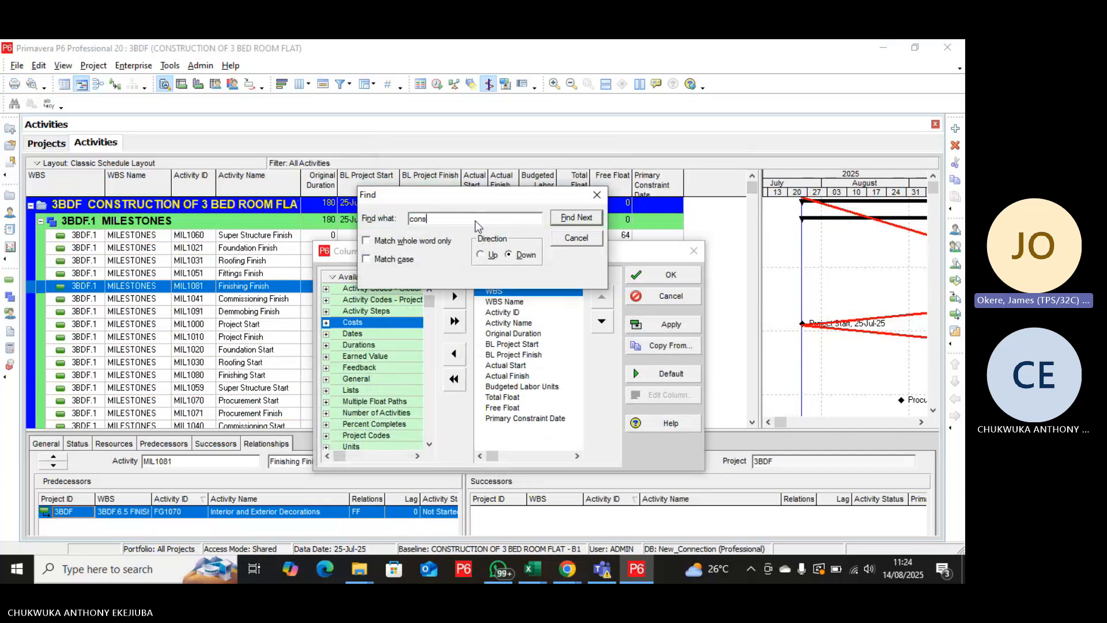
click(575, 219)
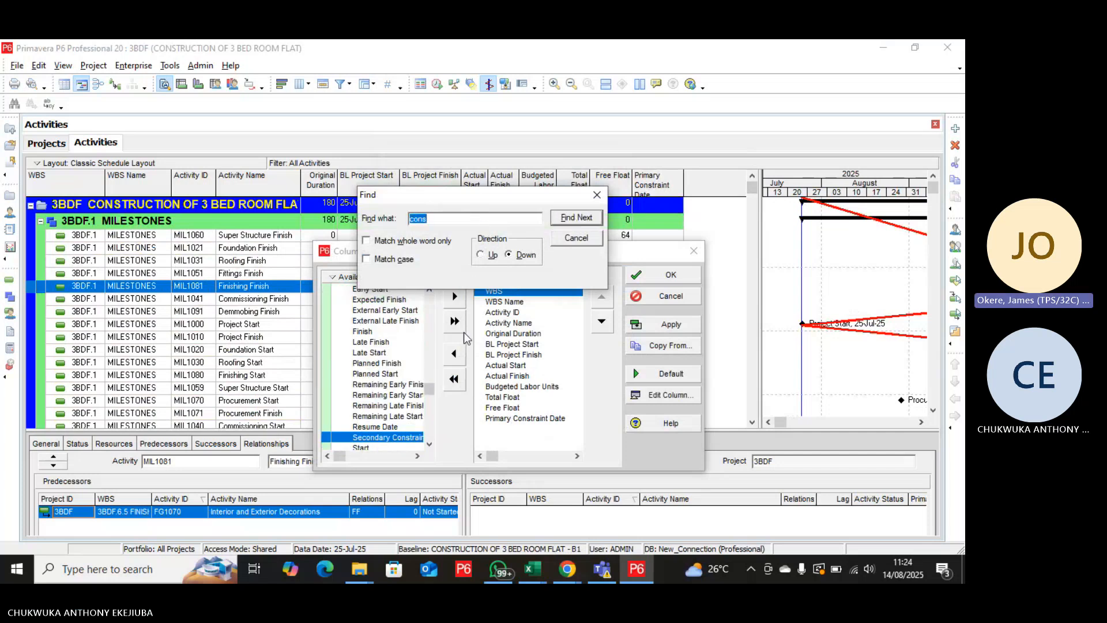
Add Secondary Constraint Date to the selected columns and move it to the end of the list, after Primary Constraint Date.
click(453, 297)
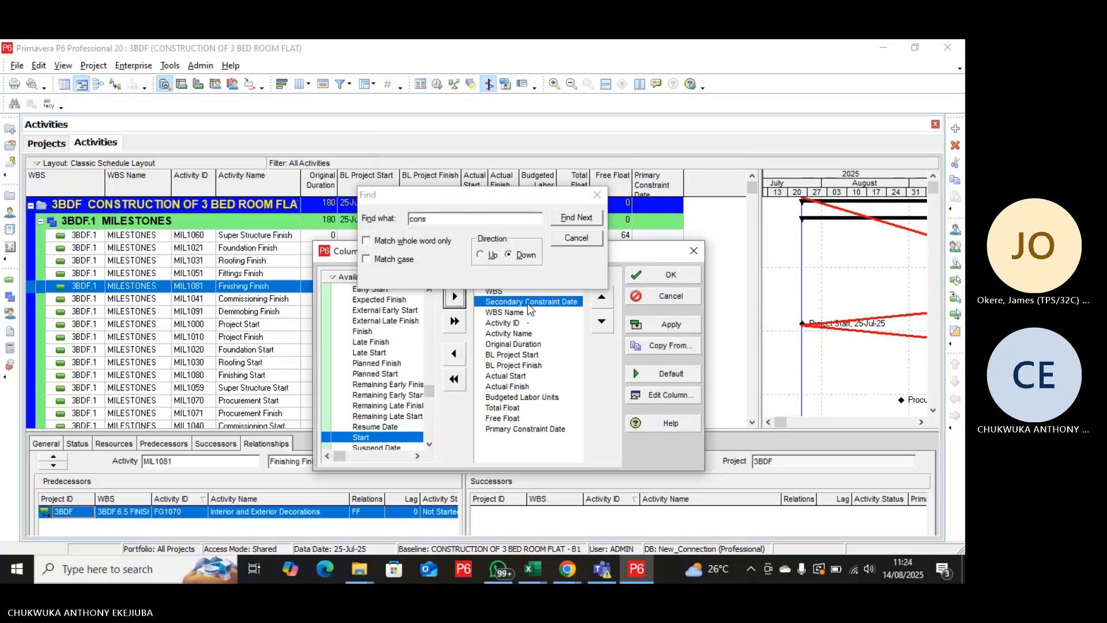
click(601, 321)
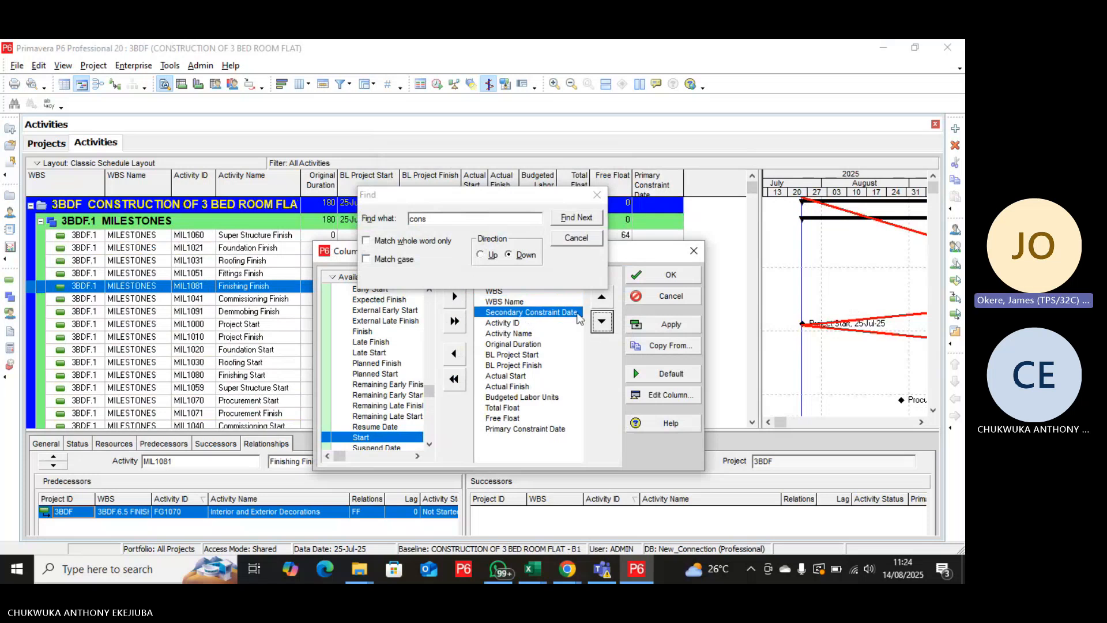
click(603, 323)
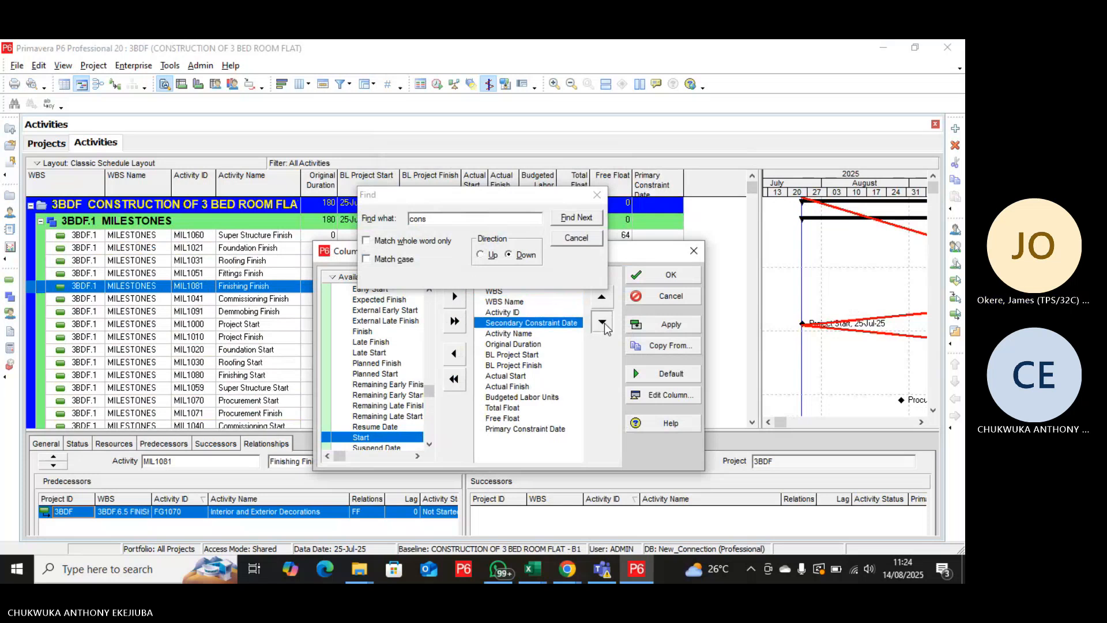
click(603, 323)
click(603, 322)
click(603, 323)
click(603, 323)
click(603, 323)
click(603, 323)
click(603, 323)
click(603, 323)
click(603, 323)
click(603, 323)
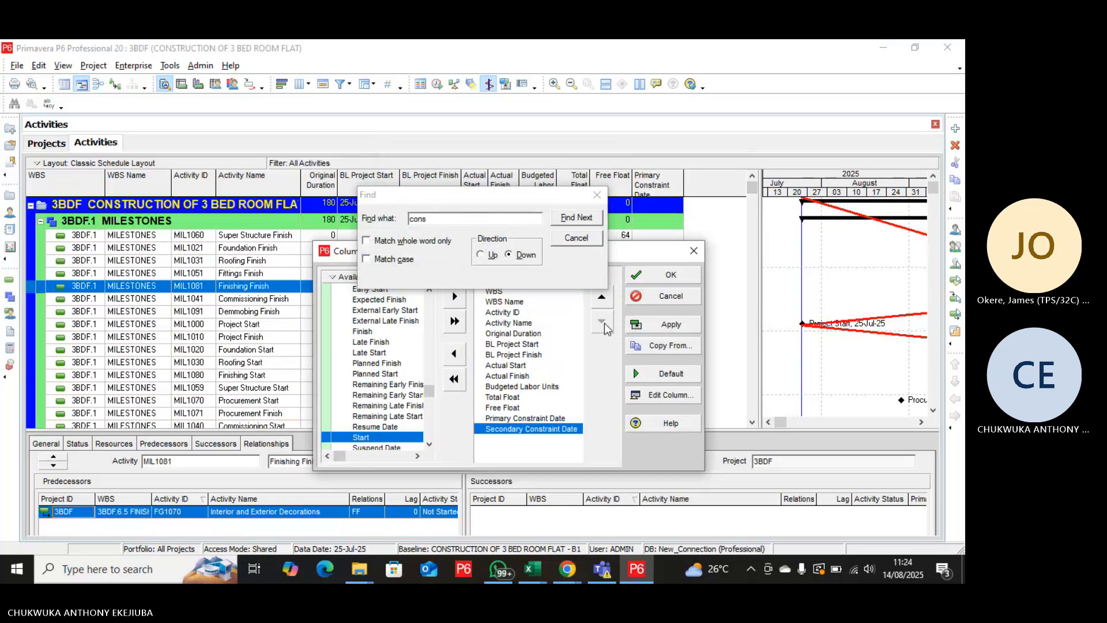
Remove Primary Constraint Date from the selected columns, then apply and confirm the column selection.
click(559, 416)
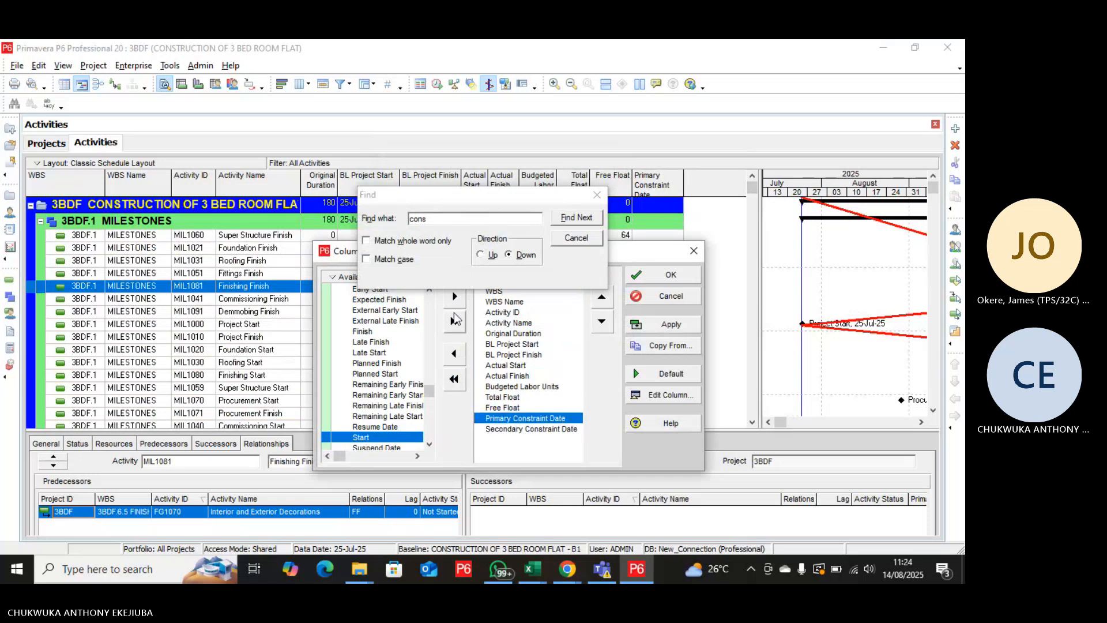
click(455, 357)
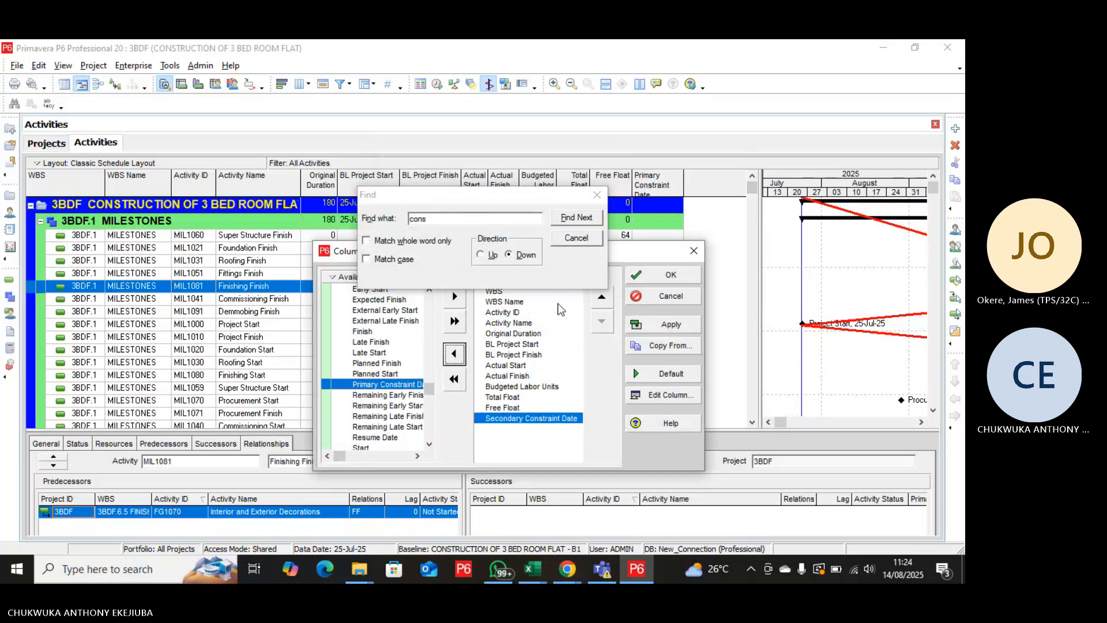
click(663, 324)
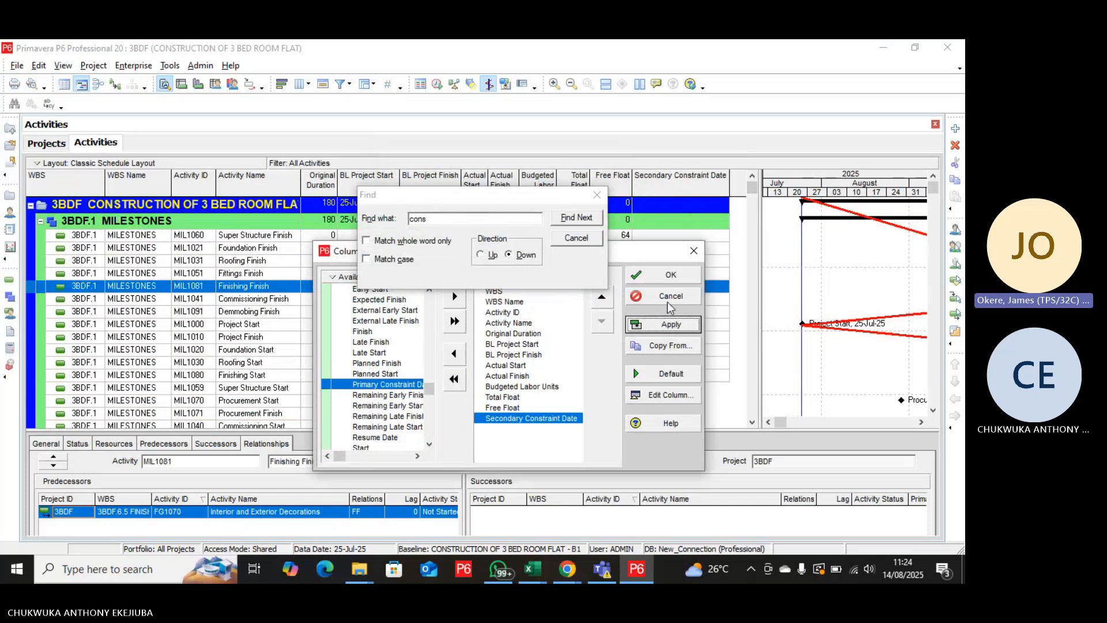
click(668, 275)
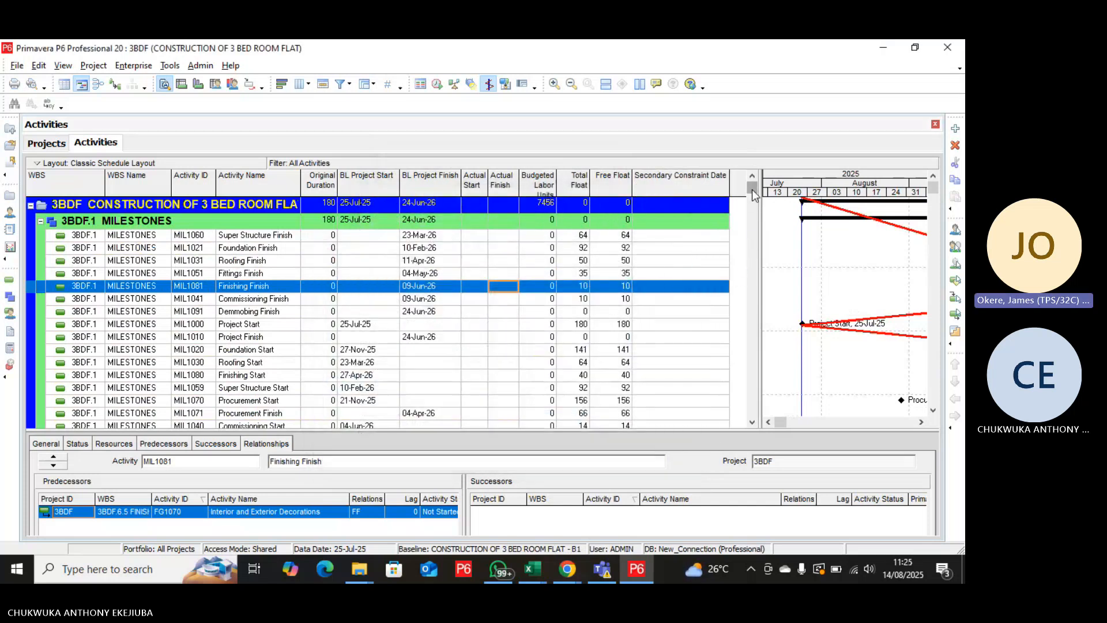
Check the Secondary Constraint Date column in the activity table and narrow it so its heading wraps onto two lines.
drag(752, 195, 784, 193)
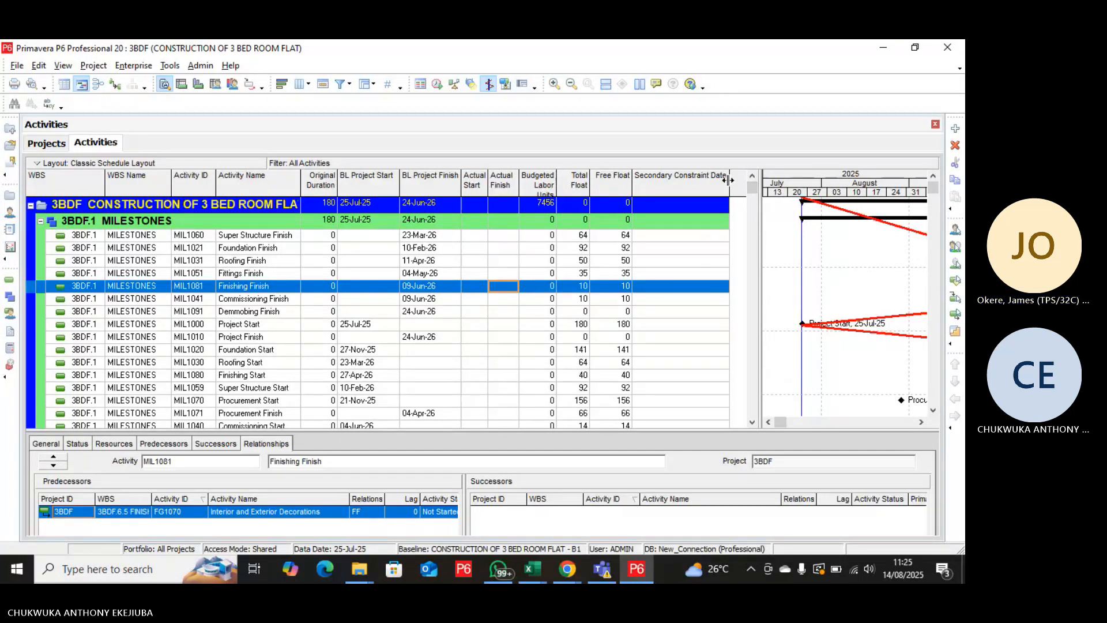
drag(729, 186, 695, 186)
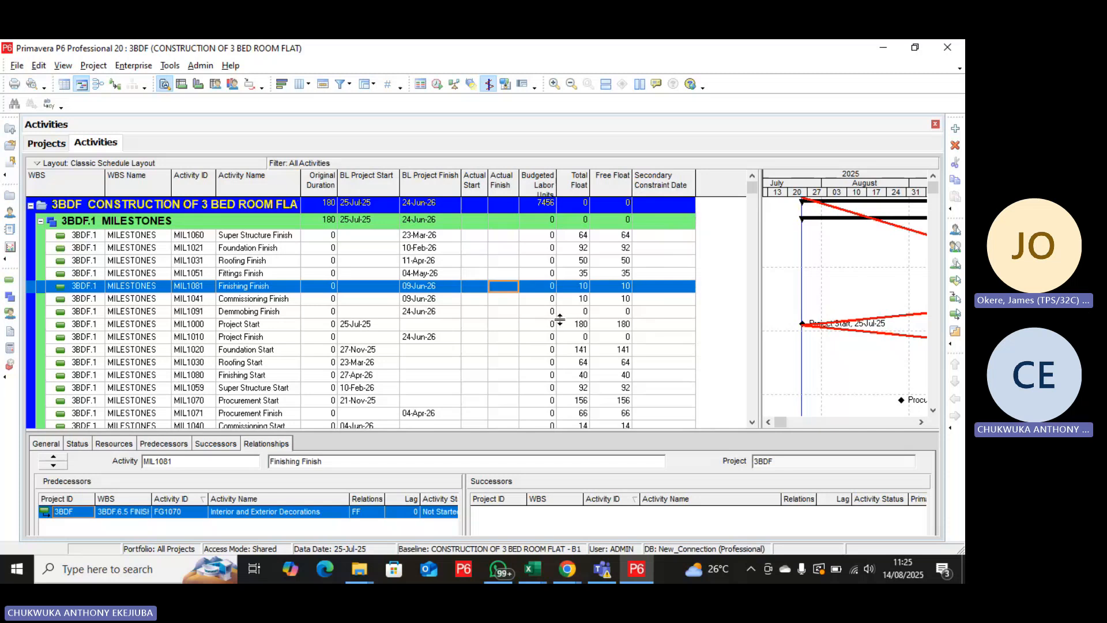
Reopen the column settings of the activity table and remove Secondary Constraint Date from the selected columns.
right_click(475, 326)
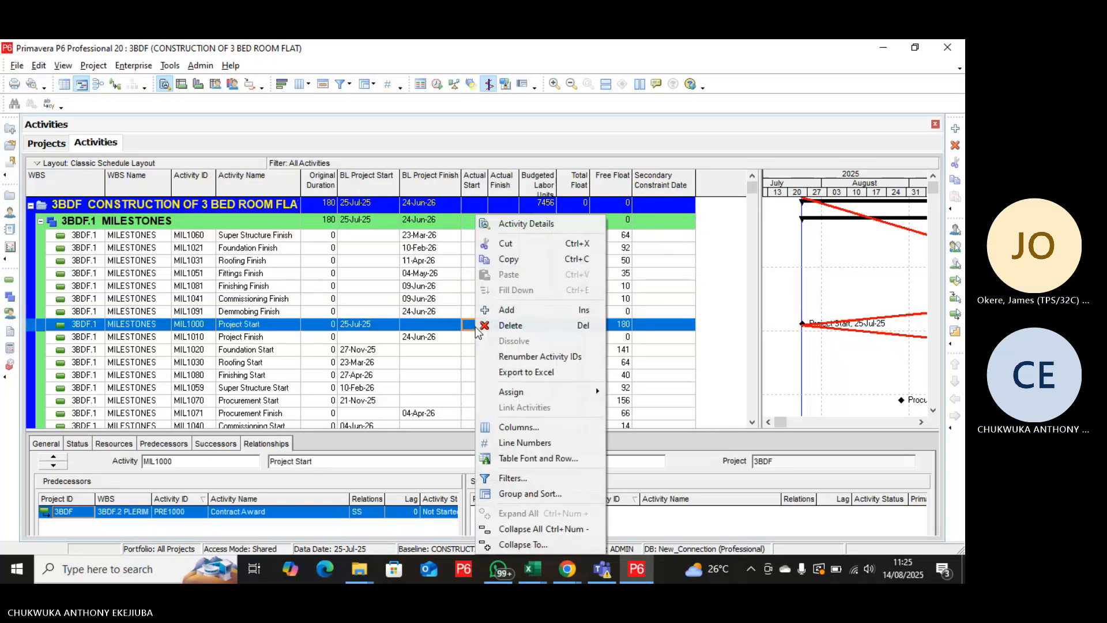
click(525, 430)
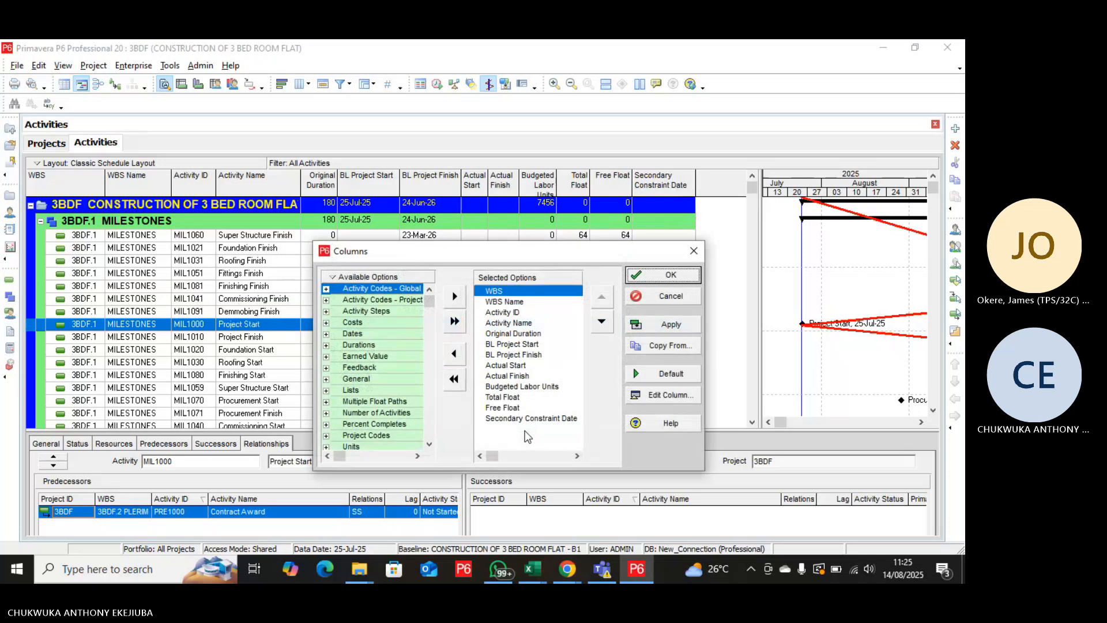
click(524, 420)
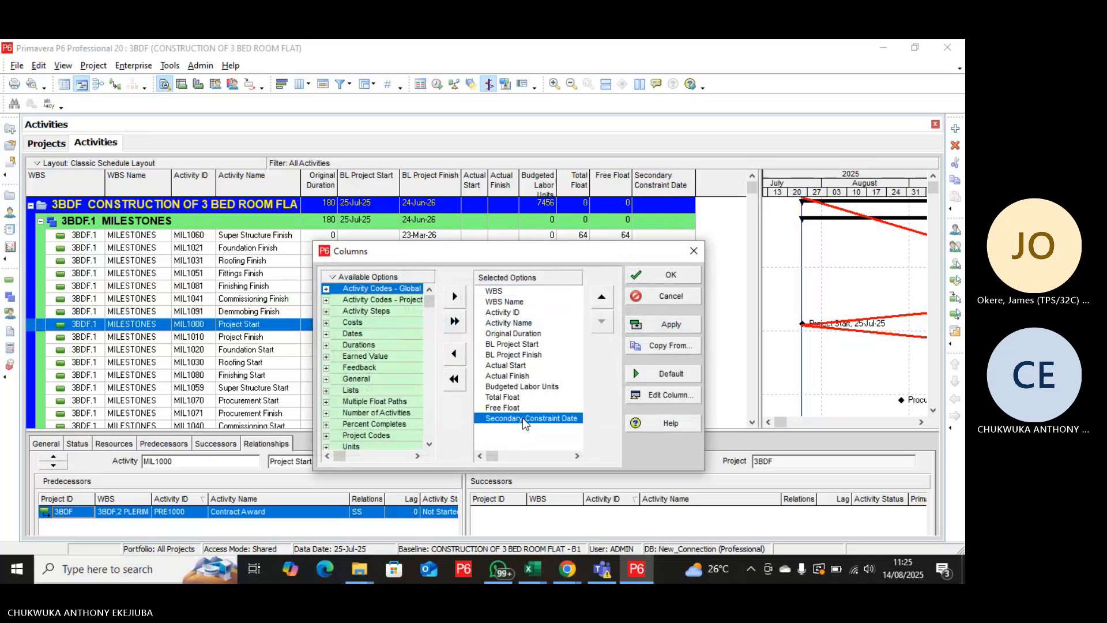
click(455, 354)
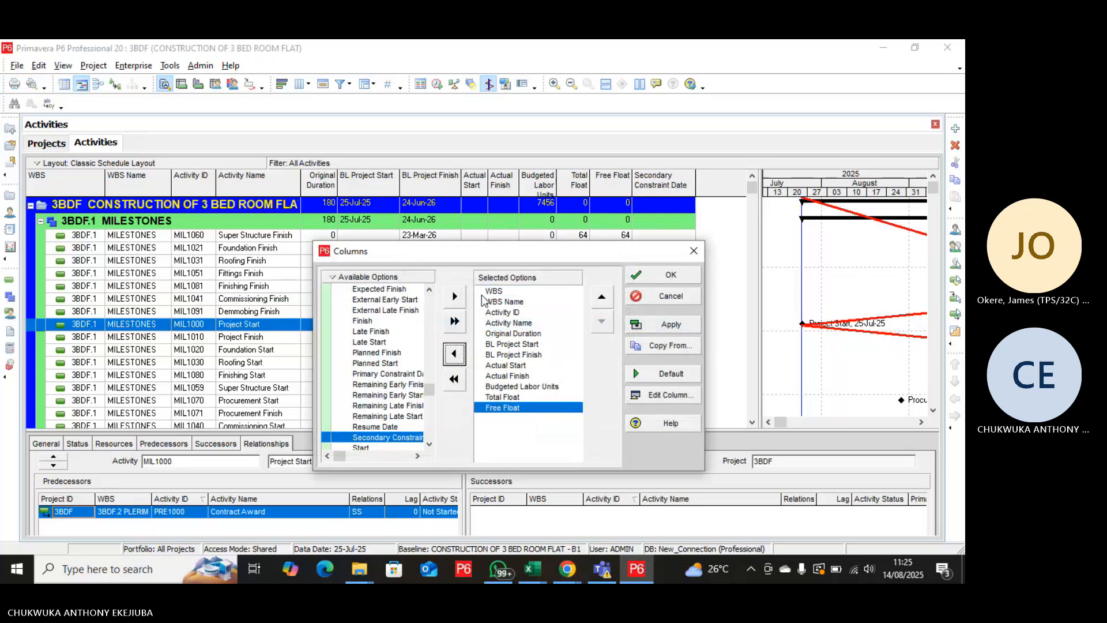
Search the available column options for "cons" and step through the matches under dates, general and project codes.
click(381, 345)
key(ctrl+f)
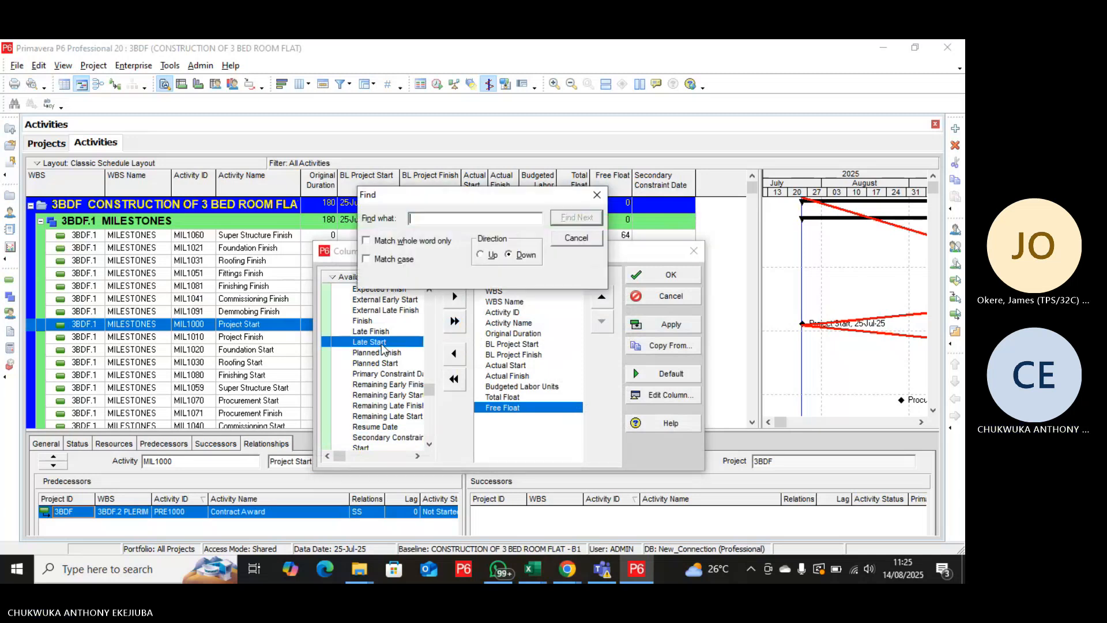
text(c)
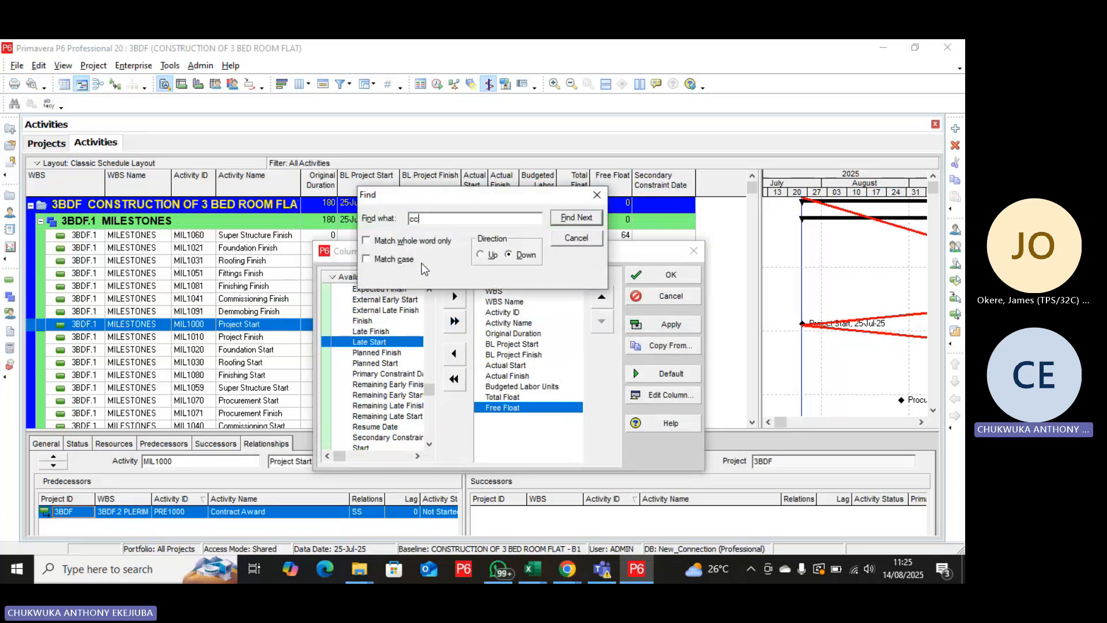
text(ons)
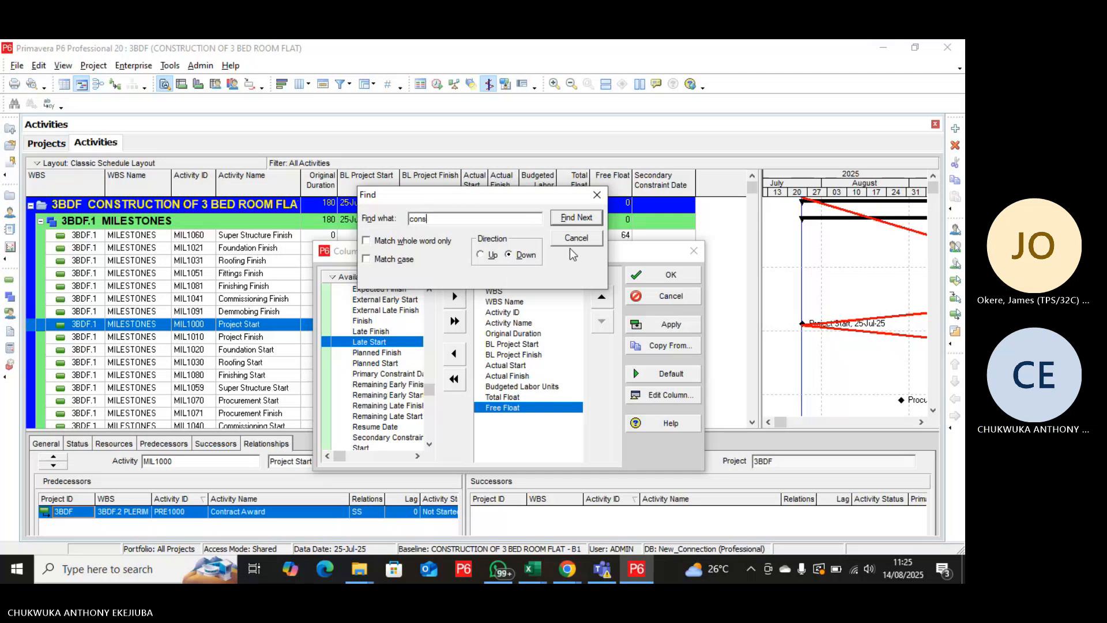
click(575, 218)
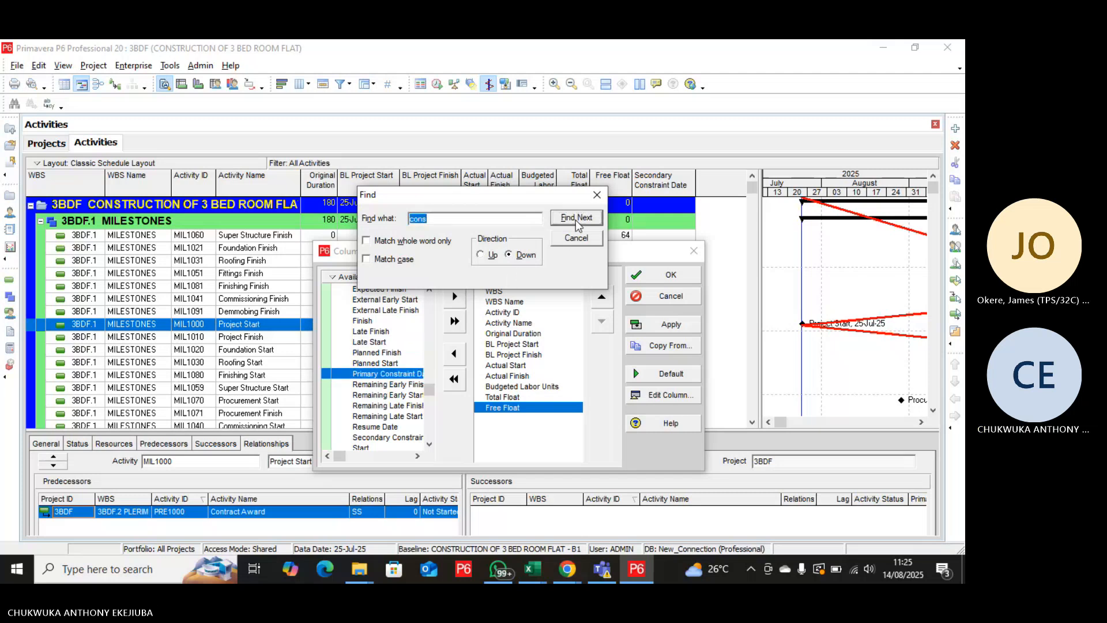
click(575, 219)
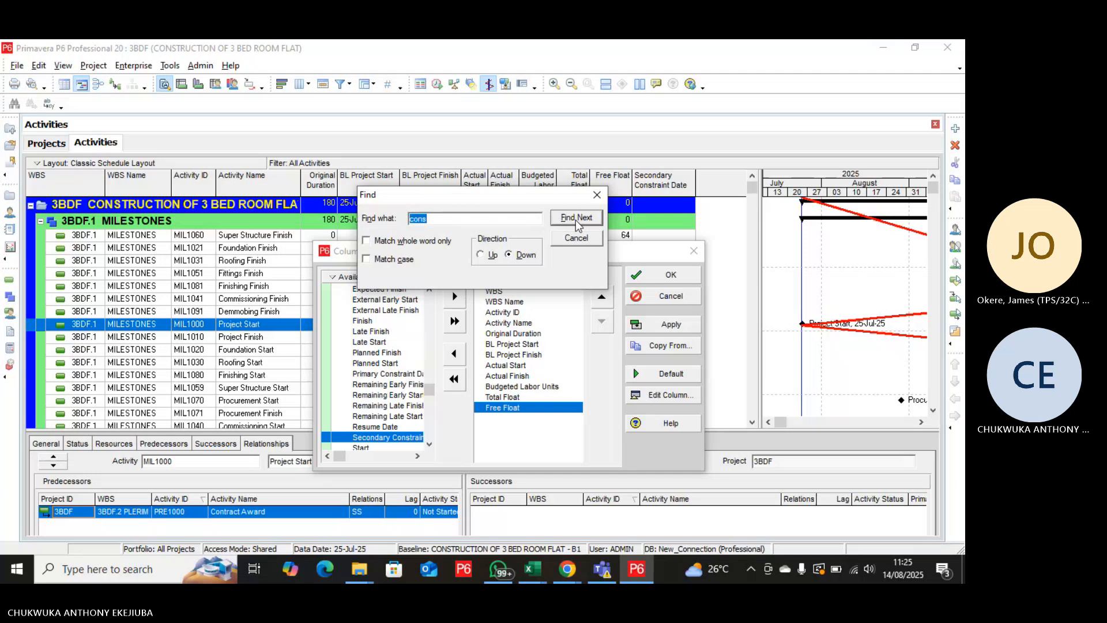
click(575, 219)
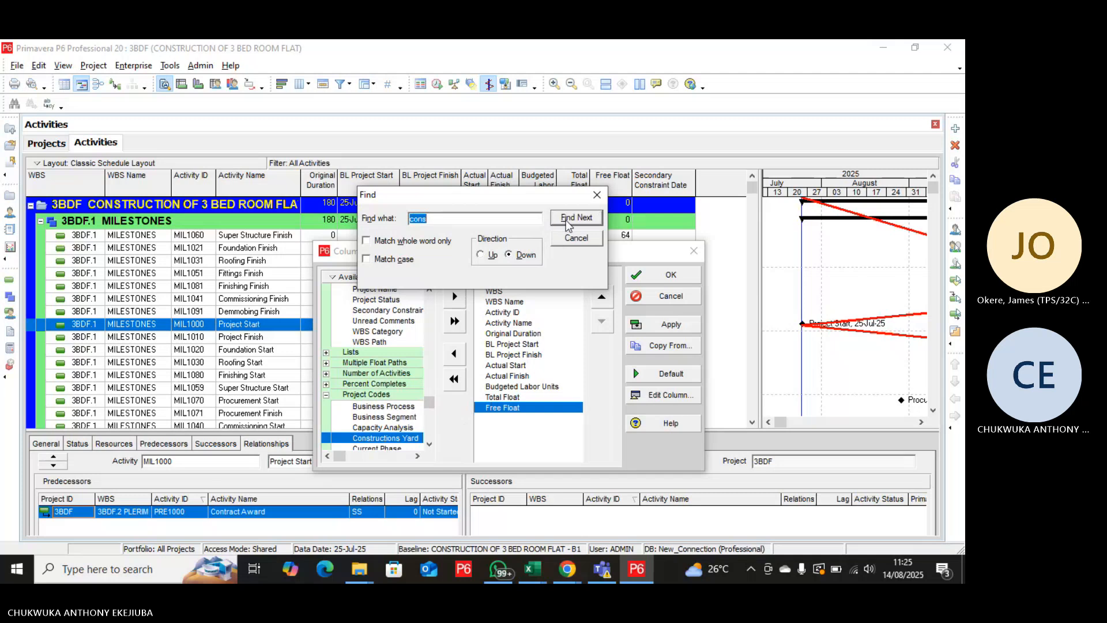
click(575, 219)
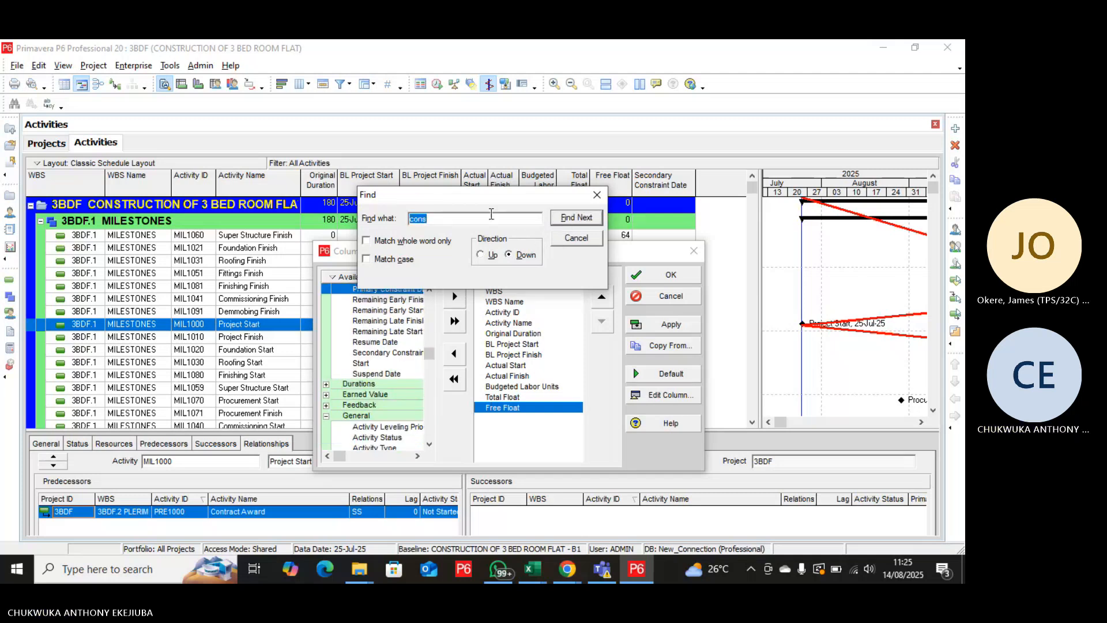
Move the search window clear of the column lists and go through the "cons" matches again, back to Primary Constraint Date.
drag(490, 202, 522, 161)
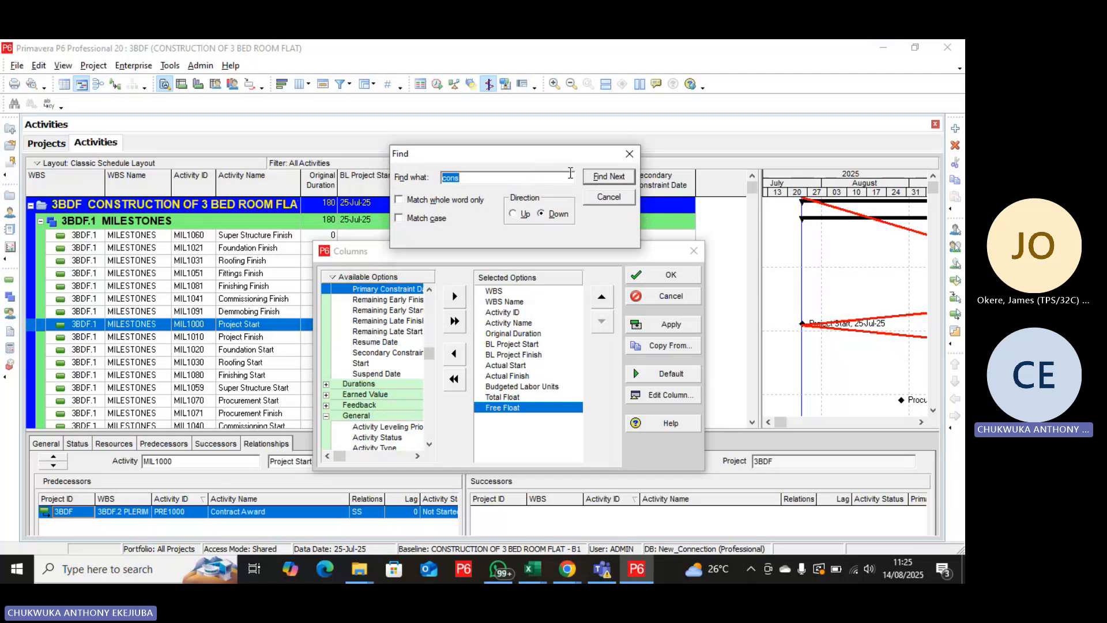
click(600, 176)
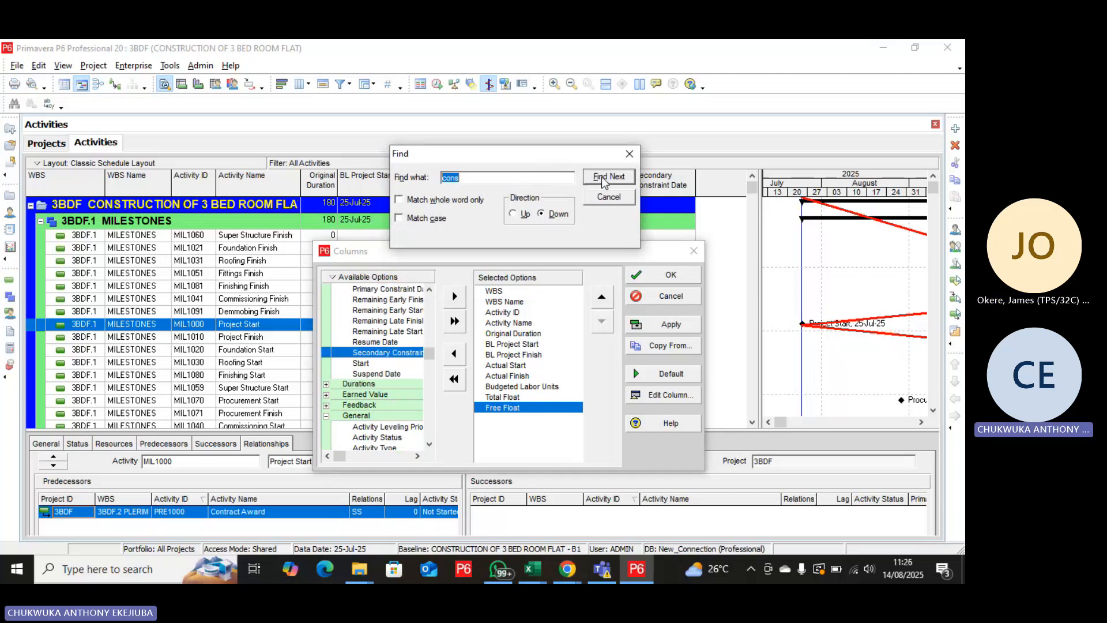
click(601, 176)
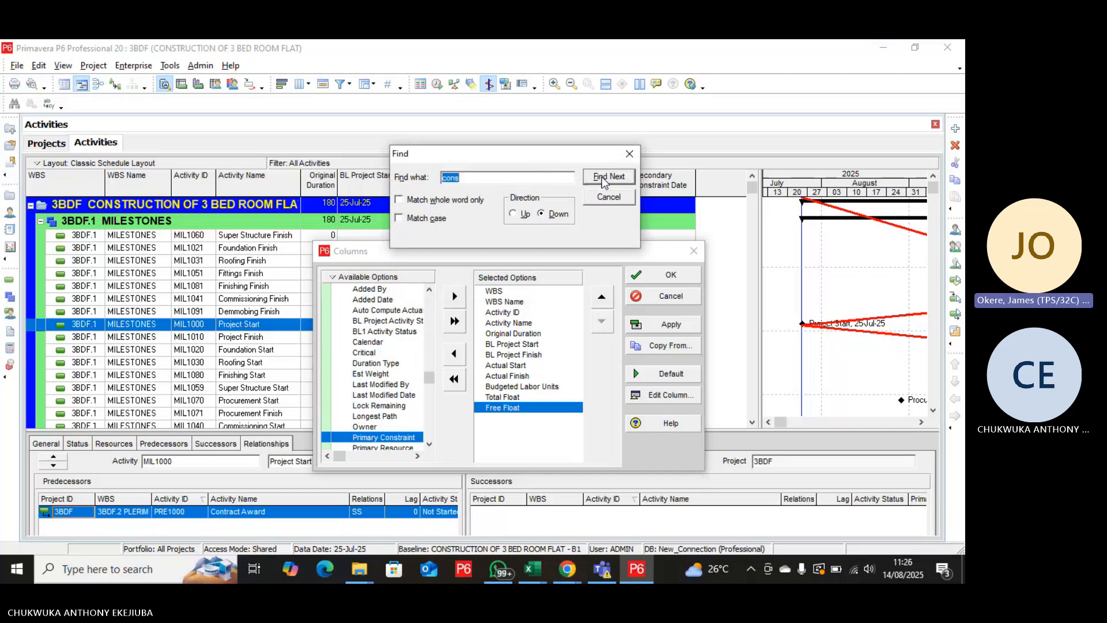
click(600, 176)
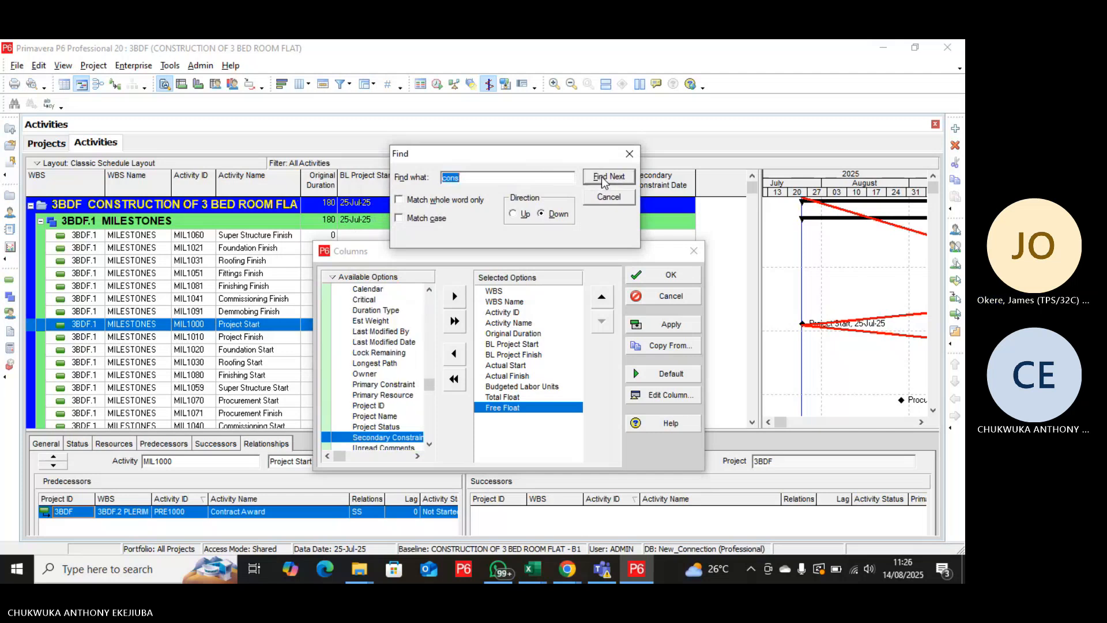
click(601, 176)
click(600, 177)
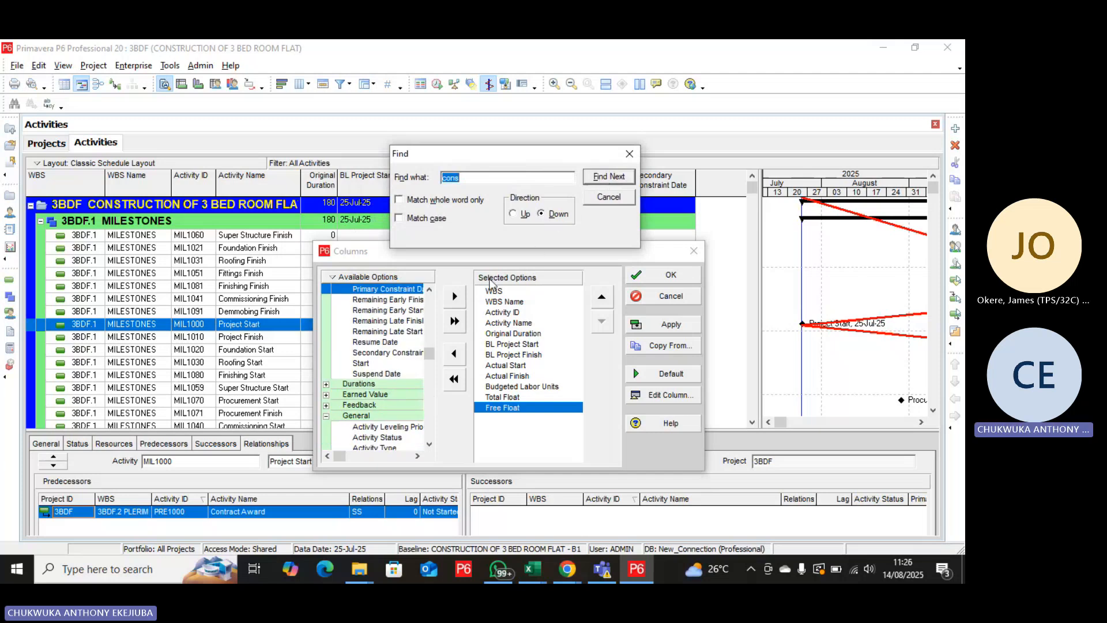
click(403, 292)
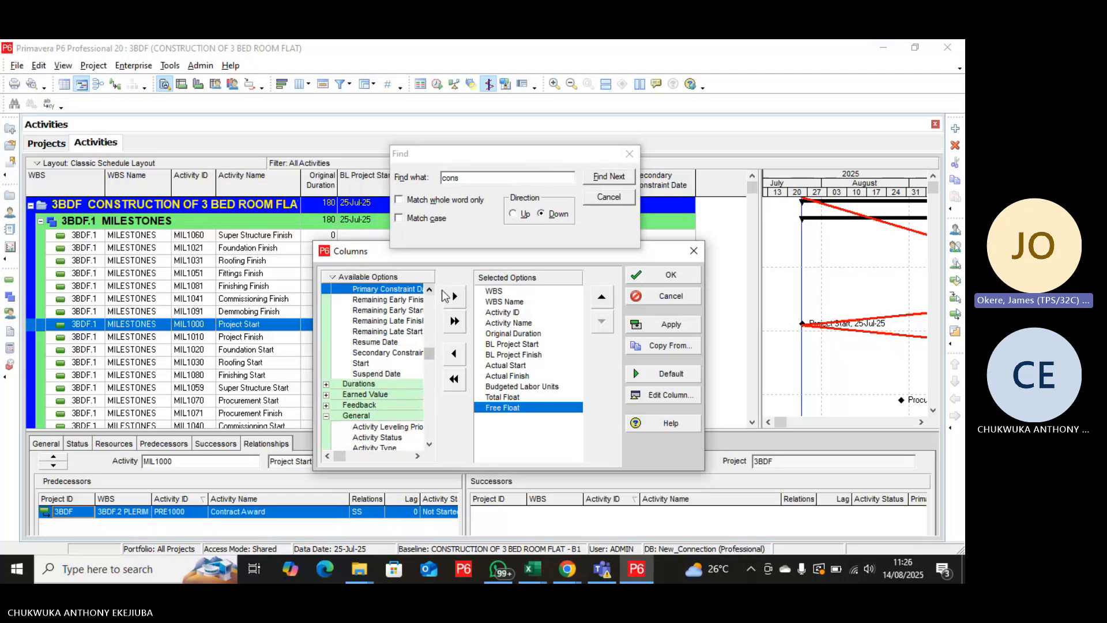
click(455, 295)
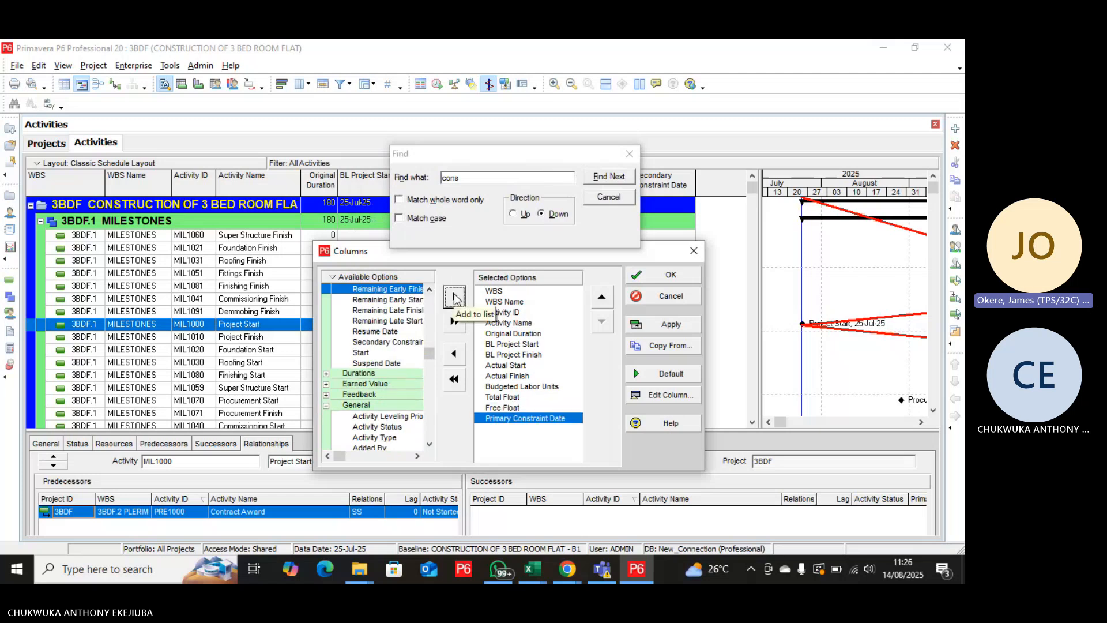
click(455, 354)
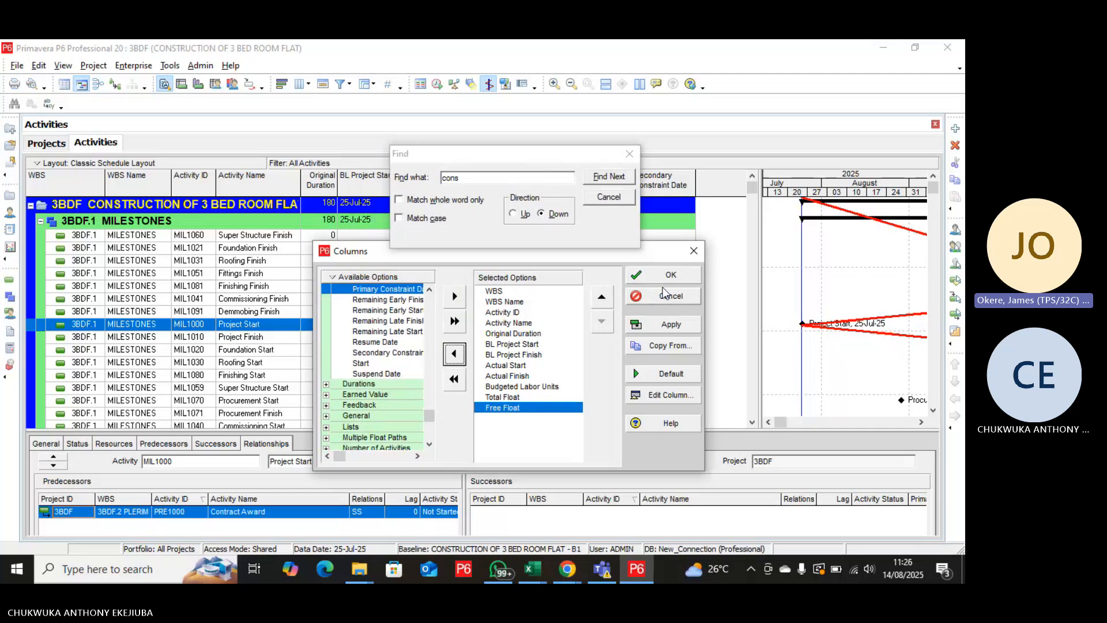
Apply the reduced column selection to the activity table and close the column settings.
click(671, 326)
click(653, 275)
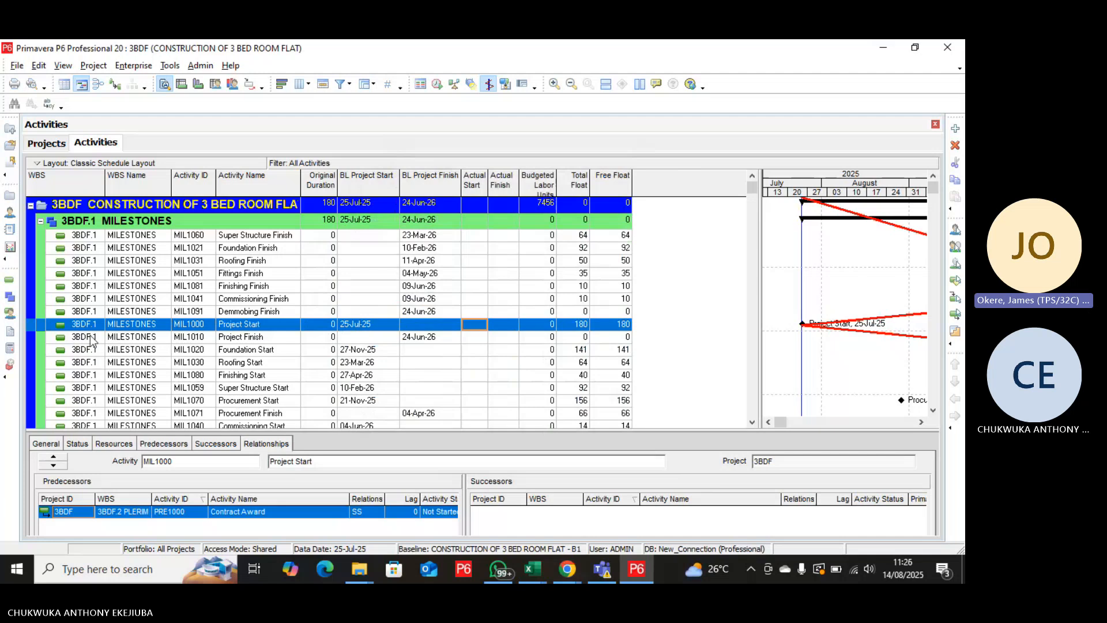
Switch to the project list and check the scheduled finish date of All Initiatives.
click(53, 143)
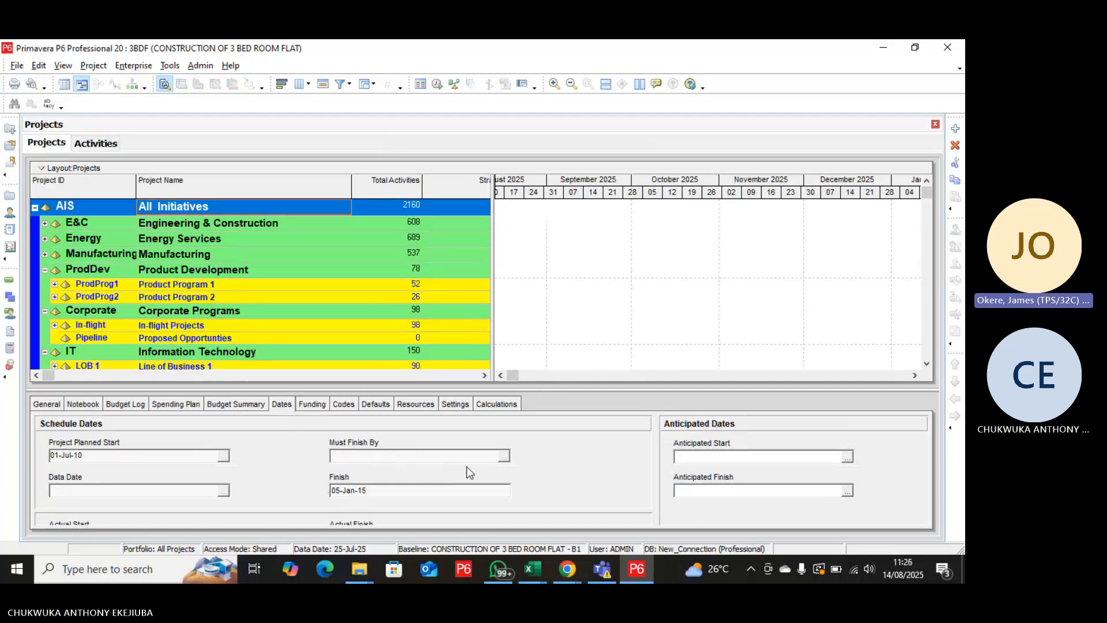
click(374, 491)
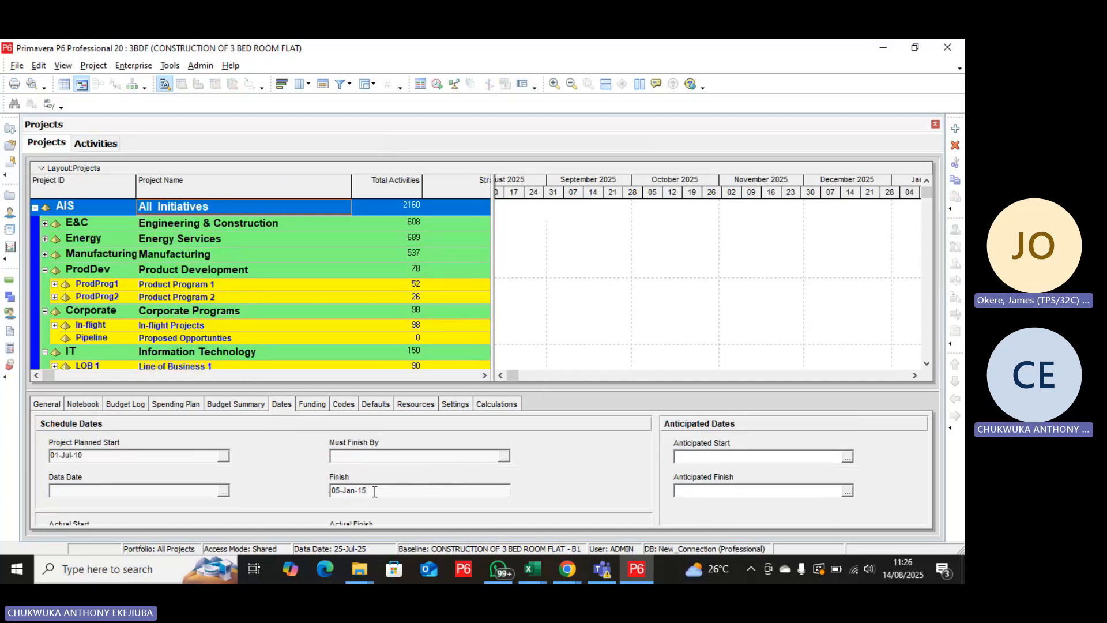
double_click(347, 494)
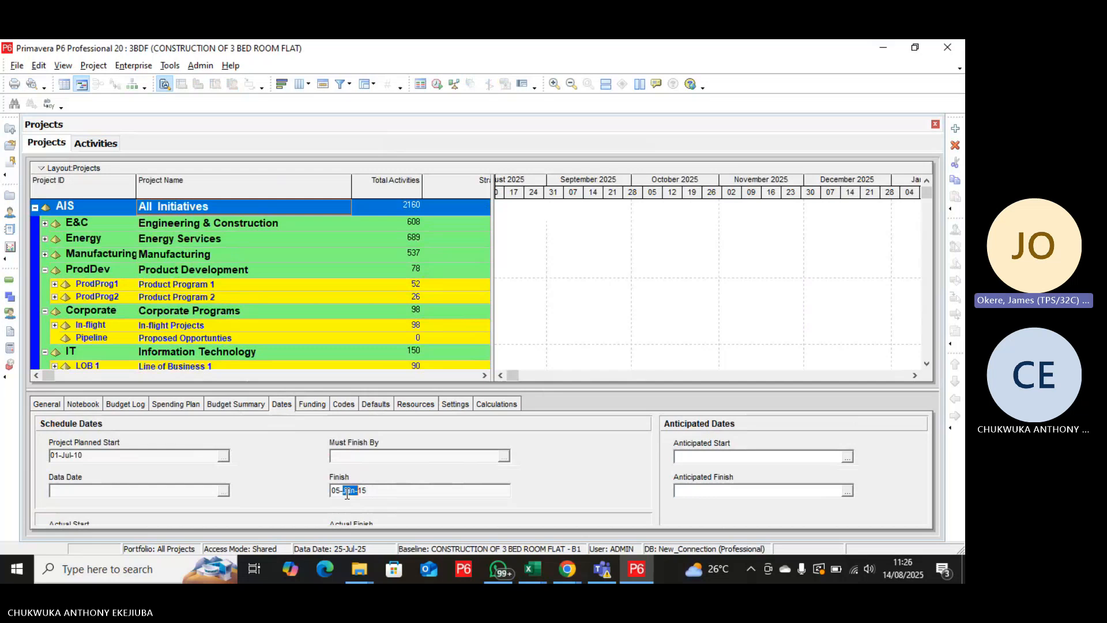
click(347, 494)
double_click(347, 493)
click(404, 495)
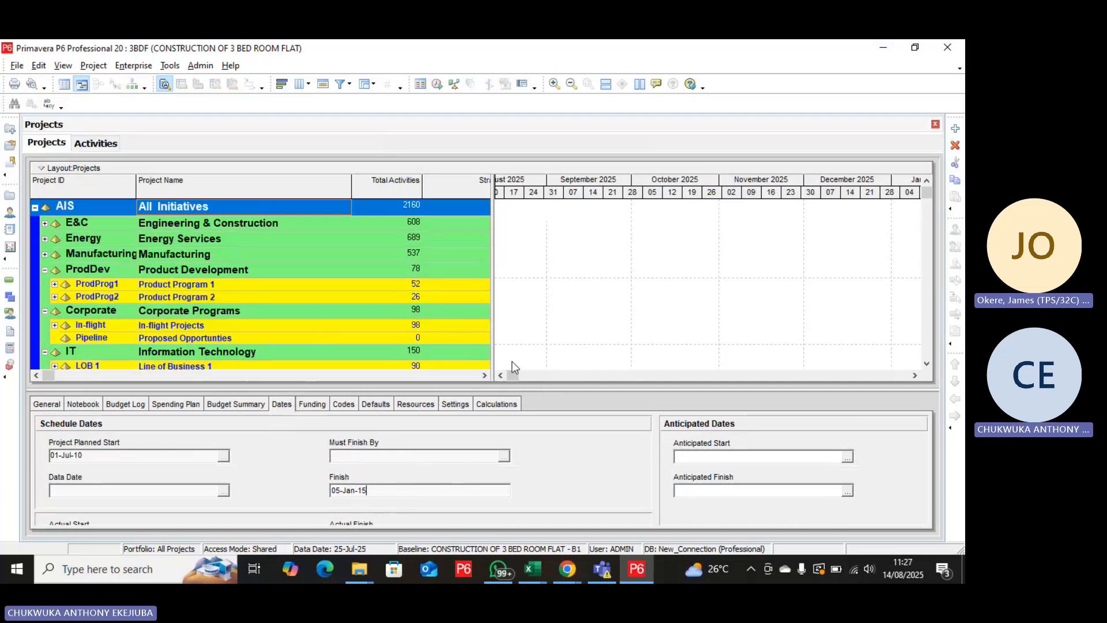
Select the 3BDF project under Construction and check its scheduled finish date.
click(415, 290)
scroll(414, 289, down, 4)
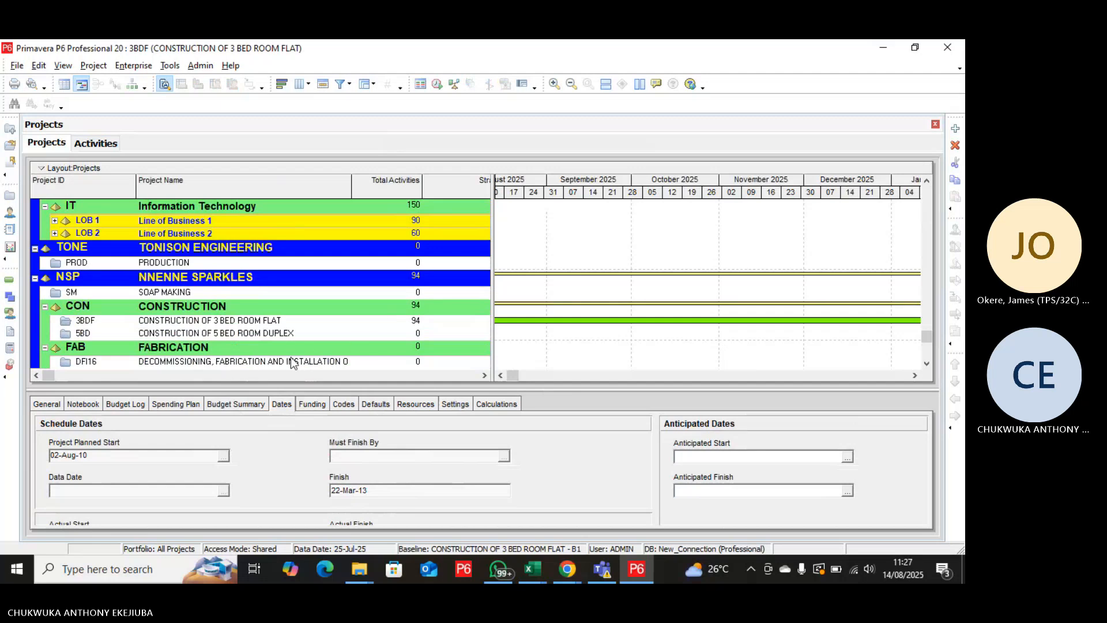
click(287, 321)
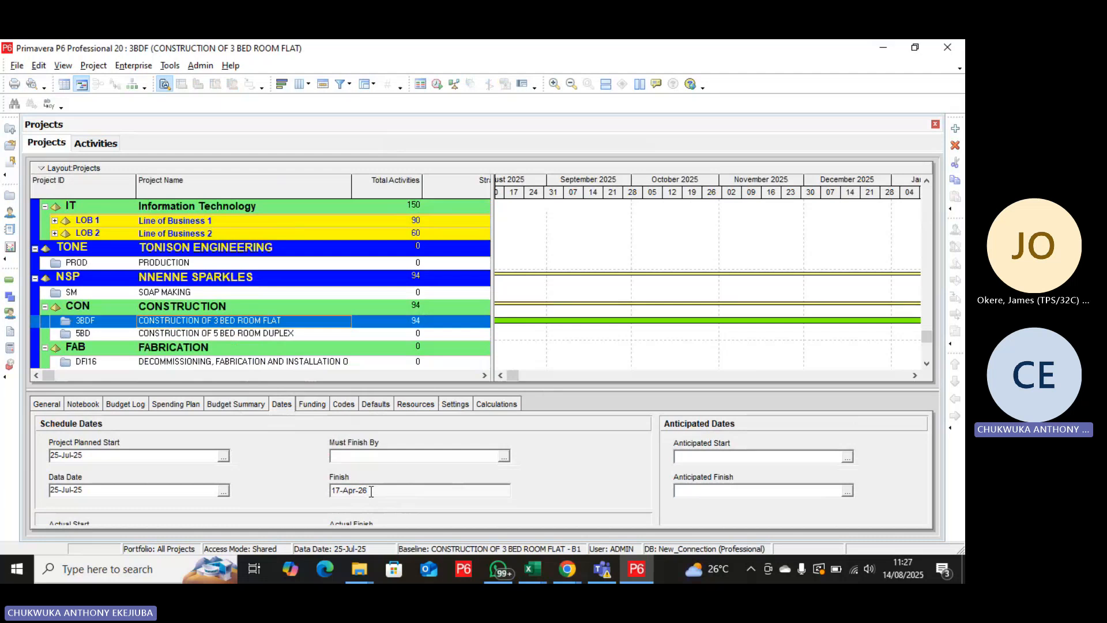
drag(370, 491, 336, 492)
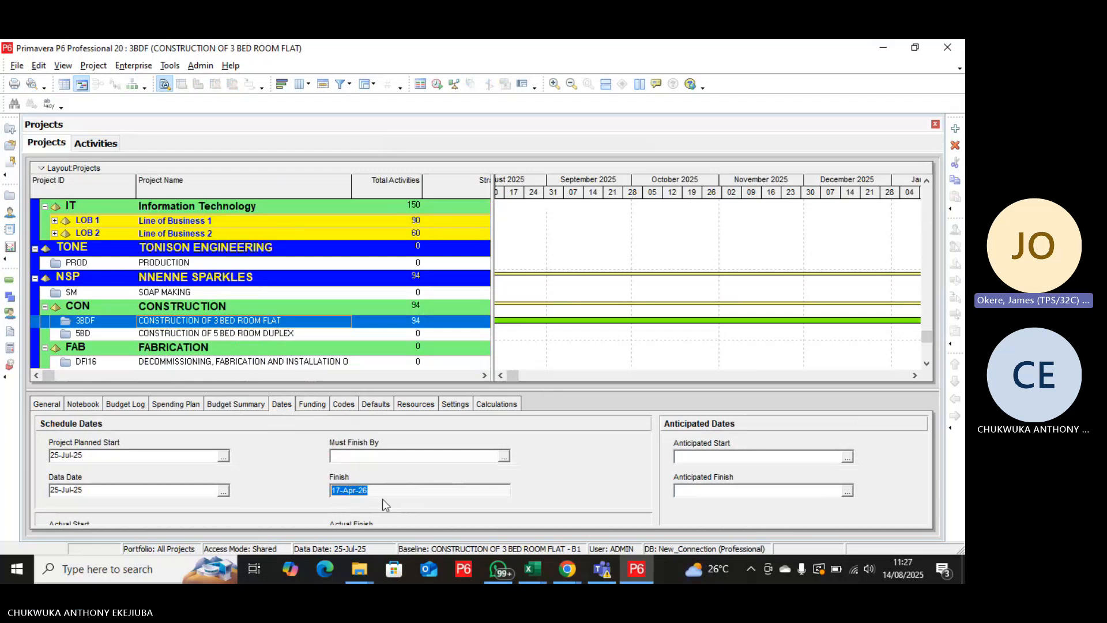
click(407, 494)
Open project 3BDF from the project list and widen the Gantt chart beside its activity table.
right_click(309, 323)
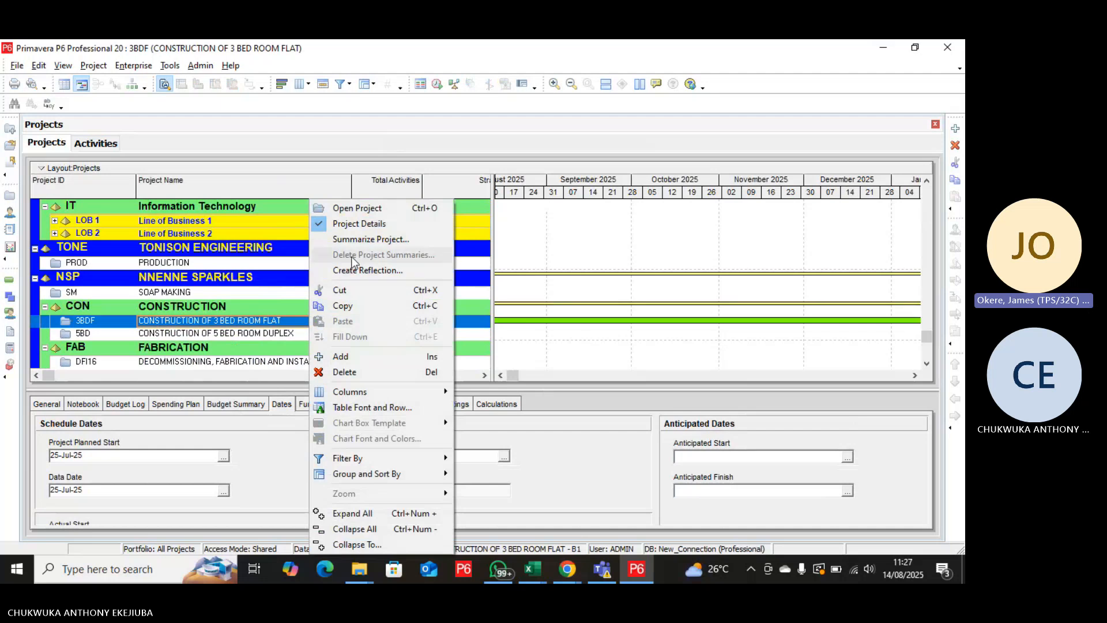
click(362, 210)
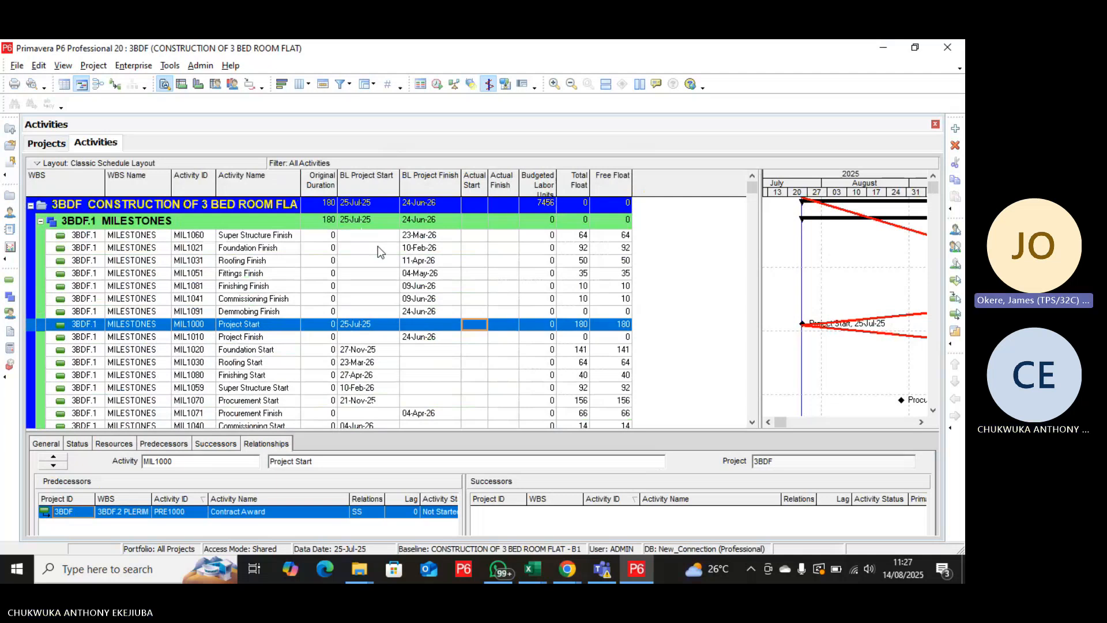
scroll(378, 247, down, 1)
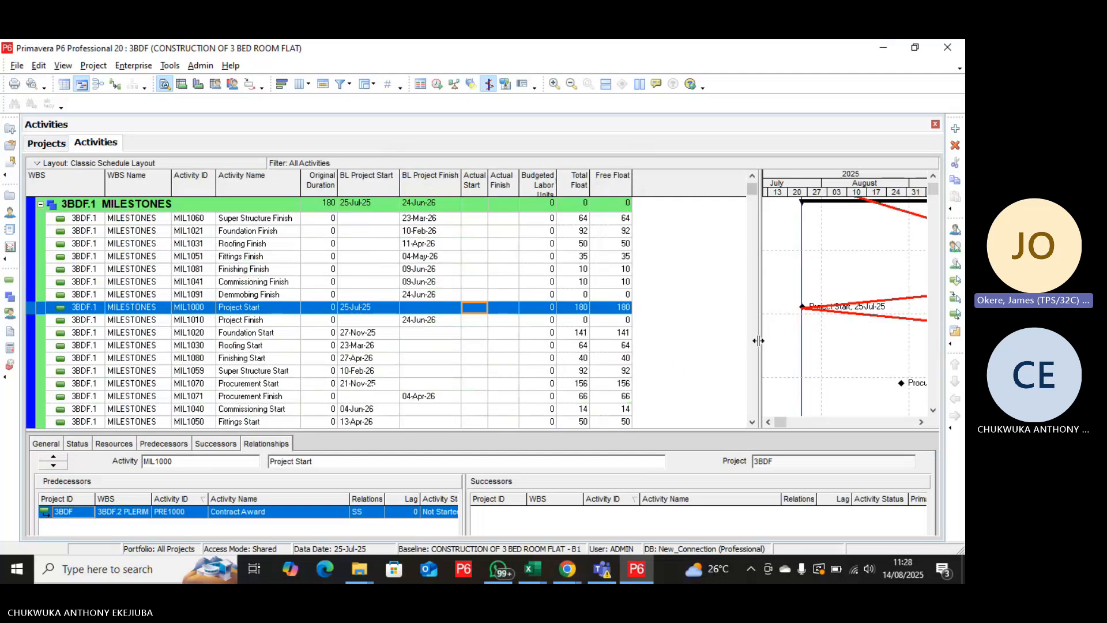
drag(733, 342, 623, 346)
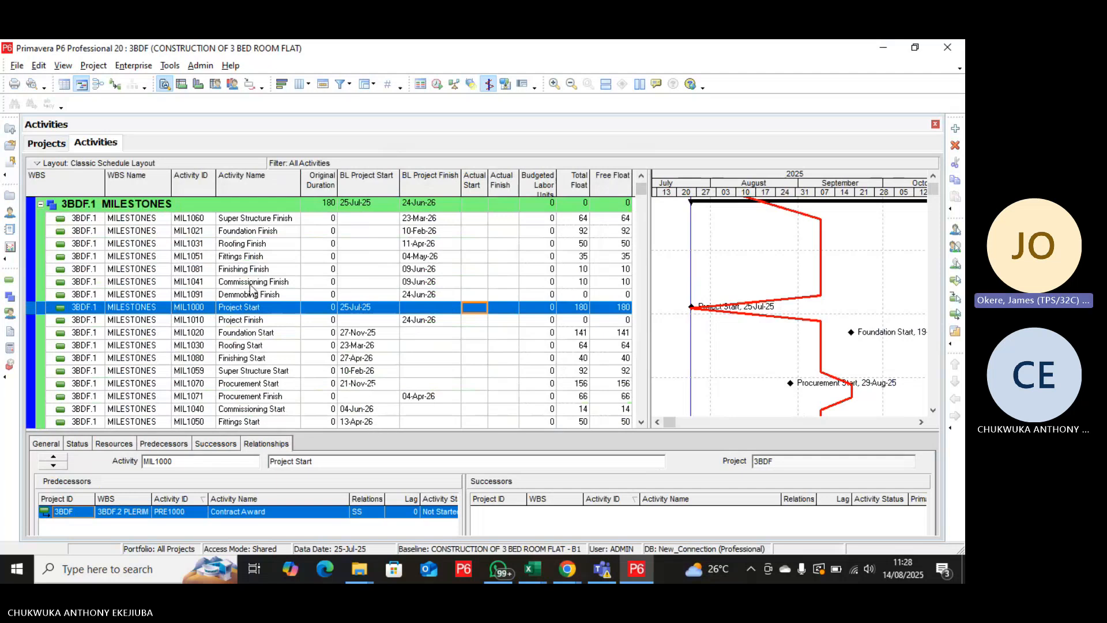
Assign the current project as both the project baseline and the primary user baseline of 3BDF.
click(93, 65)
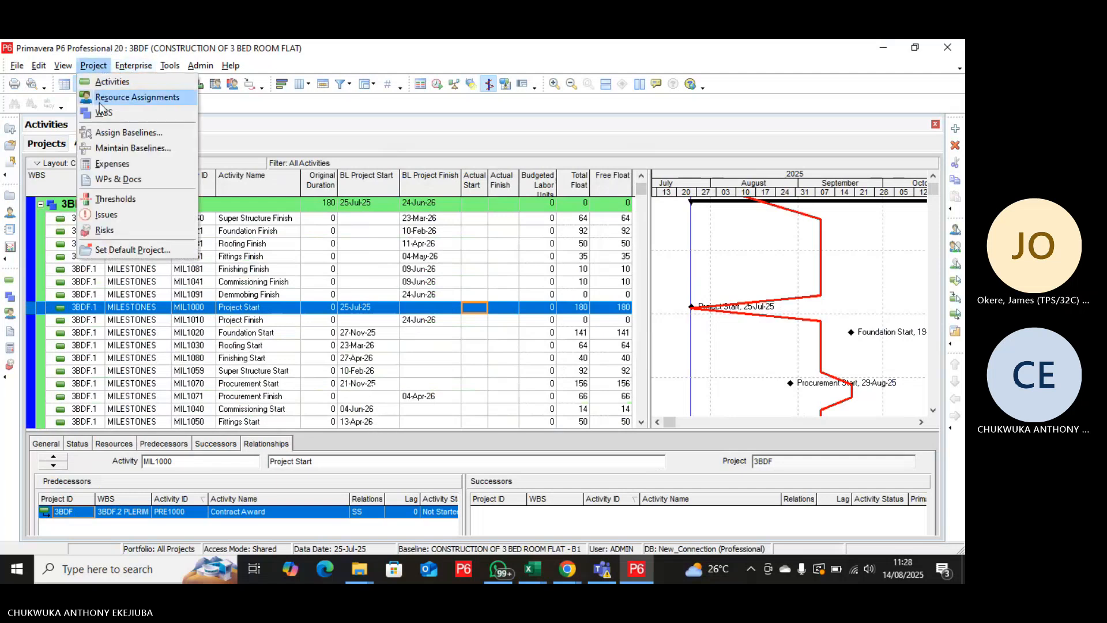
click(127, 134)
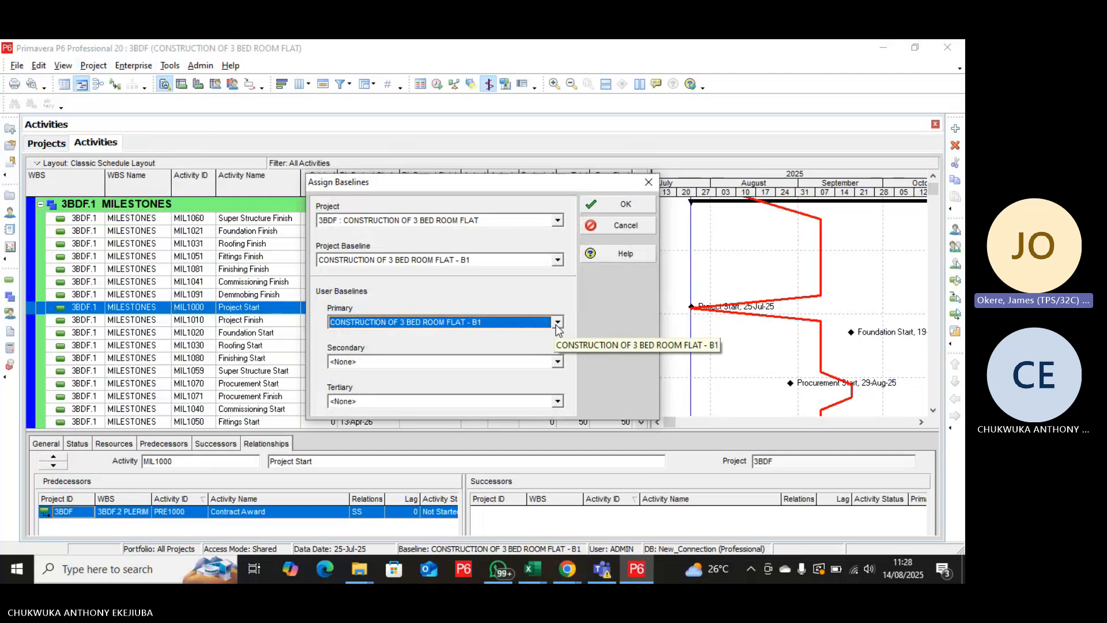
click(558, 264)
click(464, 271)
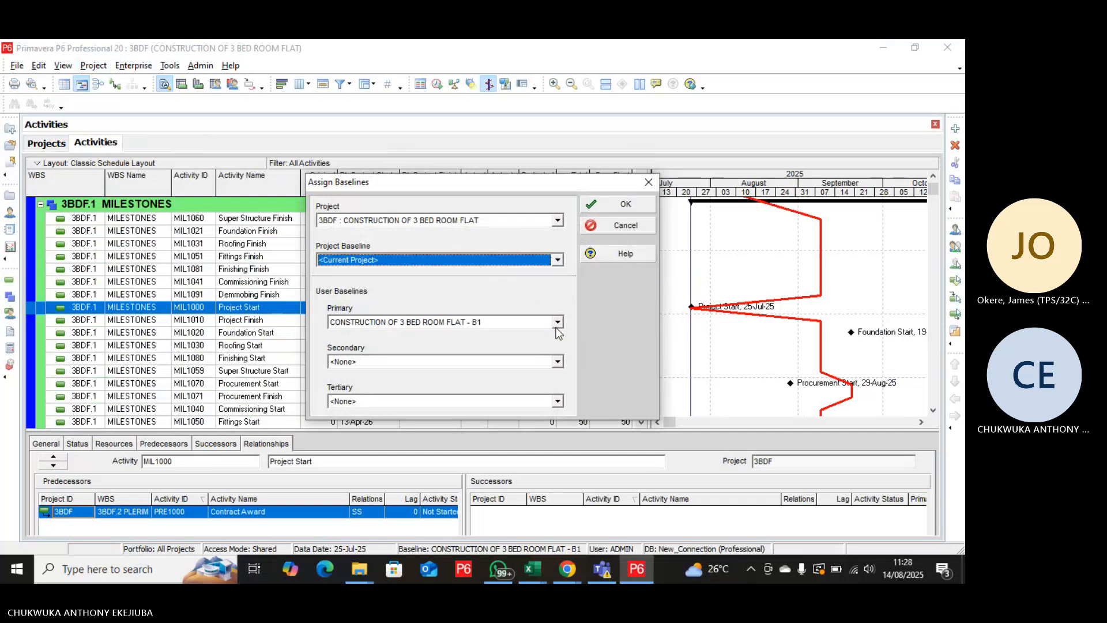
click(558, 322)
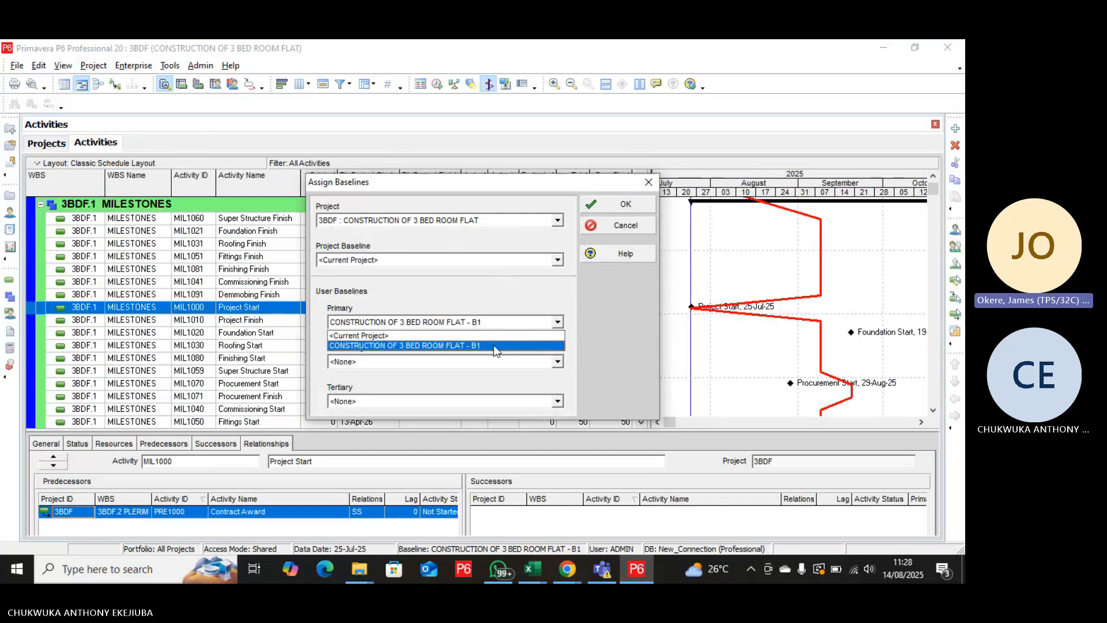
click(449, 339)
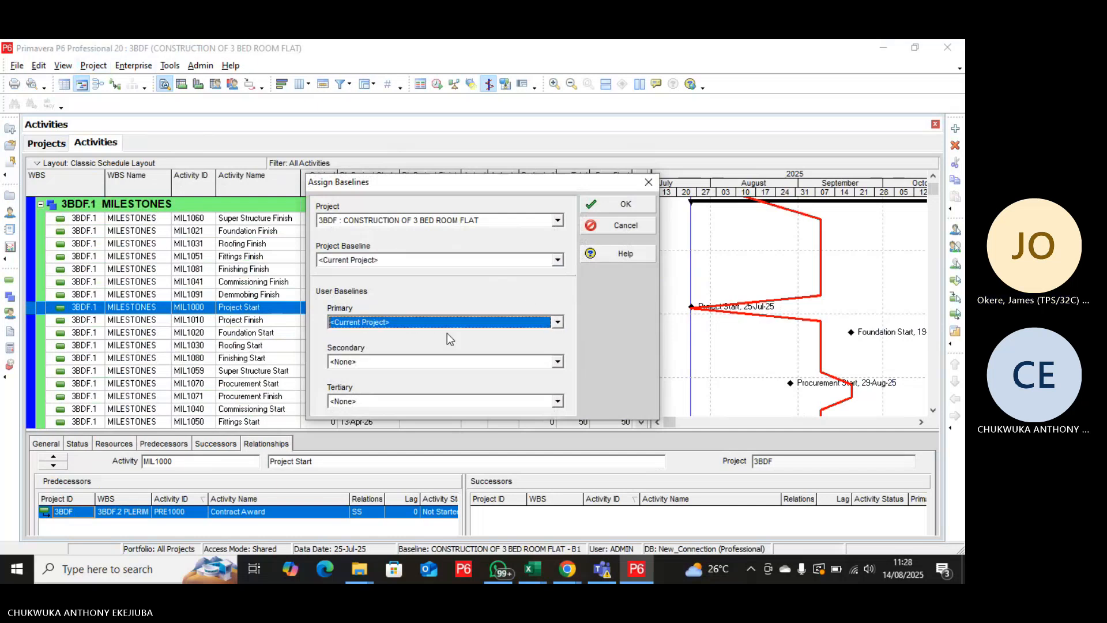
click(622, 208)
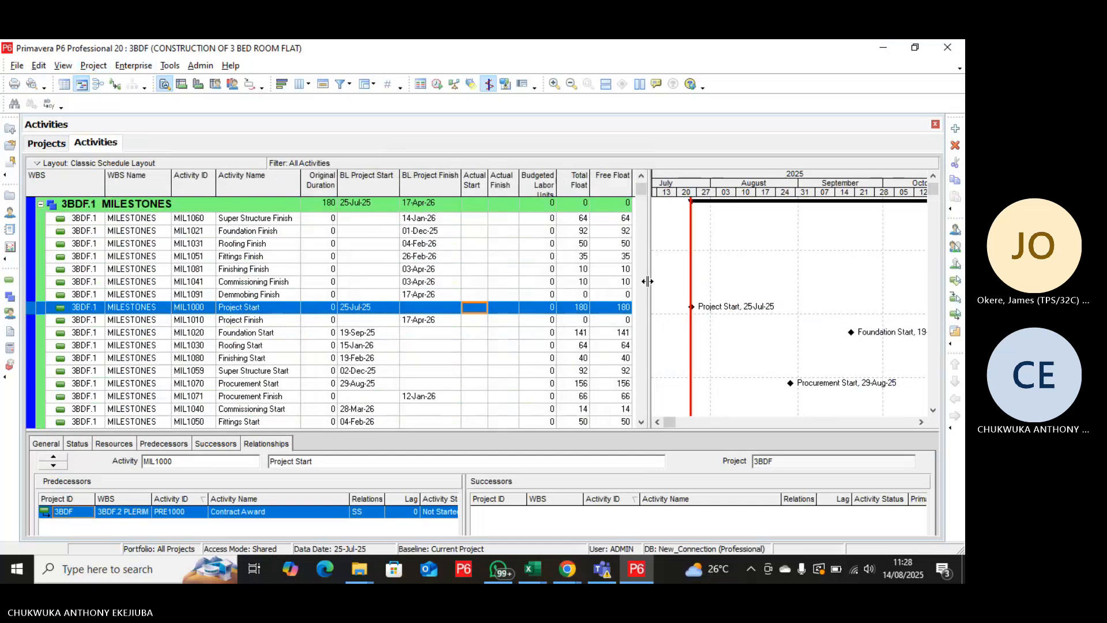
Schedule the project with the 25-Jul-25 data date applied to all open projects.
scroll(713, 309, down, 10)
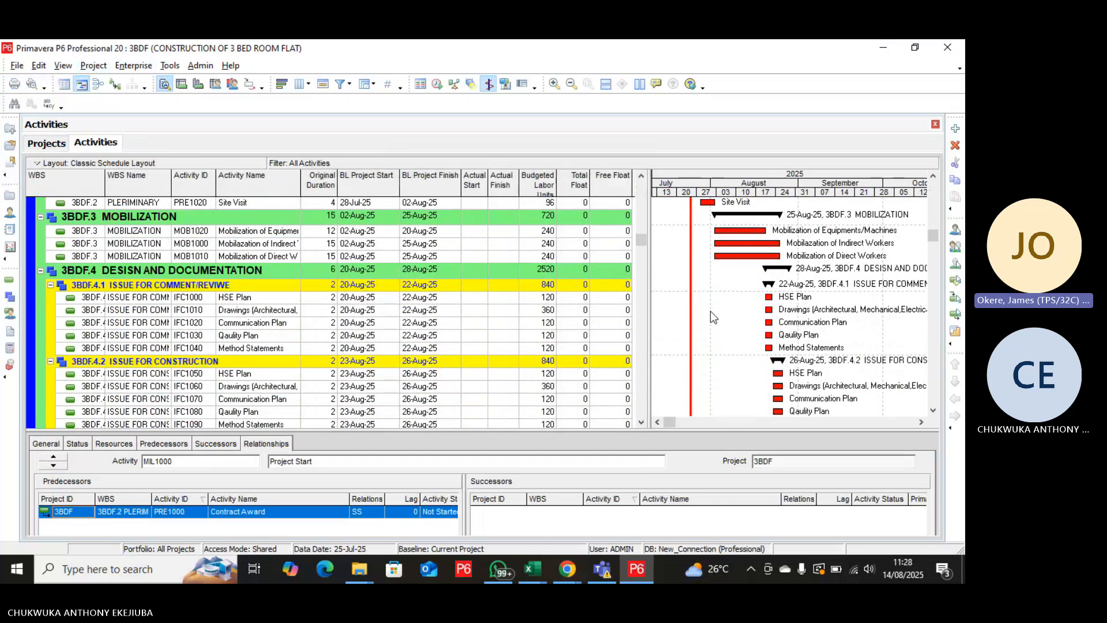
scroll(711, 310, down, 2)
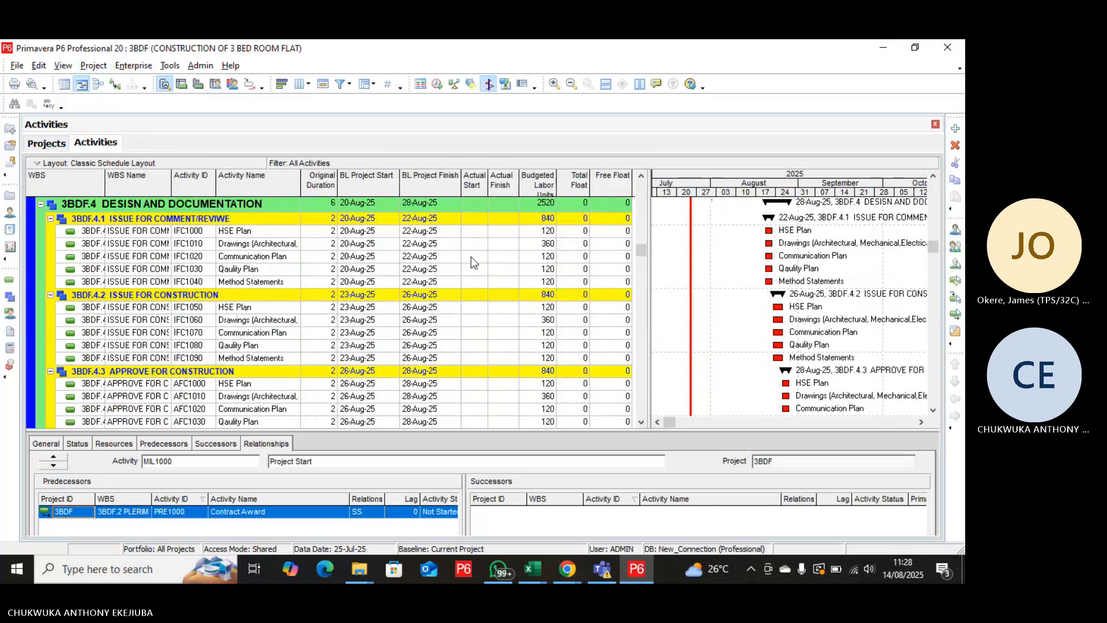
click(436, 84)
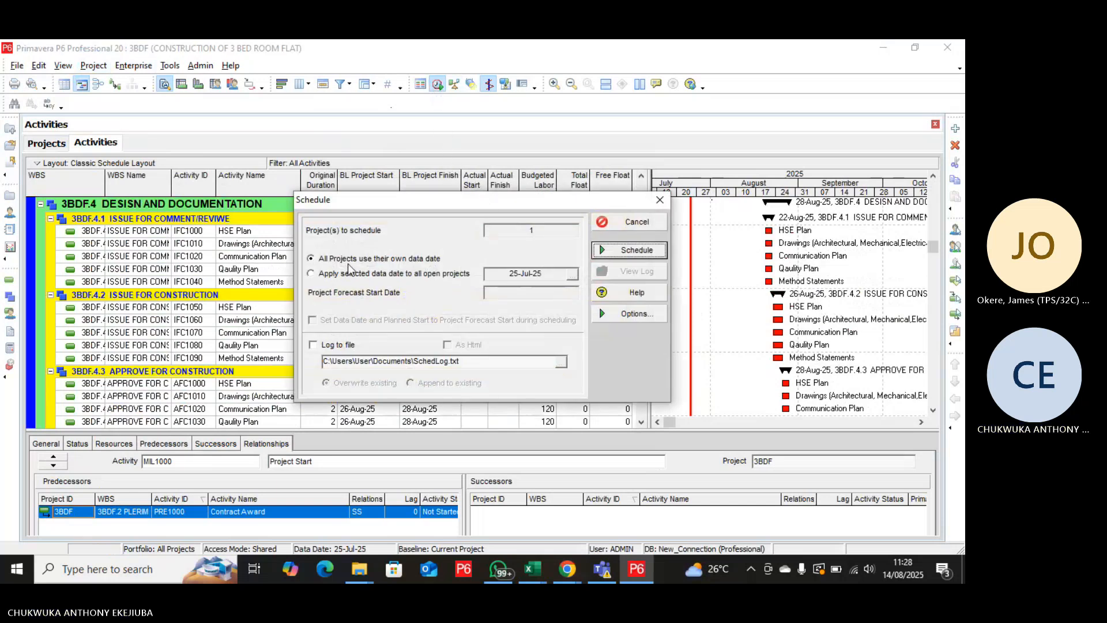
click(311, 273)
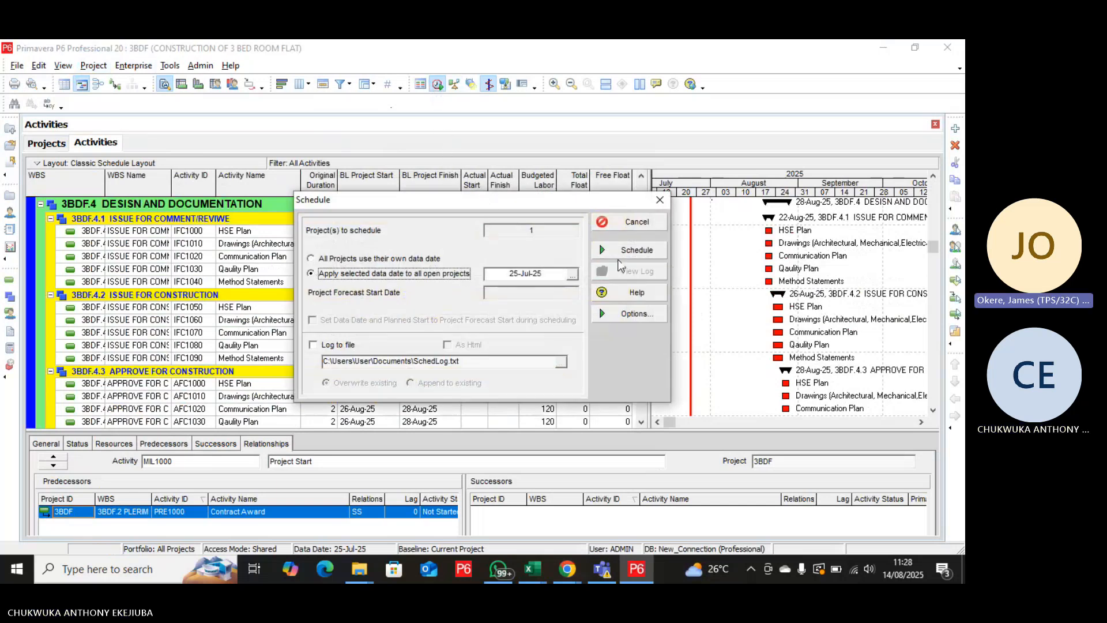
click(623, 257)
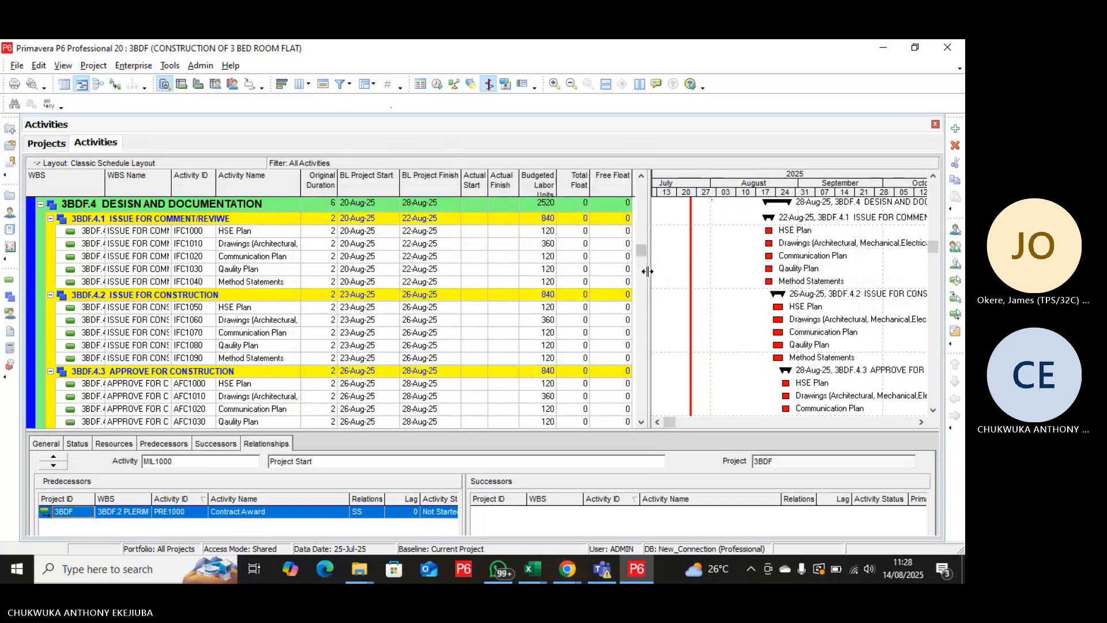
Examine the activities, dates and Gantt bars from design and documentation down to demobilization and closure.
scroll(735, 306, down, 2)
scroll(732, 306, down, 5)
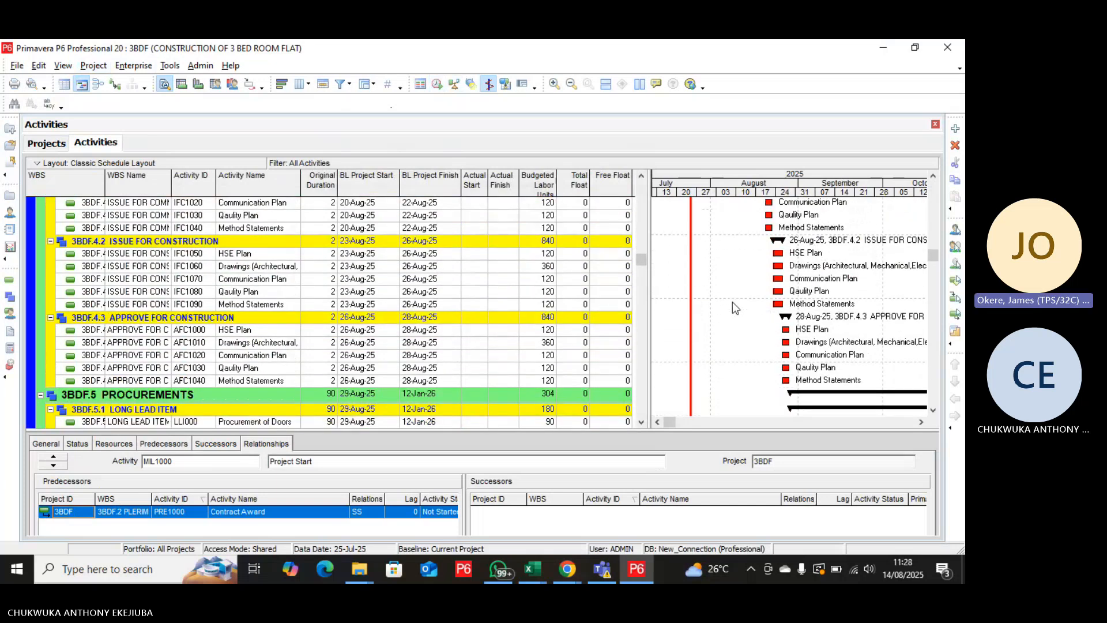
scroll(729, 304, down, 7)
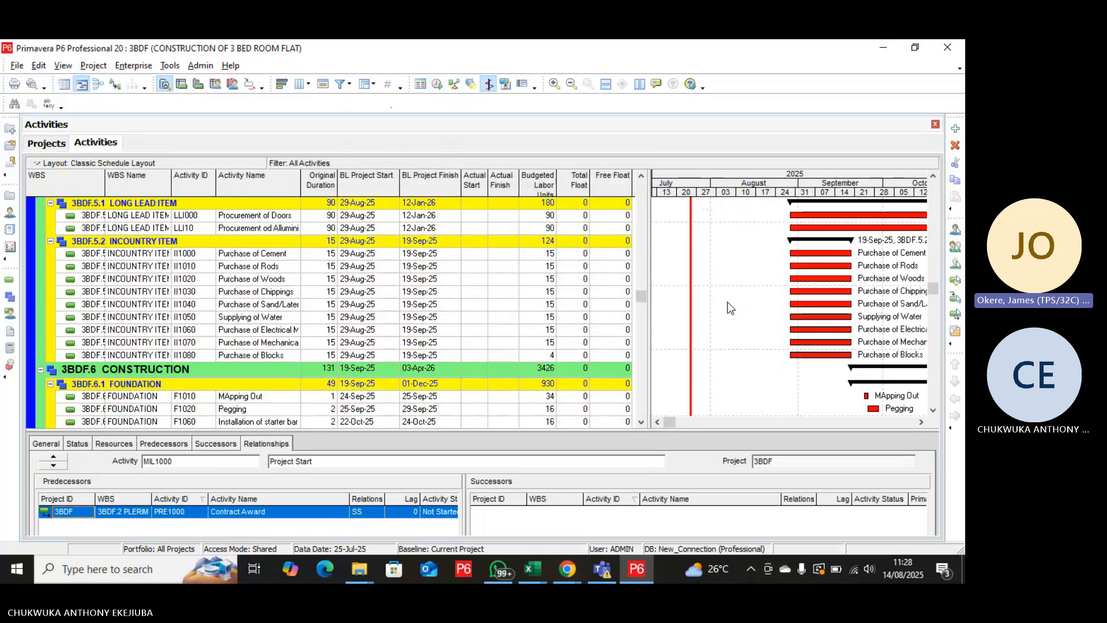
scroll(730, 308, down, 9)
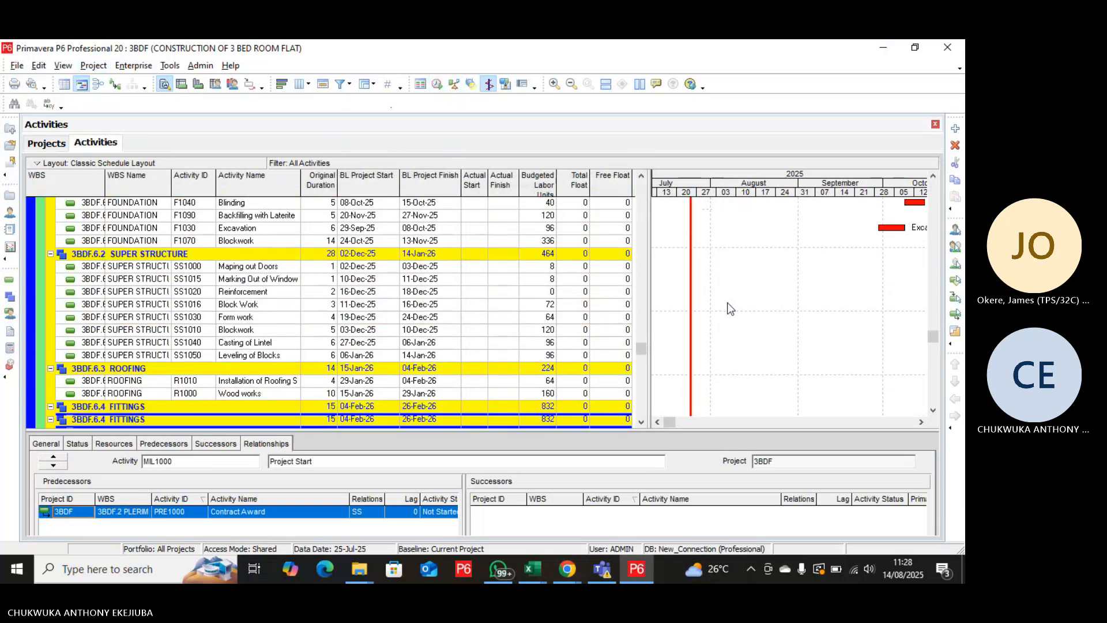
scroll(729, 308, down, 2)
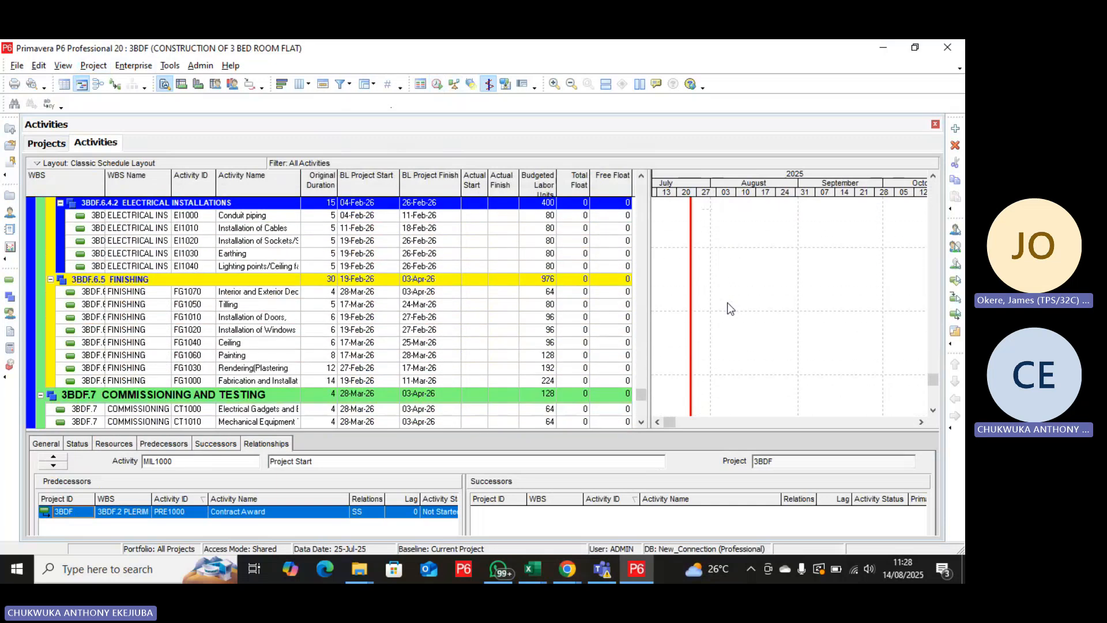
scroll(729, 308, up, 8)
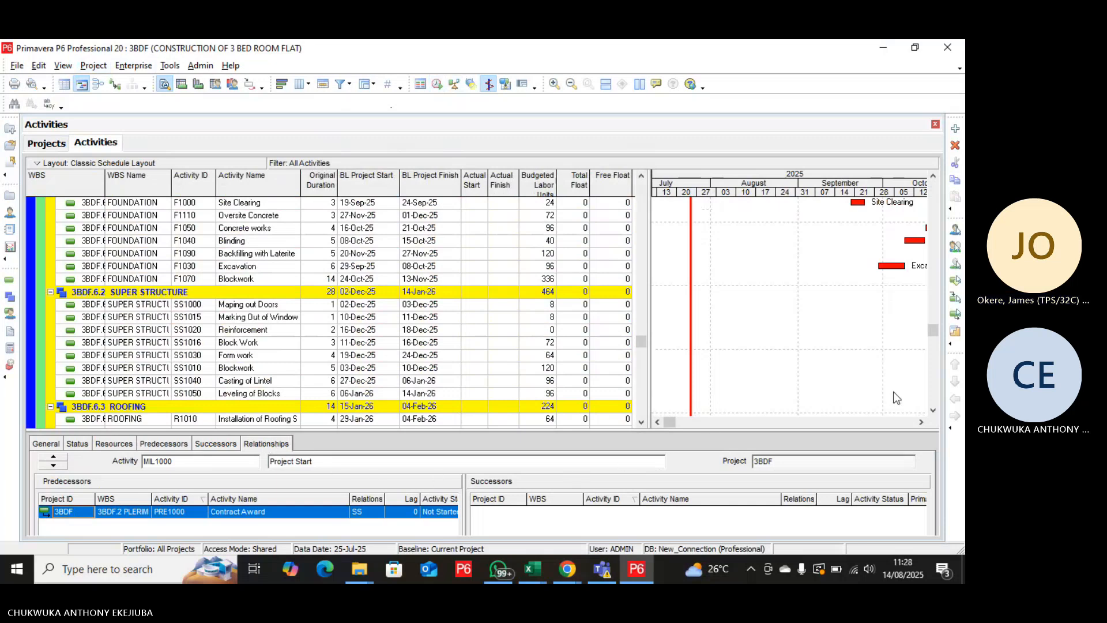
click(933, 411)
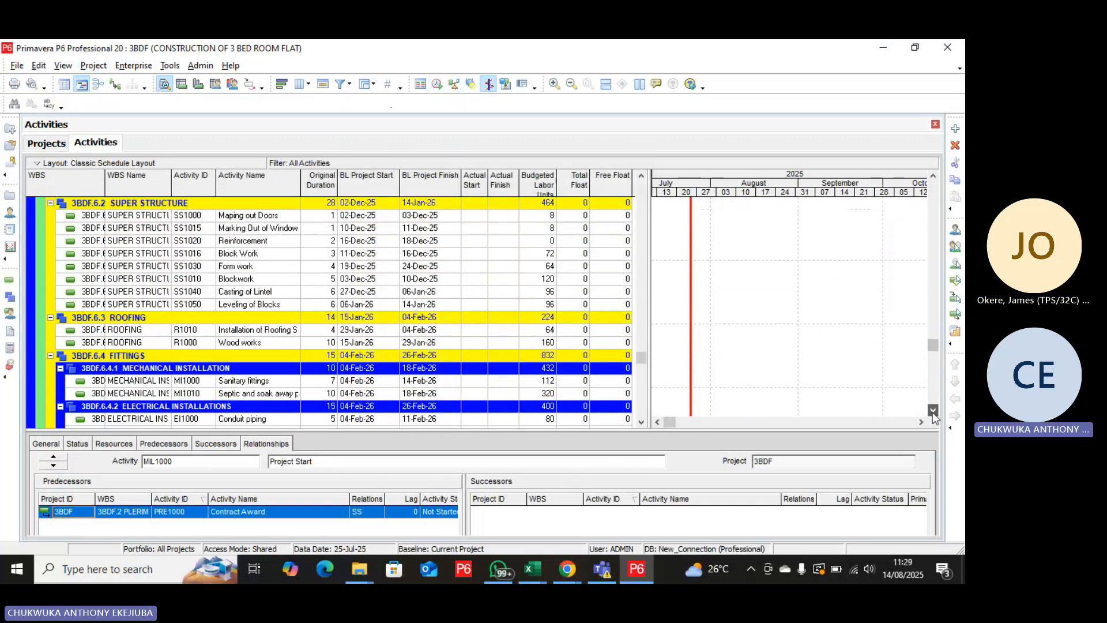
click(932, 412)
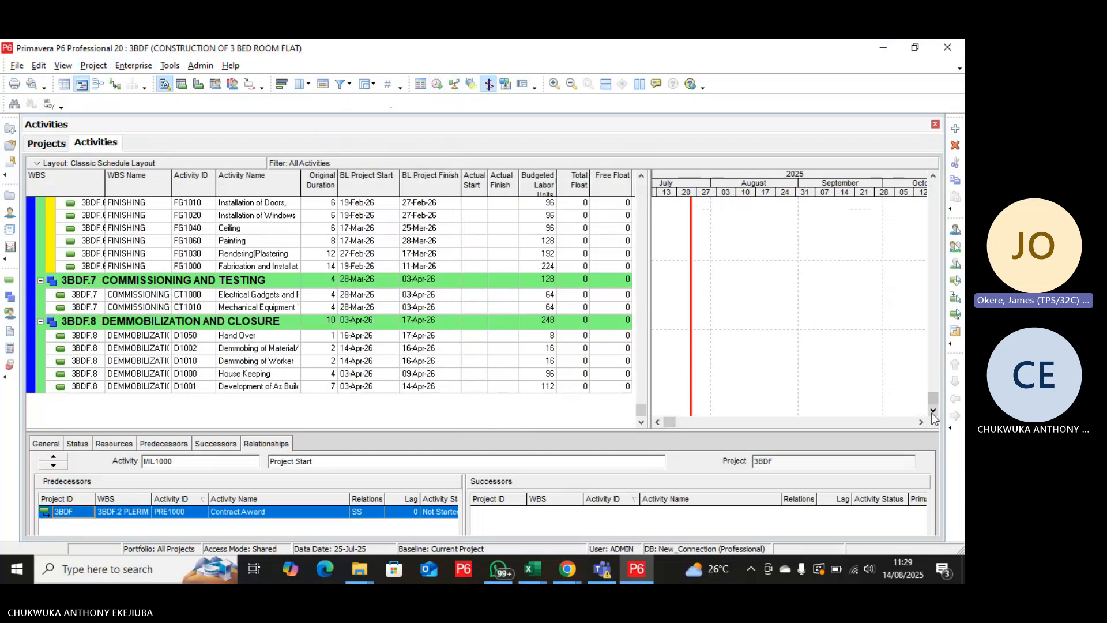
Show the relationship lines in the Gantt chart and review them from the preliminary and mobilization activities up to the milestones.
click(489, 87)
click(114, 87)
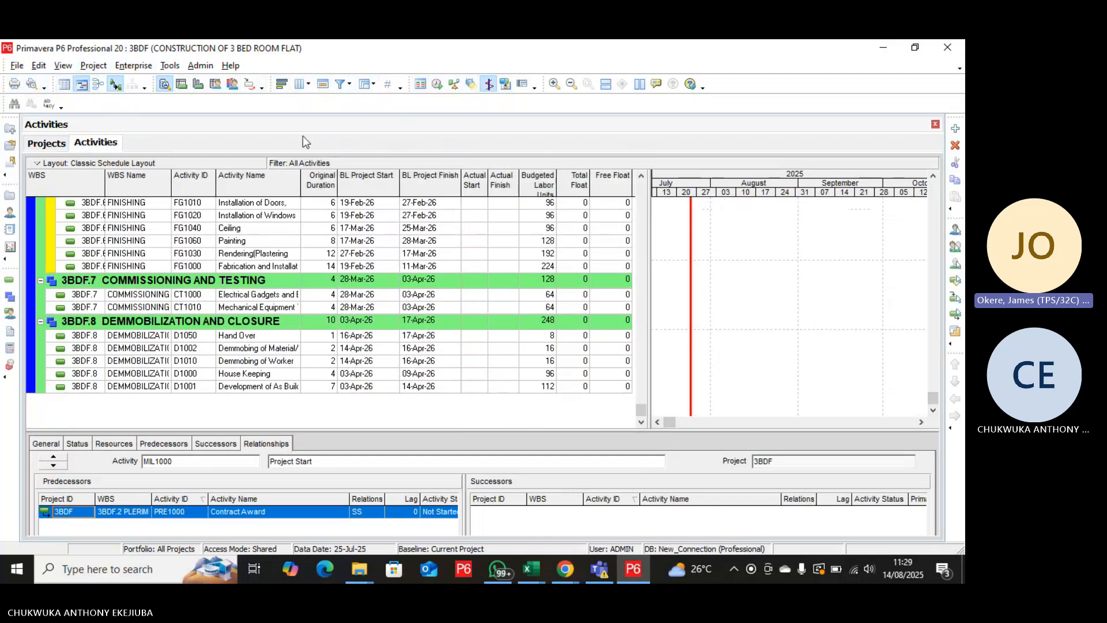
drag(933, 398, 964, 225)
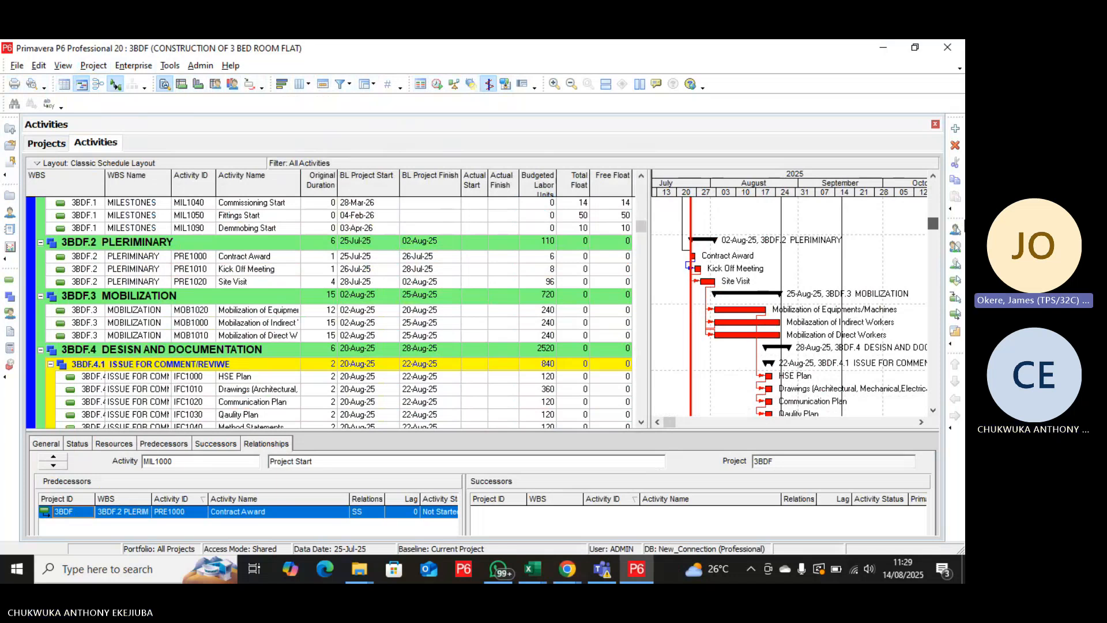
scroll(329, 311, up, 7)
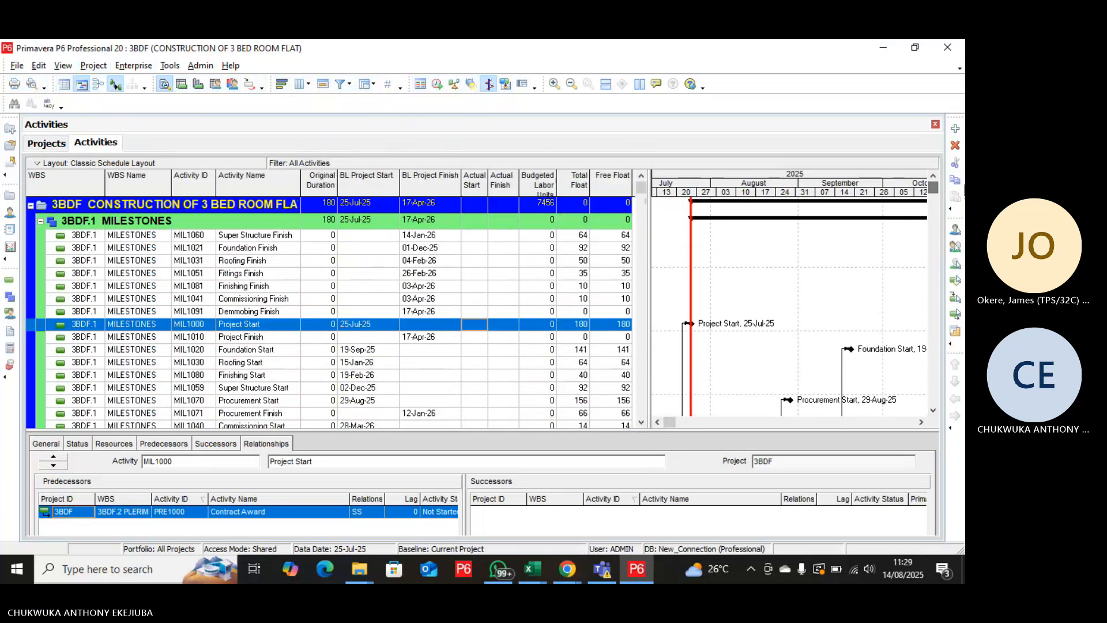
Delete the existing project baseline CONSTRUCTION OF 3 BED ROOM FLAT - B1.
click(94, 68)
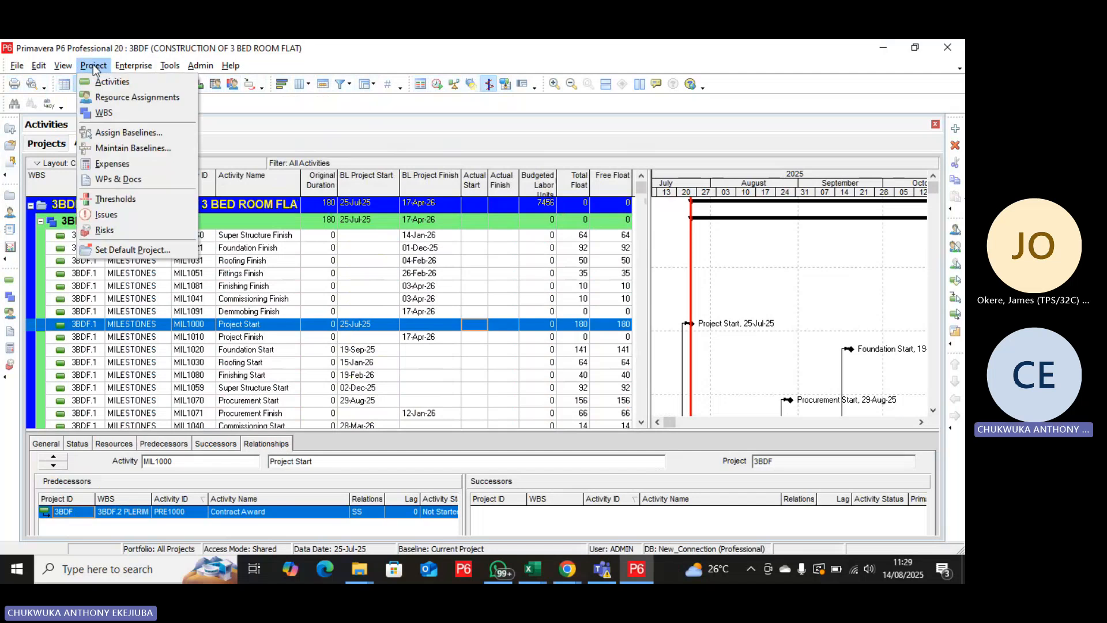
click(125, 147)
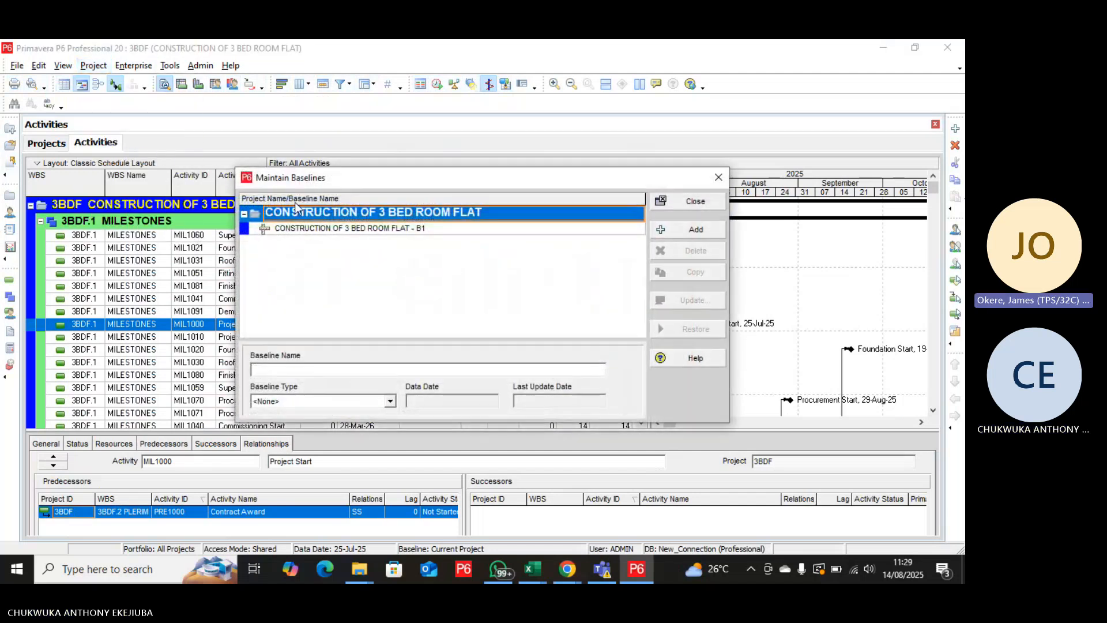
click(583, 232)
click(700, 252)
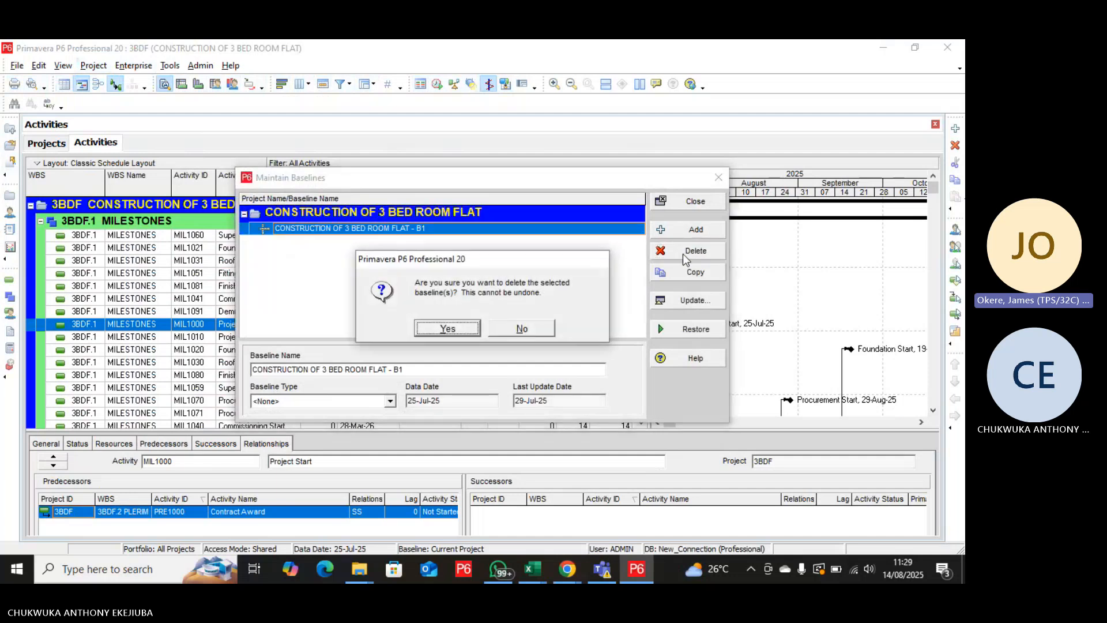
click(461, 331)
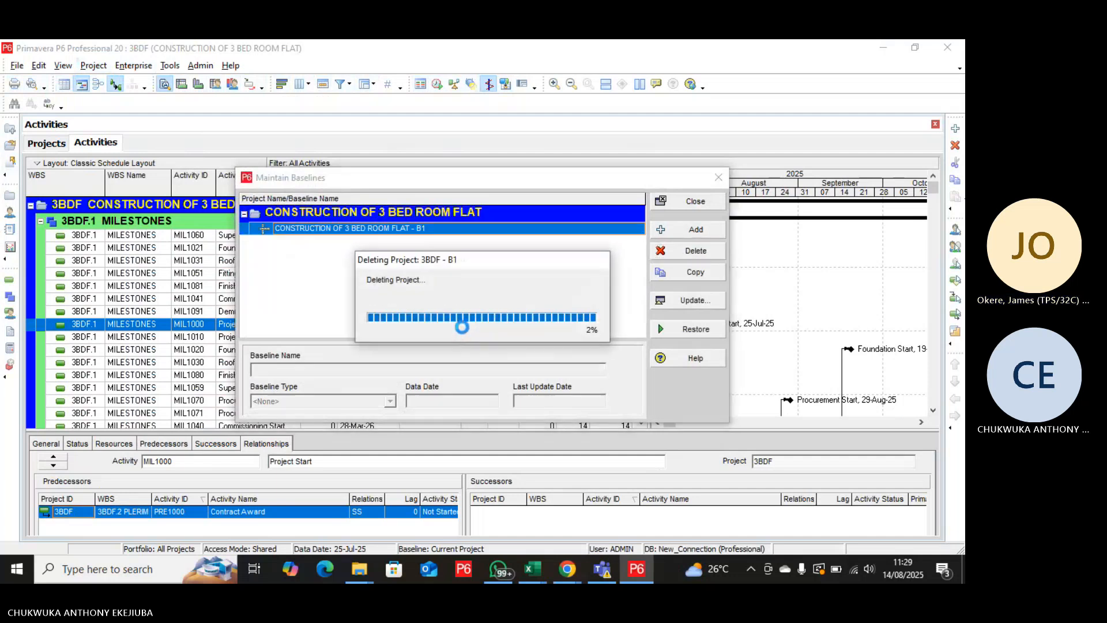
click(476, 330)
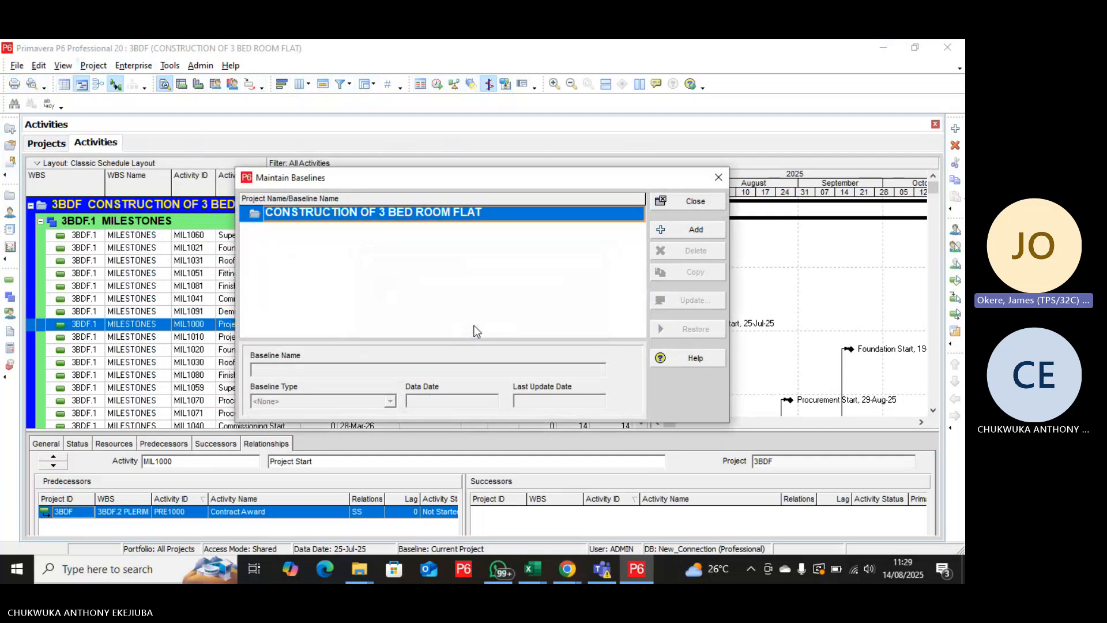
Save a copy of the current project as a new baseline of CONSTRUCTION OF 3 BED ROOM FLAT.
click(687, 230)
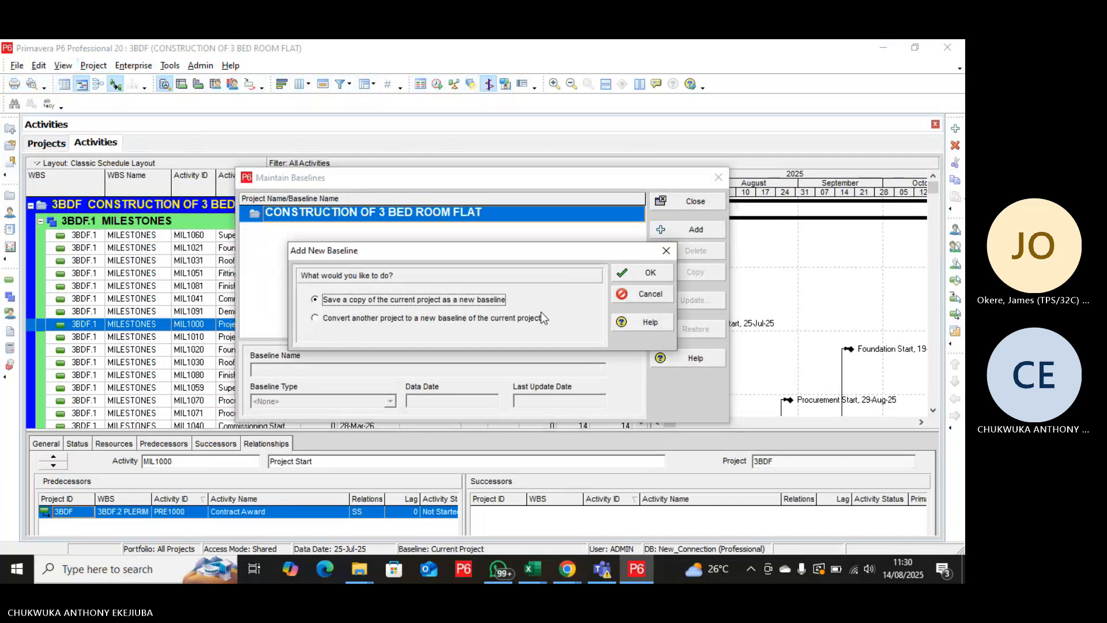
click(647, 275)
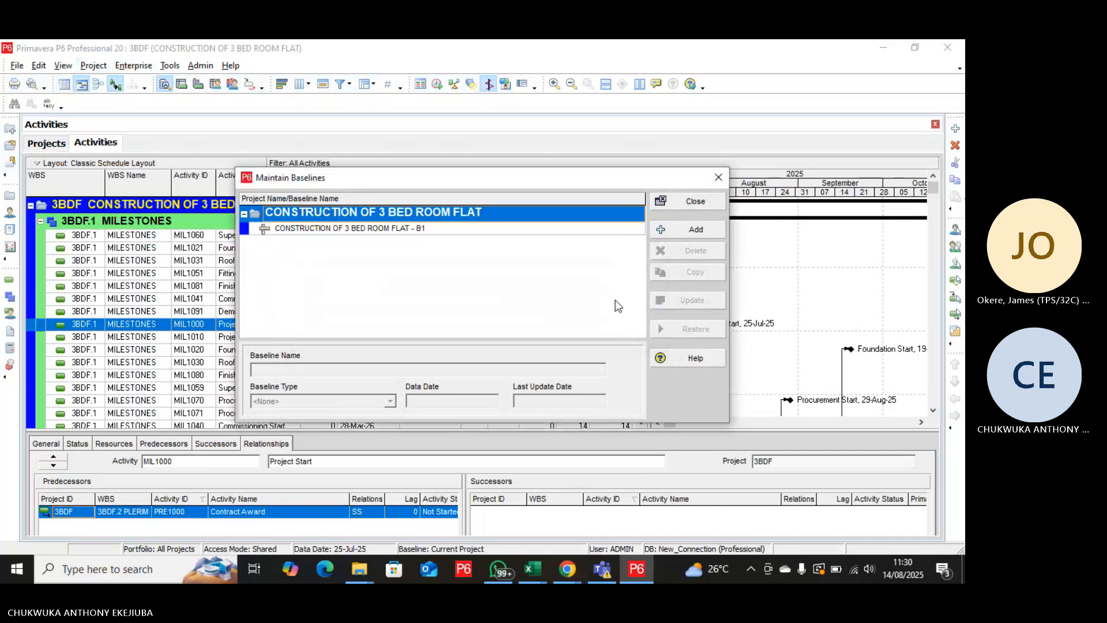
click(684, 205)
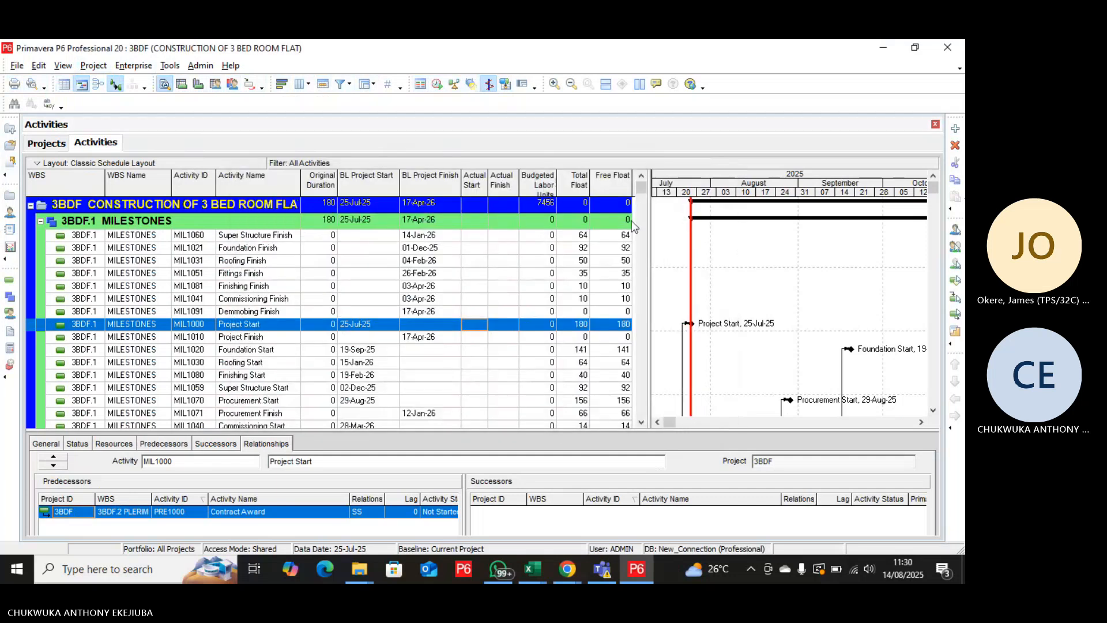
Assign CONSTRUCTION OF 3 BED ROOM FLAT - B1 as both the project baseline and the primary user baseline of 3BDF.
click(93, 66)
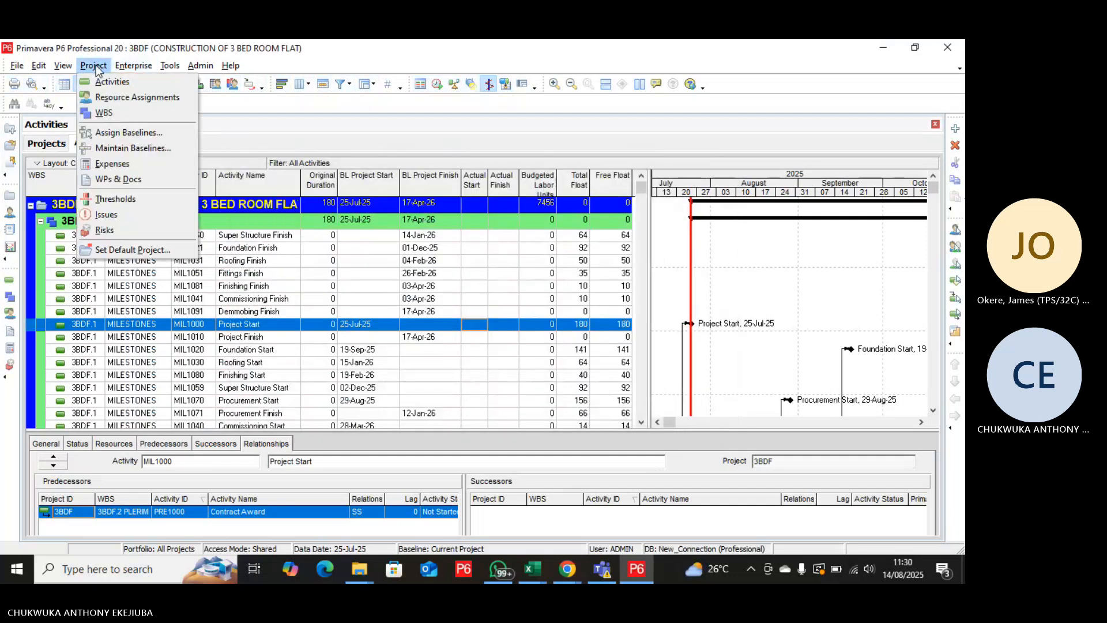
click(130, 132)
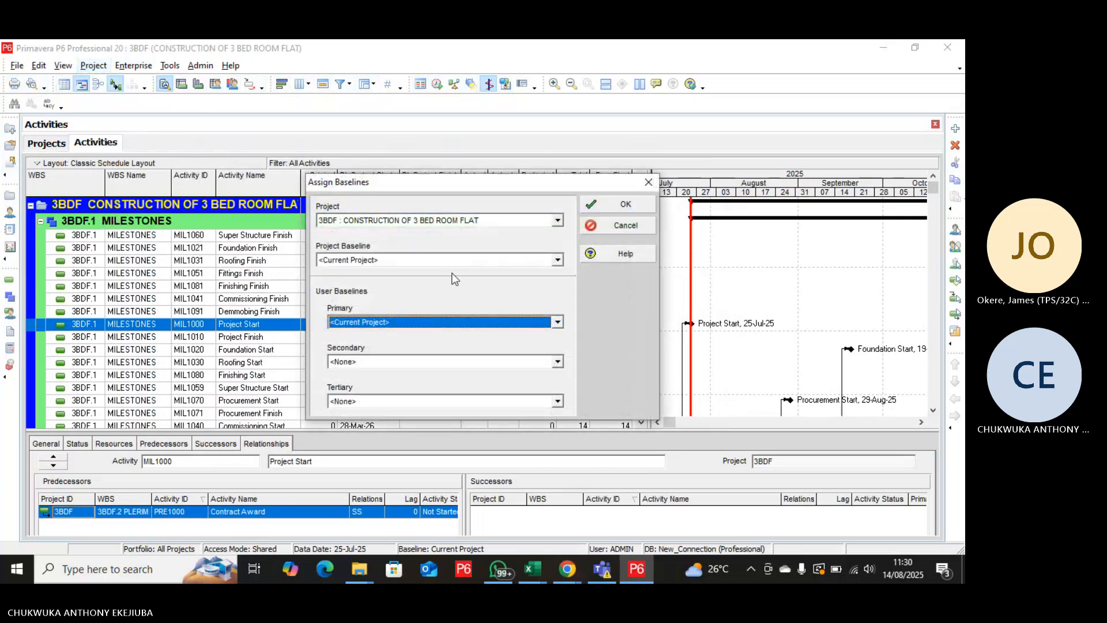
click(557, 260)
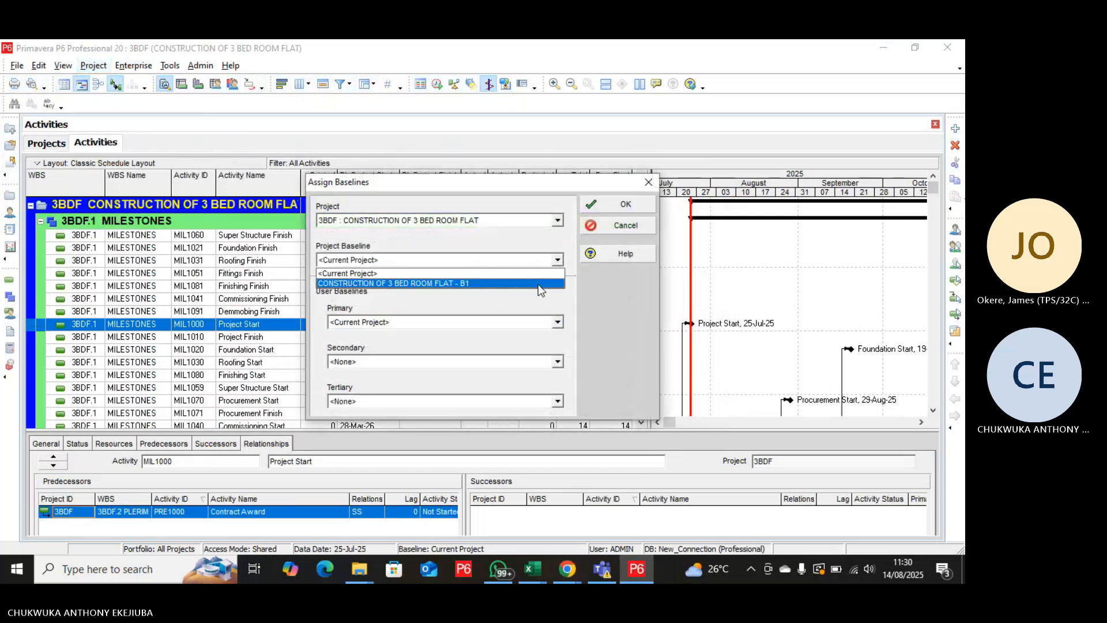
click(537, 284)
click(559, 323)
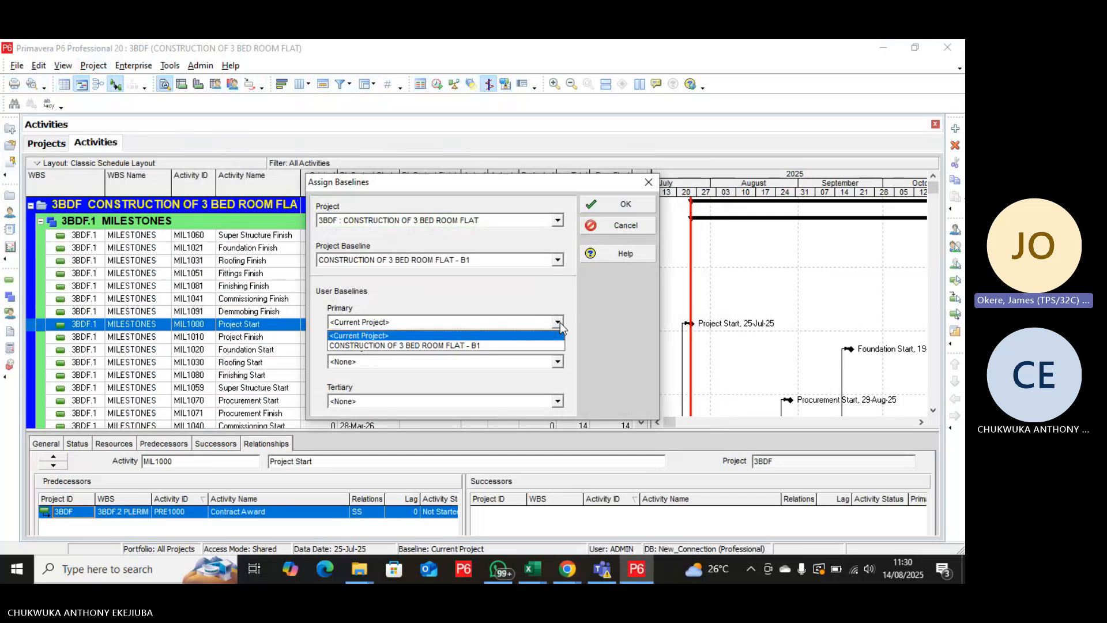
click(535, 347)
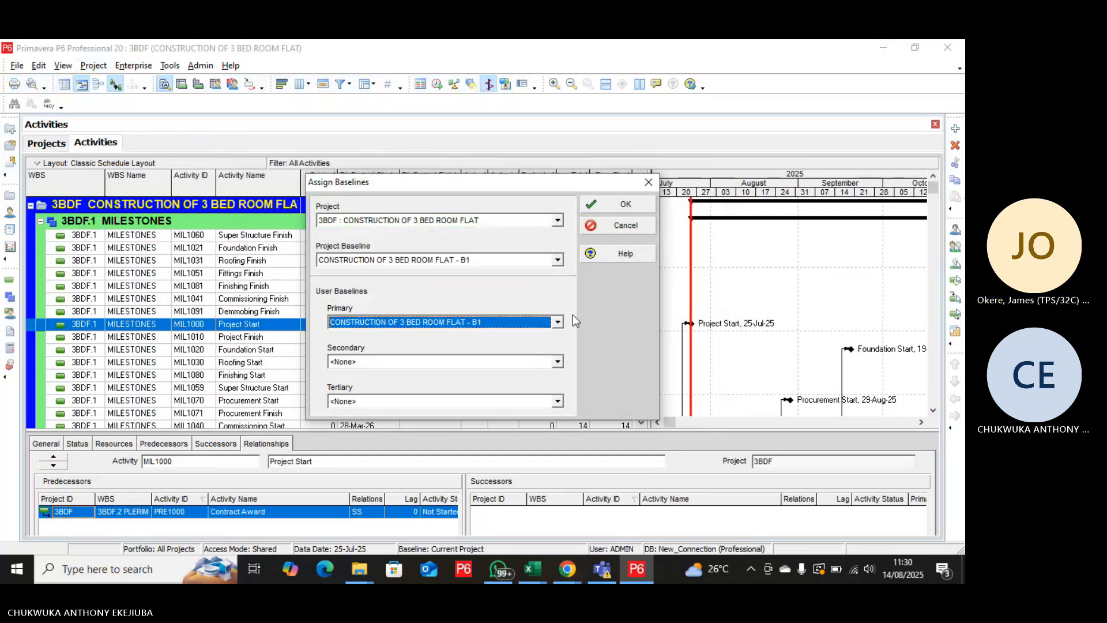
click(626, 206)
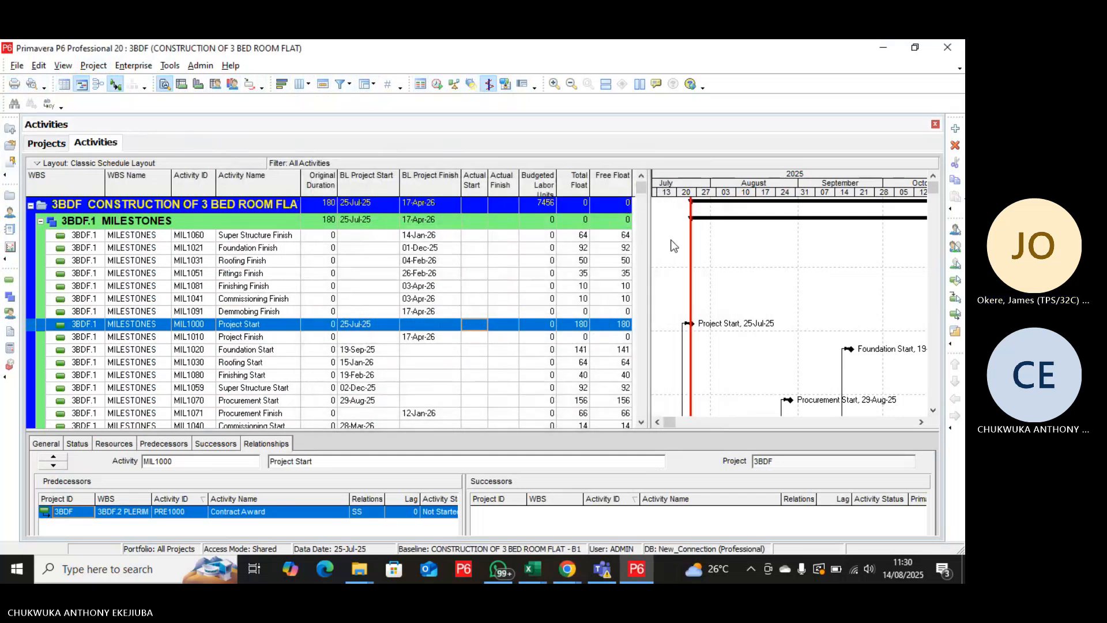
Turn on the display of the yellow Primary Baseline bar in the Gantt chart's bar settings and apply it.
scroll(709, 256, down, 6)
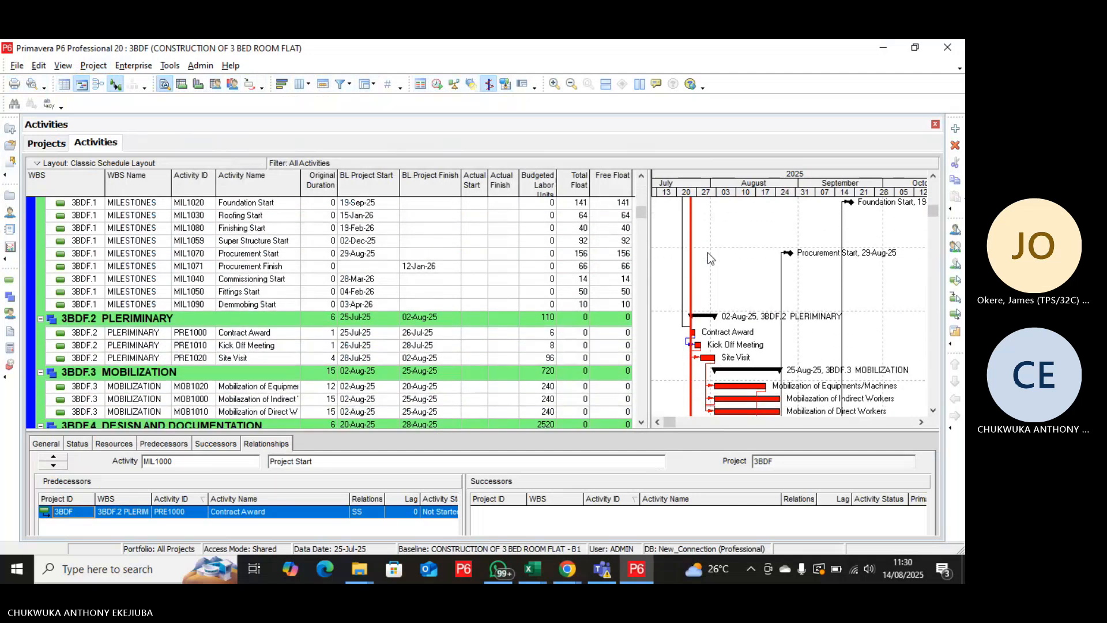
scroll(707, 261, down, 2)
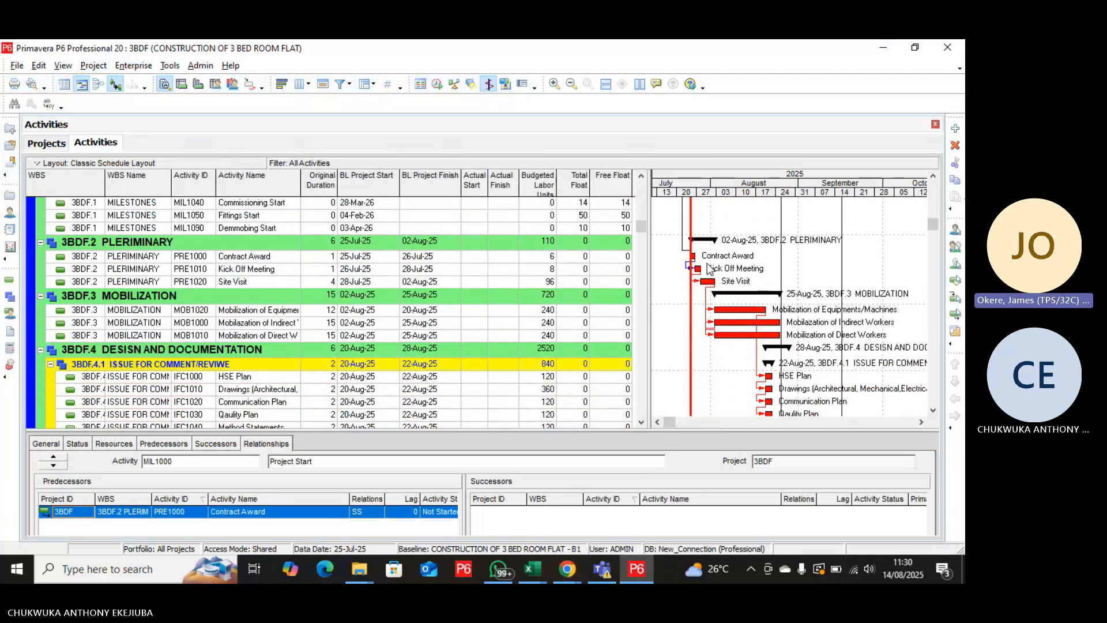
scroll(704, 269, up, 3)
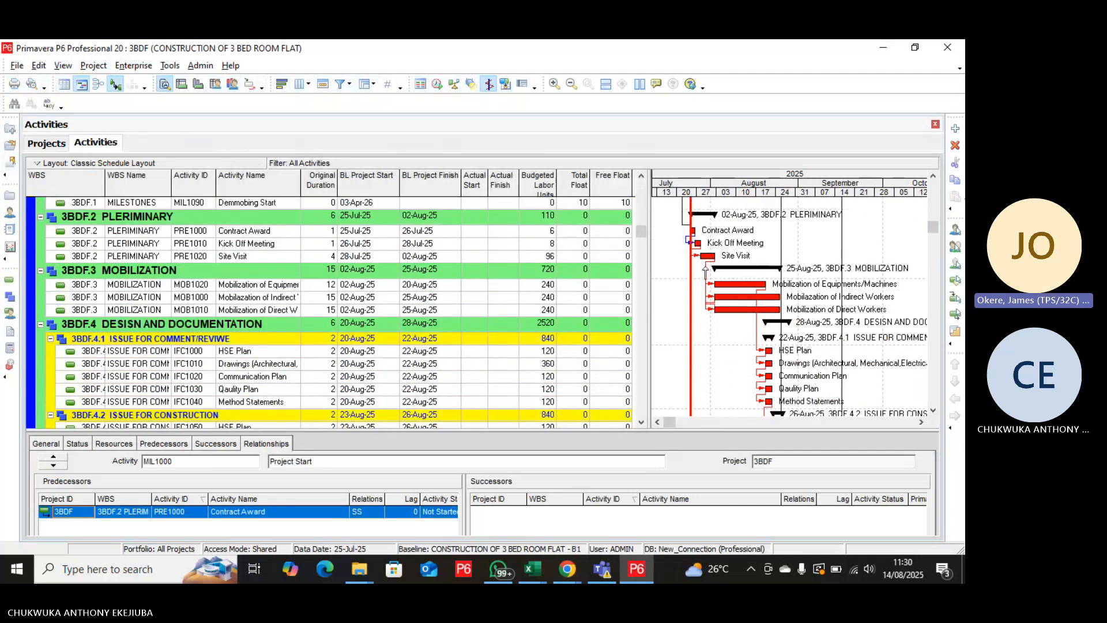
scroll(705, 270, up, 4)
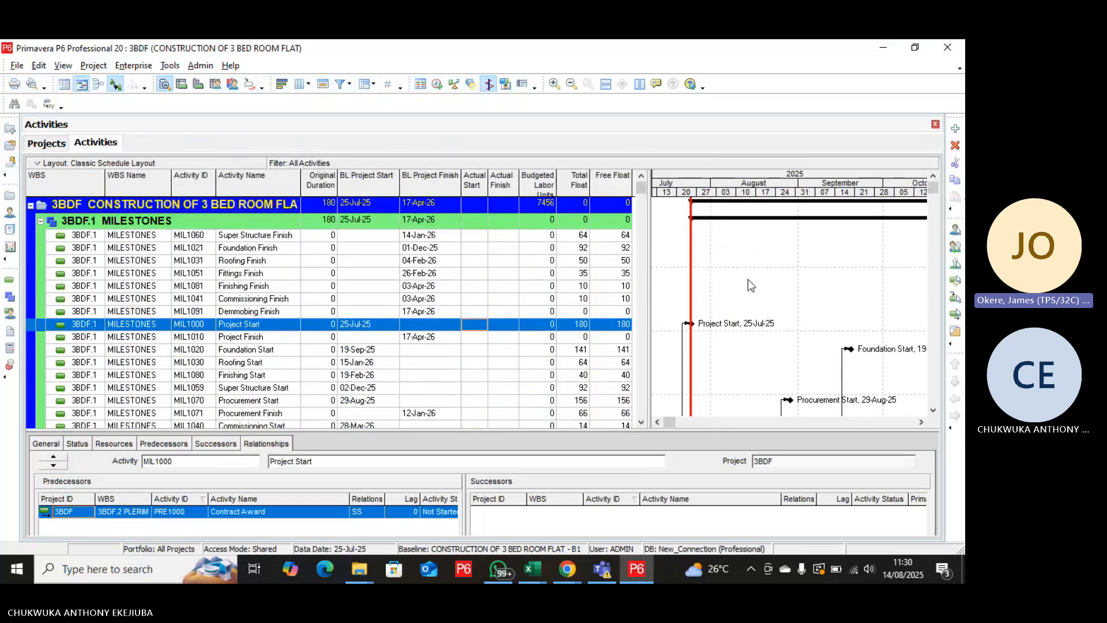
right_click(748, 279)
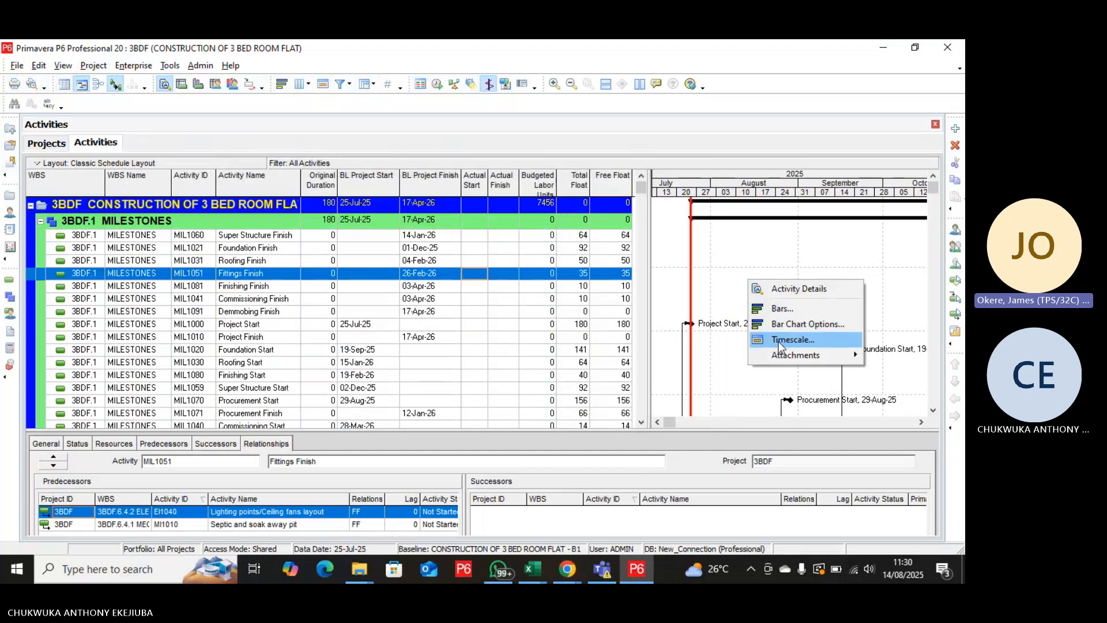
click(773, 314)
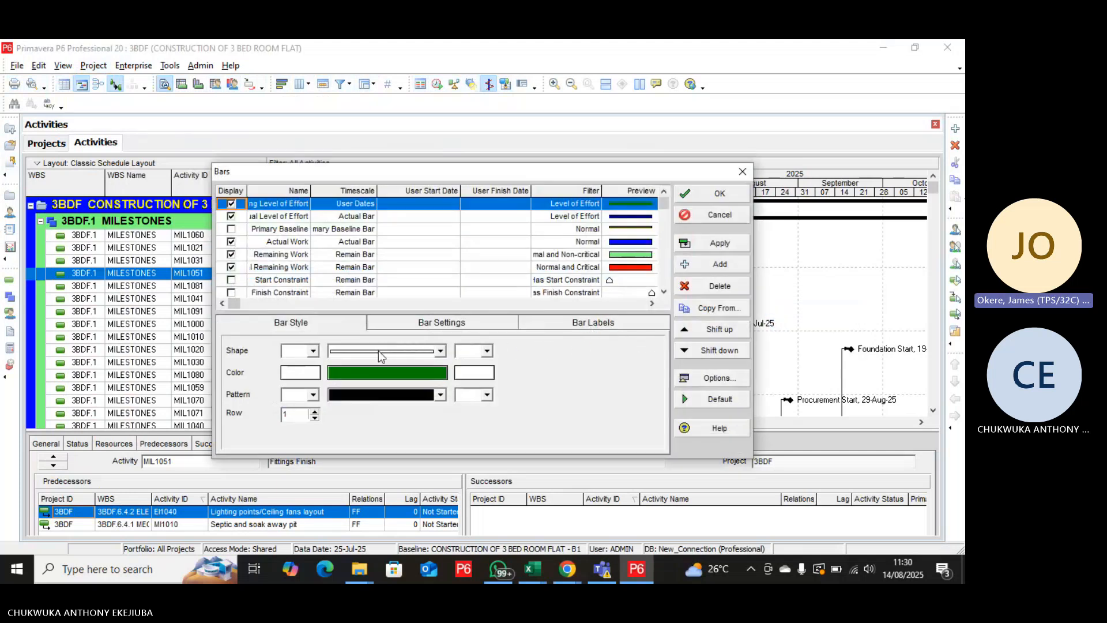
click(239, 232)
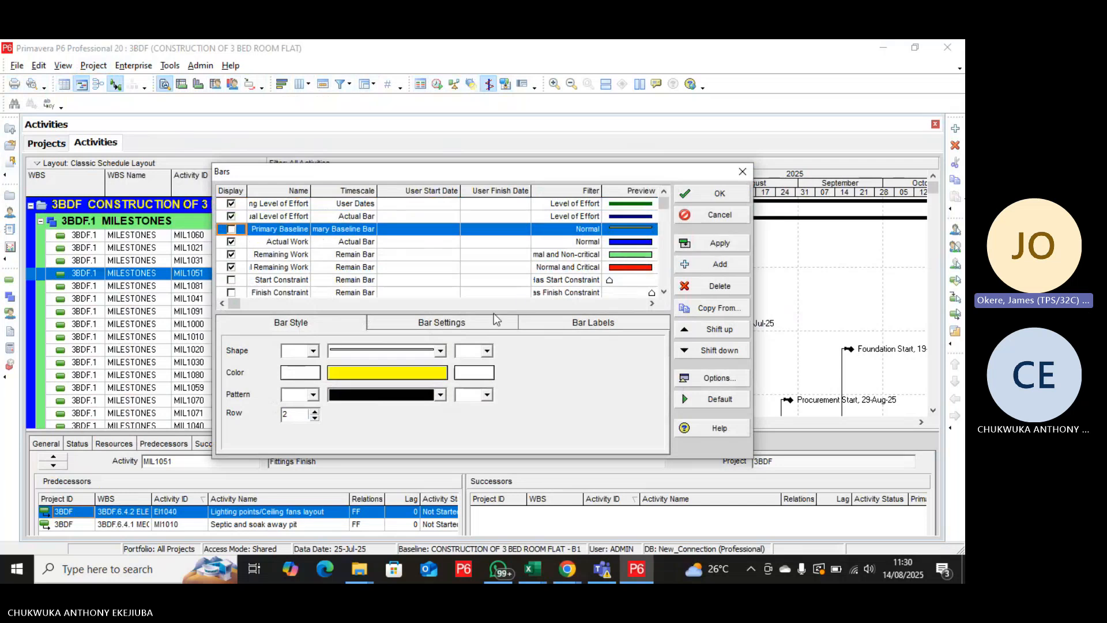
click(232, 228)
click(721, 246)
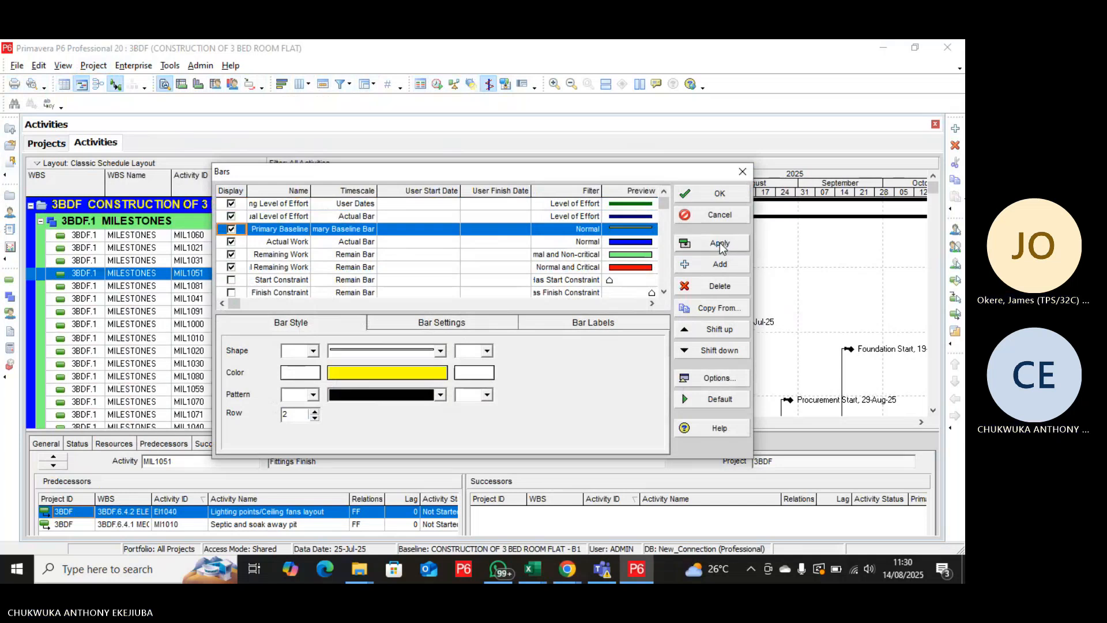
click(720, 194)
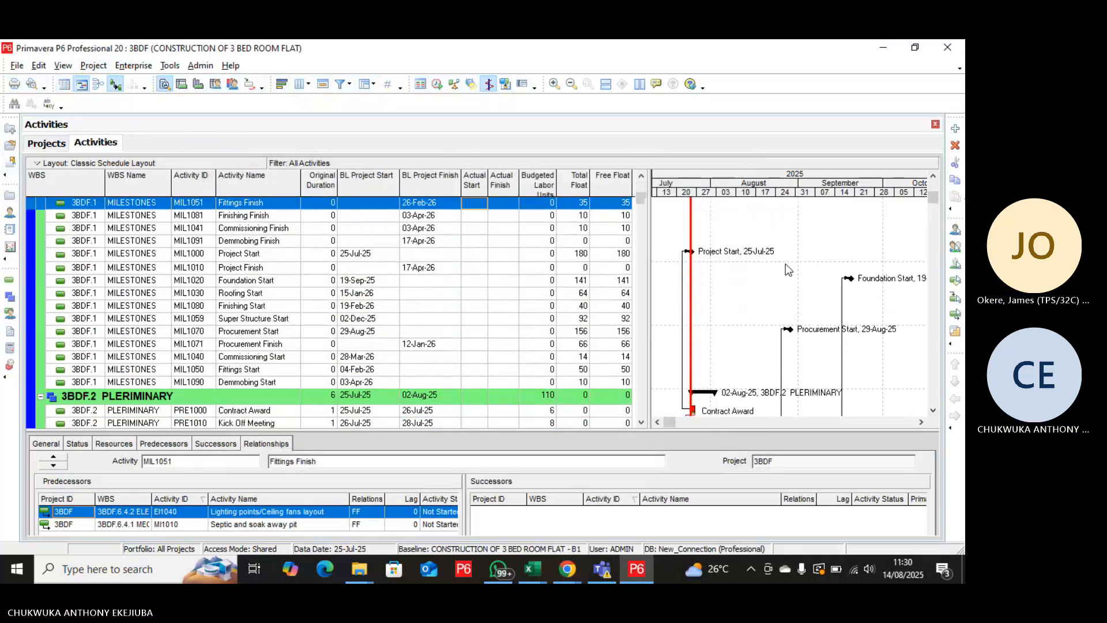
Change the relationship between HSE Plan (IFC1000) and its predecessor Mobilization of Equipments/Machines (MOB1020) to SS.
scroll(786, 266, down, 5)
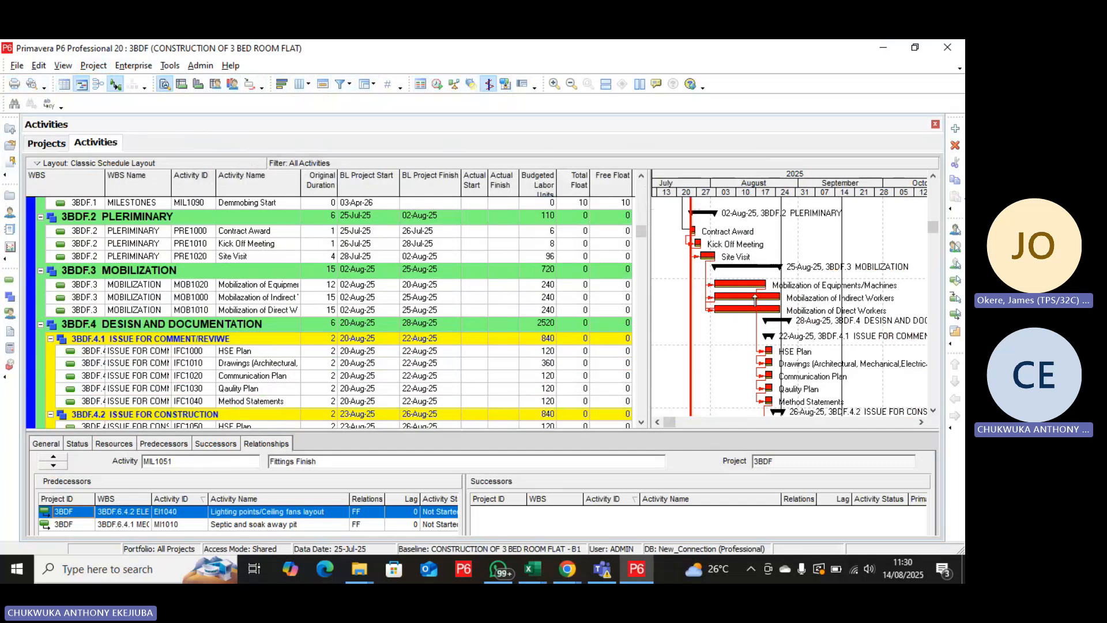
scroll(741, 345, up, 2)
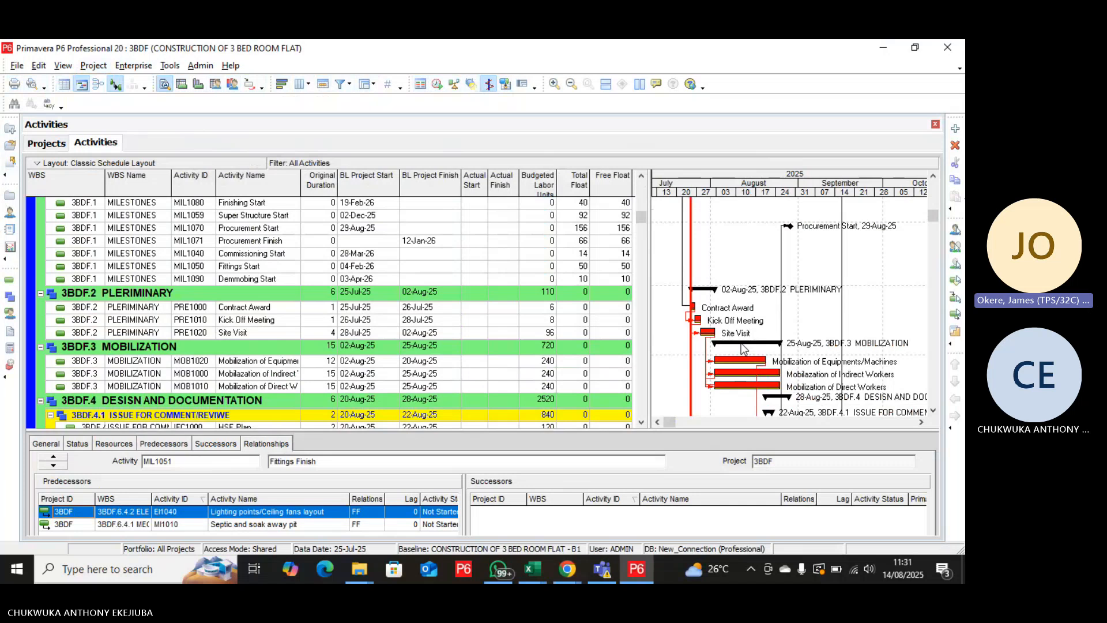
scroll(642, 234, down, 2)
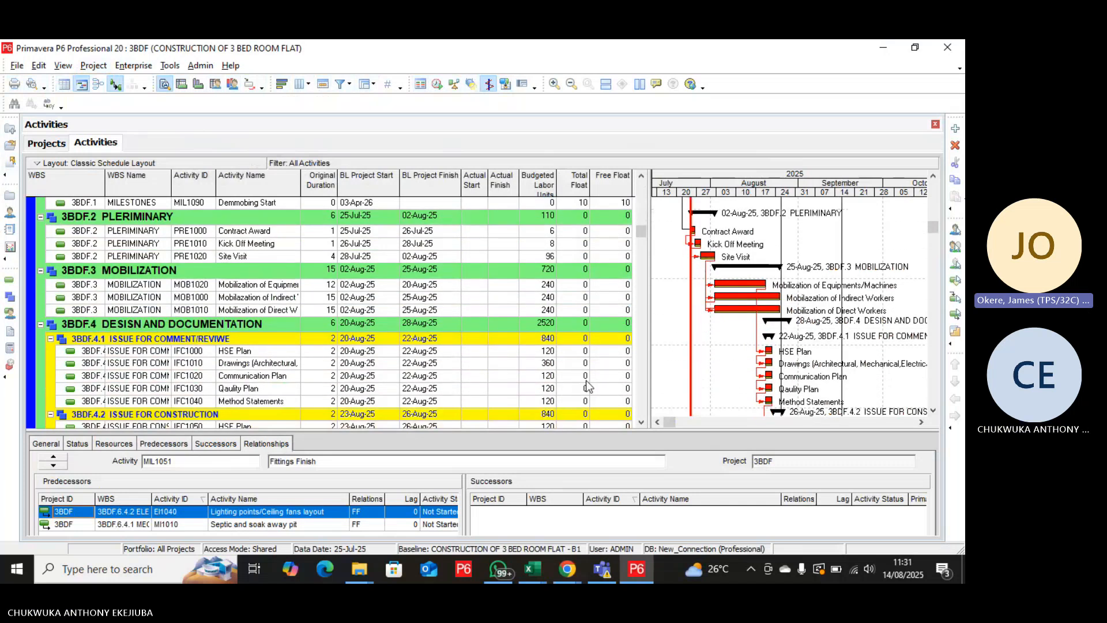
mouse_move(642, 233)
mouse_down()
mouse_move(639, 420)
mouse_move(659, 242)
mouse_up()
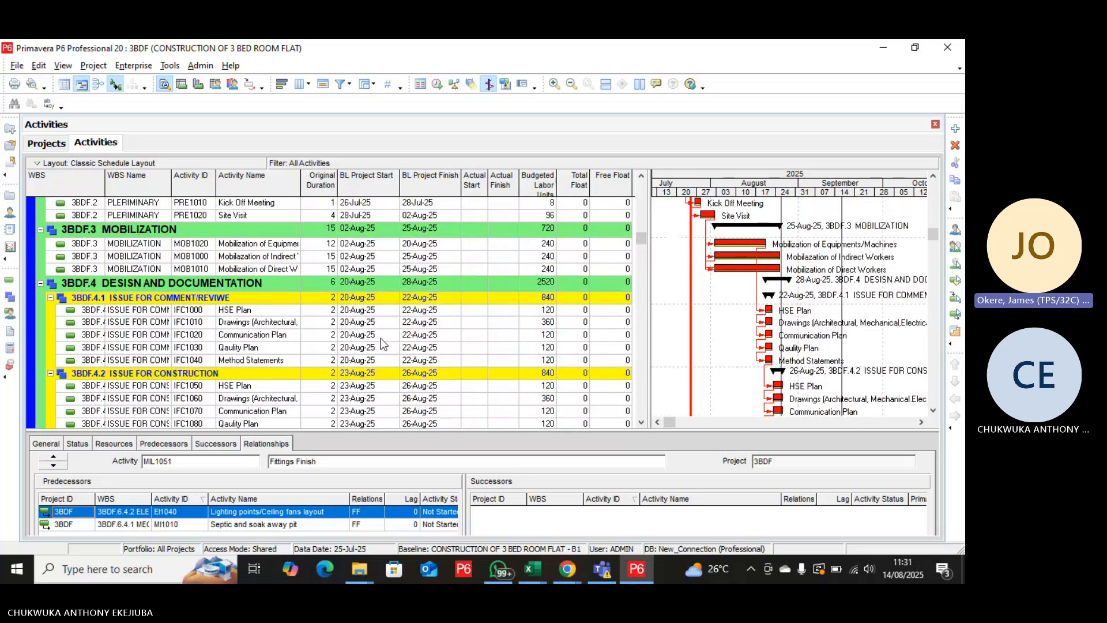
click(255, 314)
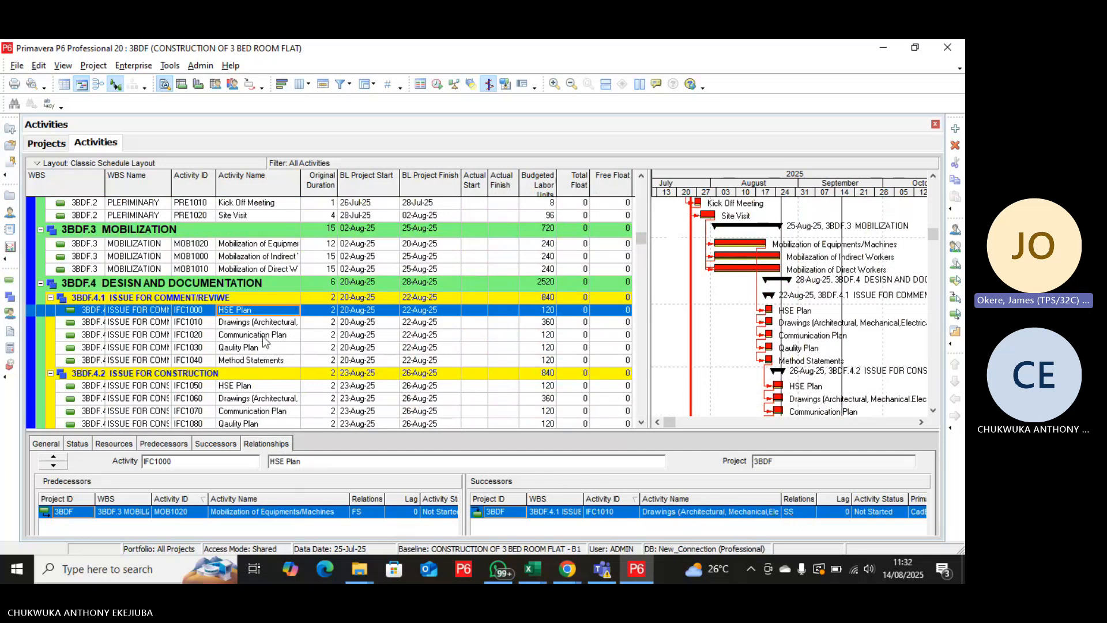
click(269, 269)
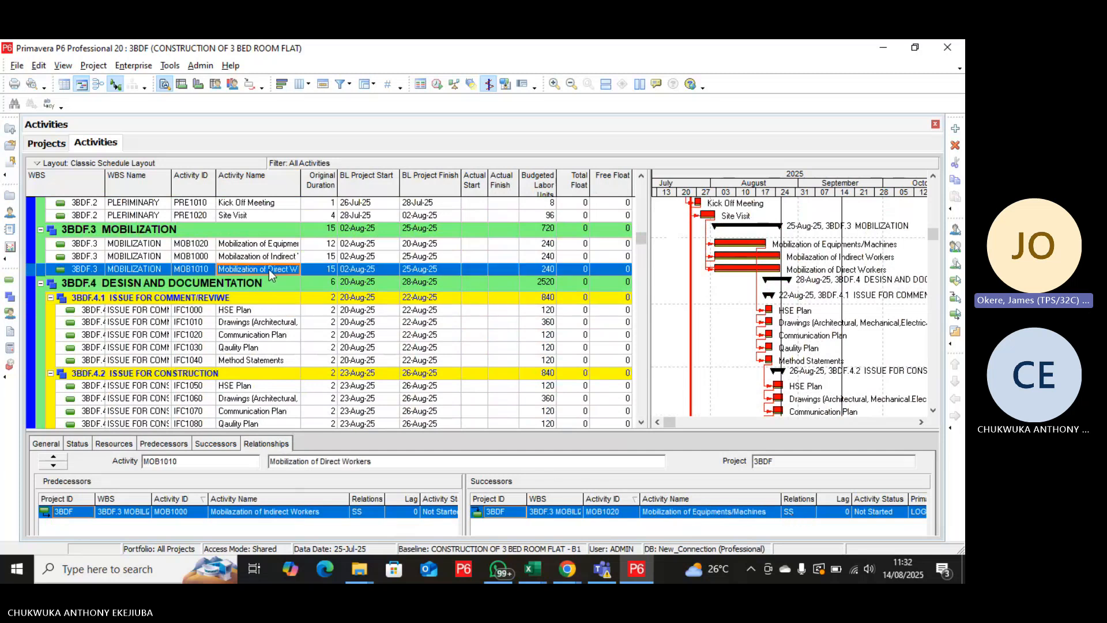
click(272, 311)
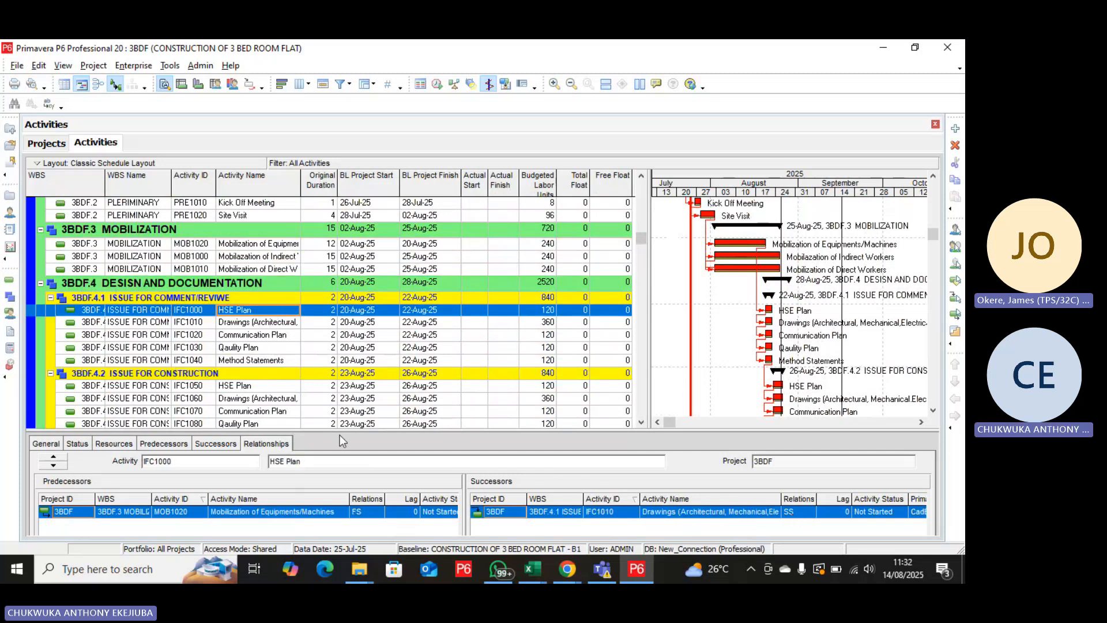
click(361, 512)
right_click(362, 511)
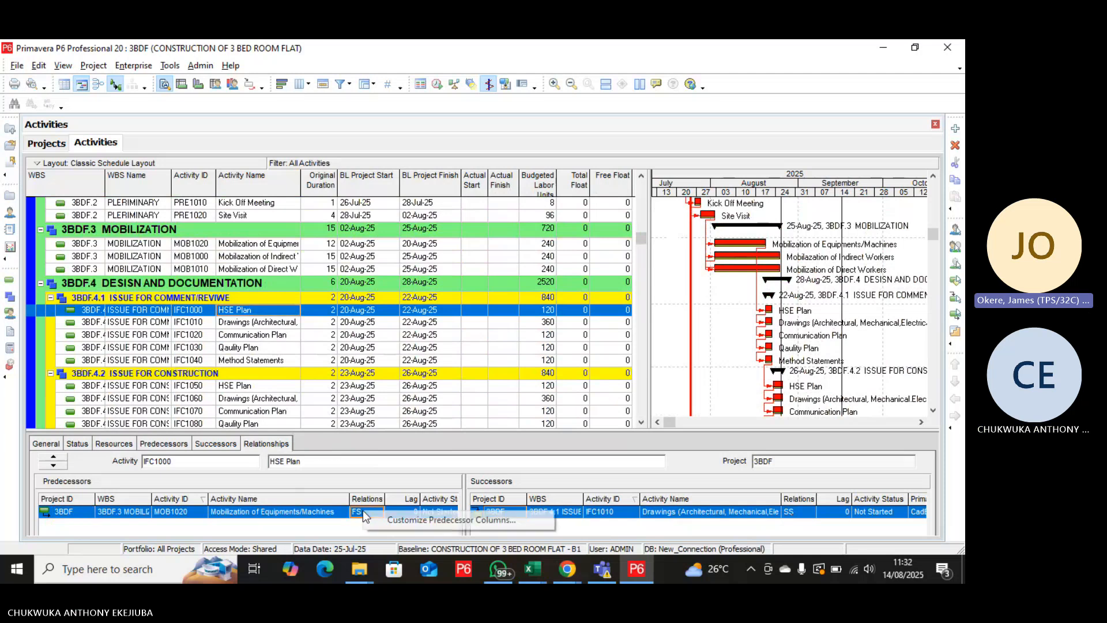
click(359, 513)
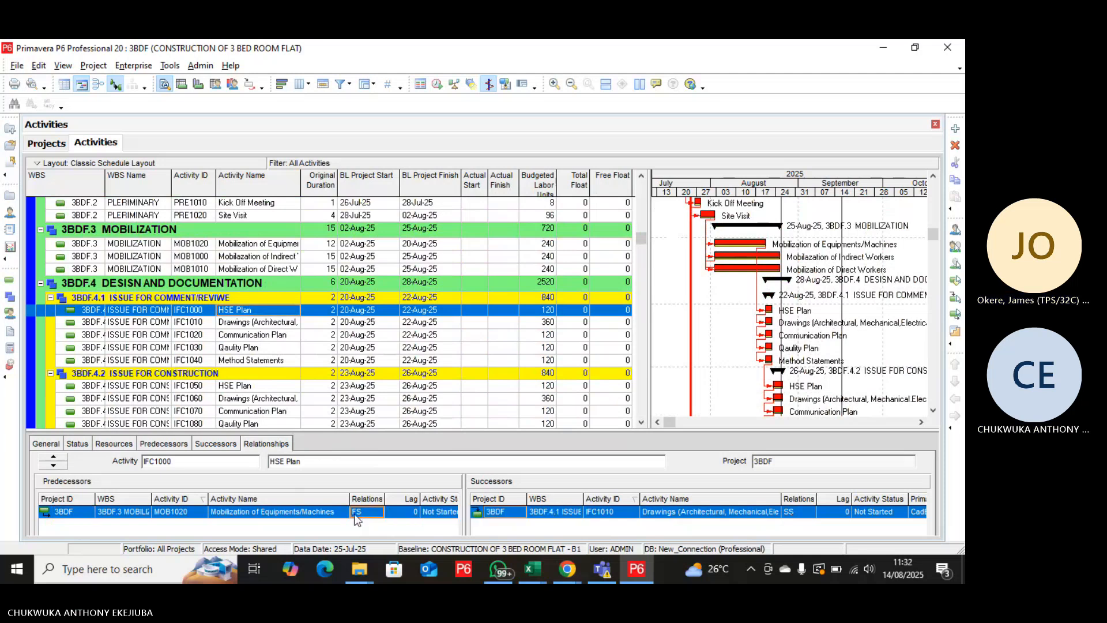
click(360, 512)
click(358, 554)
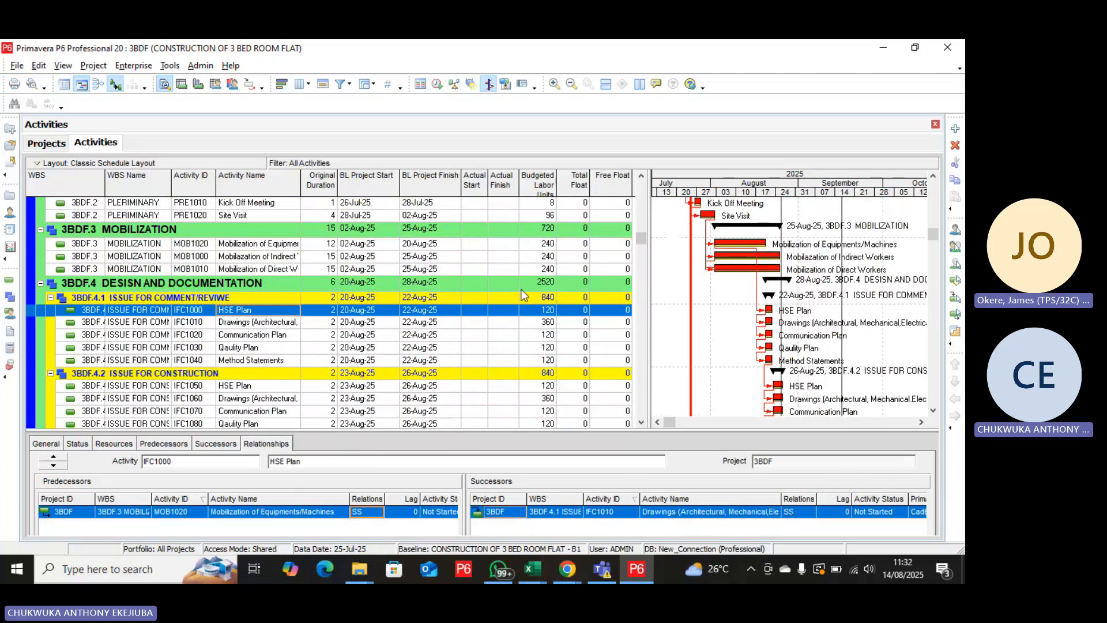
Reschedule the project with the changed relationship, applying the 25-Jul-25 data date to all open projects.
click(437, 84)
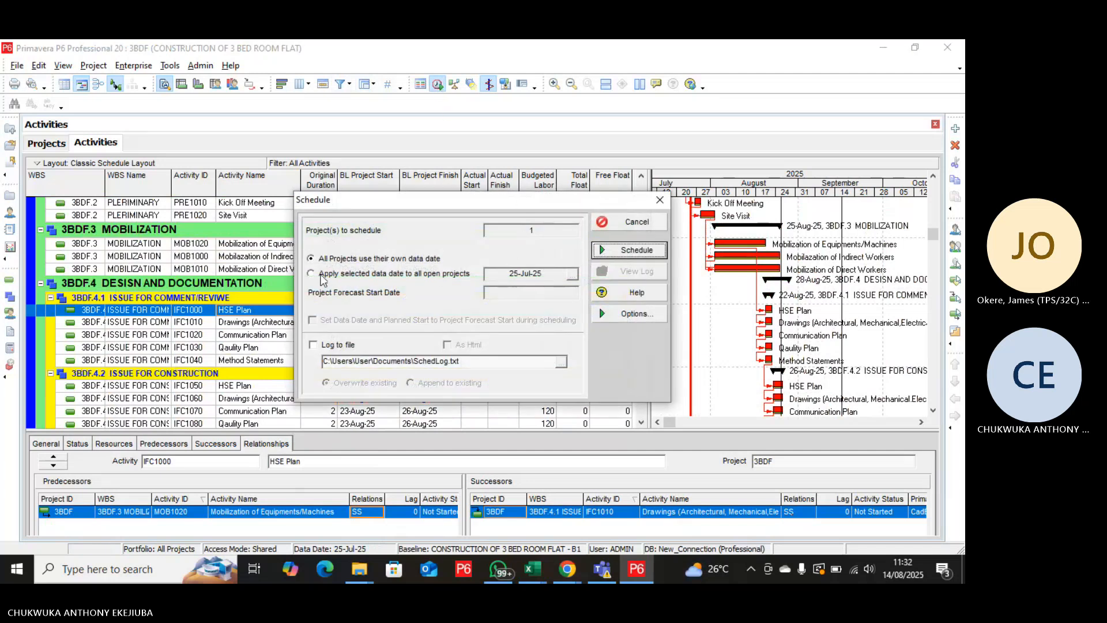
click(320, 274)
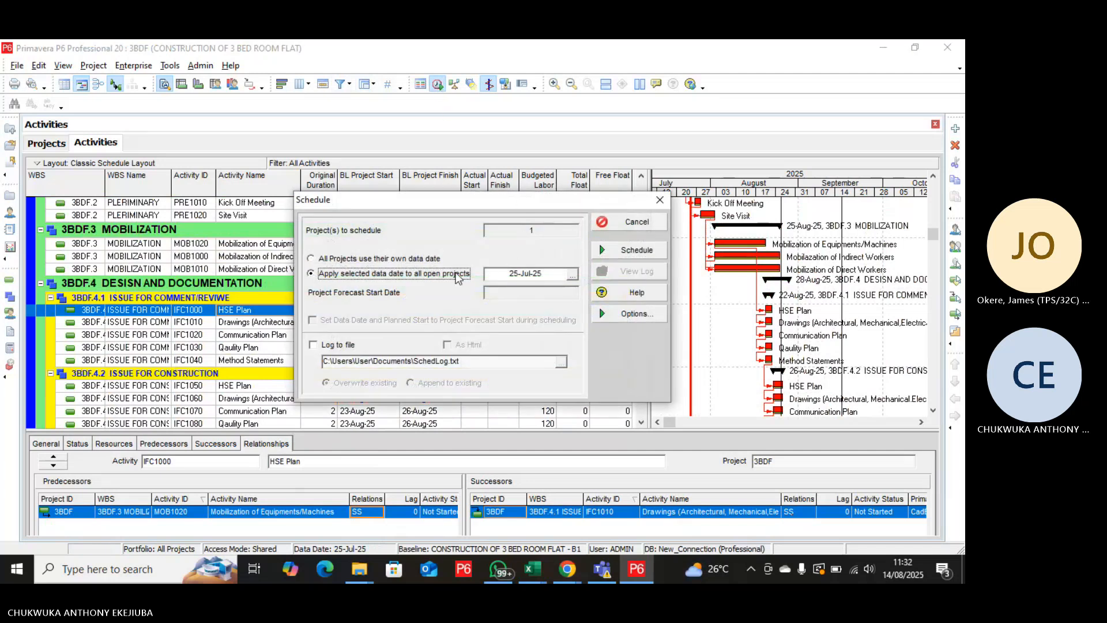
click(630, 250)
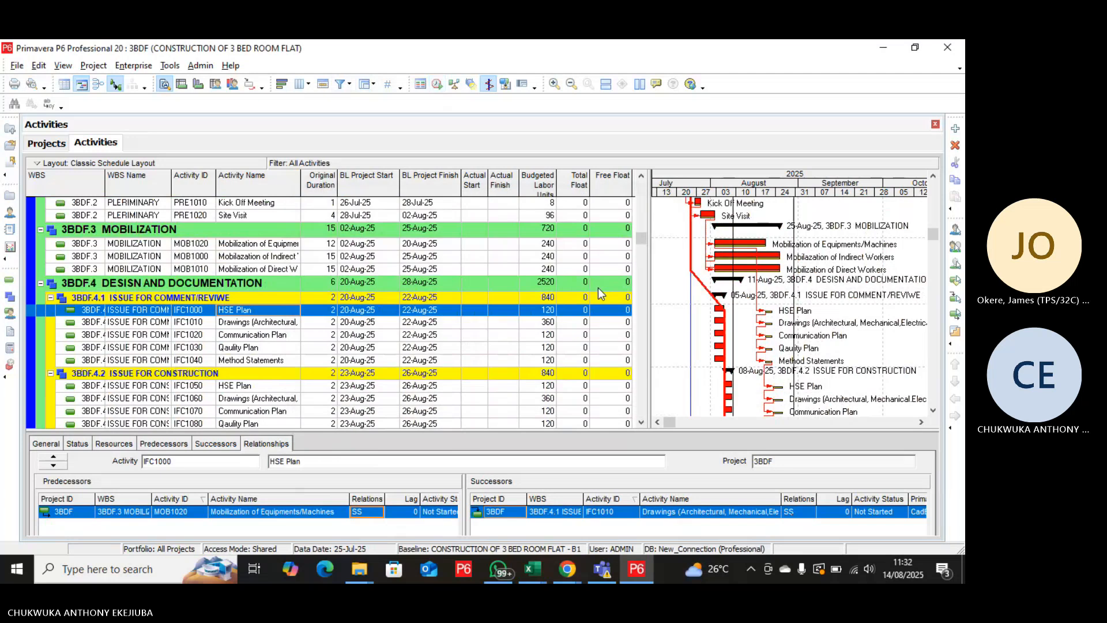
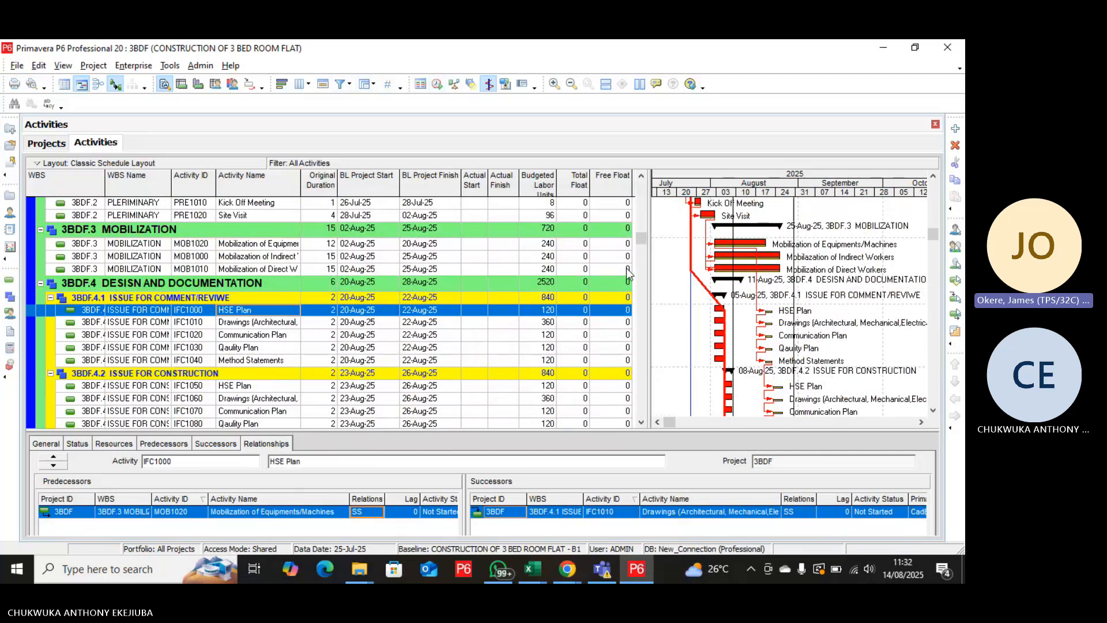
Remove the predecessor Method Statements (AFC1040) from Procurement of Doors (LLI000) in the LONG LEAD ITEM group.
drag(638, 241, 638, 273)
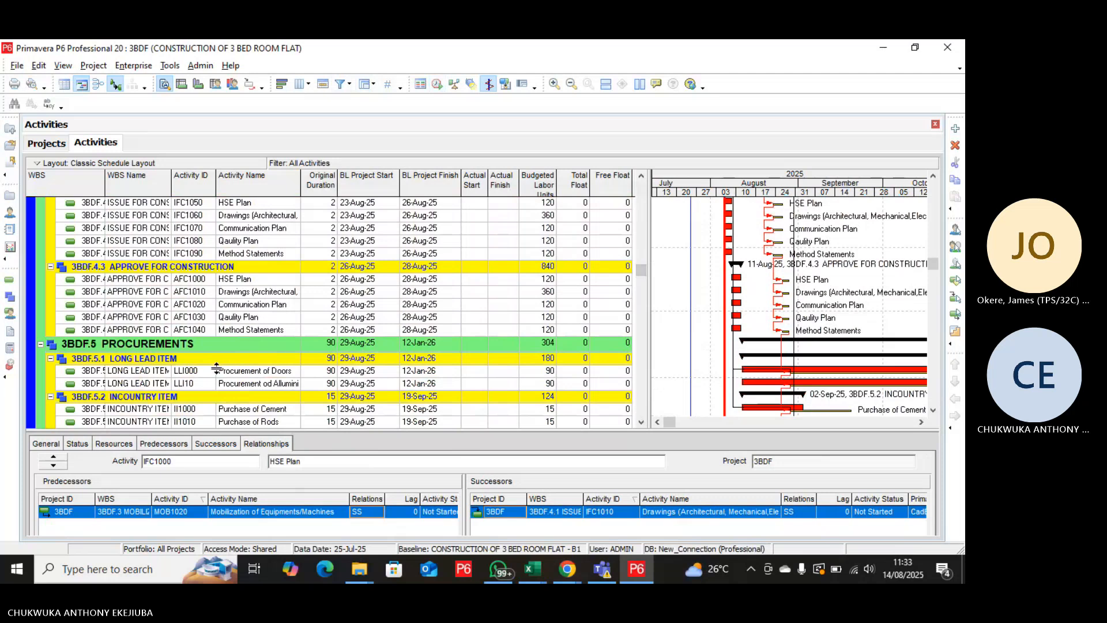
click(241, 374)
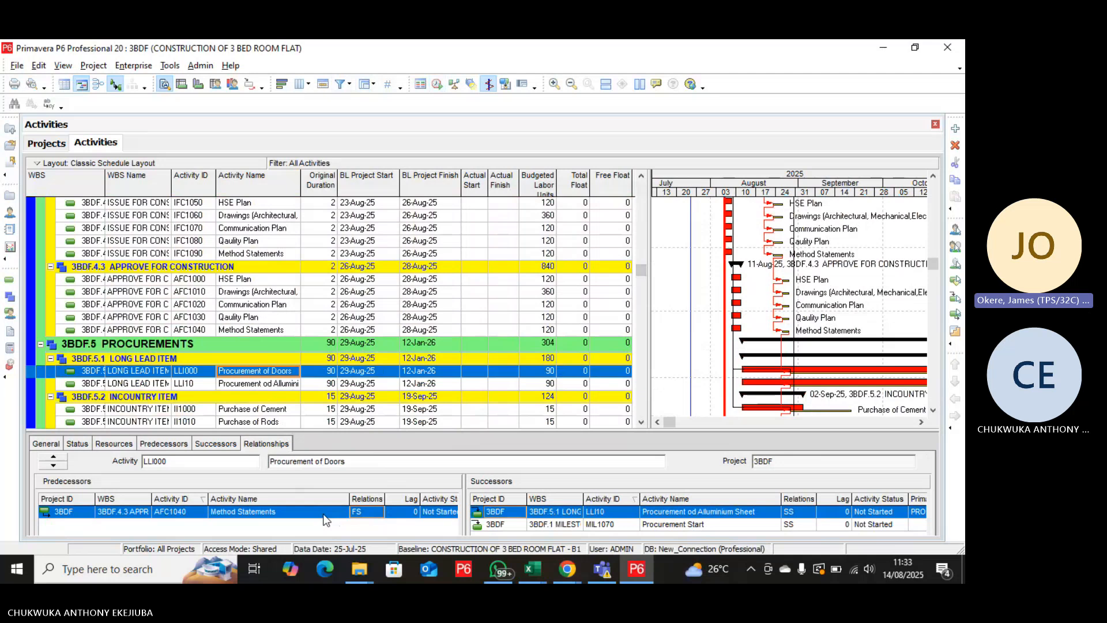
click(418, 458)
drag(423, 429, 421, 369)
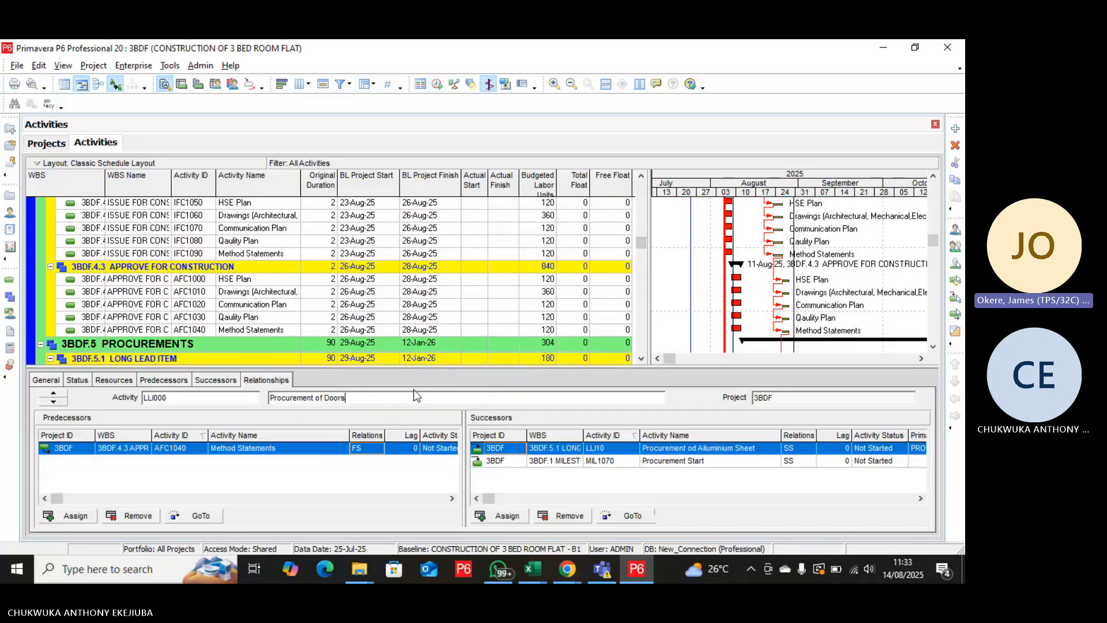
click(136, 517)
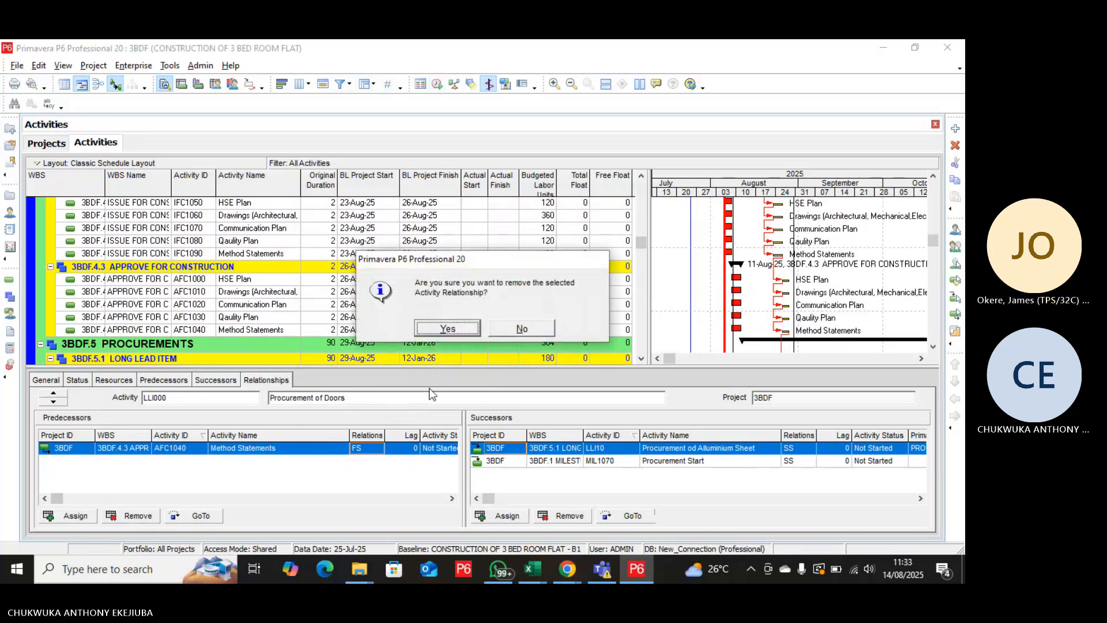
click(447, 328)
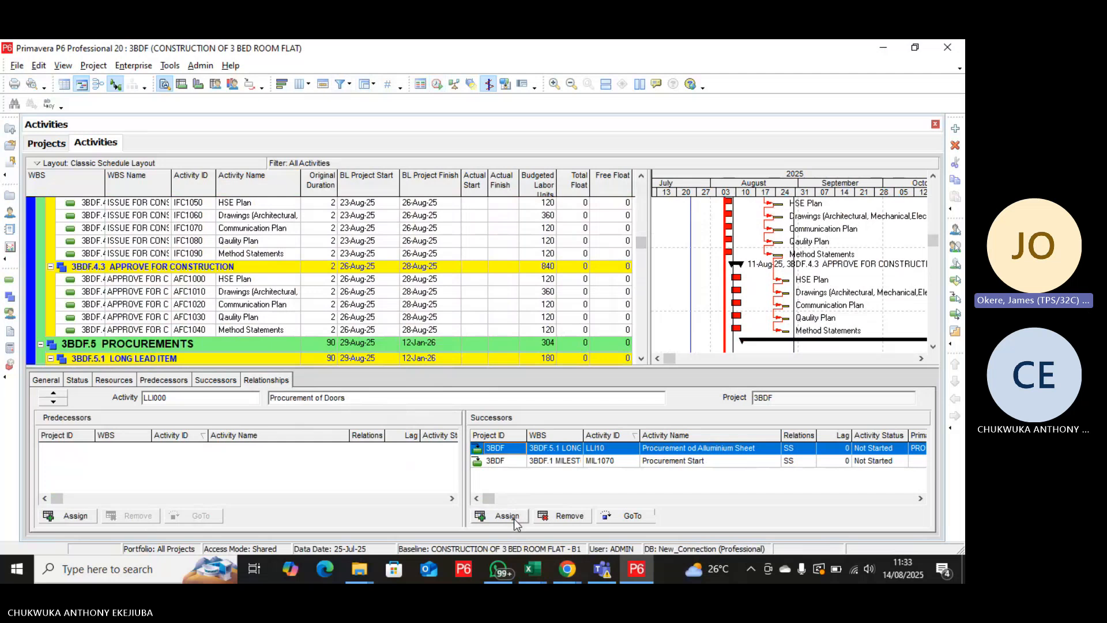
Assign Mobilazation of Indirect Workers (MOB1000) as the predecessor of Procurement of Doors (LLI000).
click(51, 516)
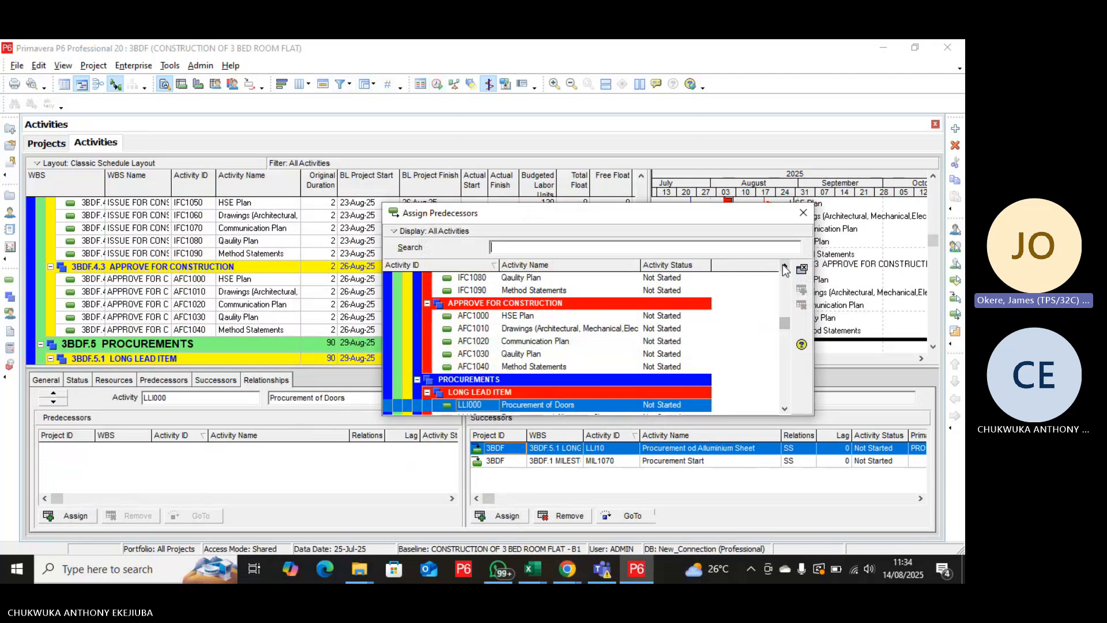
scroll(785, 268, up, 3)
scroll(785, 269, up, 3)
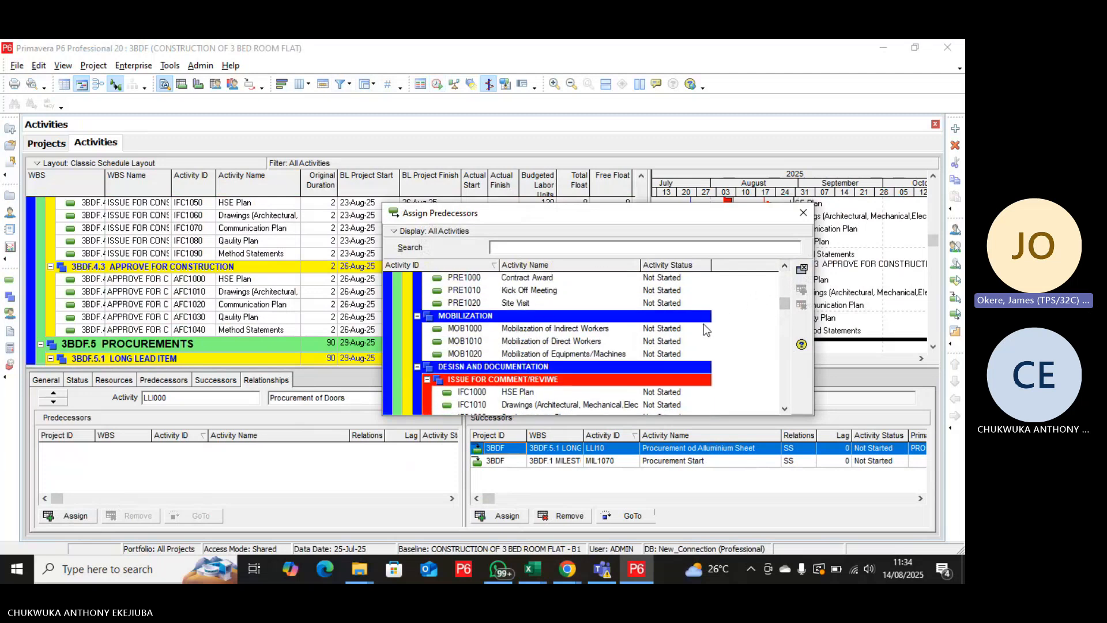
click(585, 328)
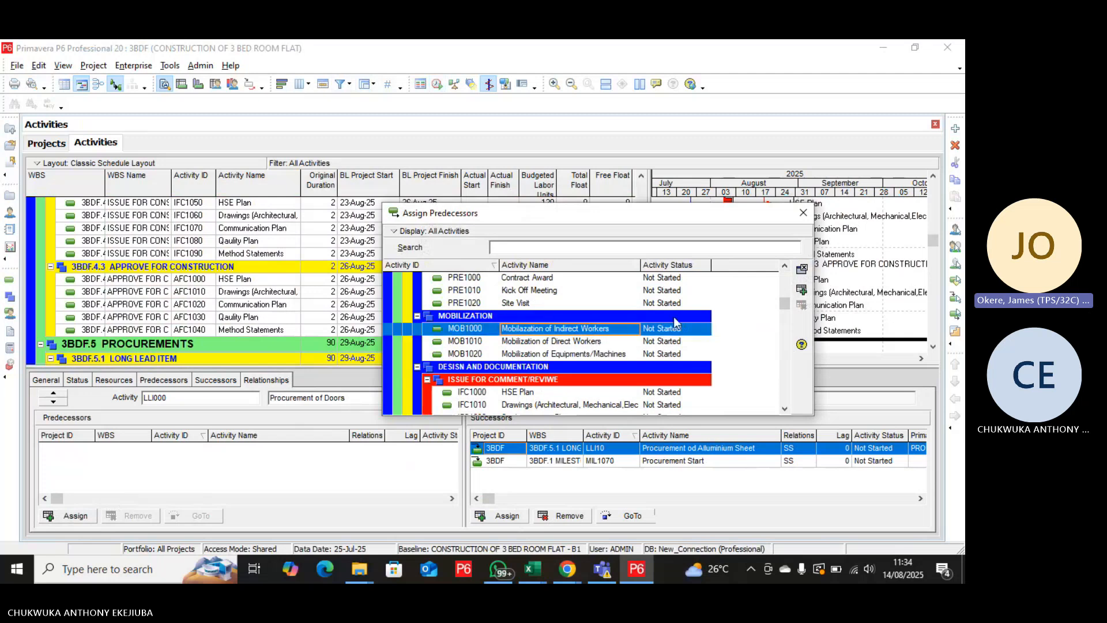
click(802, 290)
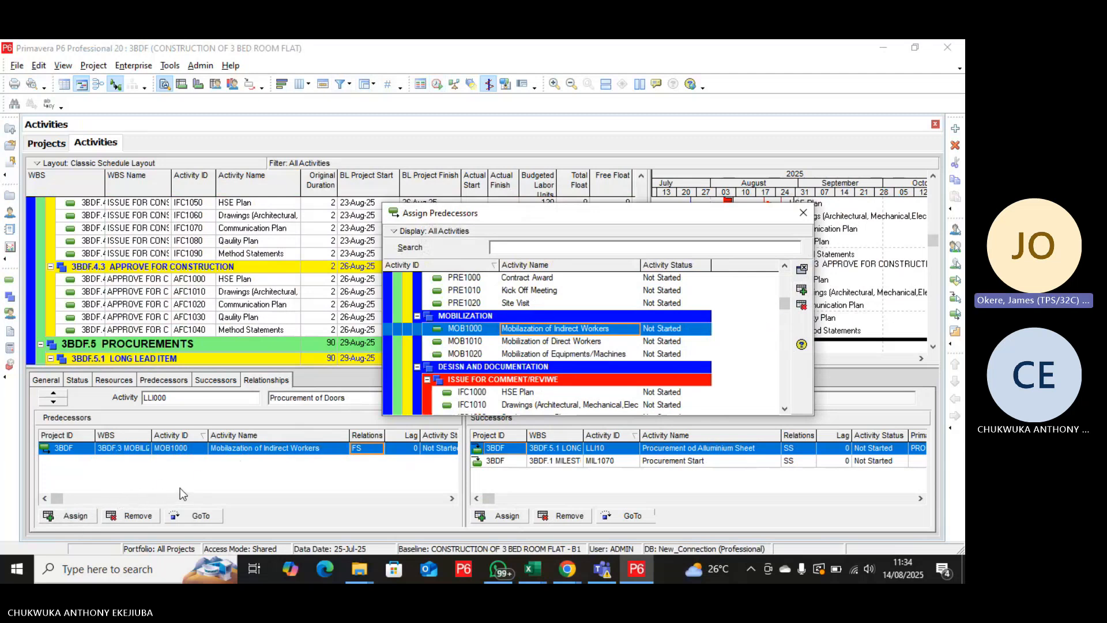
click(803, 213)
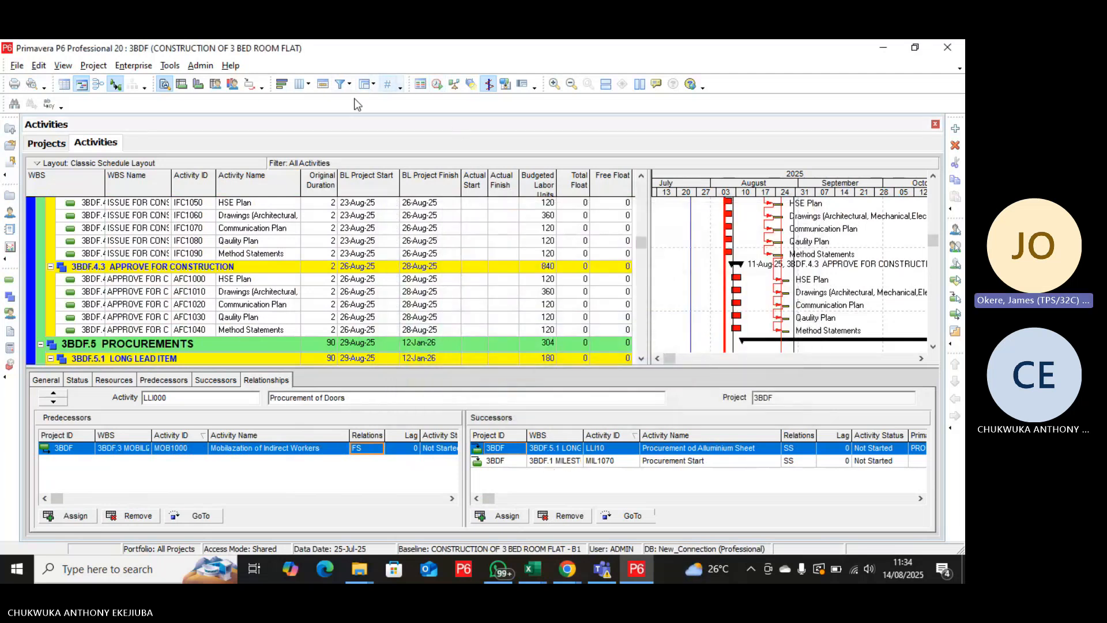
Reschedule the project with the new procurement predecessor, applying the 25-Jul-25 data date to all open projects.
click(437, 84)
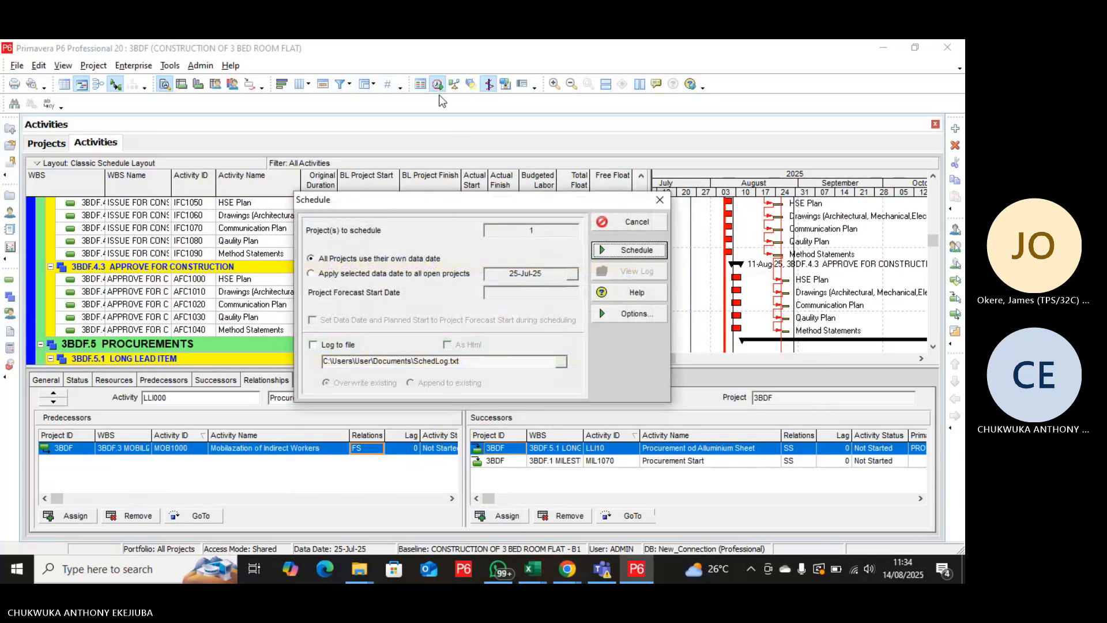
click(312, 273)
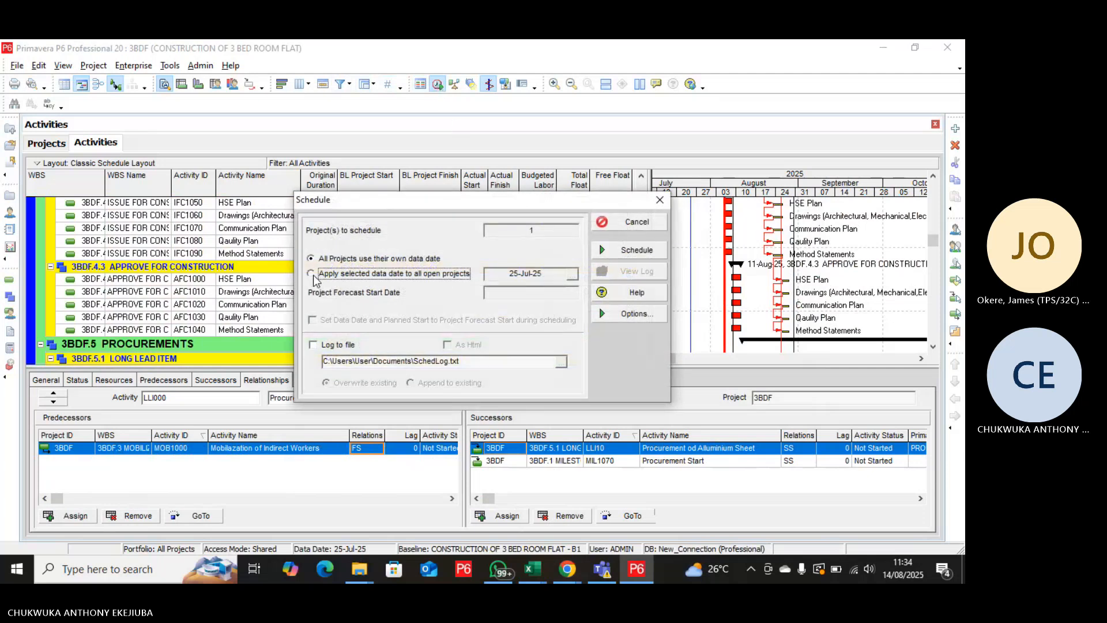
click(617, 254)
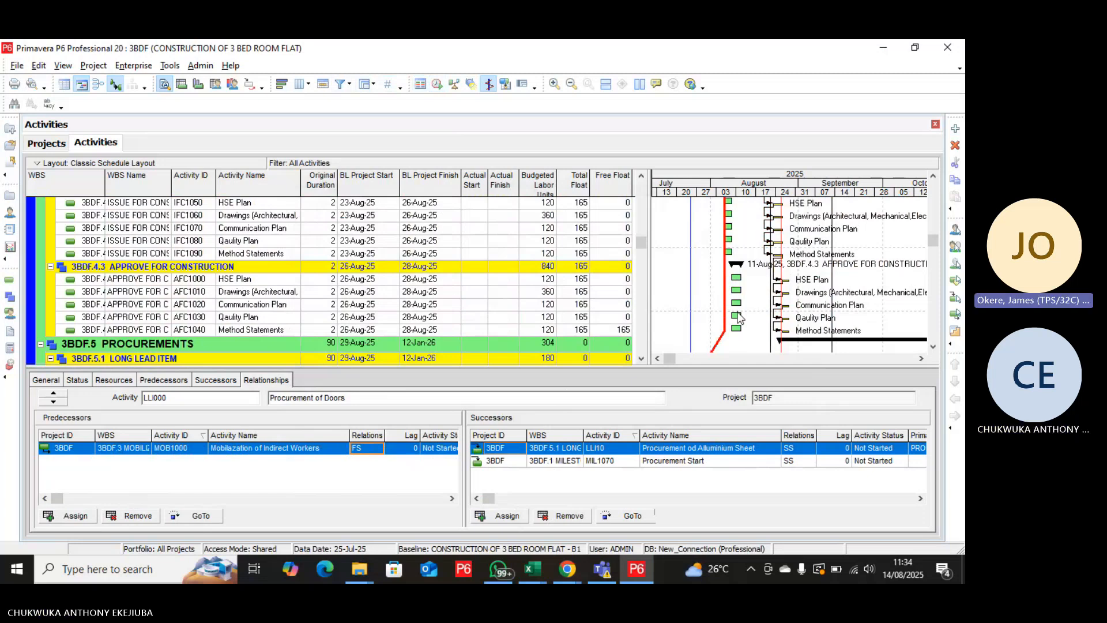
Set both the project baseline and the primary user baseline of 3BDF to <Current Project>.
click(98, 65)
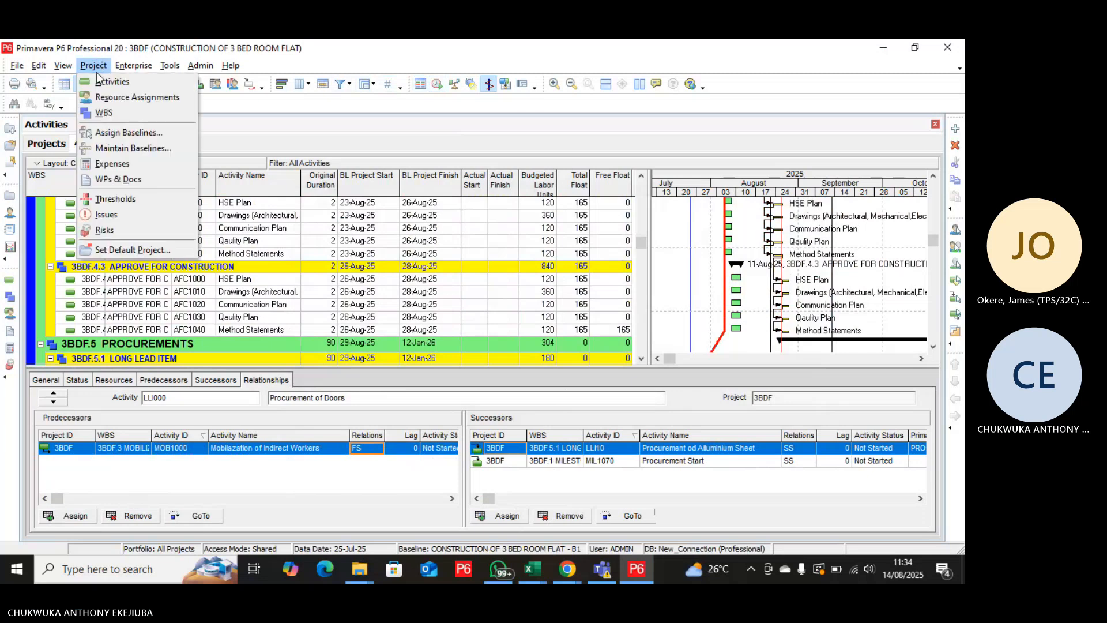
click(117, 133)
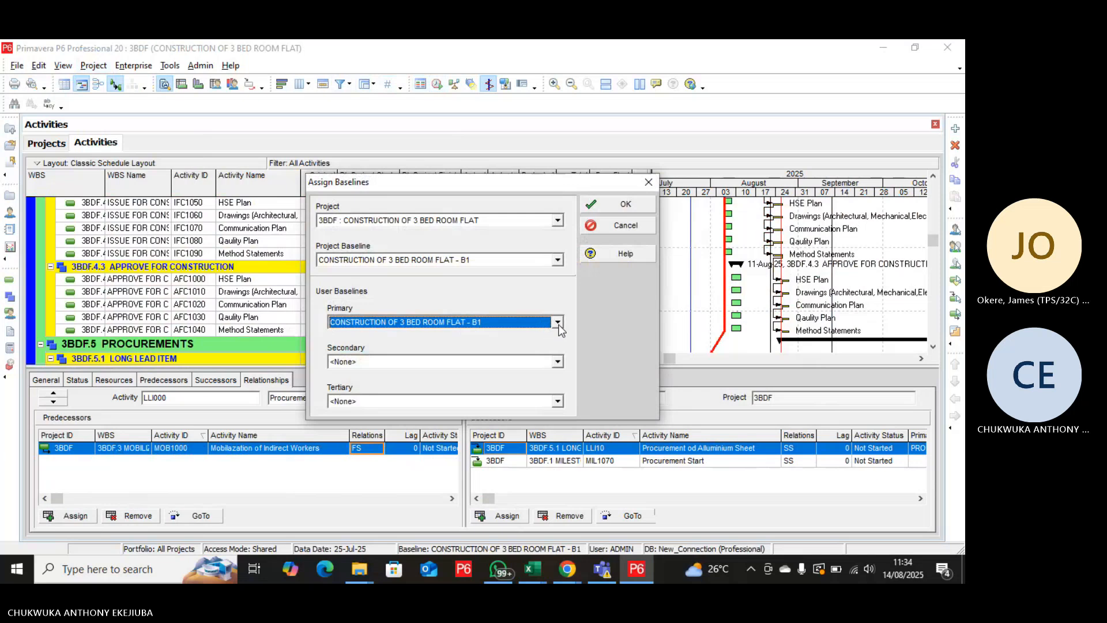
click(542, 323)
click(501, 335)
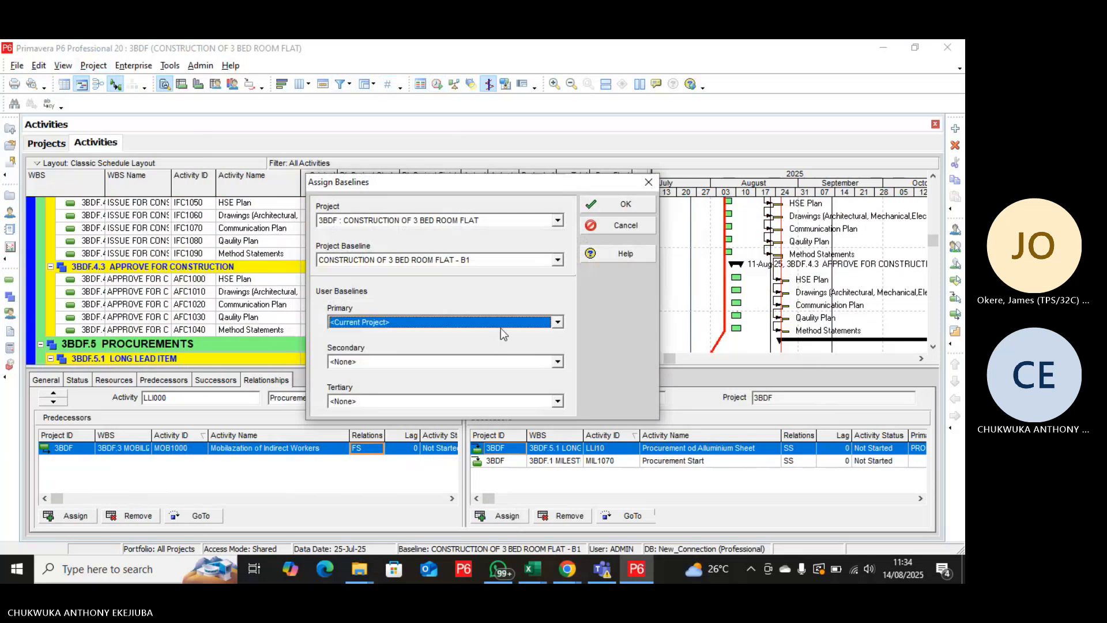
click(557, 260)
click(449, 274)
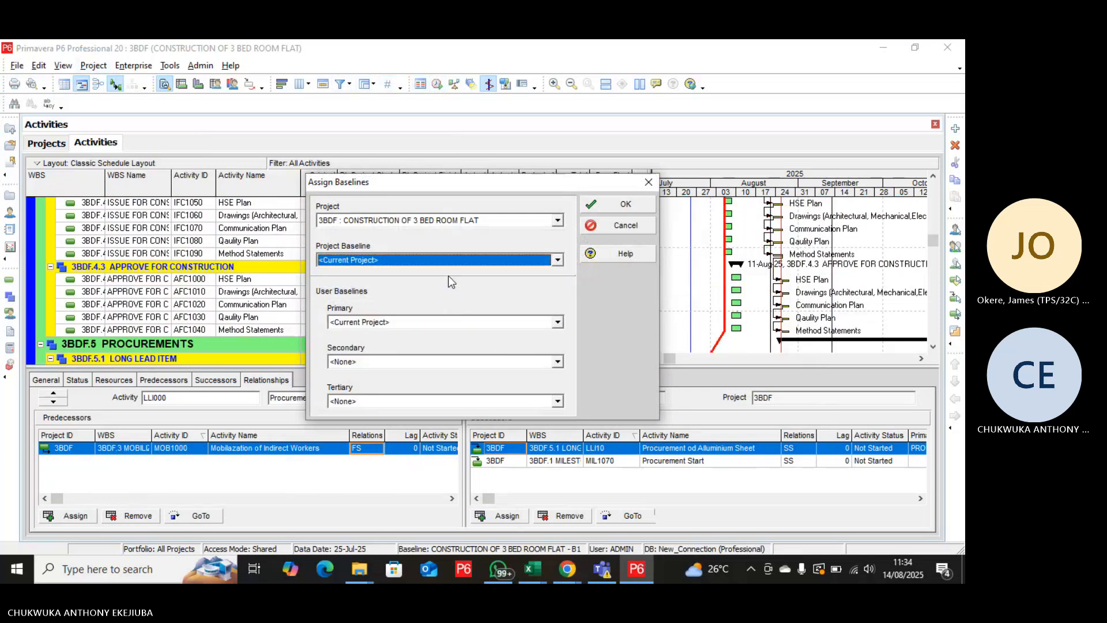
click(638, 205)
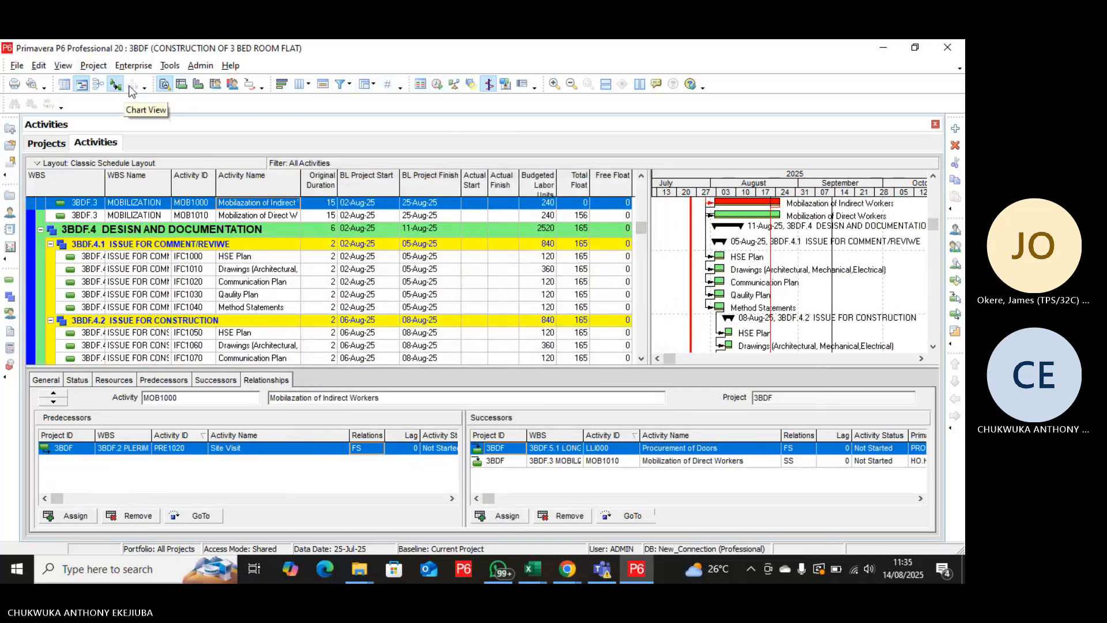
Delete the existing baseline CONSTRUCTION OF 3 BED ROOM FLAT - B1 from the project's maintained baselines.
click(98, 65)
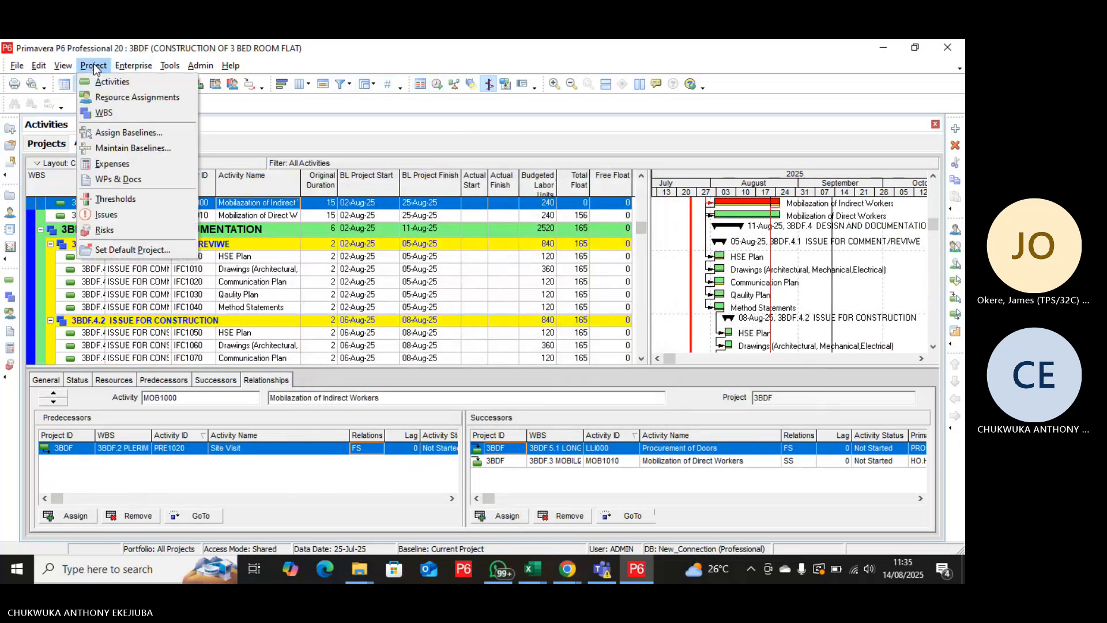
click(120, 150)
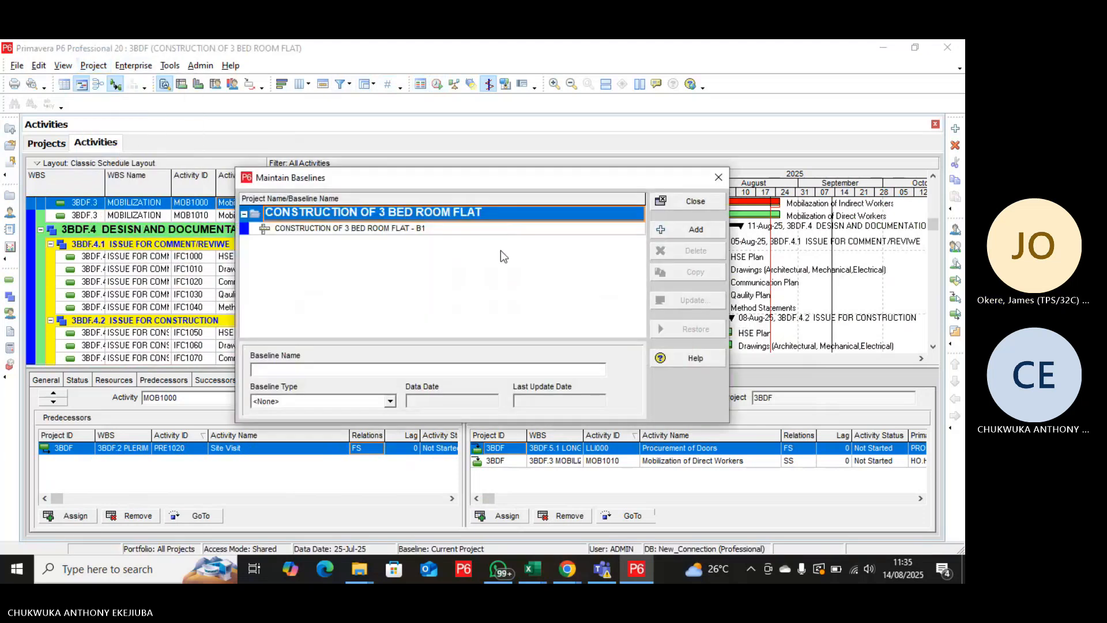
click(609, 230)
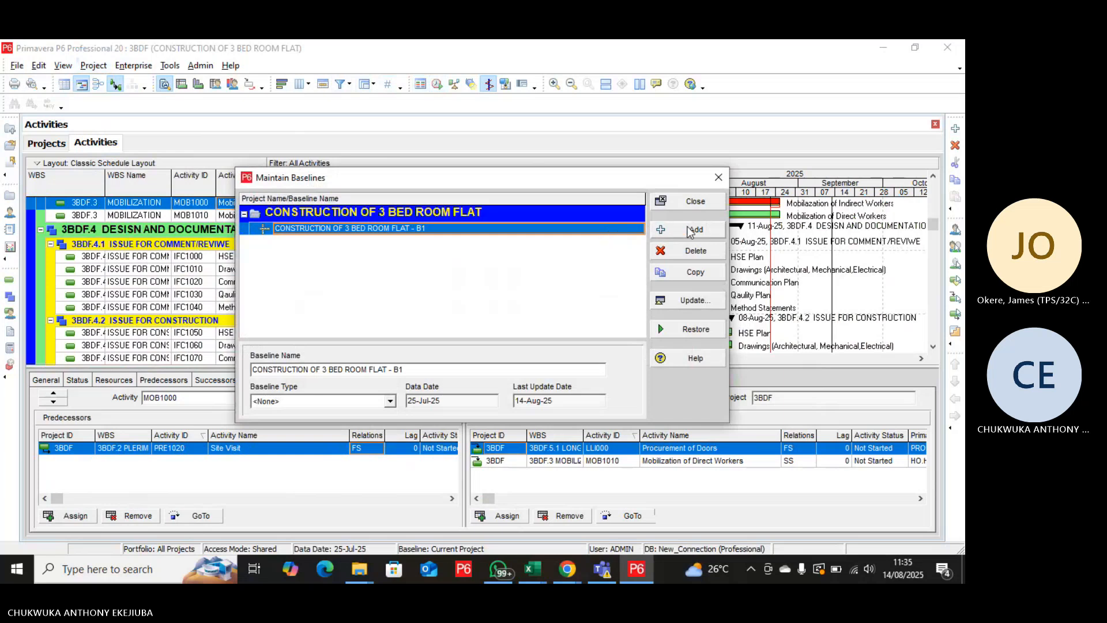
click(693, 252)
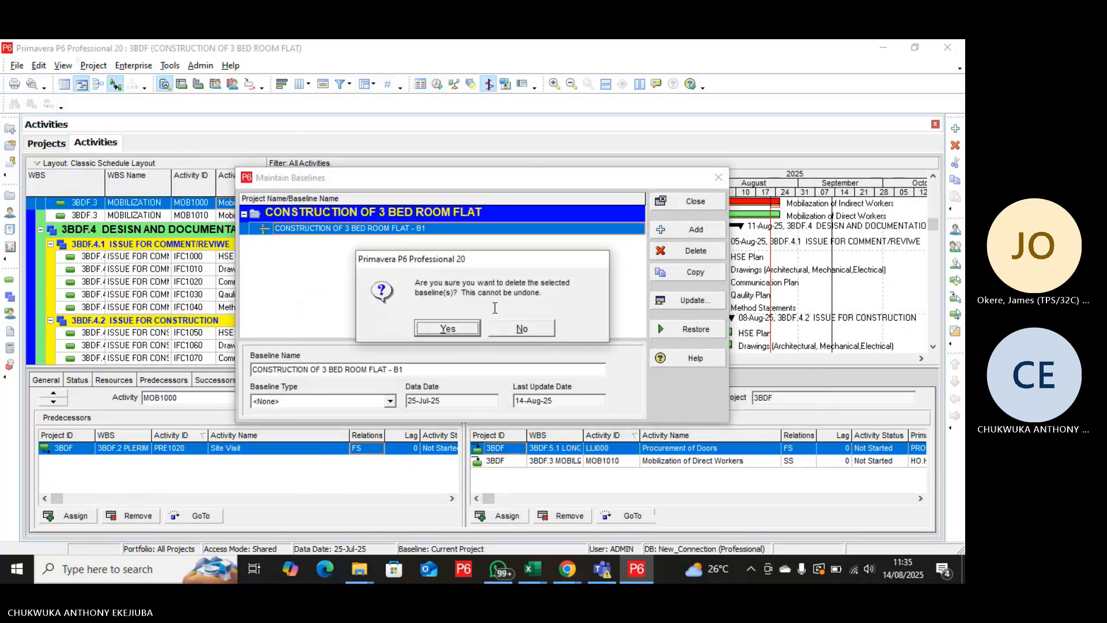
click(450, 327)
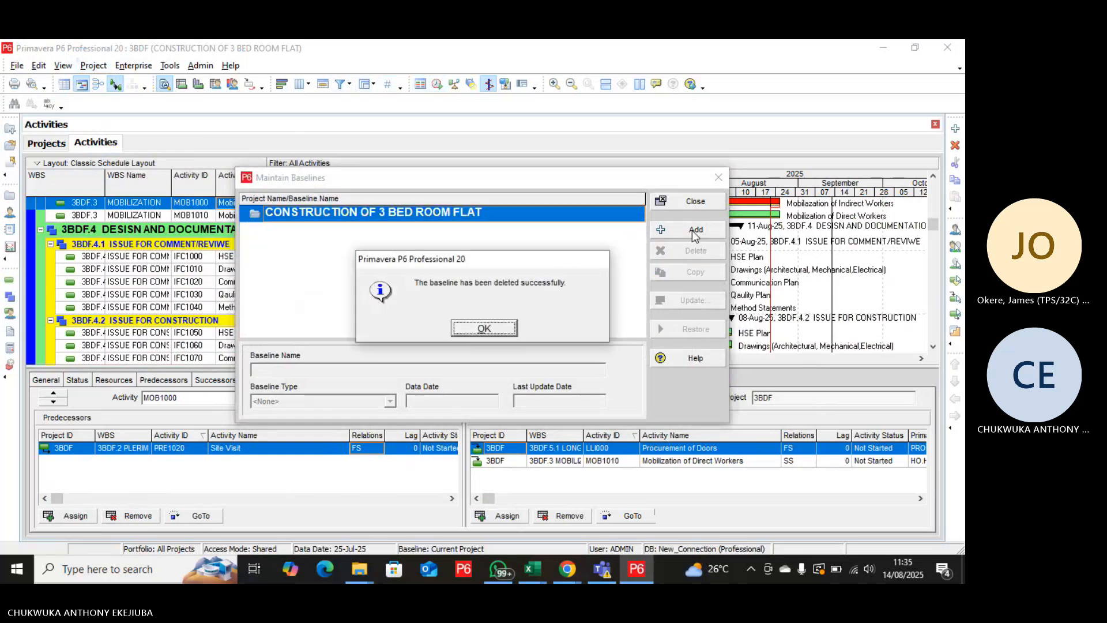
click(473, 329)
Save a copy of the current project as a new baseline of CONSTRUCTION OF 3 BED ROOM FLAT.
click(675, 230)
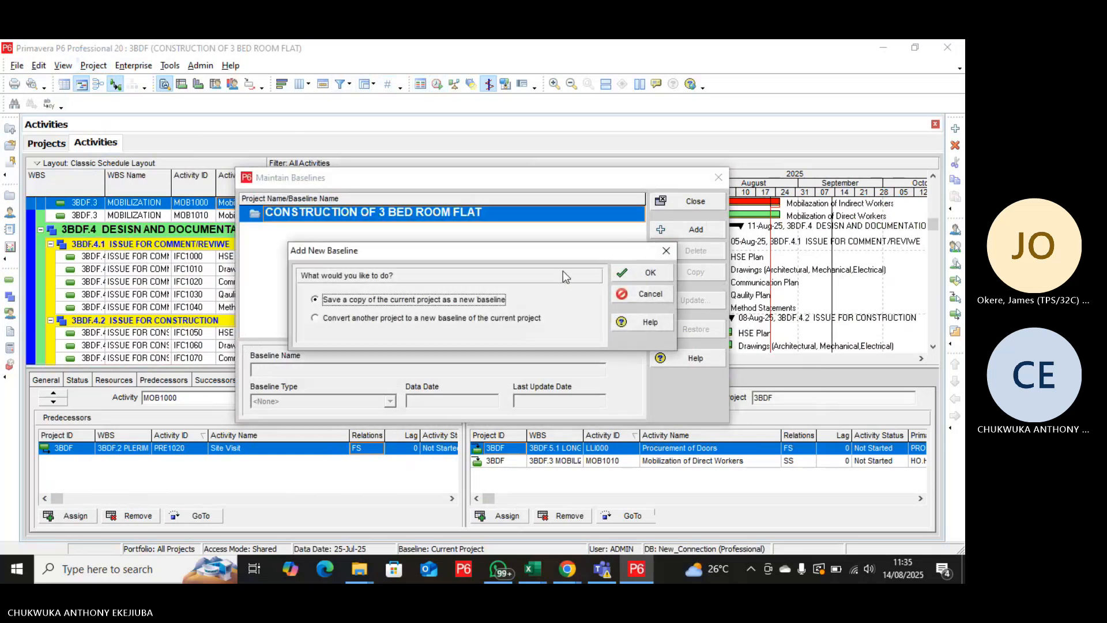
click(648, 275)
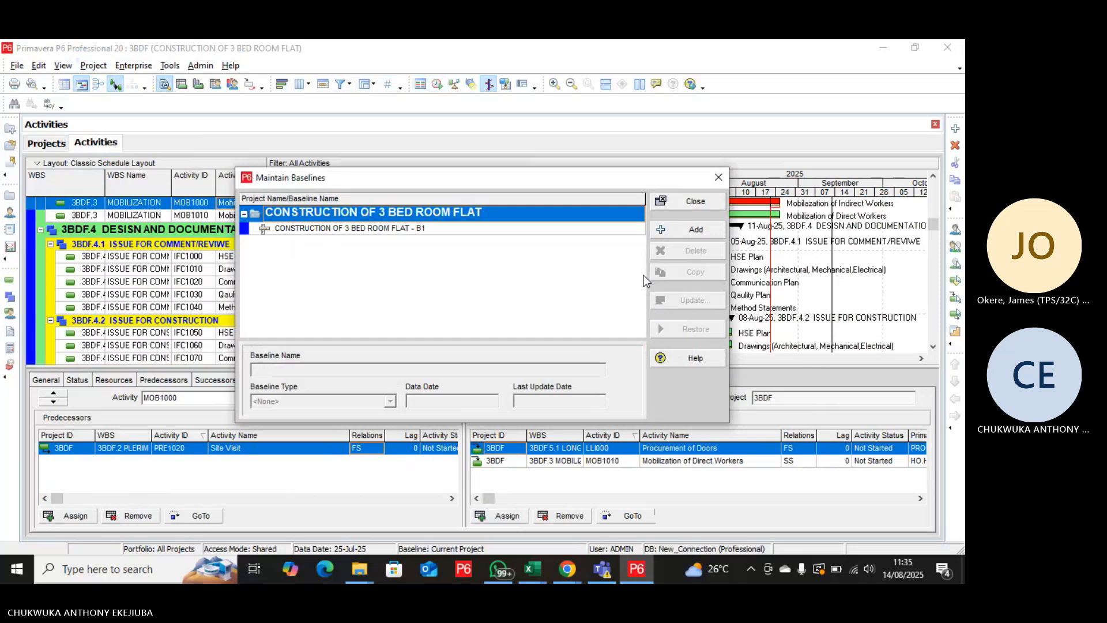
click(703, 202)
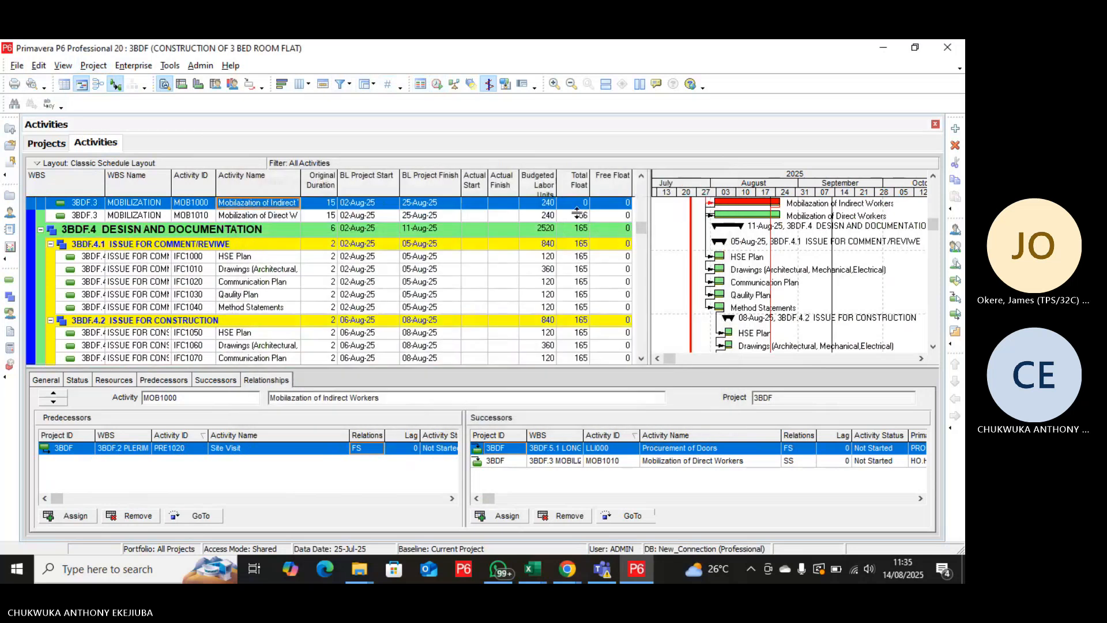
Assign the recreated CONSTRUCTION OF 3 BED ROOM FLAT - B1 as the project baseline of 3BDF, keeping <Current Project> as primary.
click(94, 66)
click(119, 136)
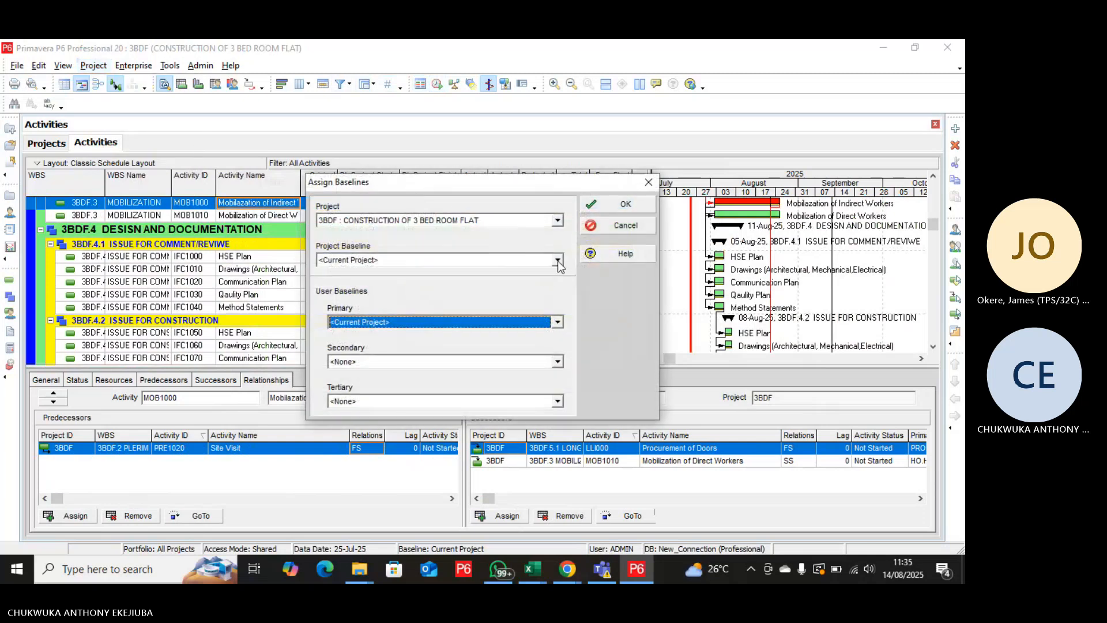
click(558, 261)
click(541, 357)
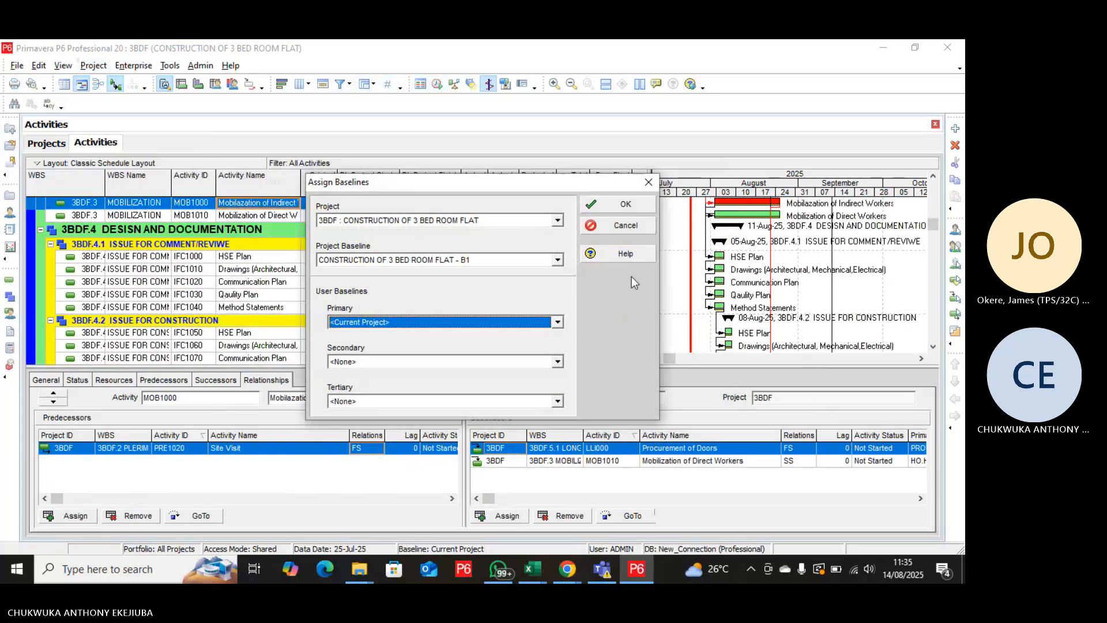
click(624, 208)
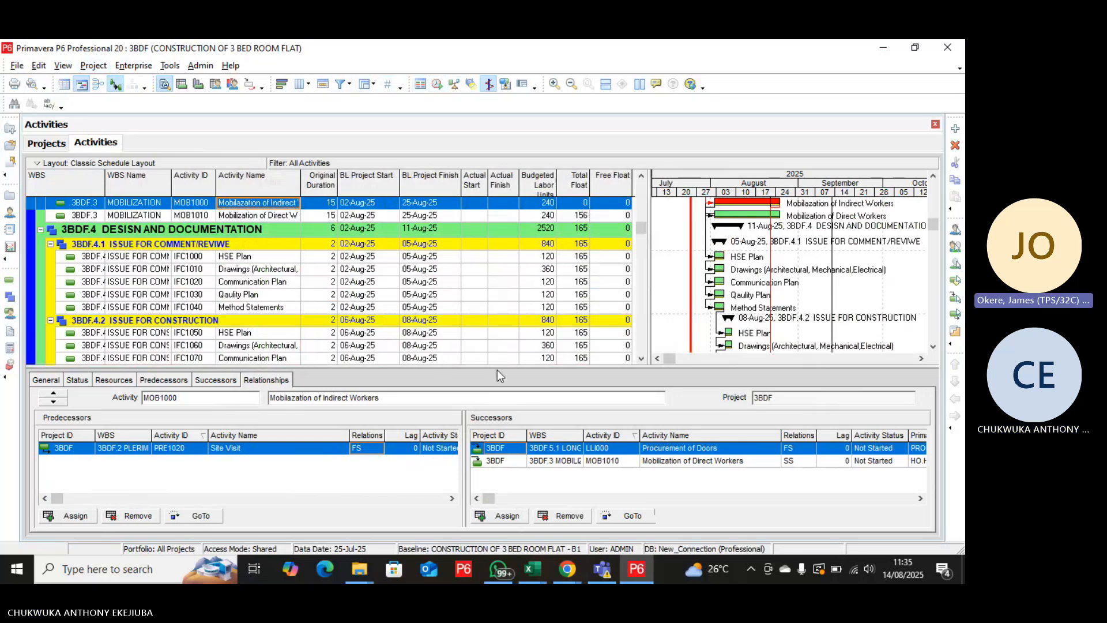
Examine the baseline dates, floats and Gantt bars of the mobilization, design and documentation, and procurement activities.
scroll(681, 331, down, 1)
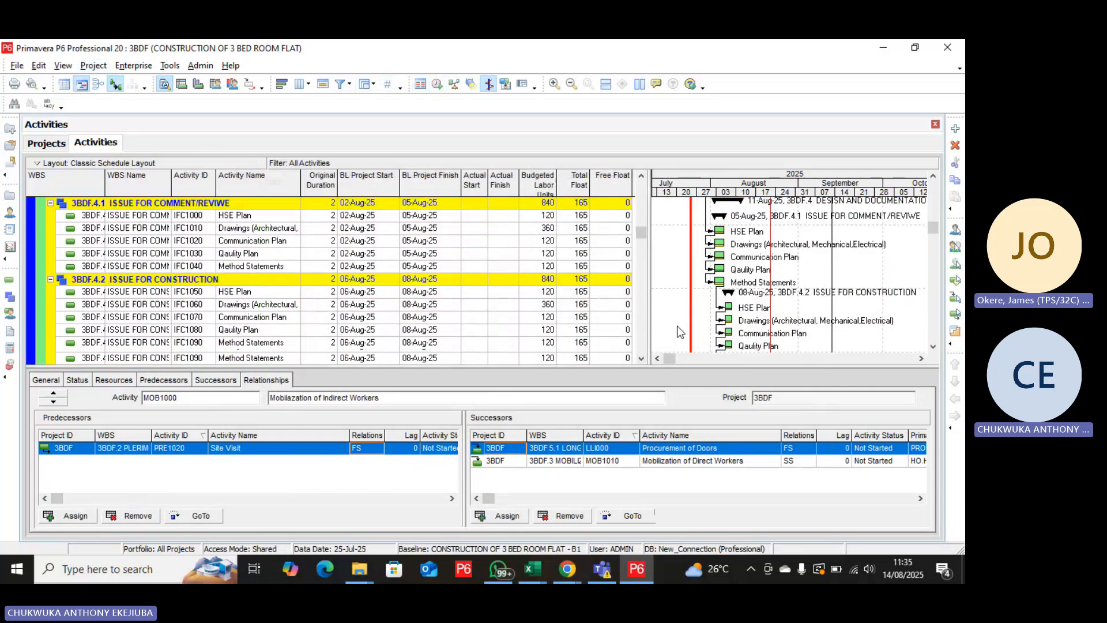
scroll(680, 331, down, 3)
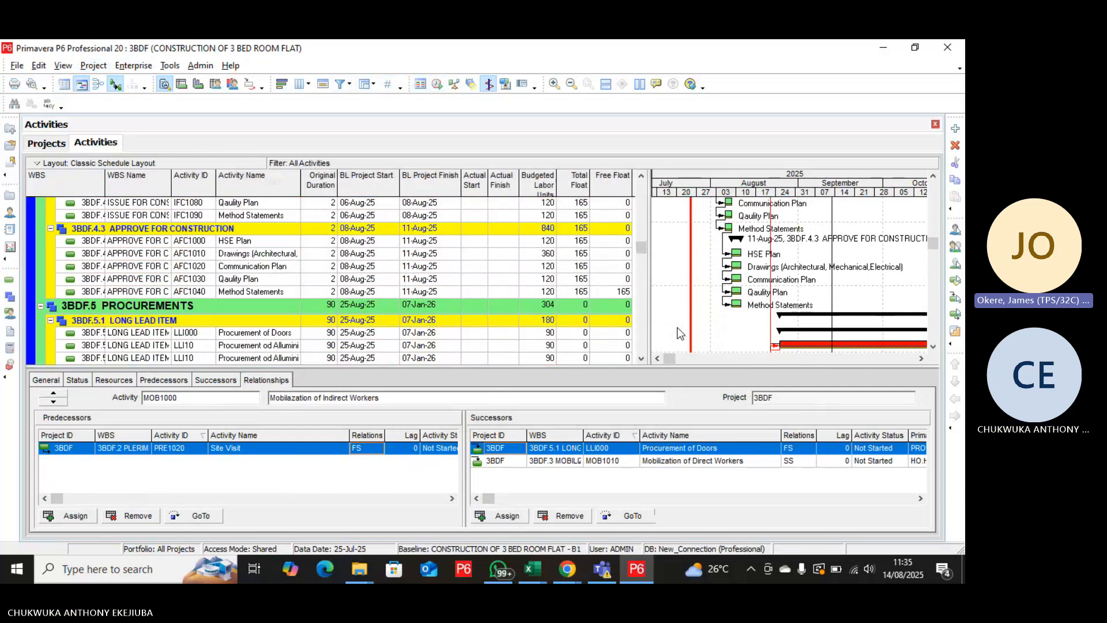
scroll(681, 333, down, 1)
scroll(680, 333, up, 1)
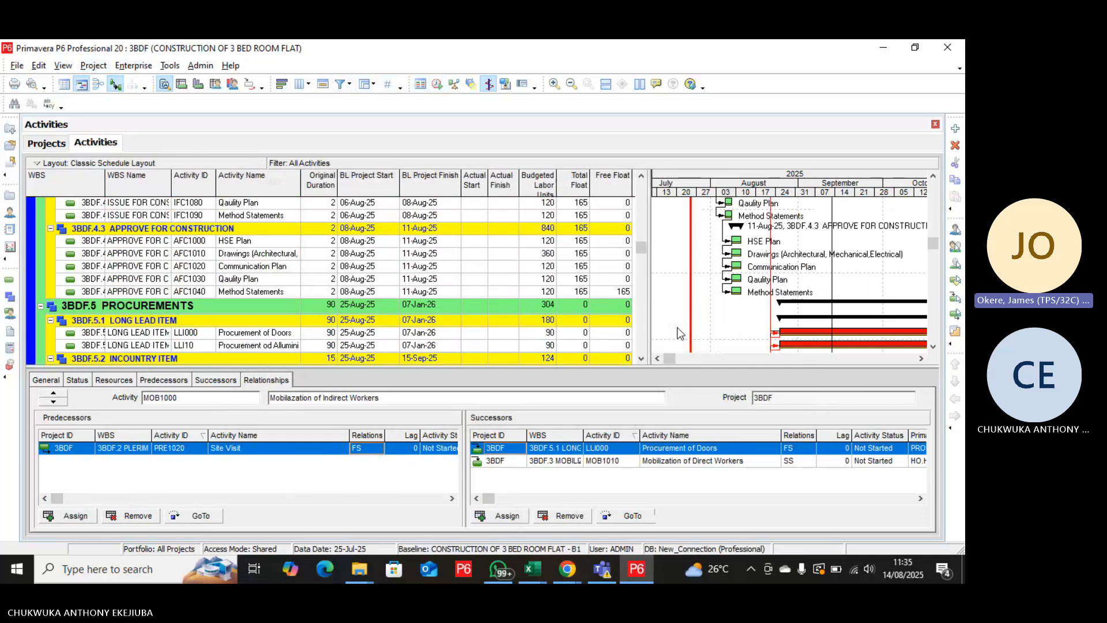
scroll(680, 333, up, 1)
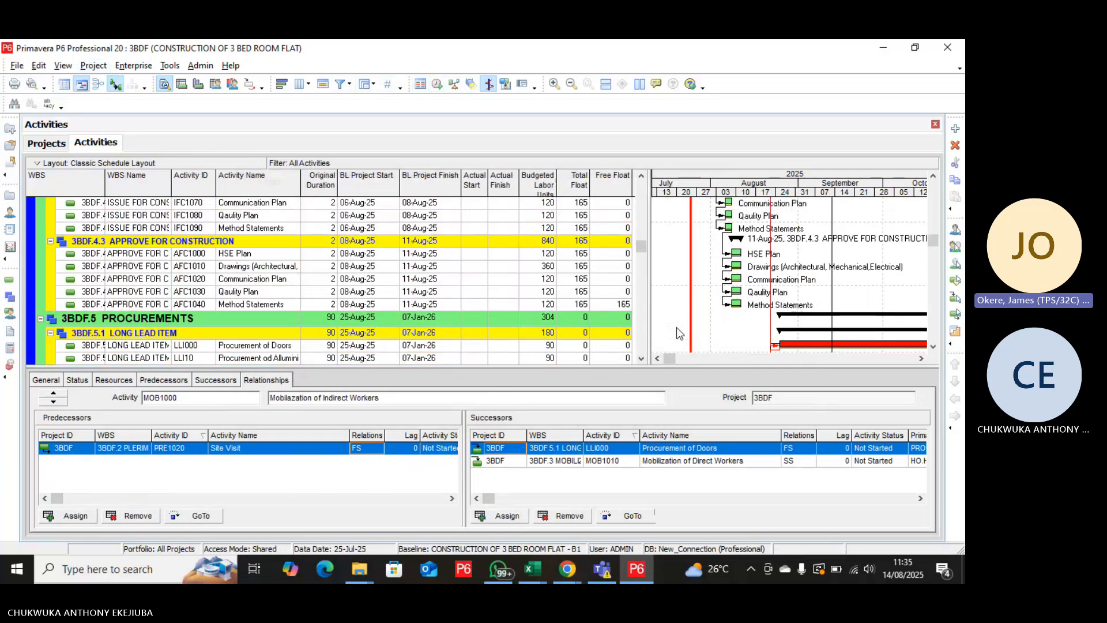
scroll(677, 333, up, 9)
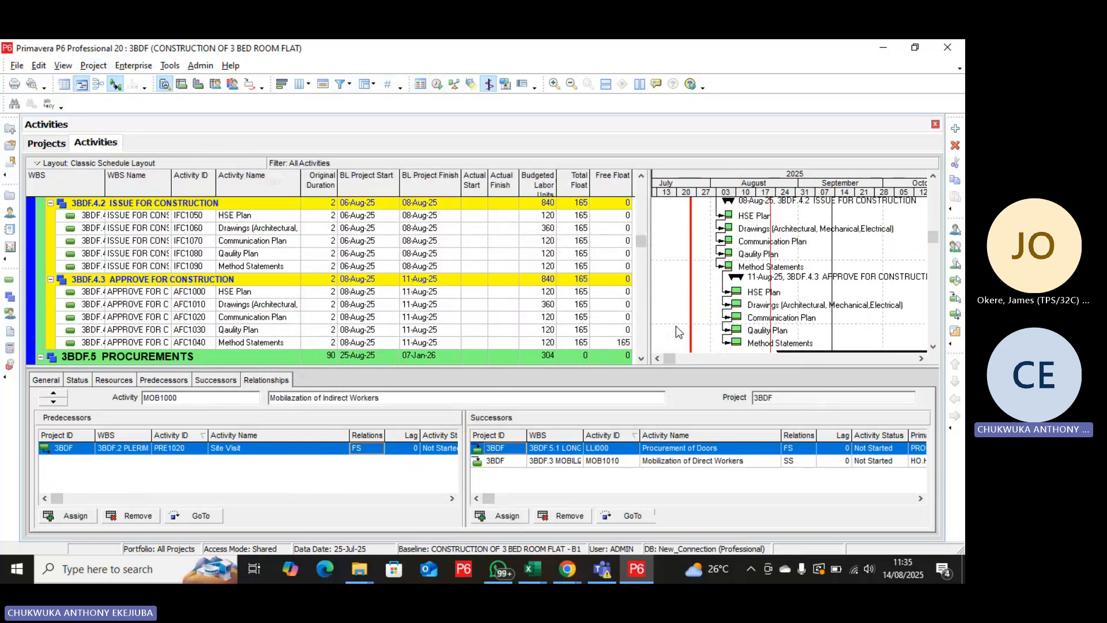
scroll(677, 333, up, 7)
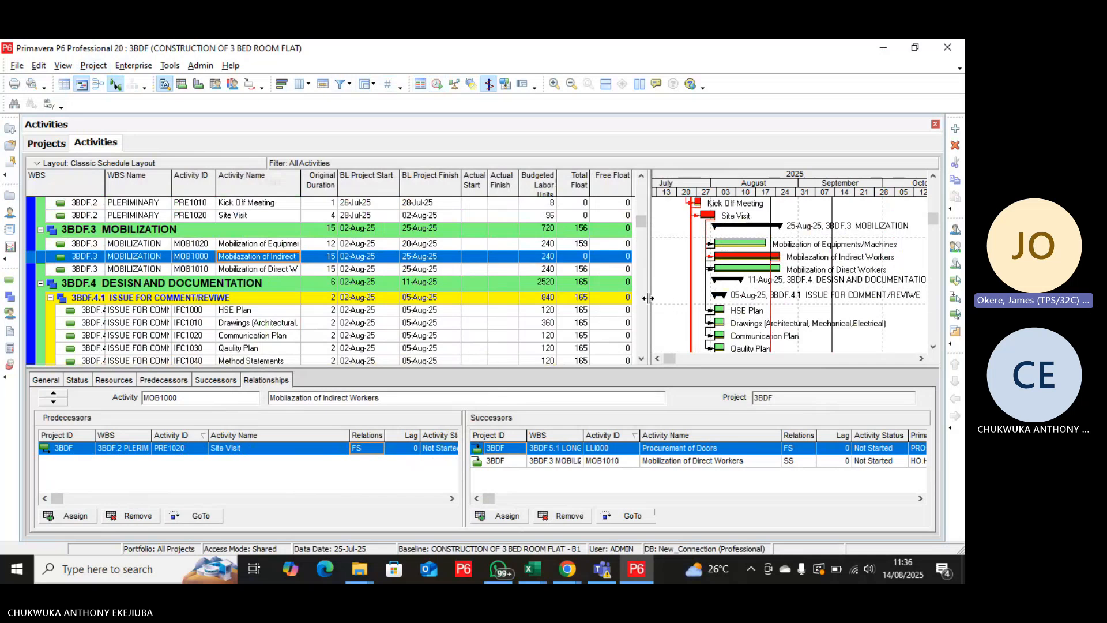
Widen the activity table against the Gantt chart and enlarge the Total Float column so its heading fits on one line.
mouse_move(648, 298)
mouse_down()
mouse_move(608, 307)
mouse_move(667, 304)
mouse_up()
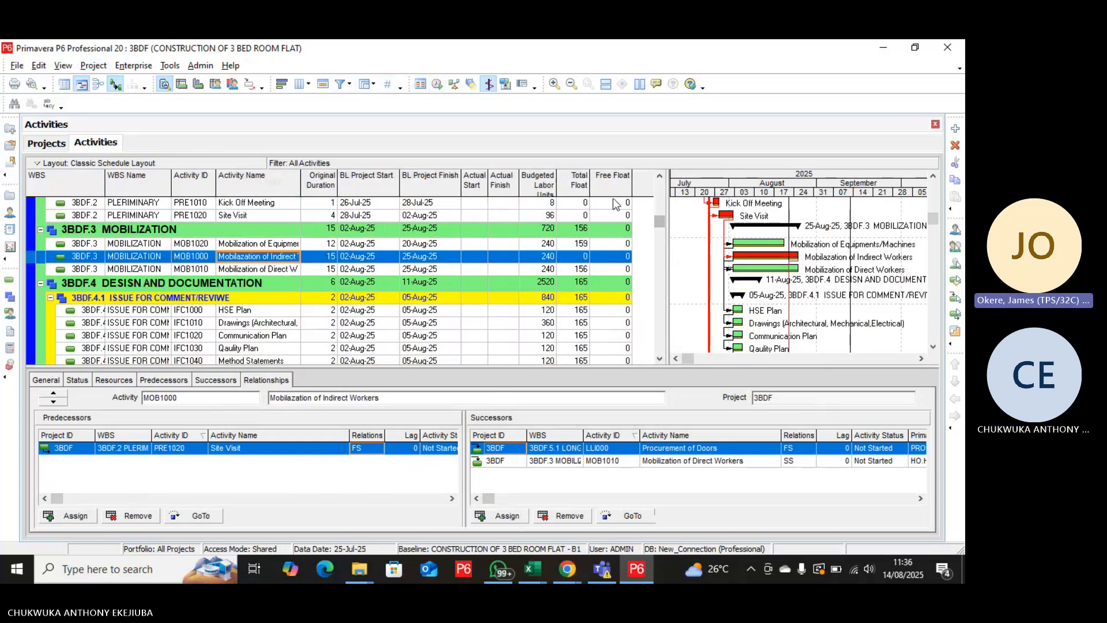
drag(589, 183, 605, 194)
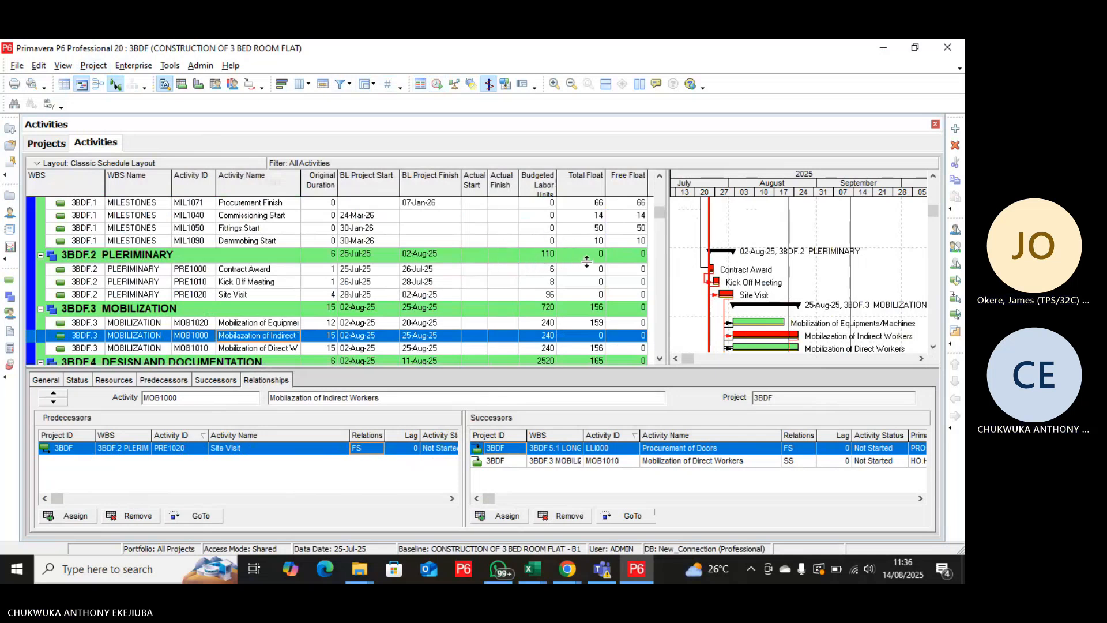
click(659, 358)
click(659, 359)
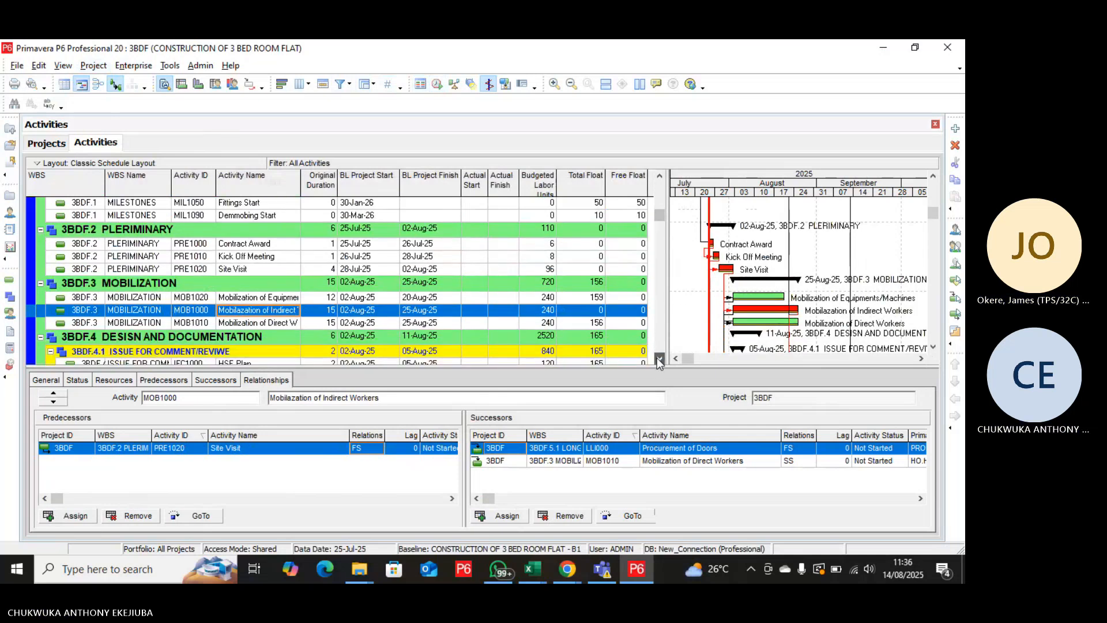
click(659, 358)
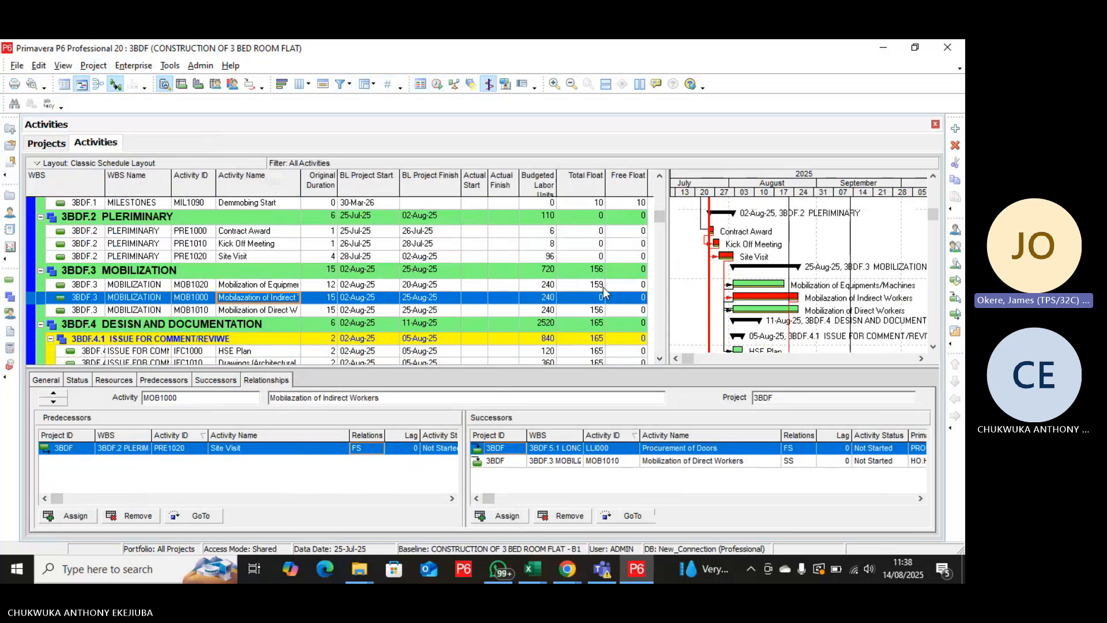
Assign D1010 Demmobing of Worker as the FS successor of AFC1040 Method Statements under APPROVE FOR CONSTRUCTION.
scroll(577, 309, down, 1)
scroll(577, 309, down, 5)
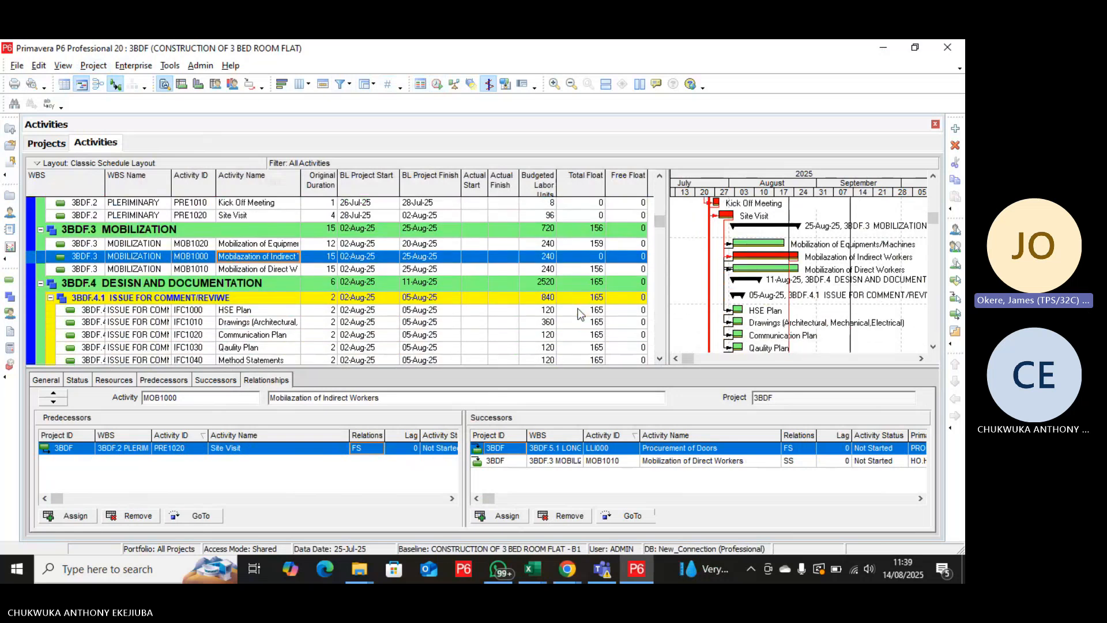
scroll(577, 315, down, 5)
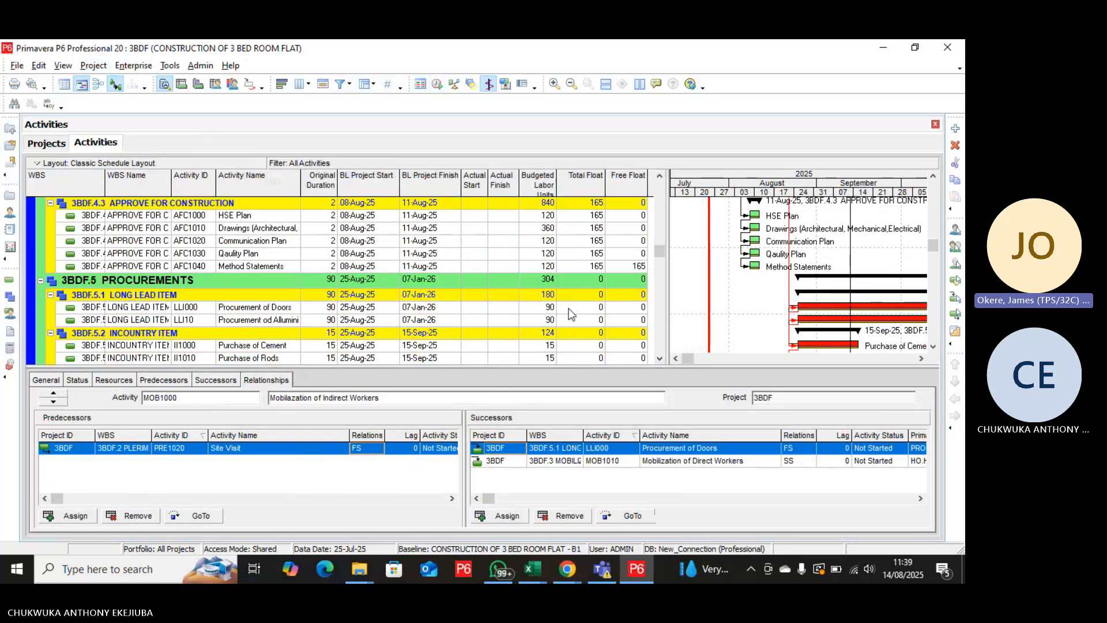
click(289, 266)
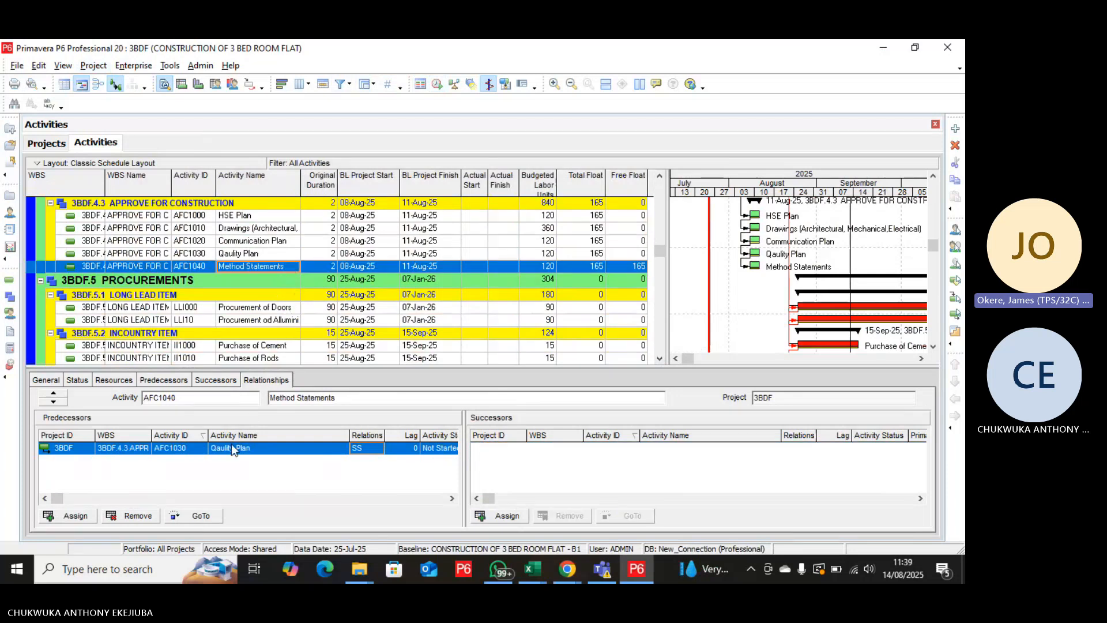
click(484, 518)
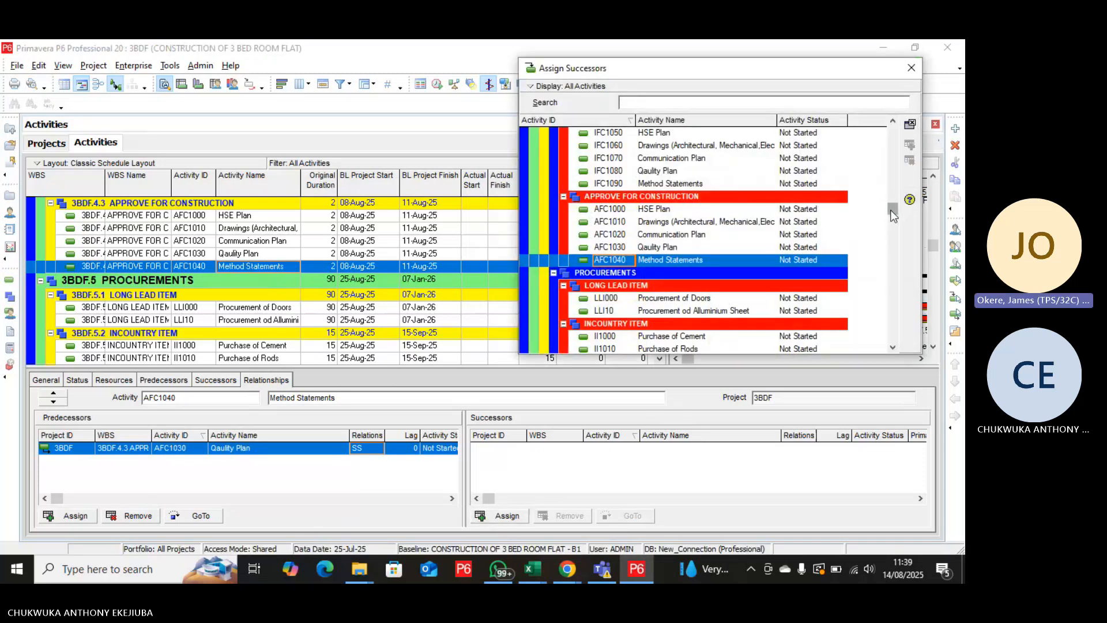
drag(892, 209, 873, 337)
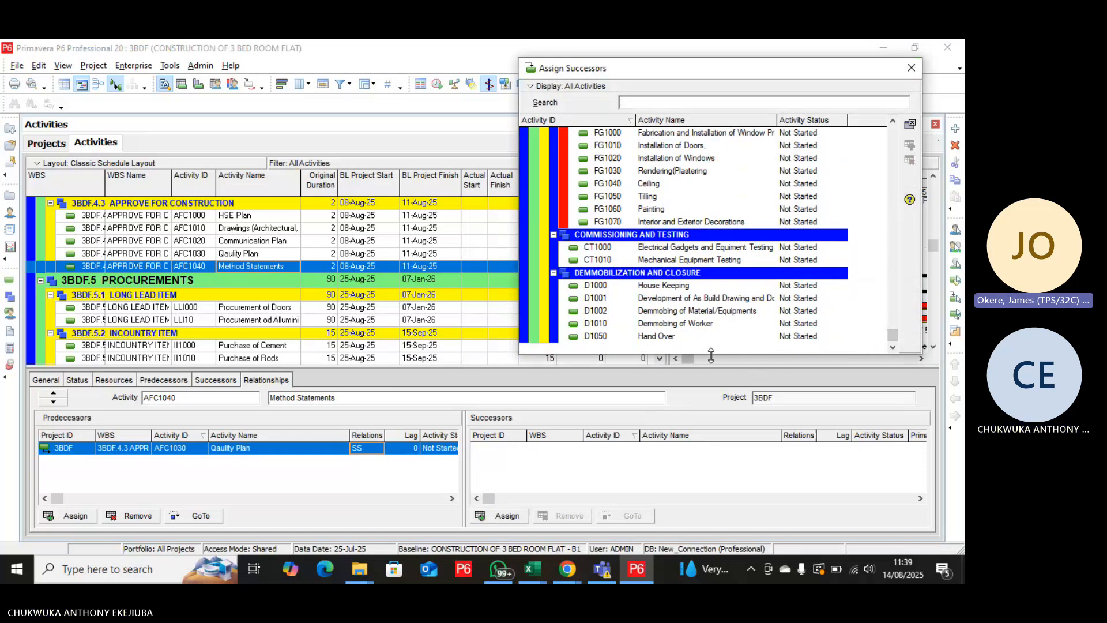
click(699, 326)
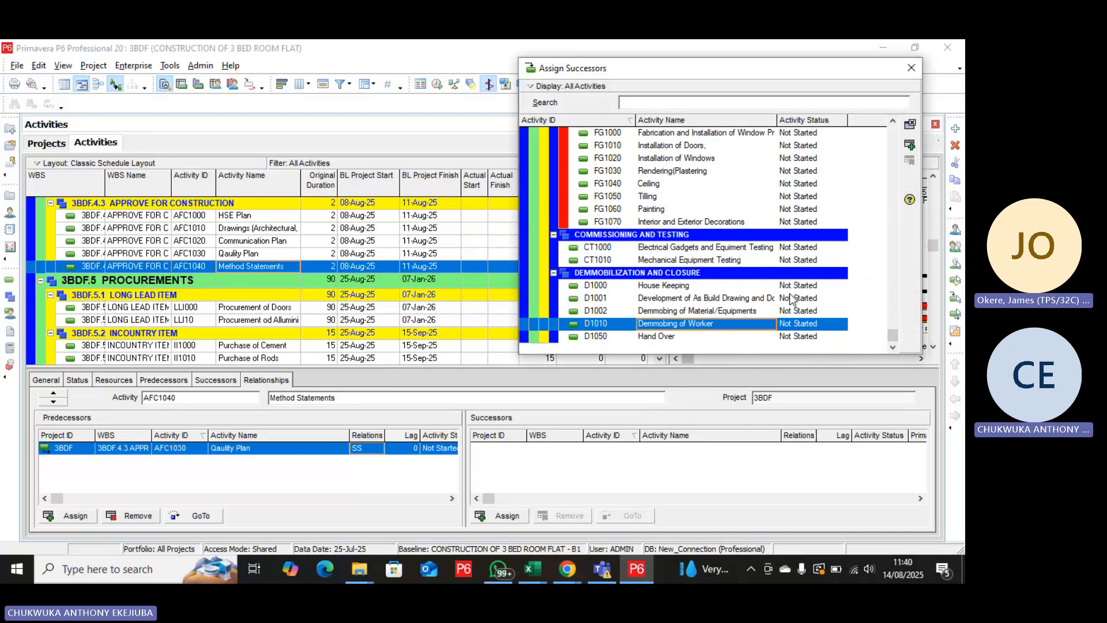
click(911, 145)
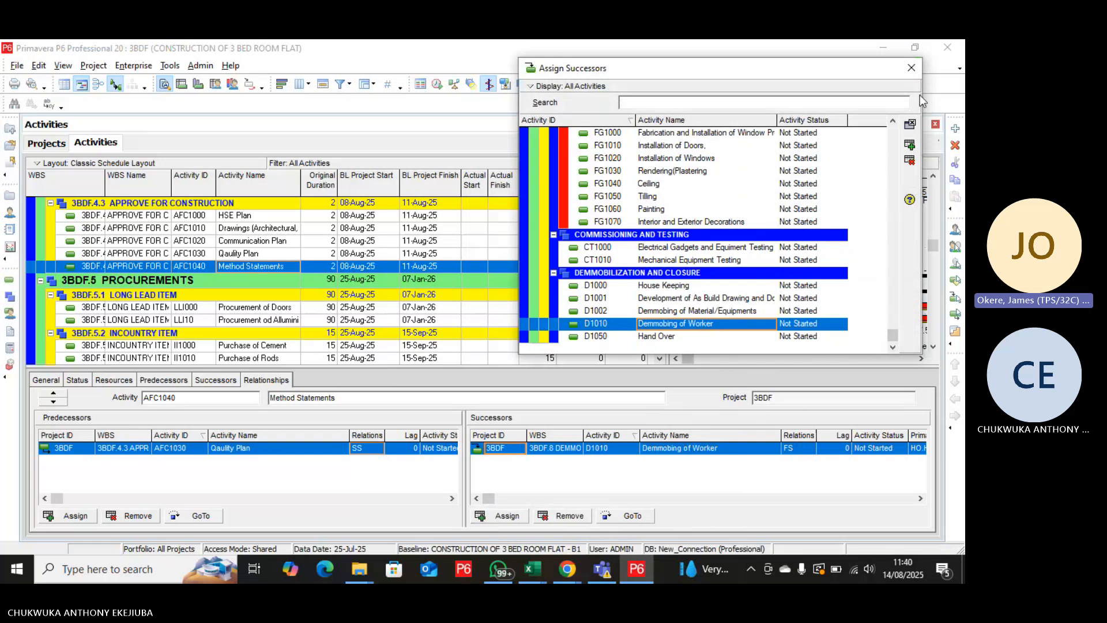
click(911, 68)
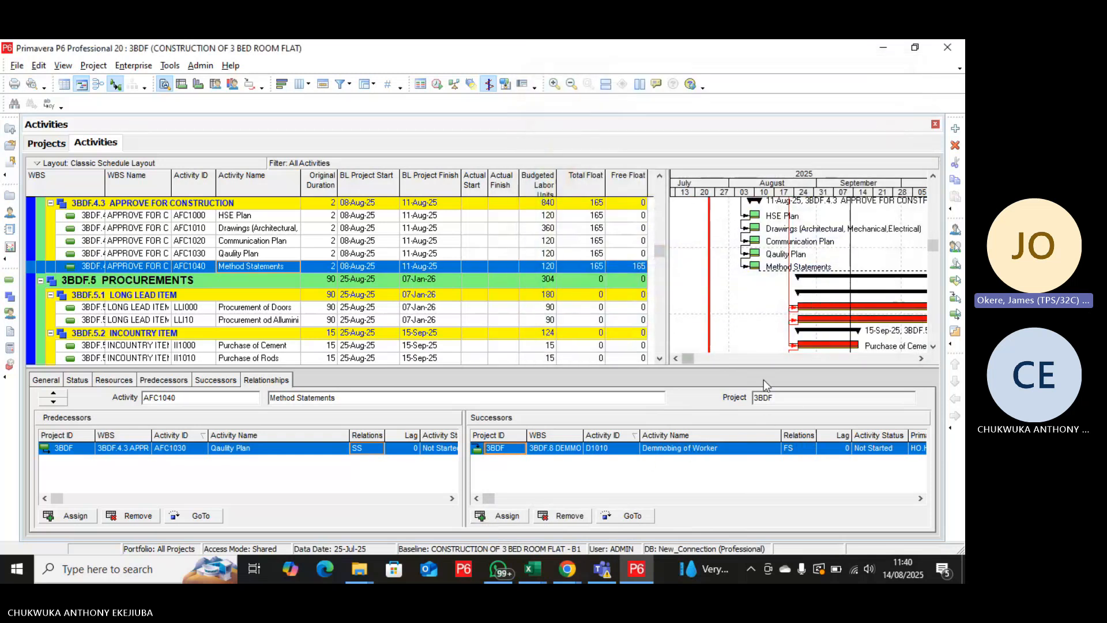
Reschedule the project with the selected data date 25-Jul-25 applied to all open projects.
click(438, 86)
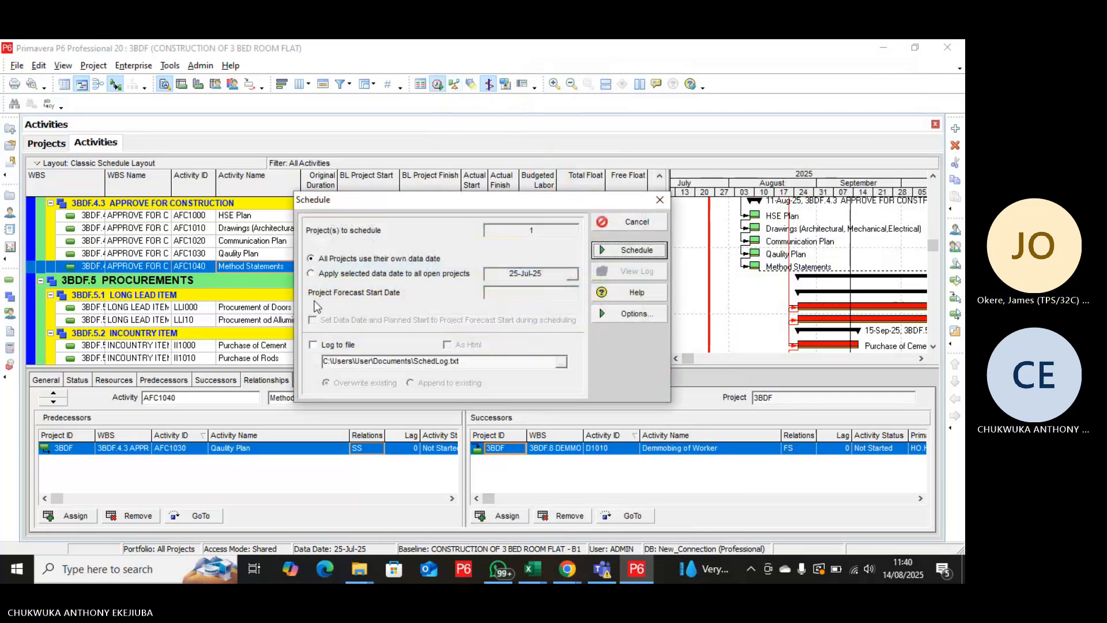
click(311, 273)
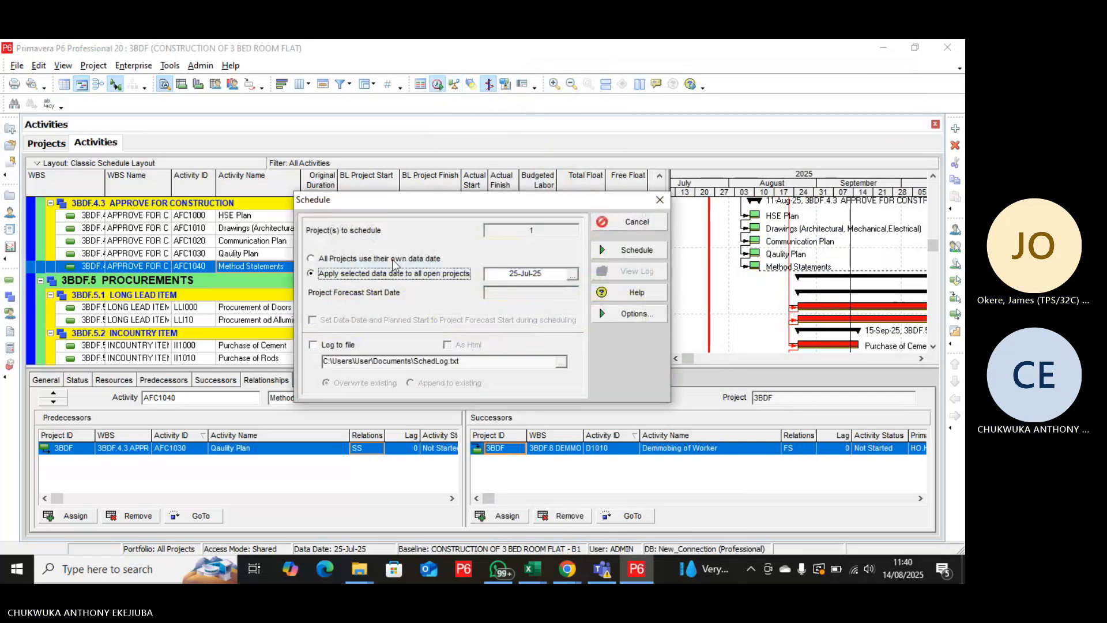
click(633, 250)
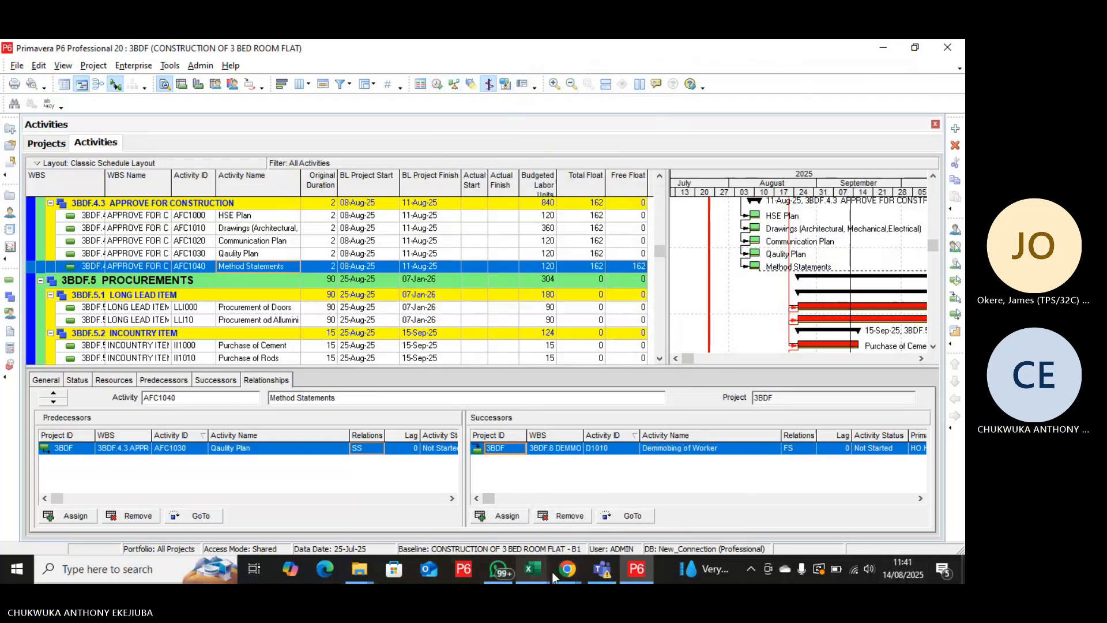
Examine the total and free floats of the procurement, construction, fittings, finishing, and design and documentation activities.
mouse_move(638, 571)
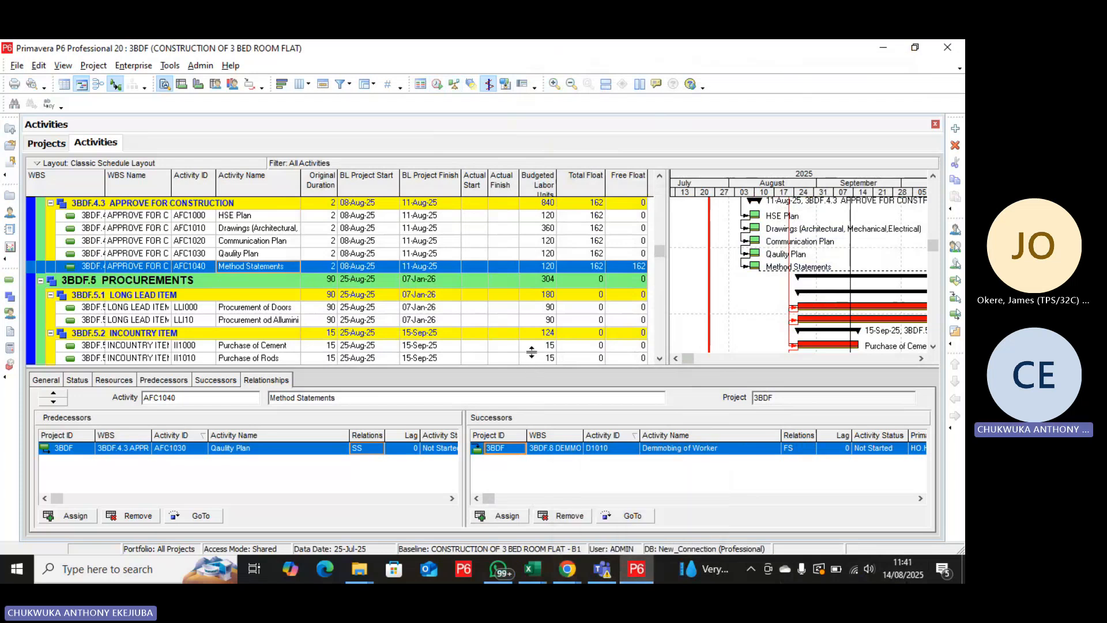
drag(570, 326, 570, 316)
scroll(570, 315, down, 5)
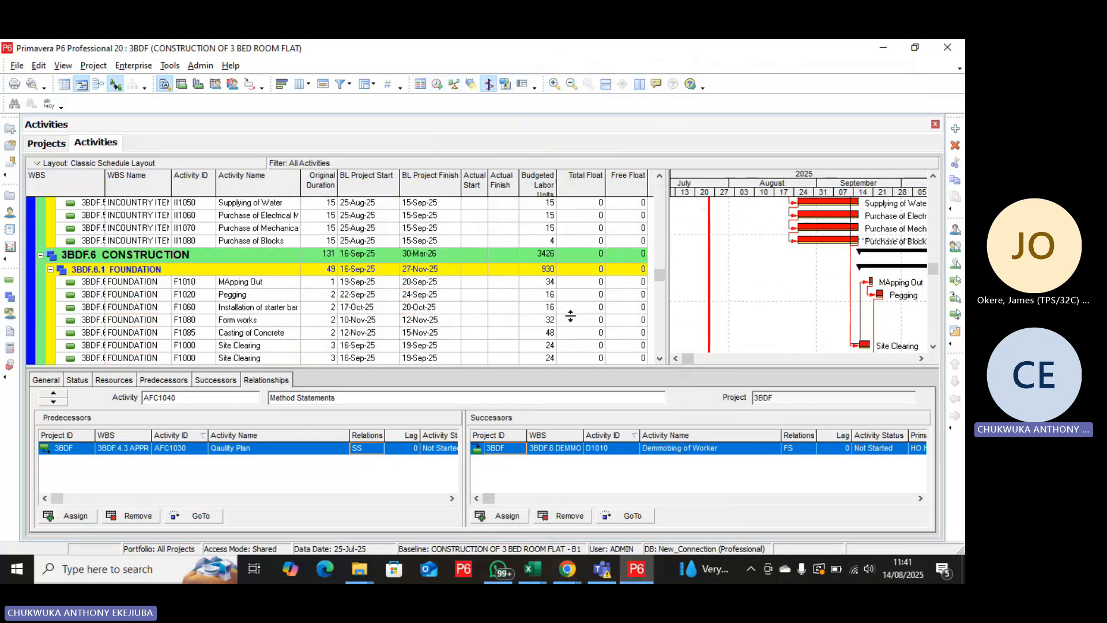
scroll(570, 316, down, 9)
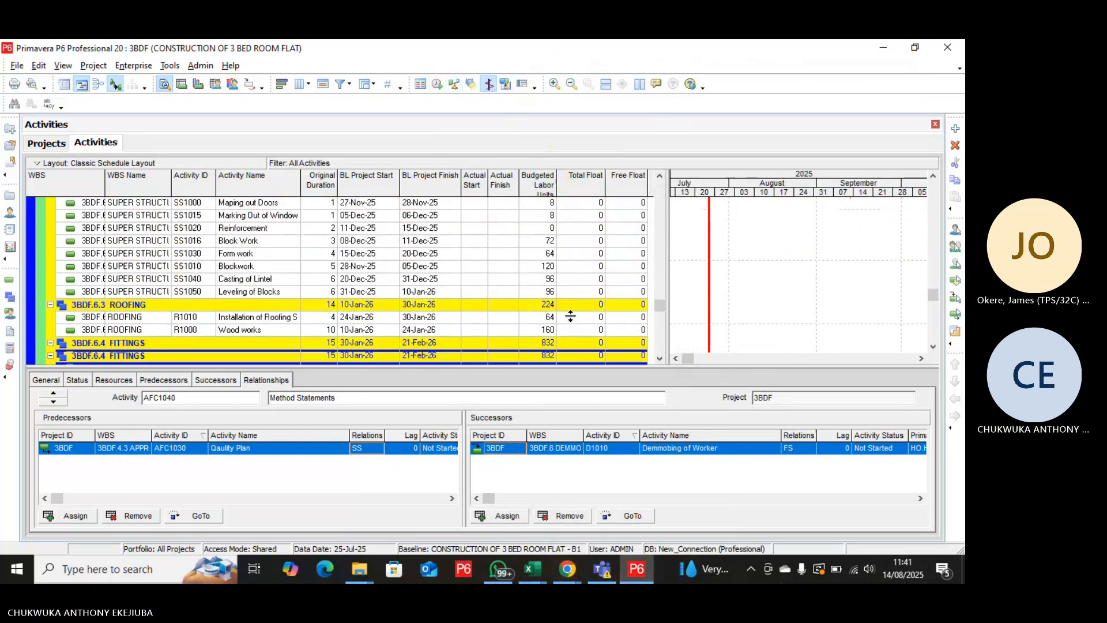
scroll(570, 316, down, 7)
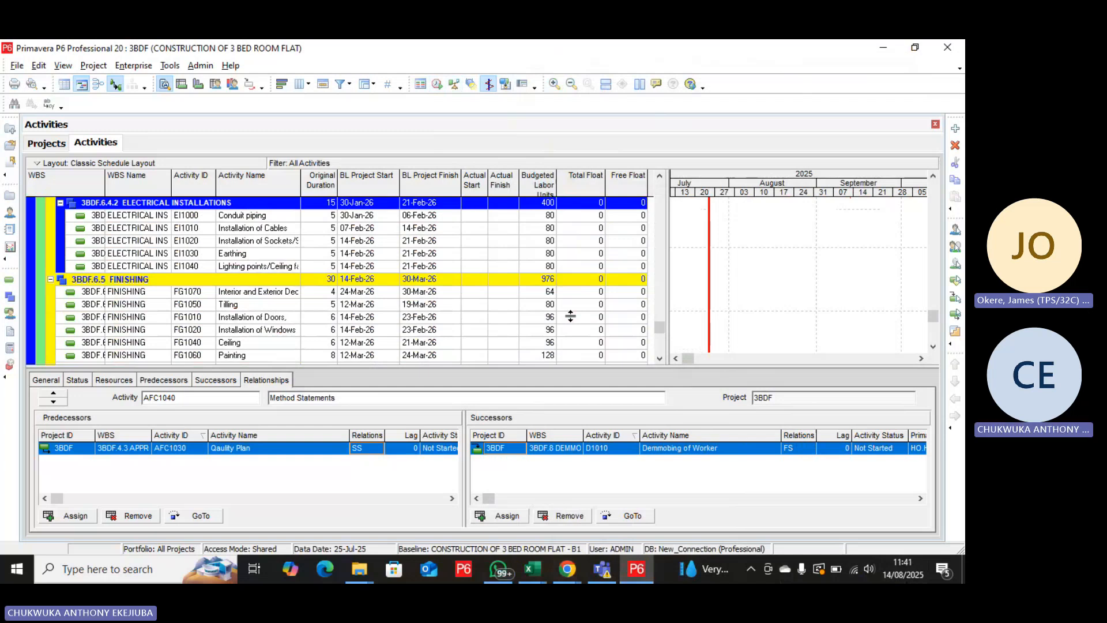
scroll(570, 316, down, 1)
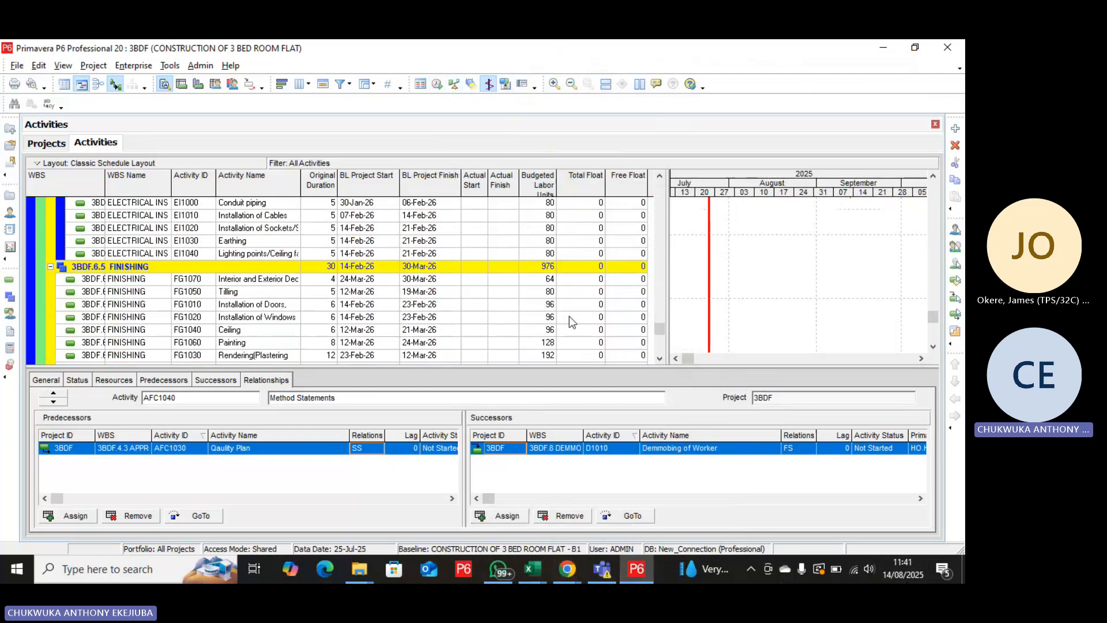
scroll(571, 322, up, 3)
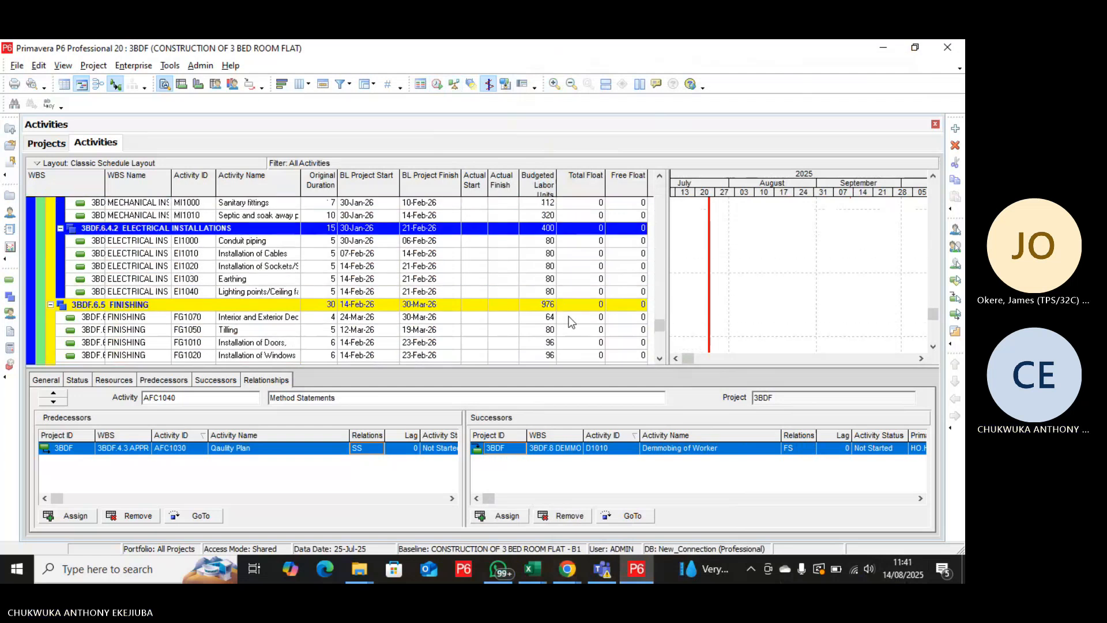
scroll(571, 322, up, 3)
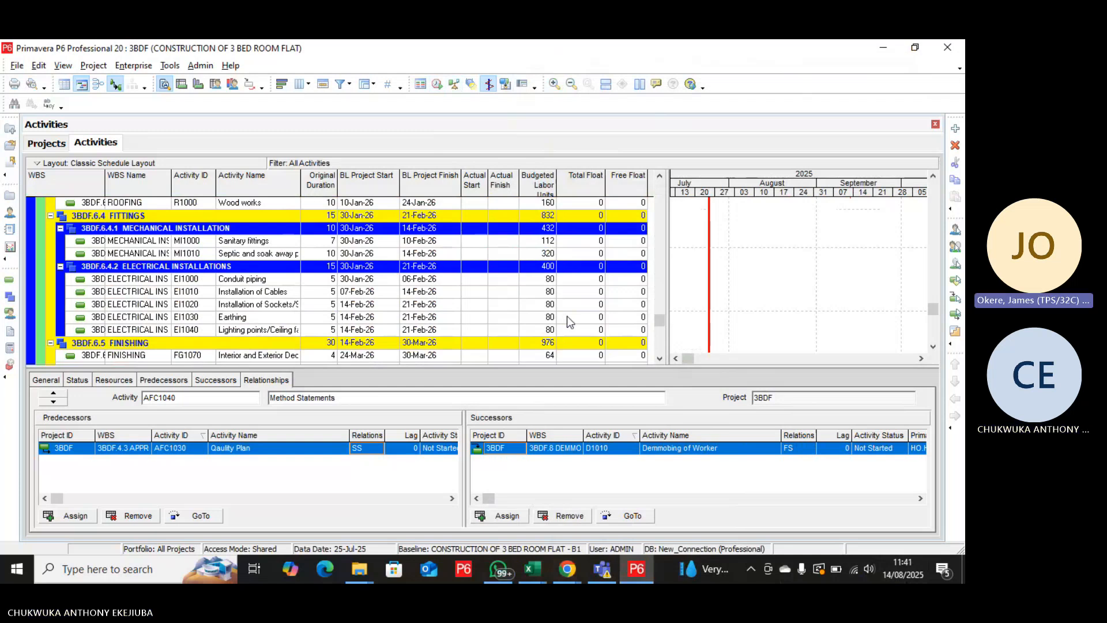
scroll(569, 322, up, 4)
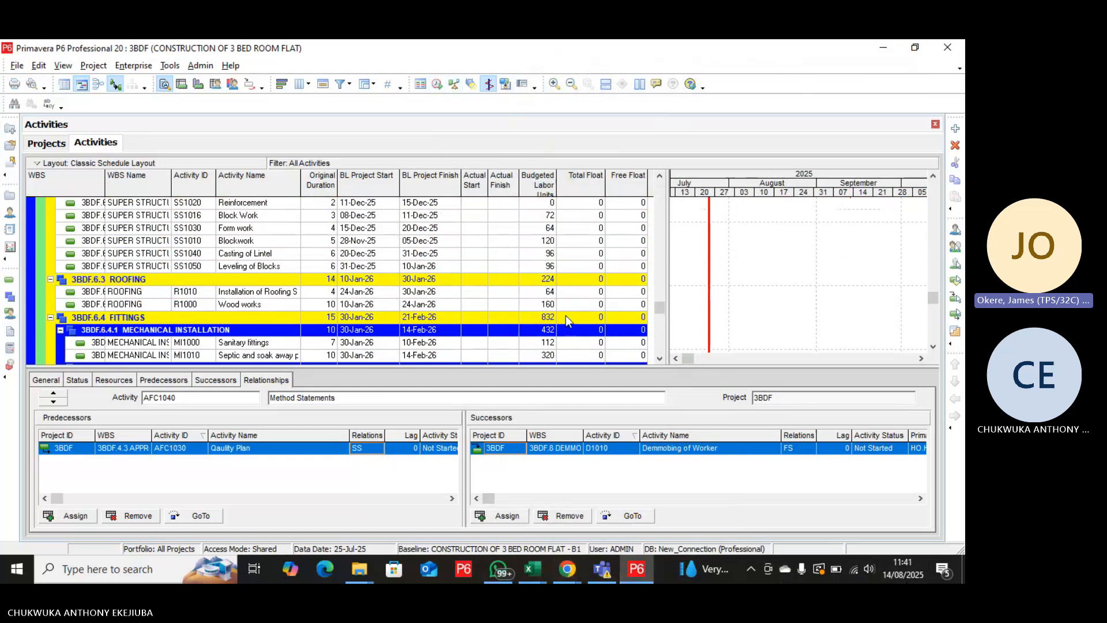
scroll(566, 317, up, 1)
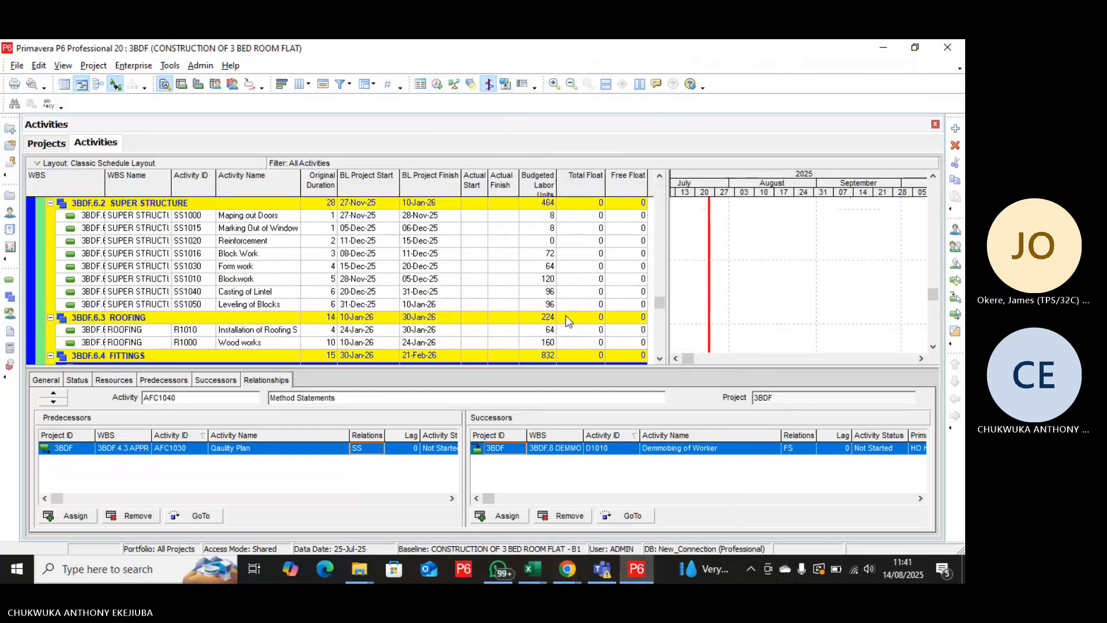
scroll(565, 316, up, 3)
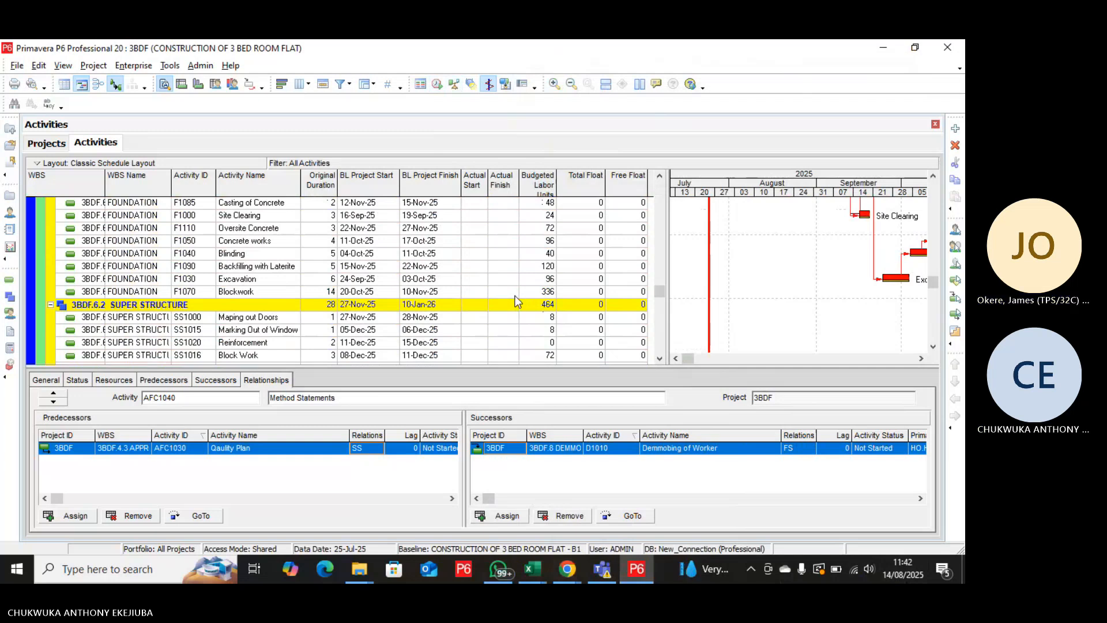
scroll(515, 301, up, 7)
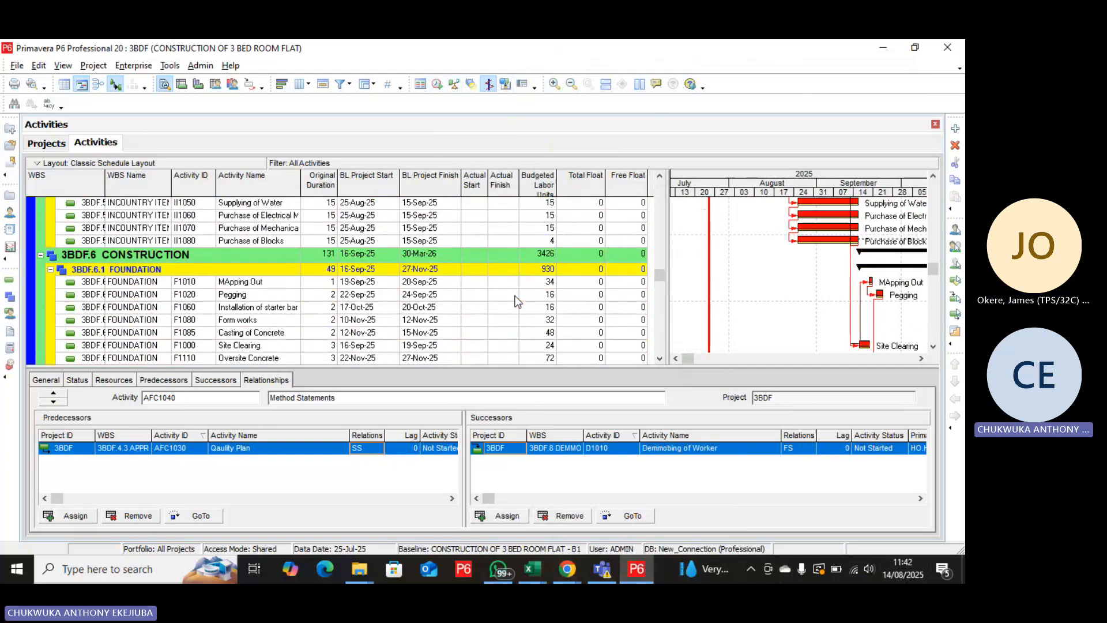
scroll(514, 295, up, 5)
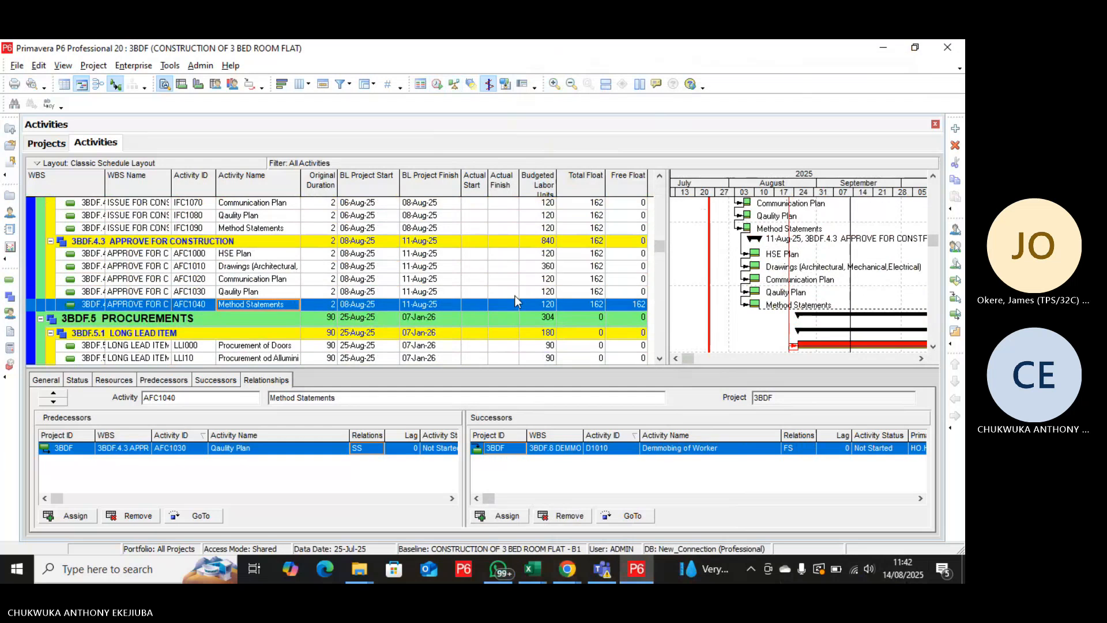
scroll(515, 300, up, 3)
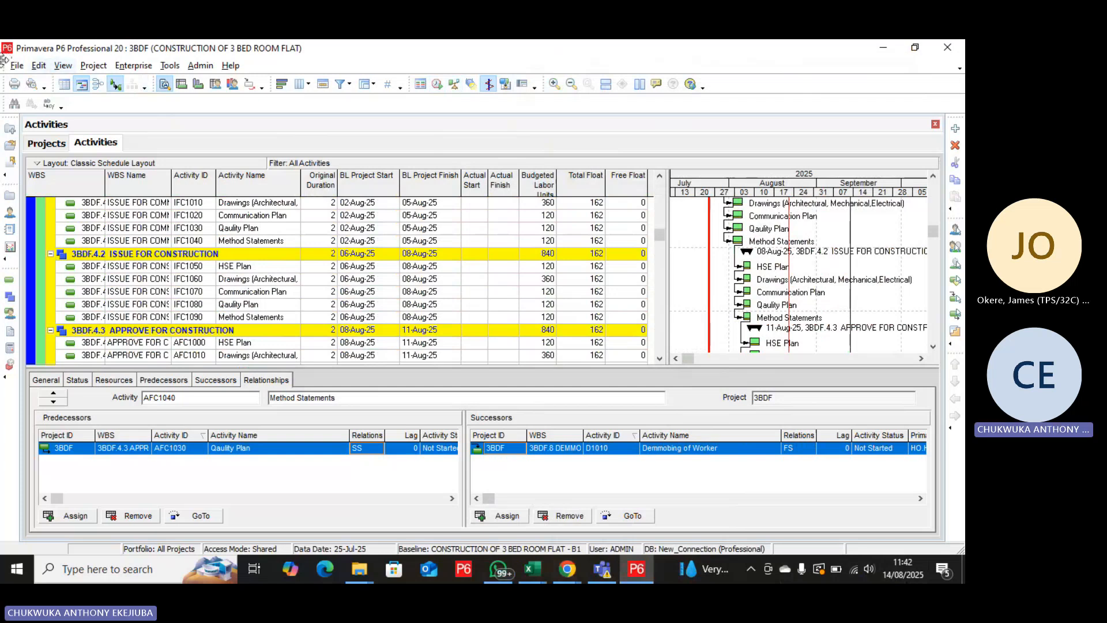
Open the SM SOAP MAKING project under NNENNE SPARKLES from the projects list.
click(46, 143)
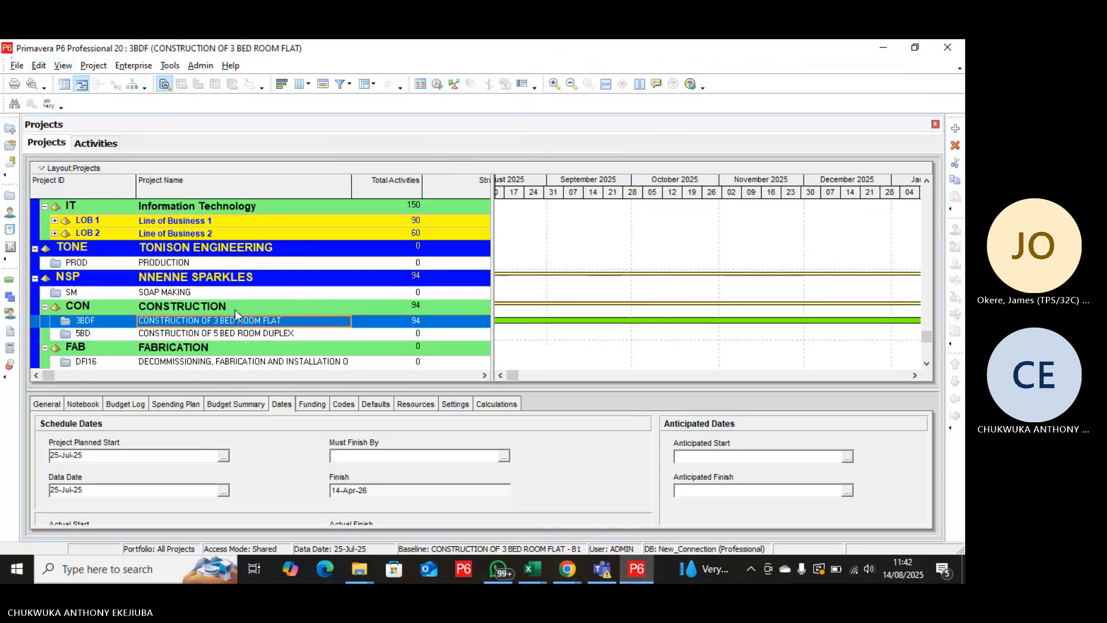
click(184, 291)
click(184, 291)
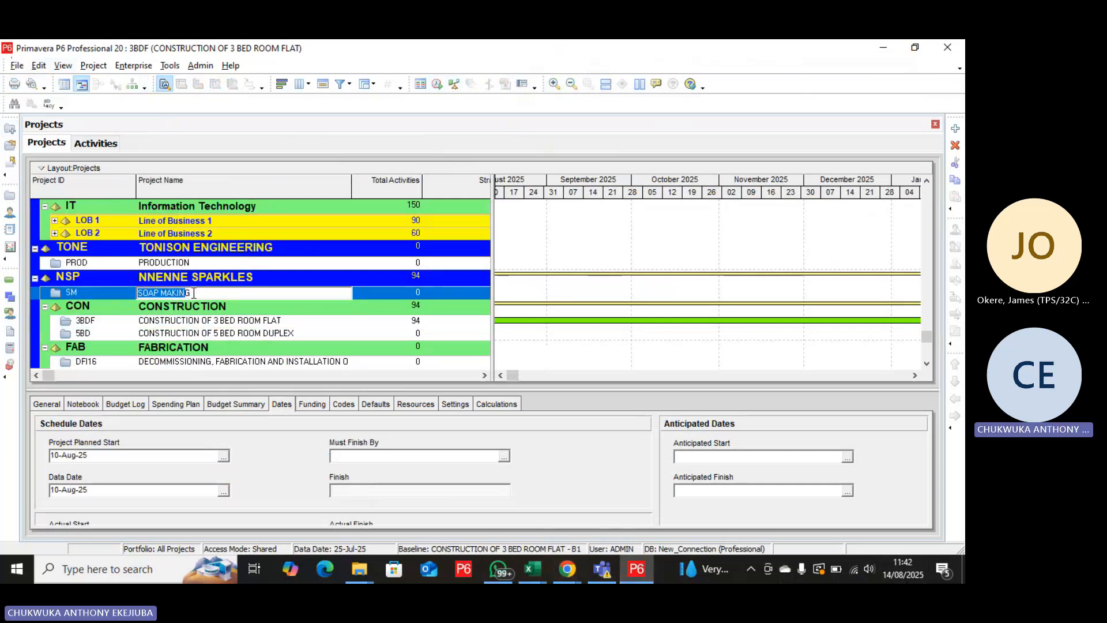
right_click(192, 293)
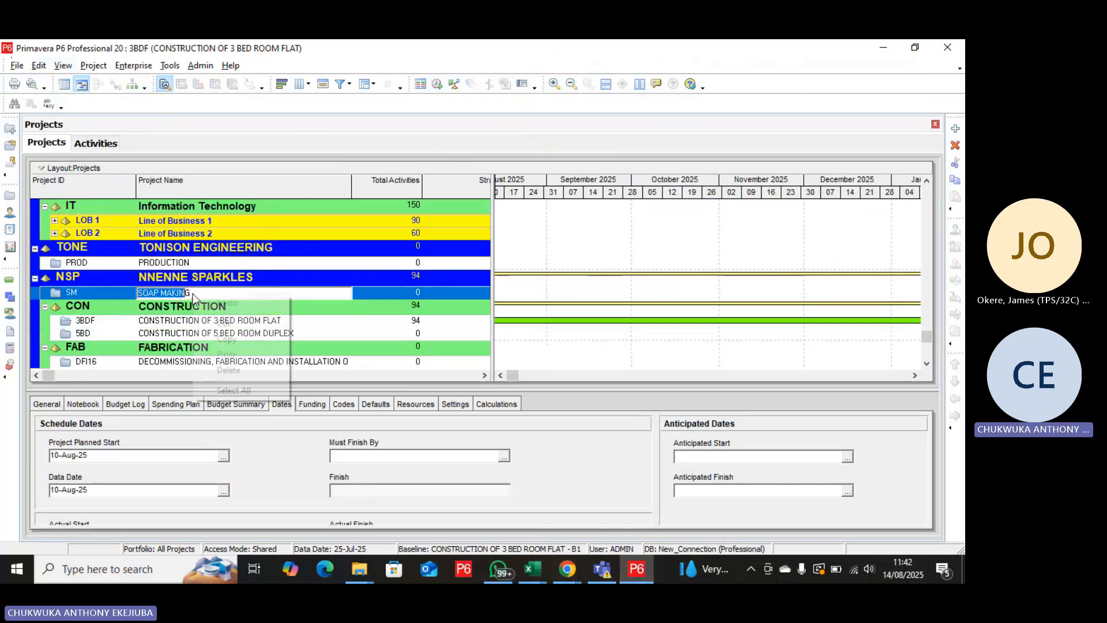
click(349, 346)
right_click(239, 292)
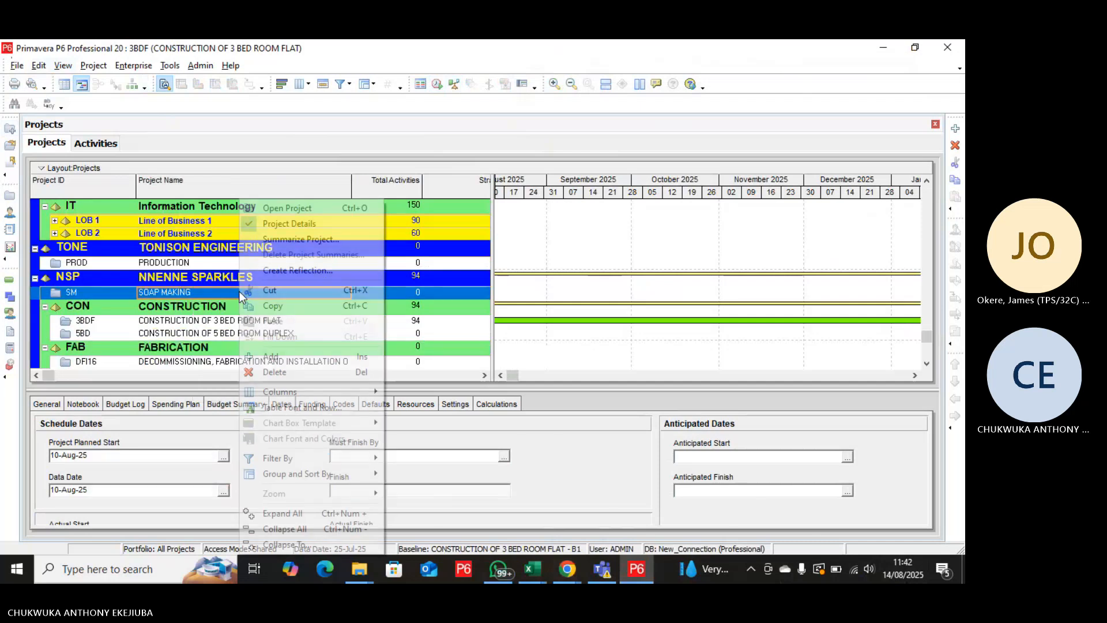
click(289, 210)
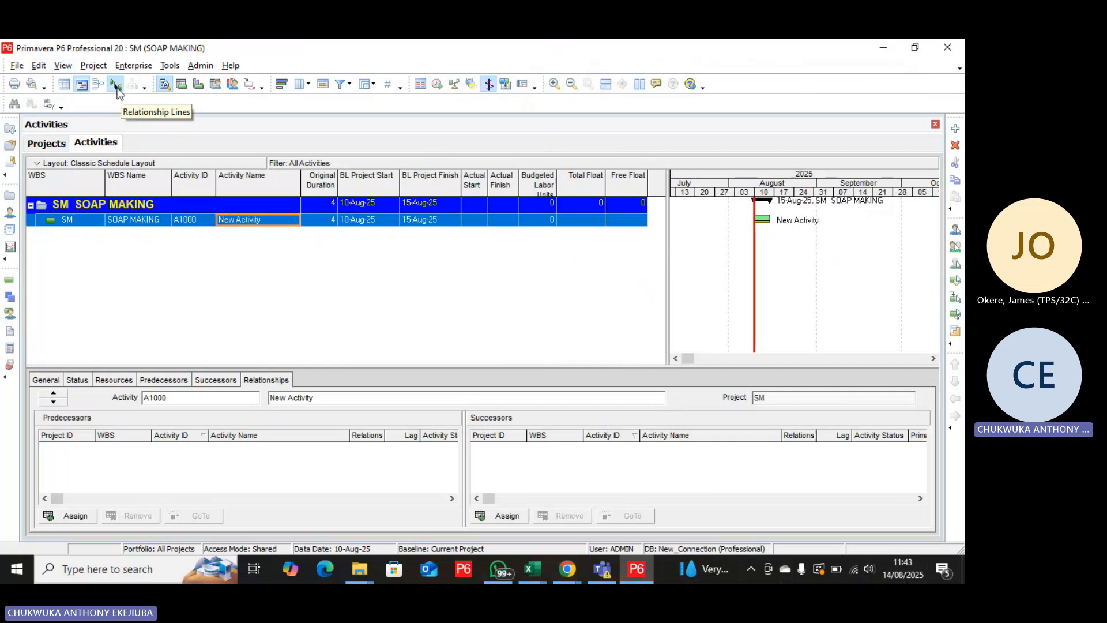
Open the calendars list and compare the global calendars with the project calendars.
click(137, 71)
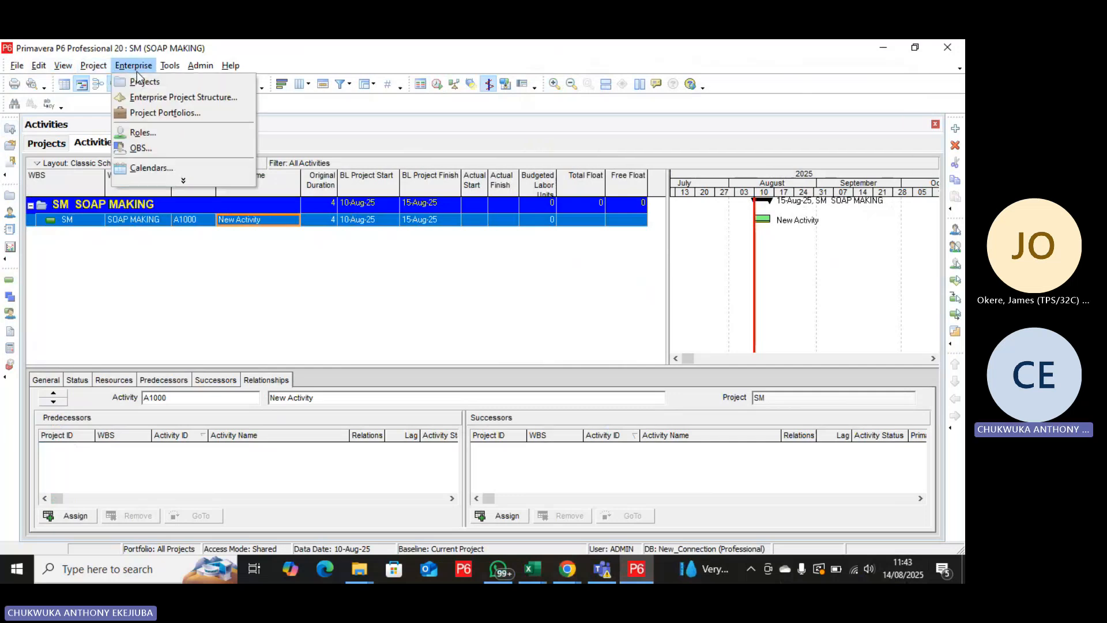
click(161, 171)
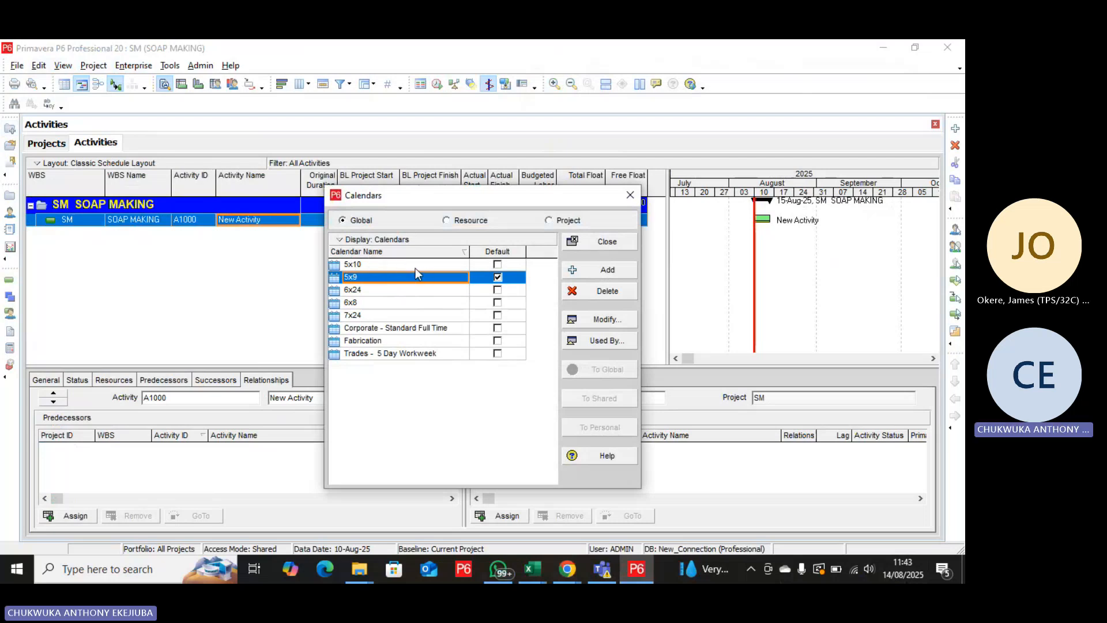
click(548, 221)
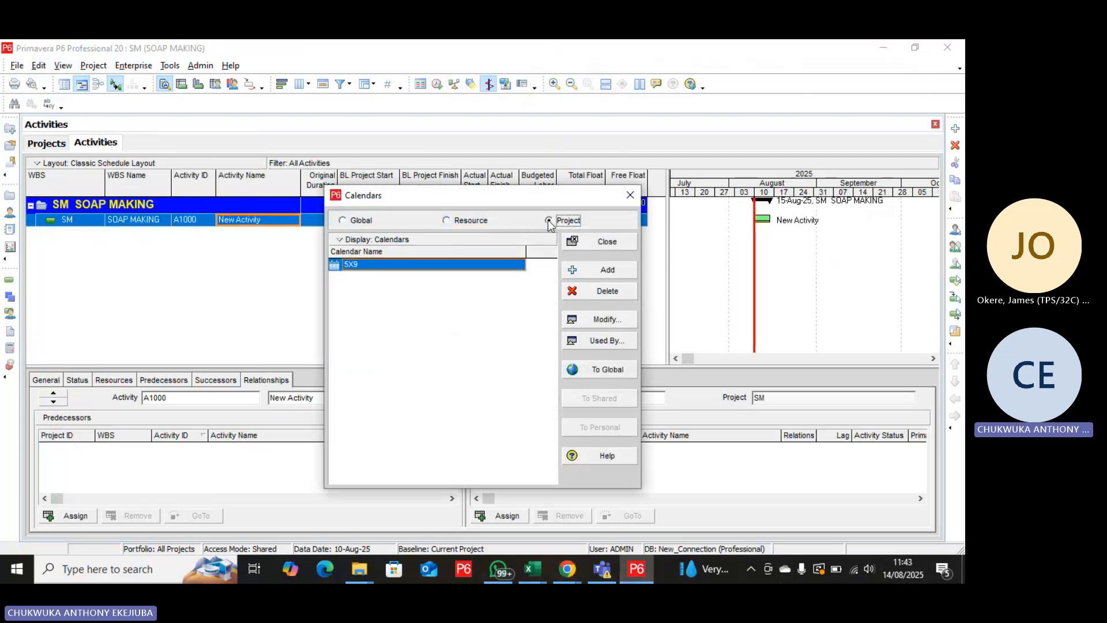
click(342, 221)
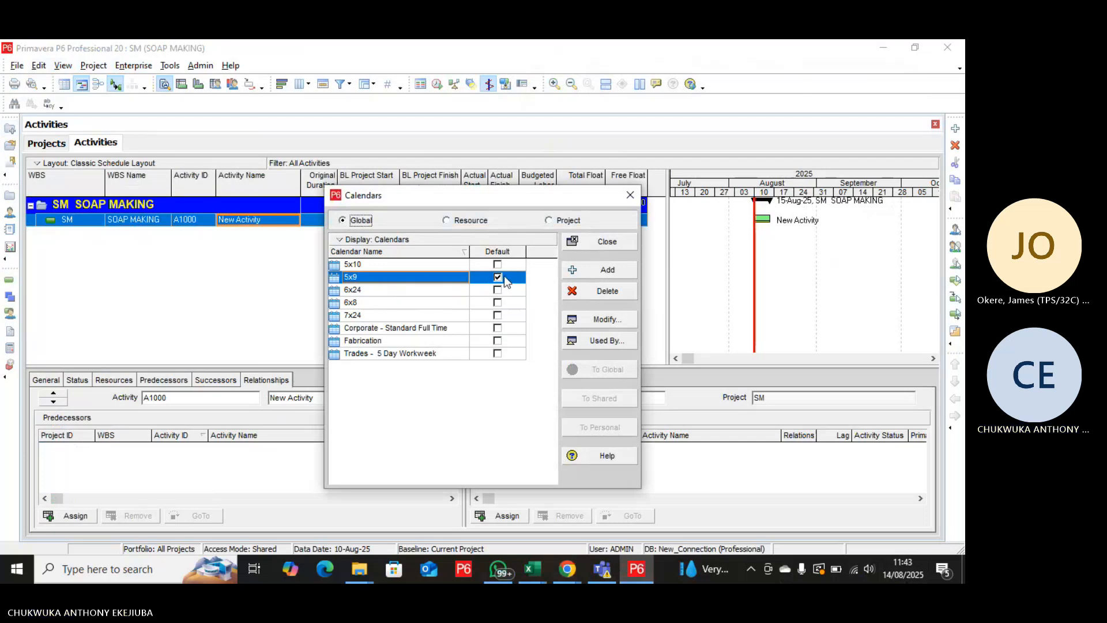
click(548, 221)
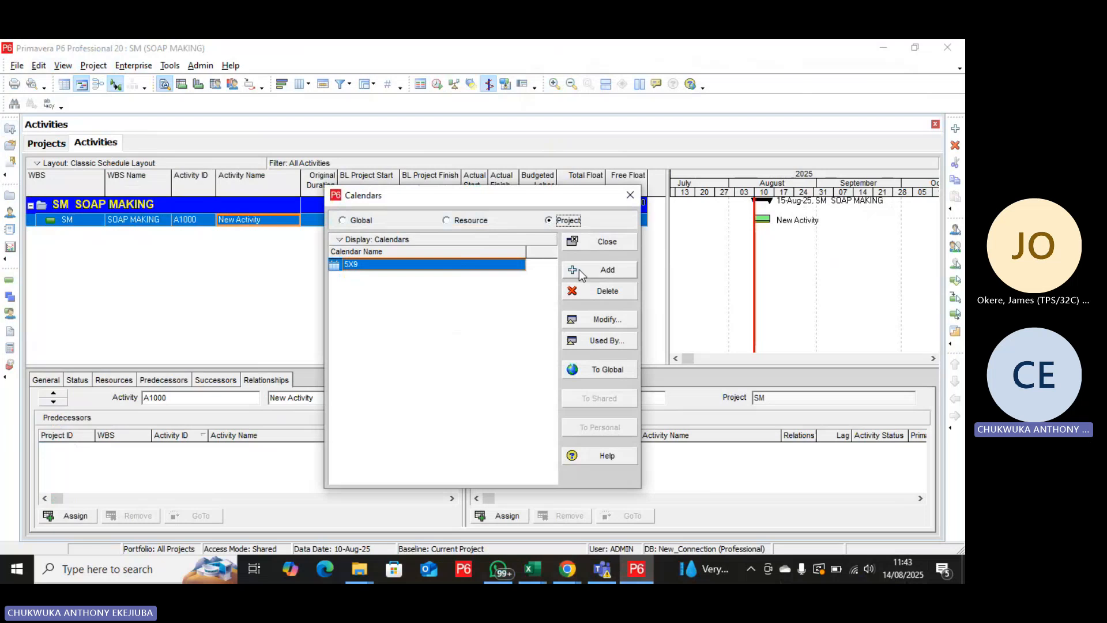
Open the 5X9 project calendar for modification and review its standard work hours for each day of the week.
click(598, 324)
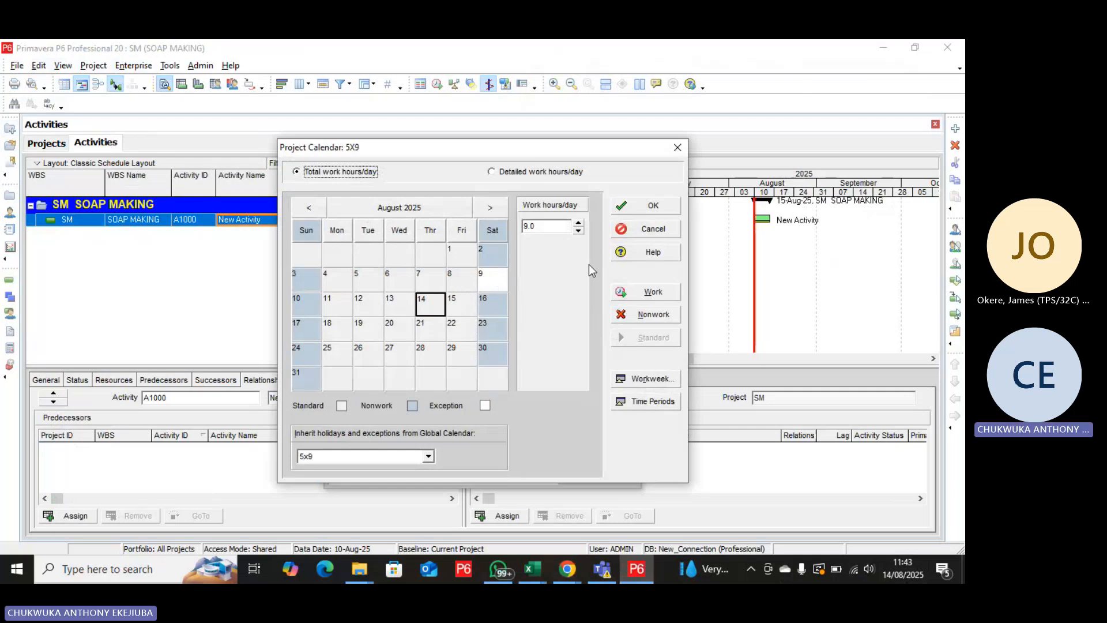
click(653, 379)
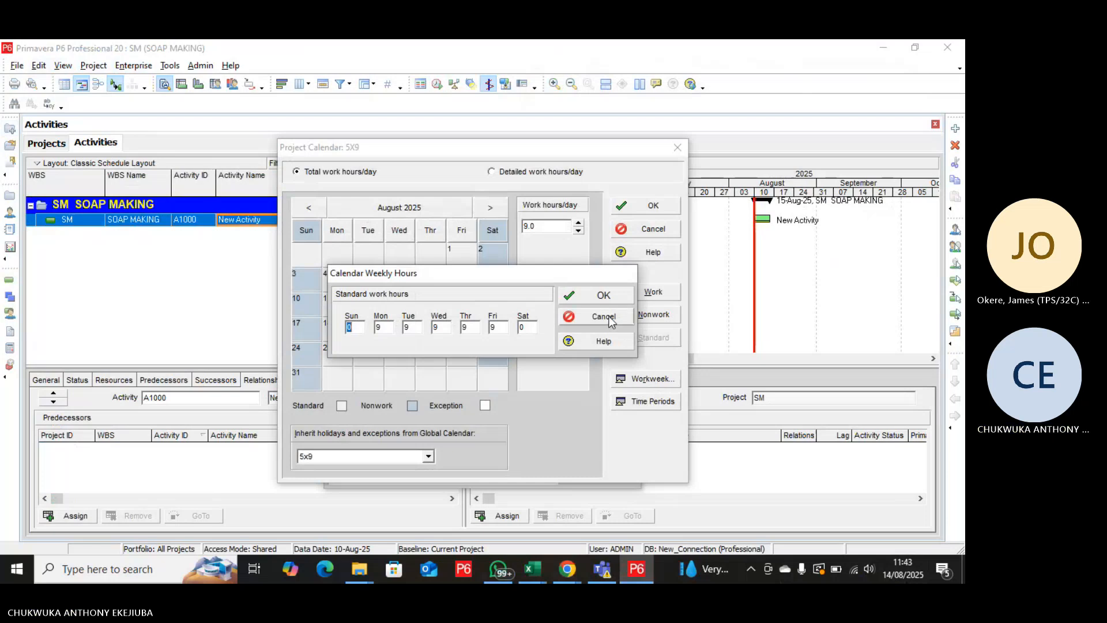
click(601, 296)
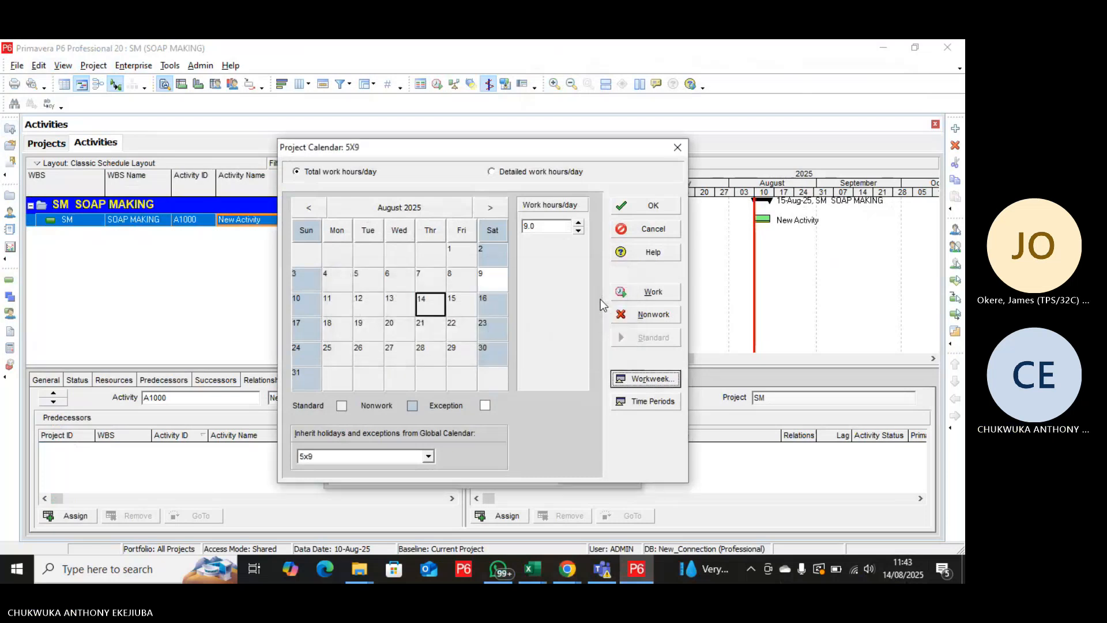
Switch the 5X9 calendar to detailed work hours per day and mark all Sunday hours as nonwork in the workweek.
click(491, 173)
click(655, 378)
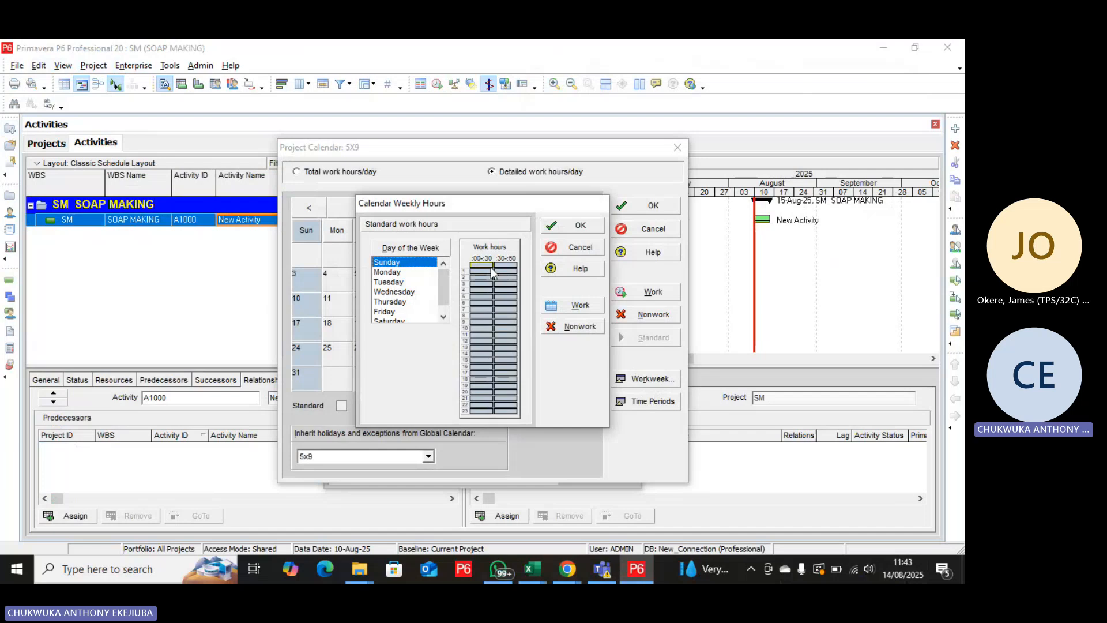
drag(488, 269, 512, 422)
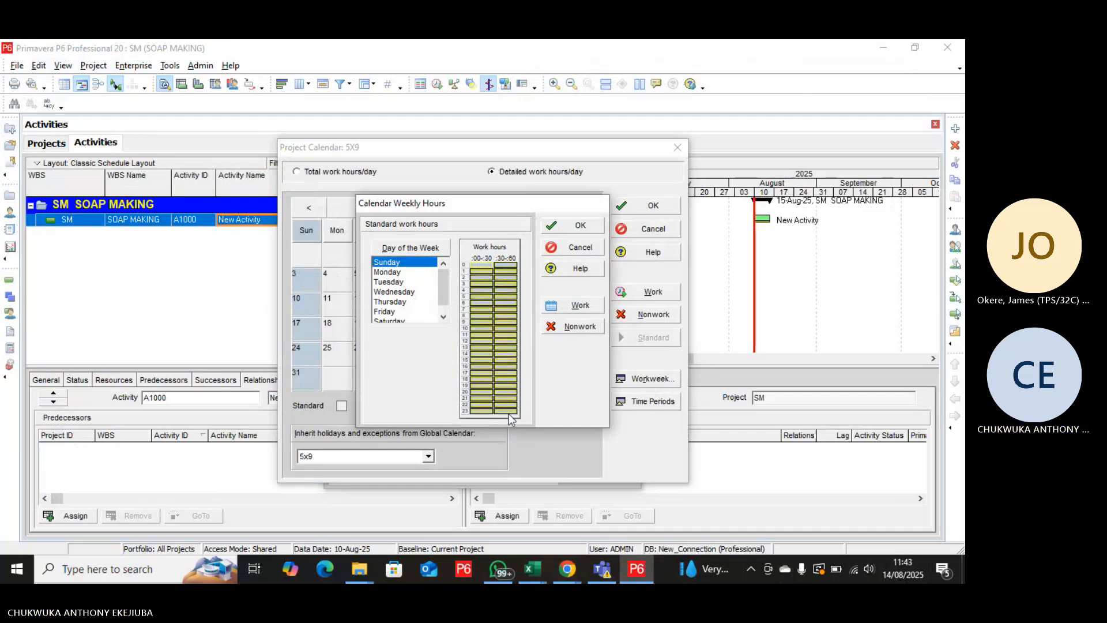
click(575, 327)
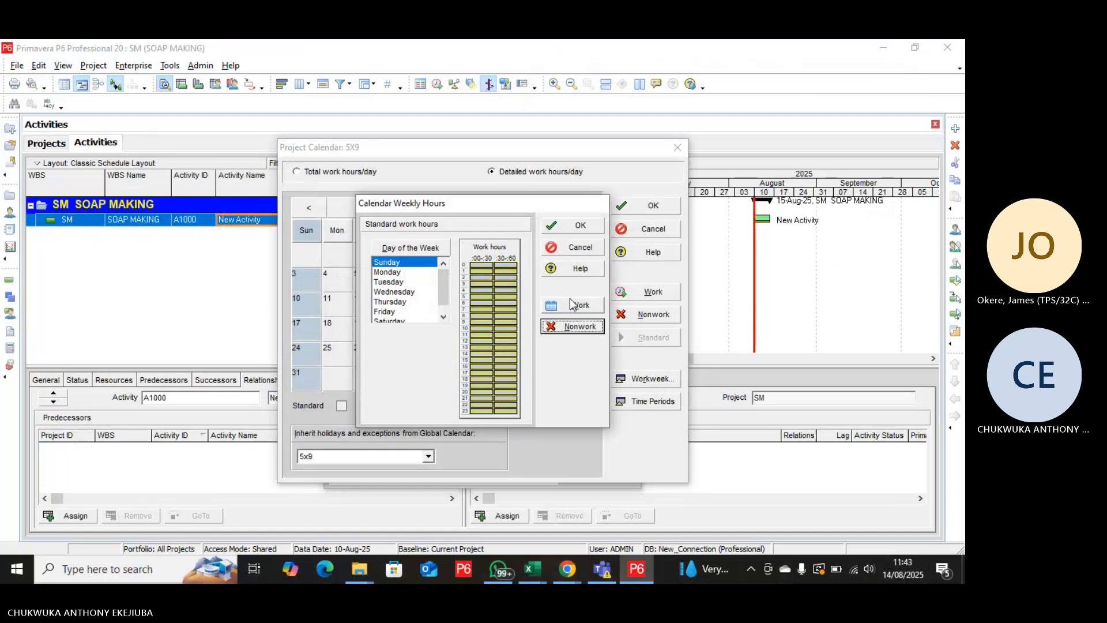
Mark Monday's hours 0 to 6 as nonwork, select hours 7 to 10, and discard the 5X9 calendar changes.
click(389, 273)
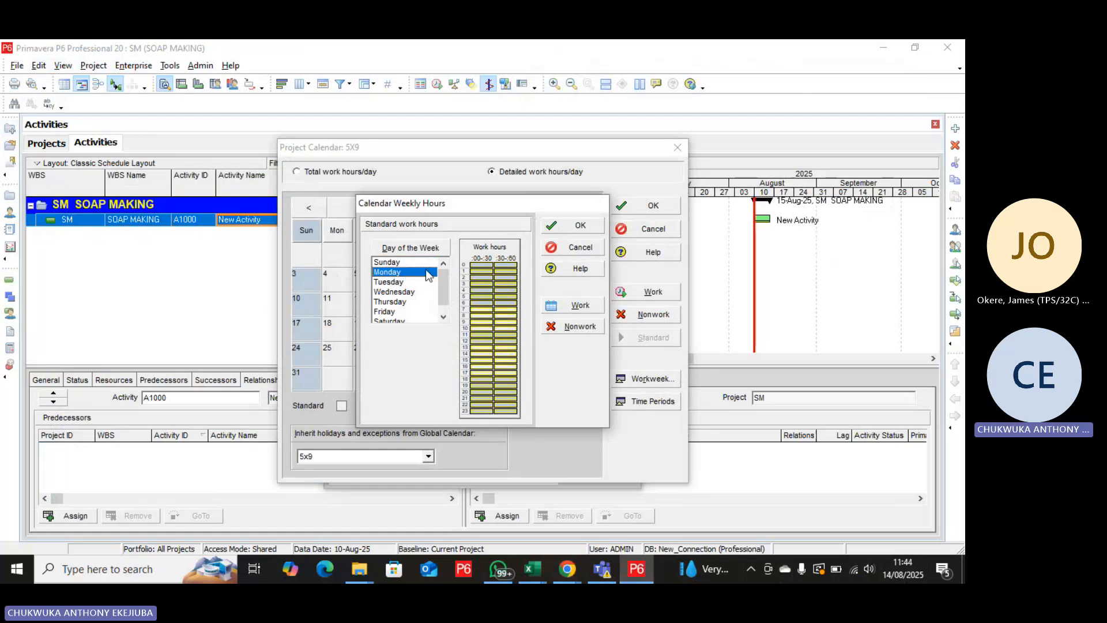
drag(480, 268, 499, 304)
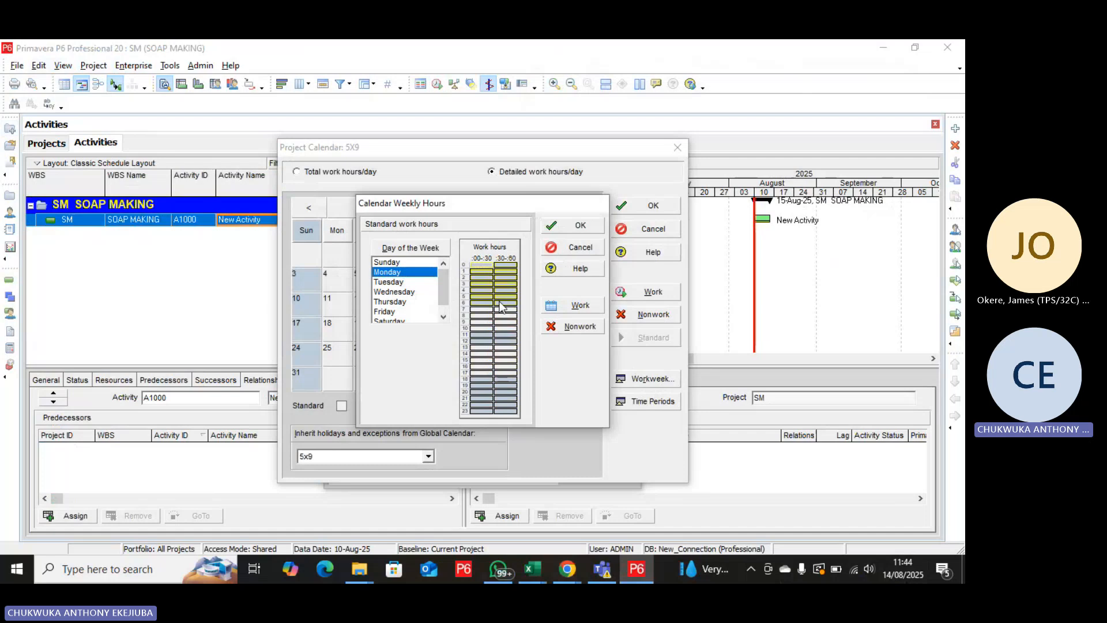
click(579, 326)
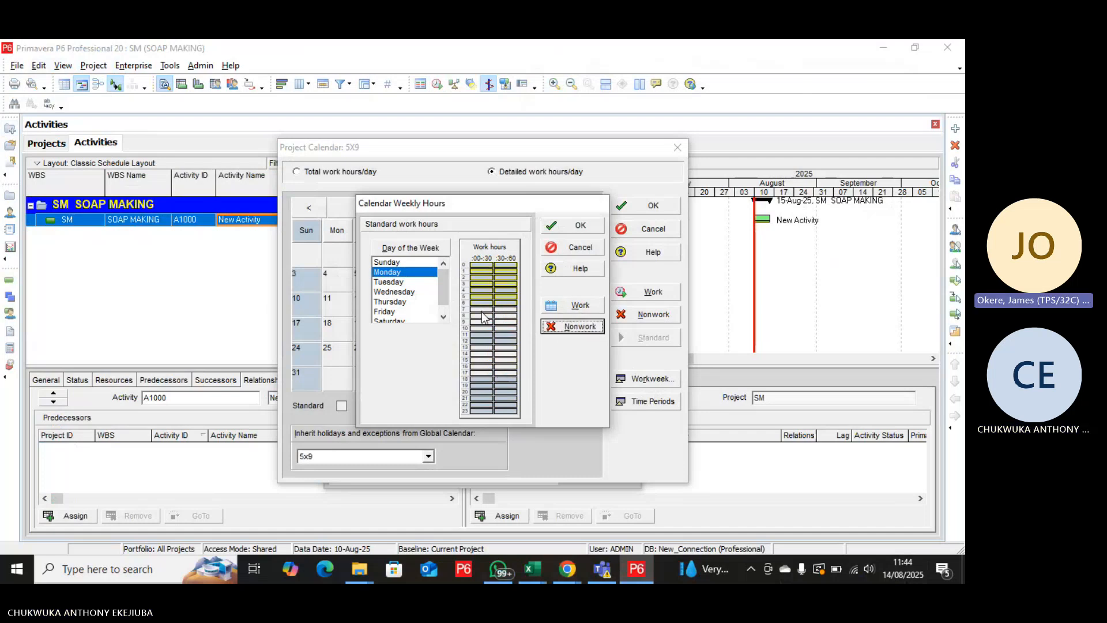
drag(481, 310, 507, 332)
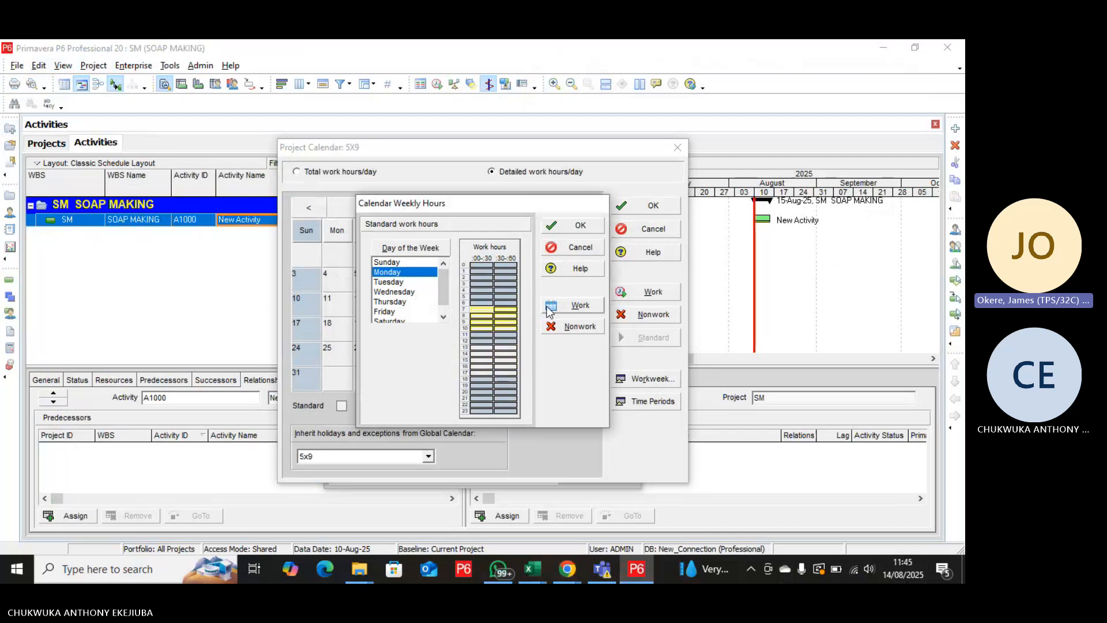
click(580, 247)
click(473, 327)
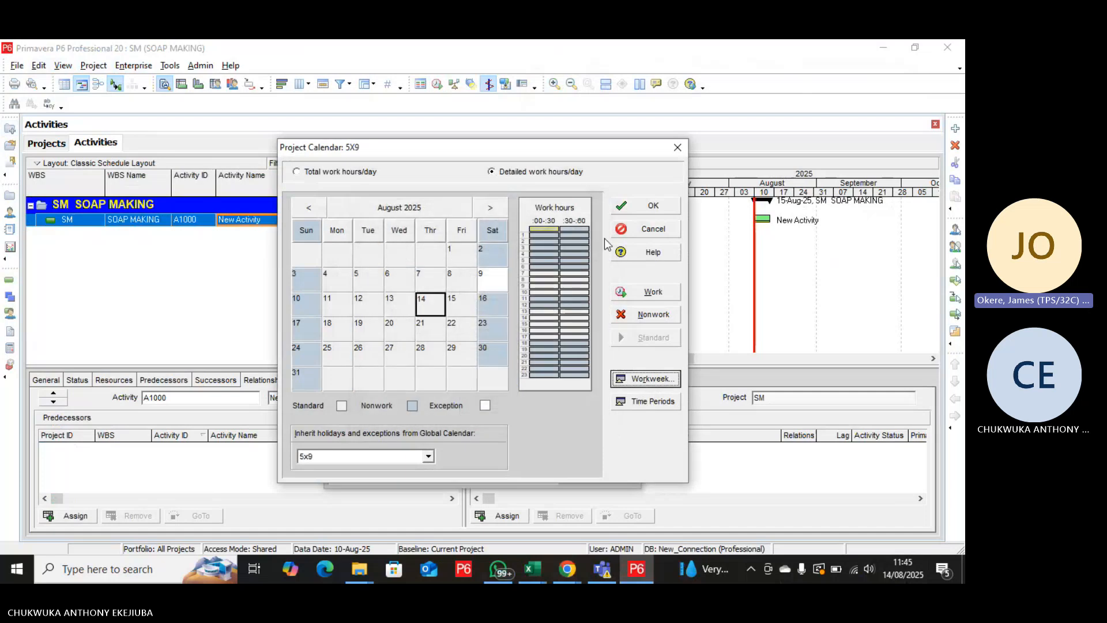
click(675, 147)
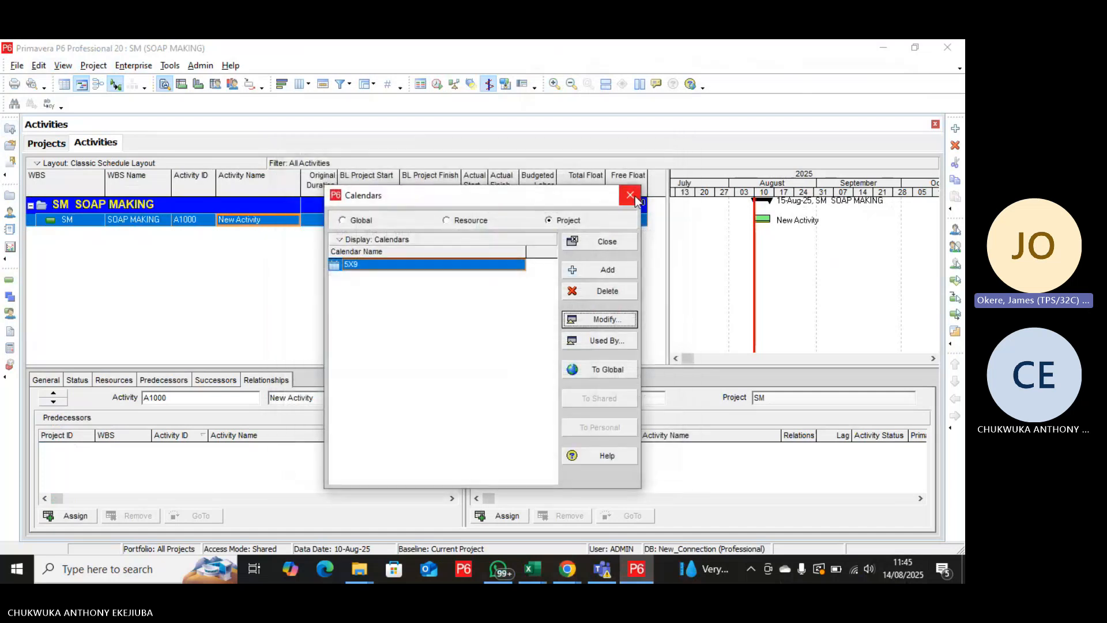
click(626, 196)
Assign the global 5x9 calendar as the default for new activities in the CONSTRUCTION OF 5 BED ROOM DUPLEX project.
click(46, 142)
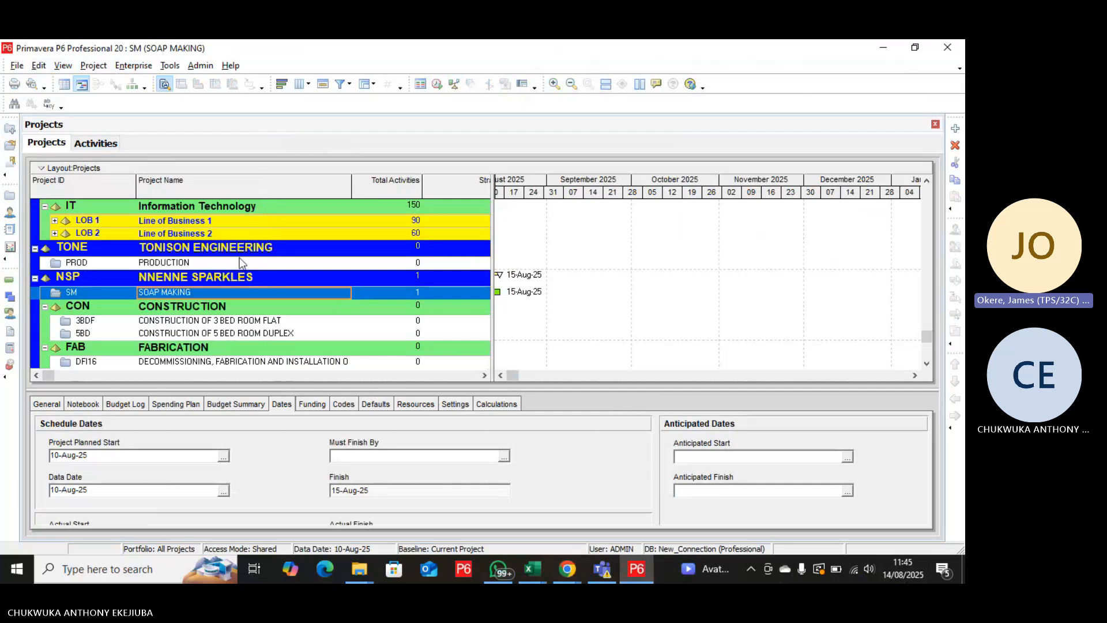
click(213, 335)
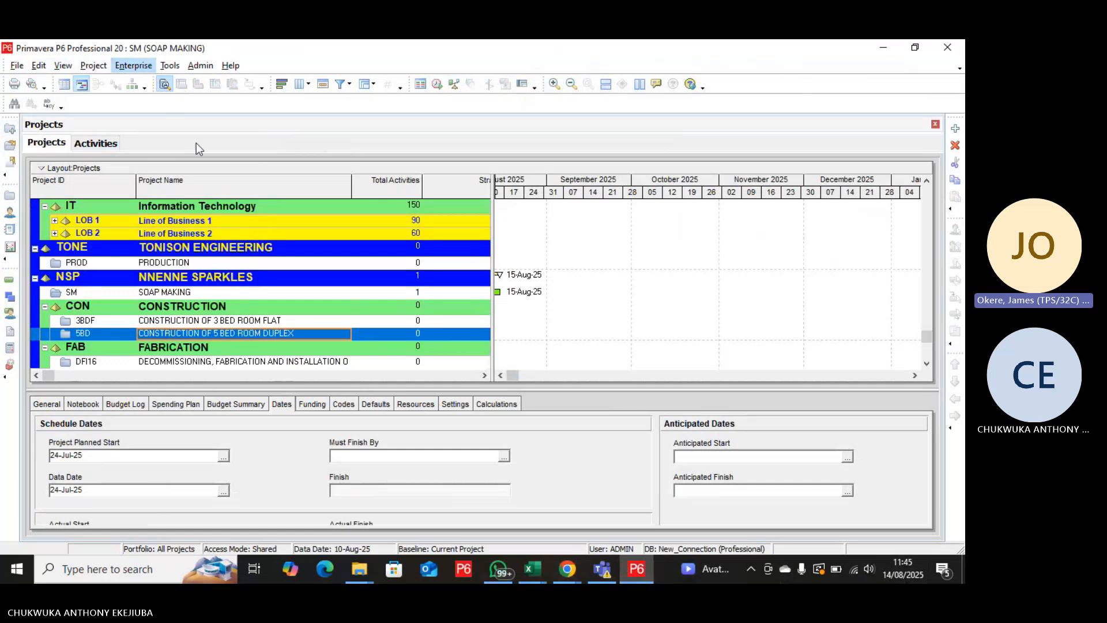
click(383, 404)
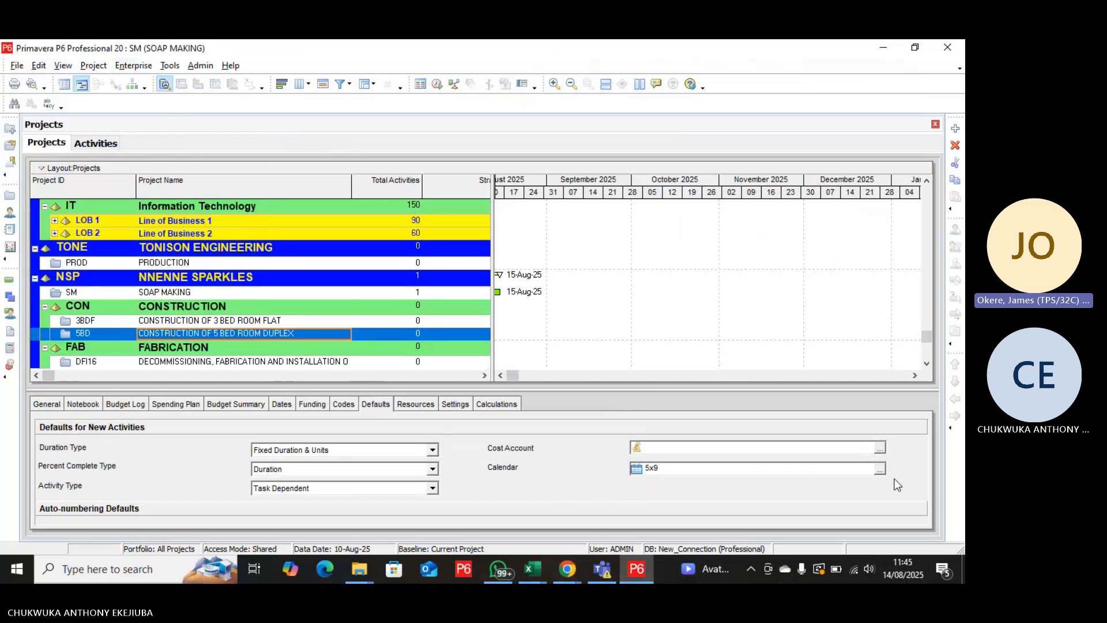
click(879, 469)
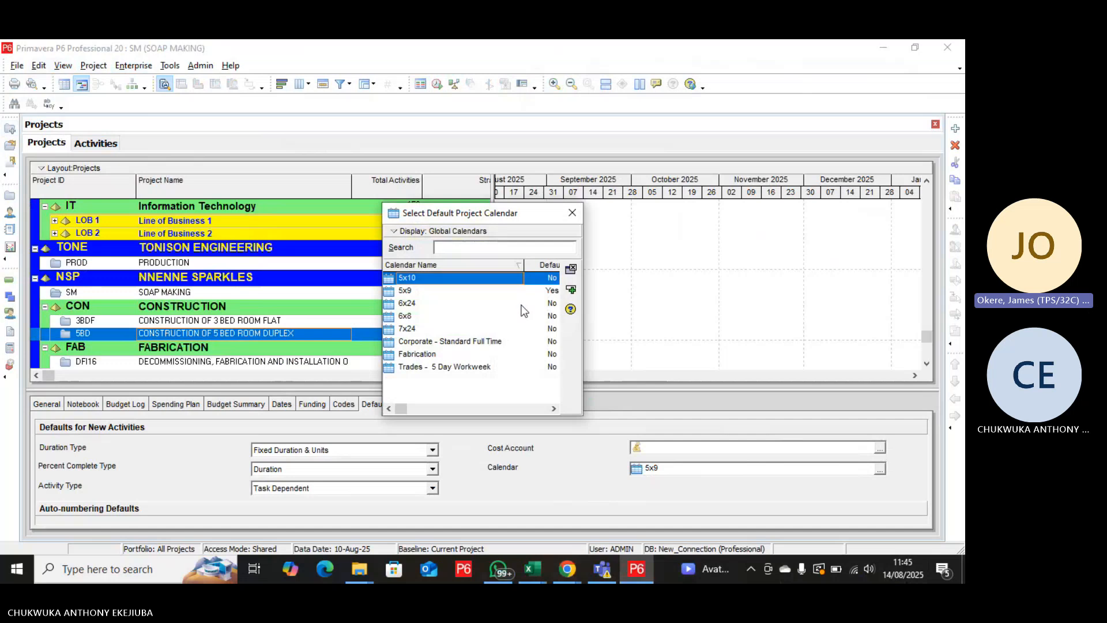
click(537, 292)
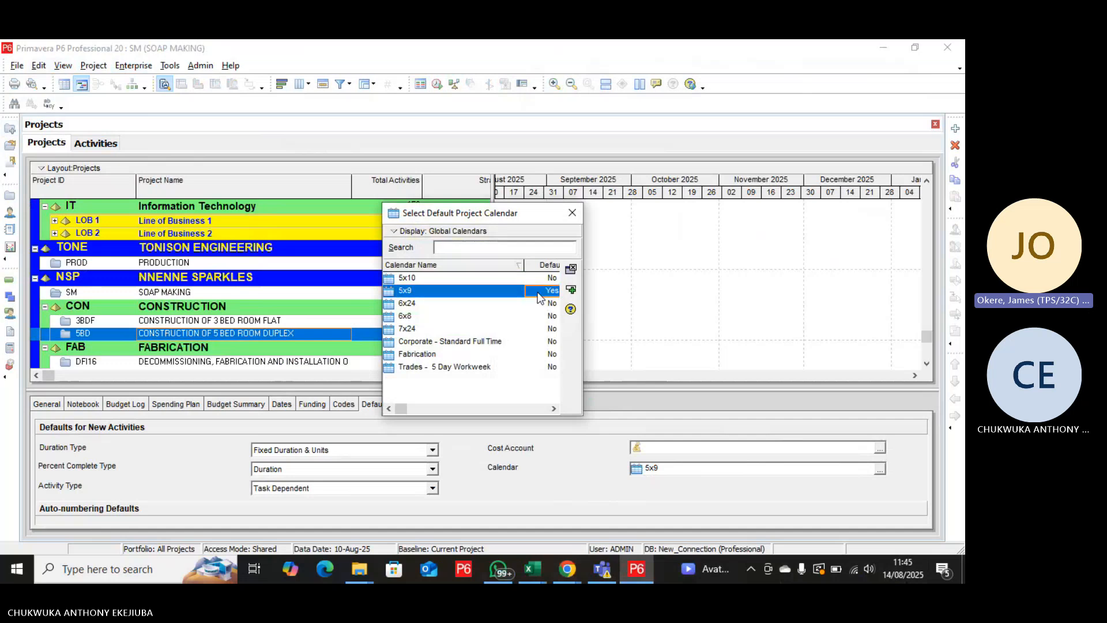
click(570, 290)
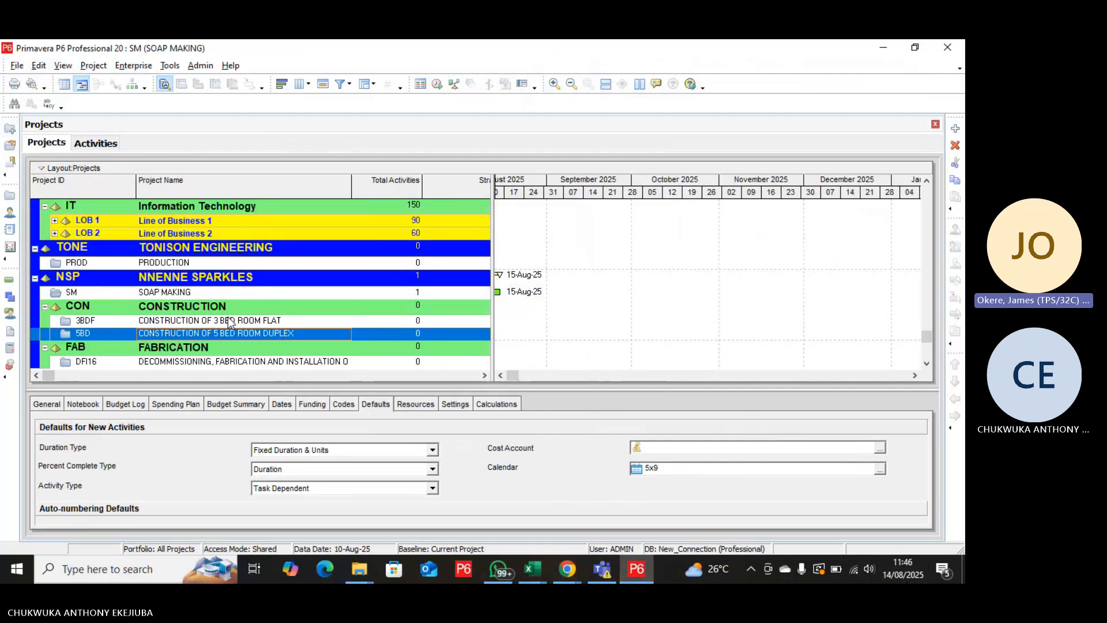
Examine the default calendars of SOAP MAKING, TONISON ENGINEERING, PRODUCTION, In-flight Projects, Proposed Opportunities and Product Program 2.
click(192, 292)
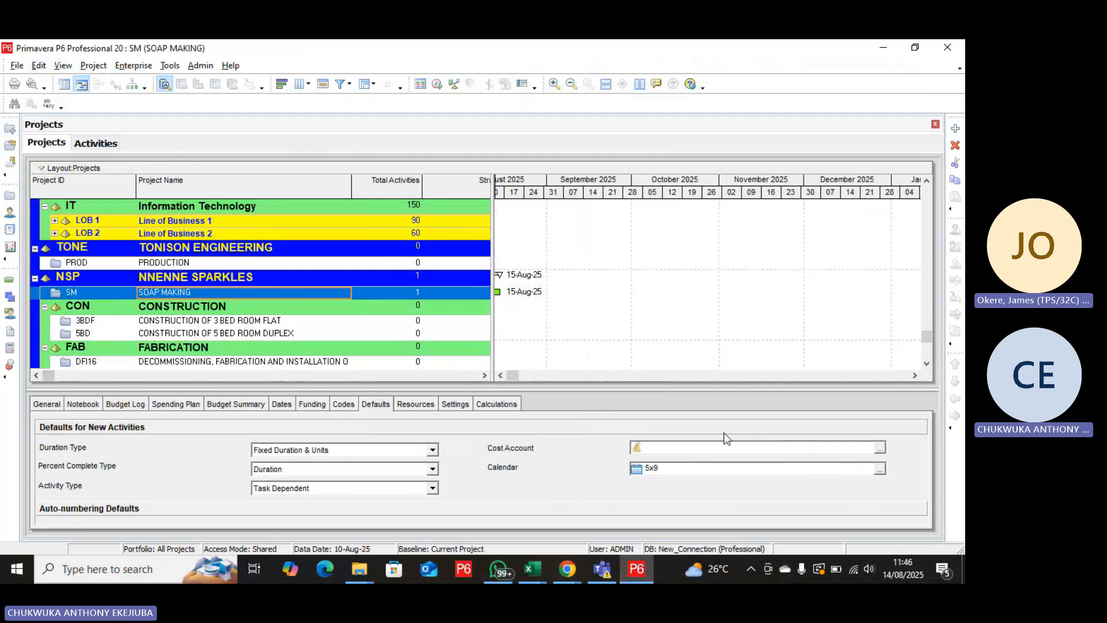
click(173, 254)
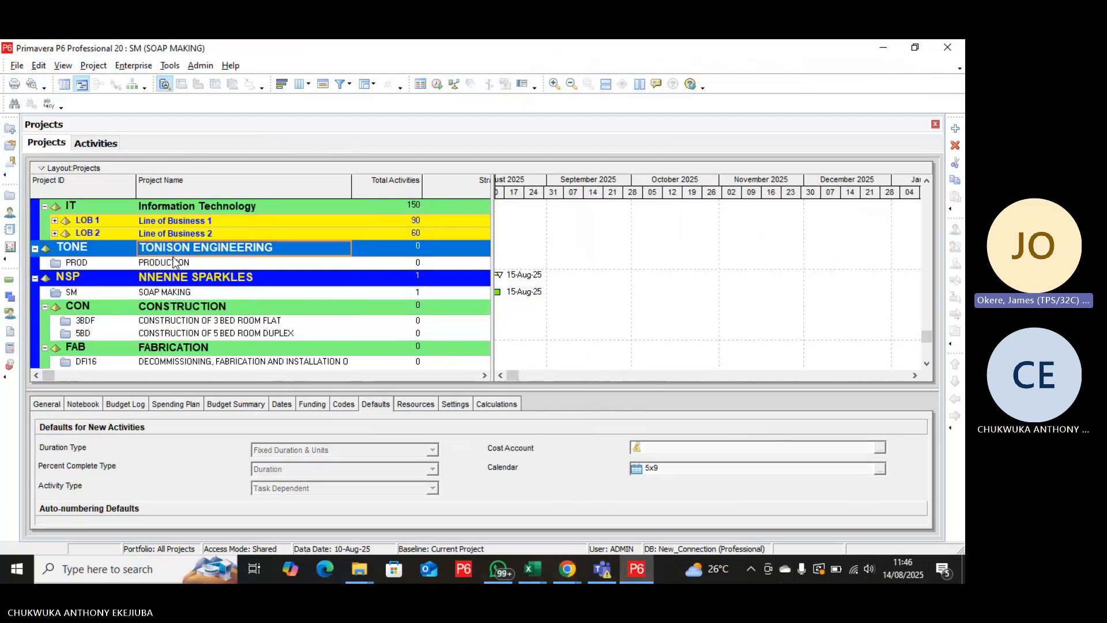
click(175, 263)
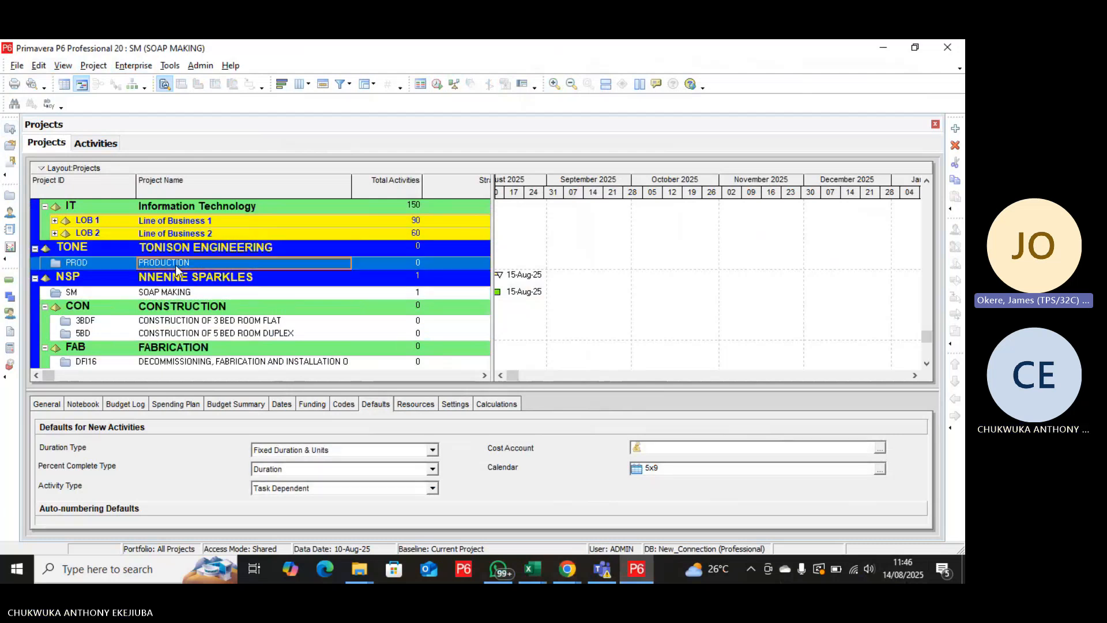
scroll(175, 264, up, 3)
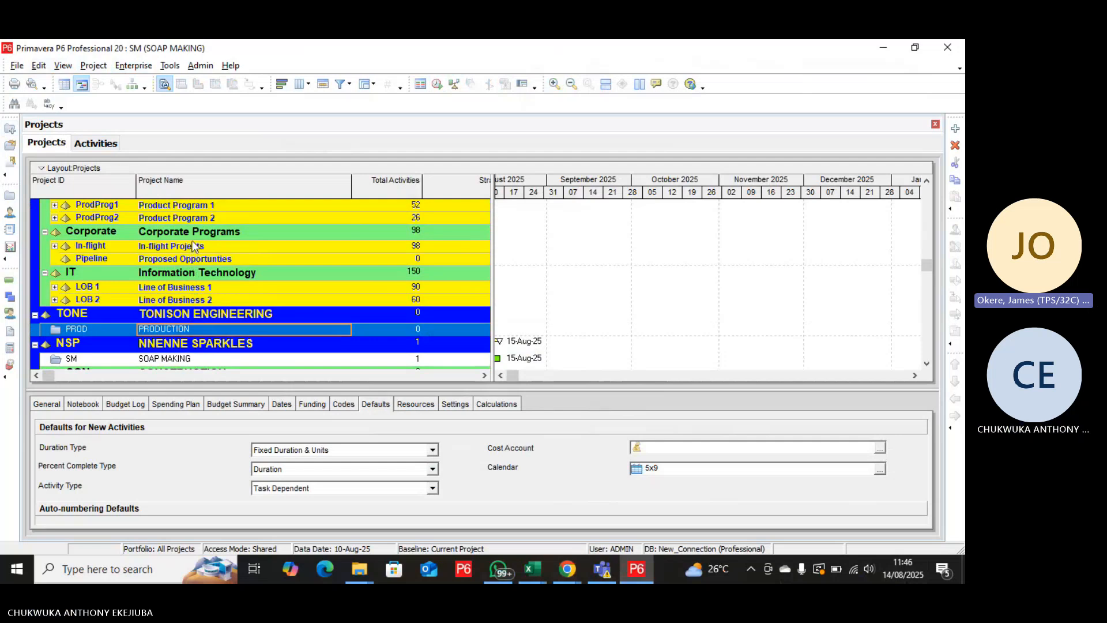
click(194, 250)
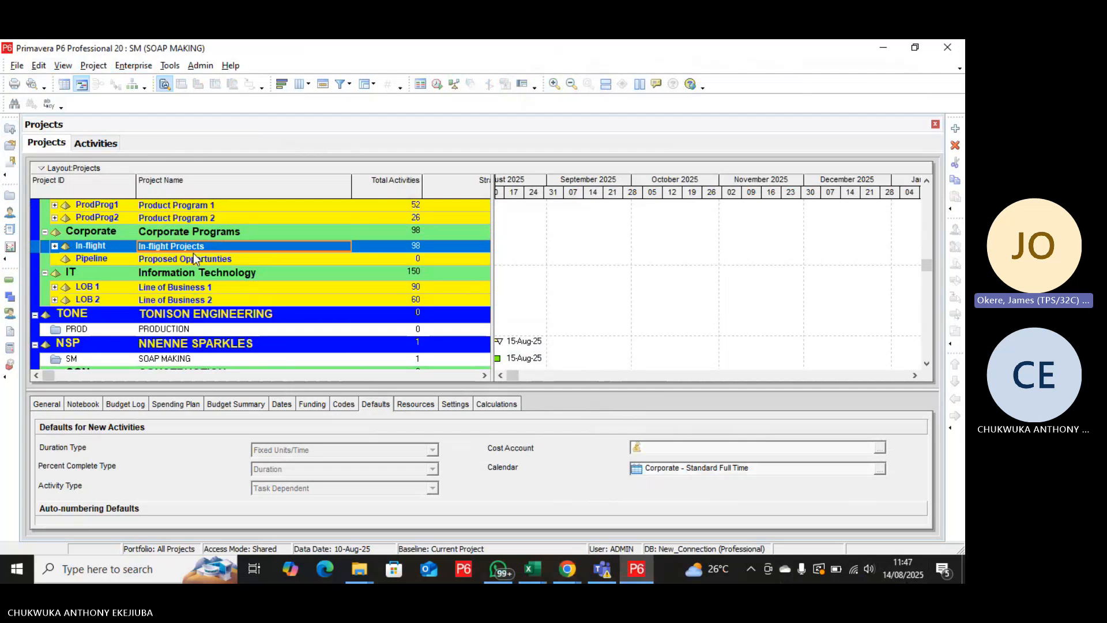
click(192, 257)
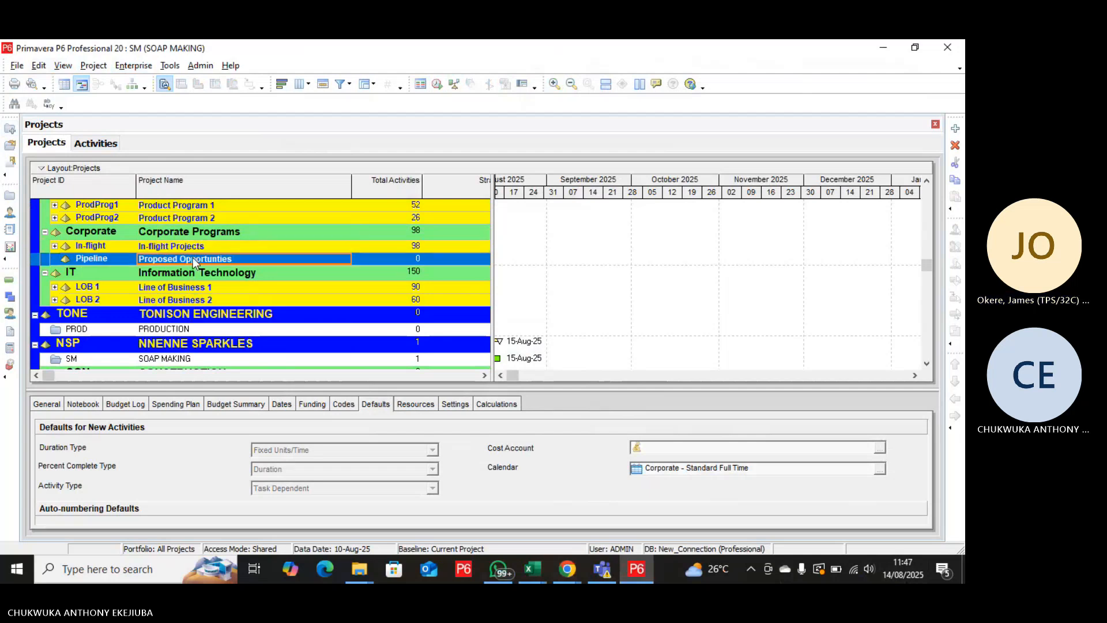
click(182, 220)
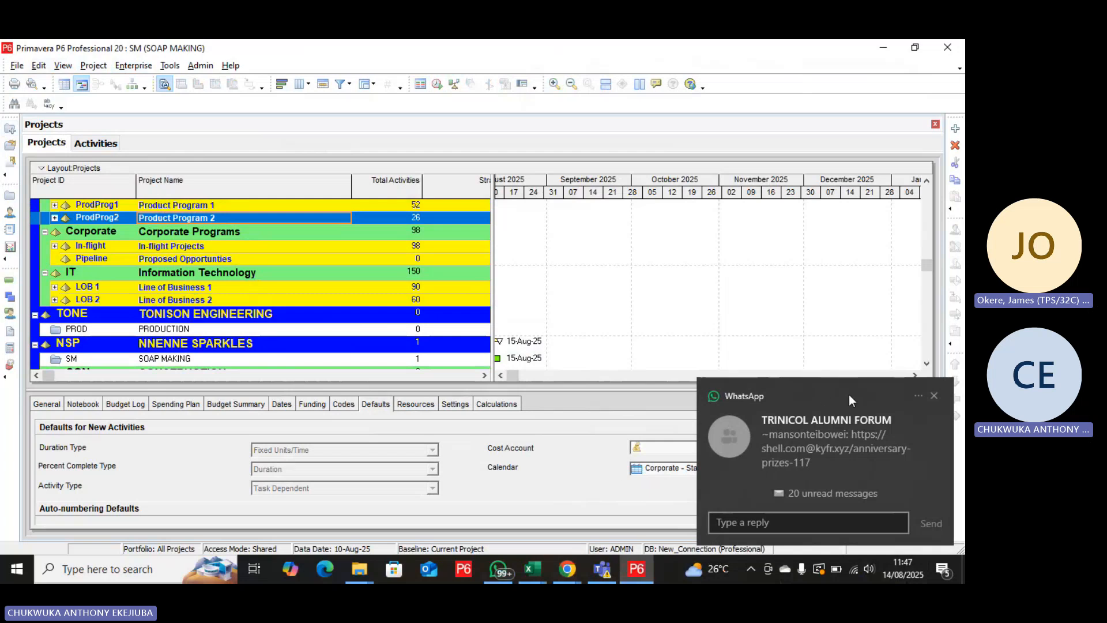
click(935, 396)
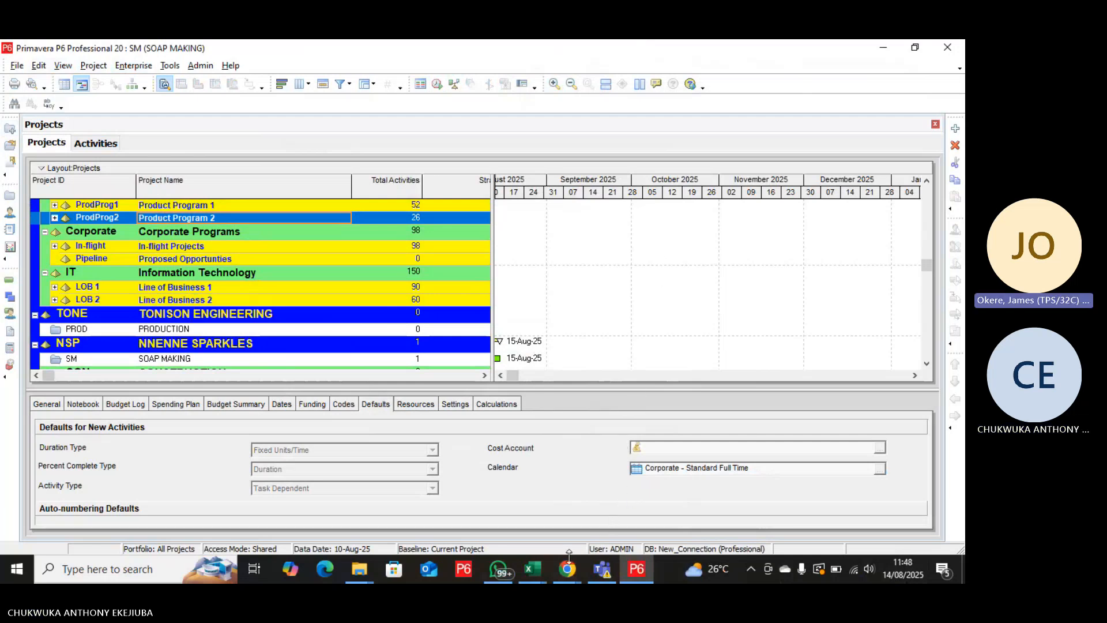
Open the 3BDF CONSTRUCTION OF 3 BED ROOM FLAT project under NNENNE SPARKLES.
mouse_move(641, 565)
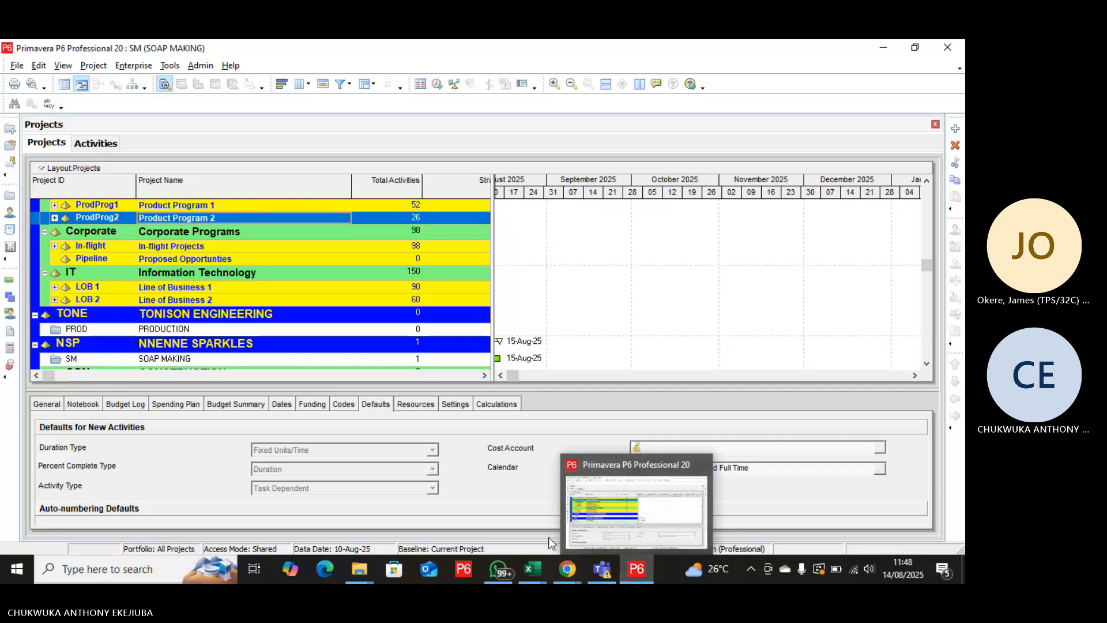
scroll(363, 306, down, 2)
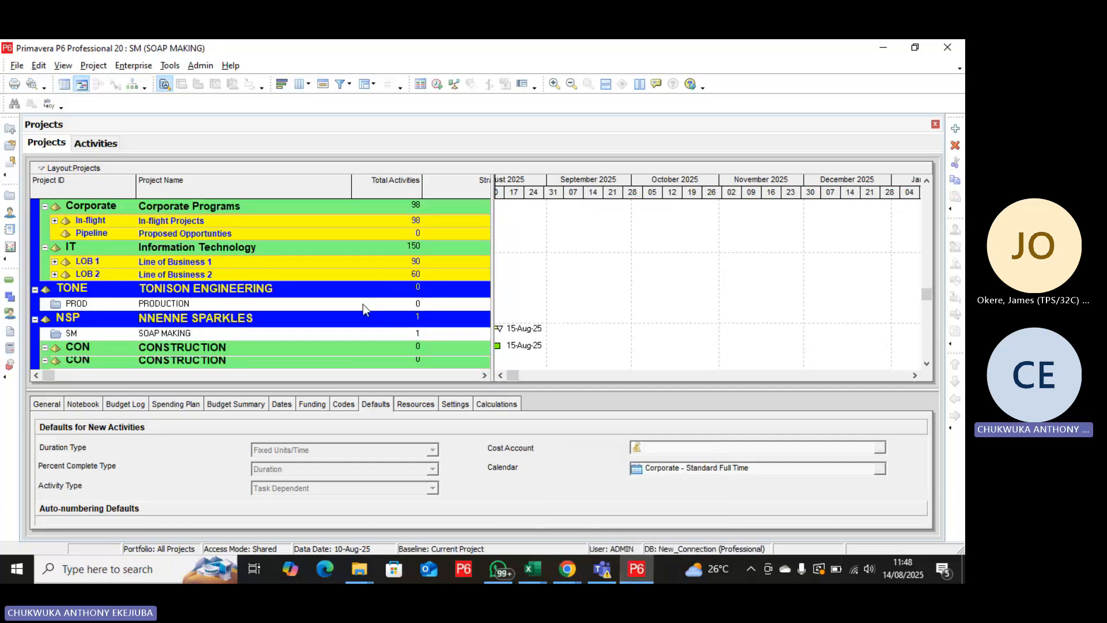
right_click(266, 321)
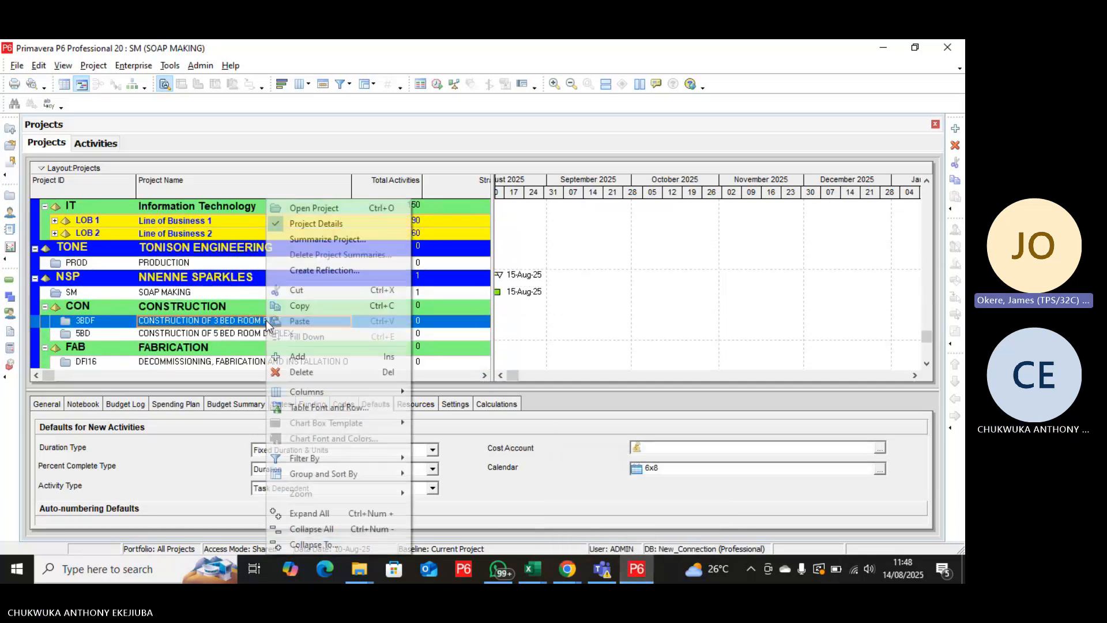
click(332, 211)
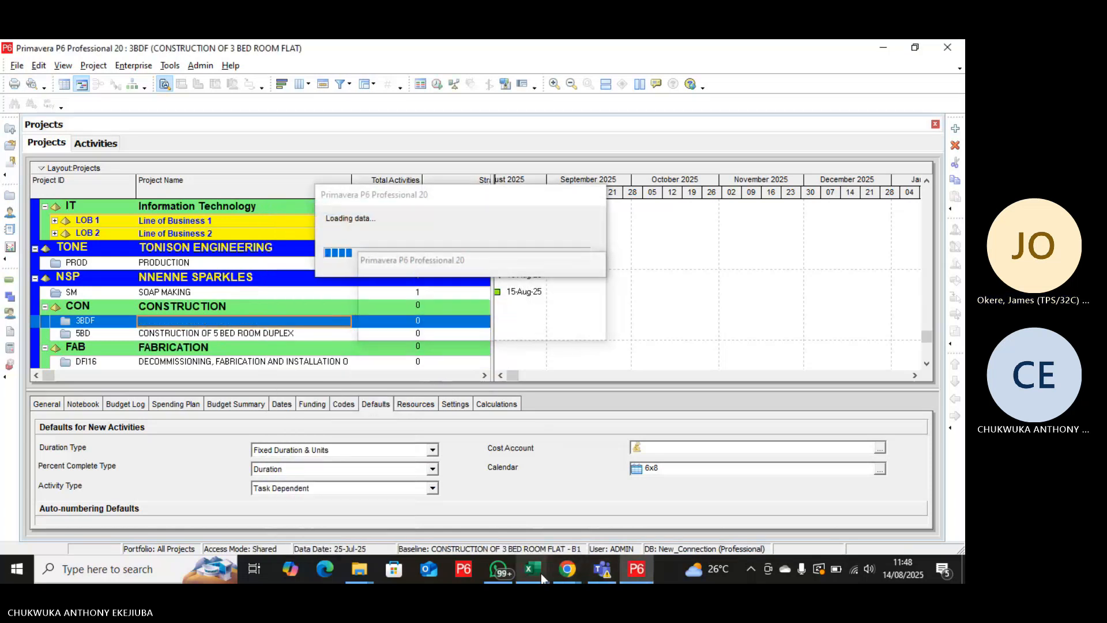
mouse_move(540, 572)
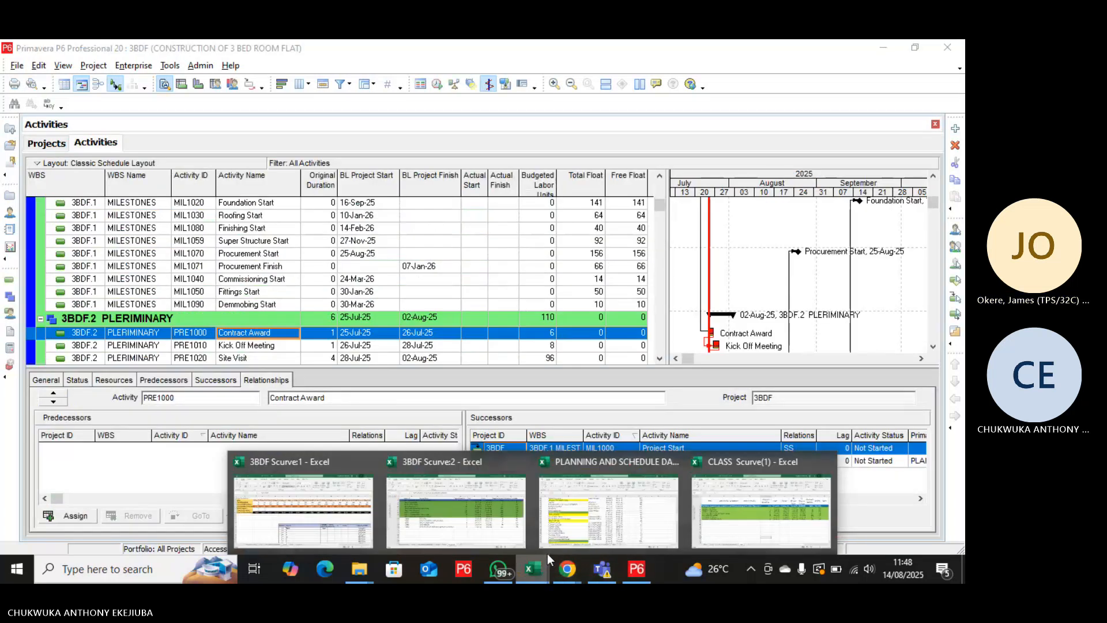
Switch to the 3BDF Scurve:2 workbook window in Excel and review the activity schedule on Sheet8.
click(485, 513)
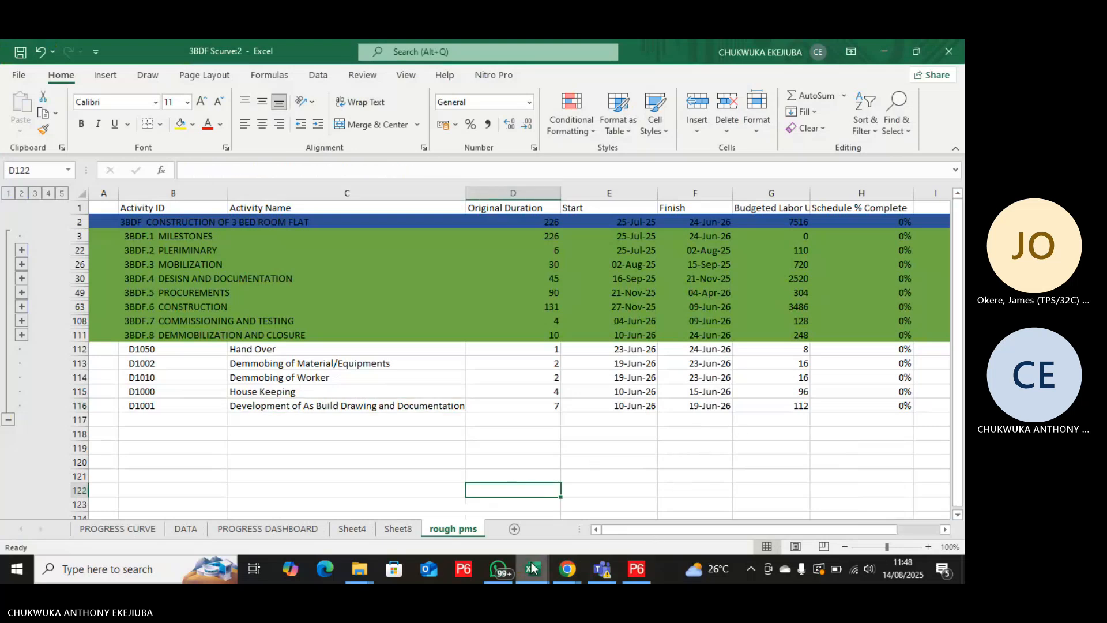
mouse_move(528, 573)
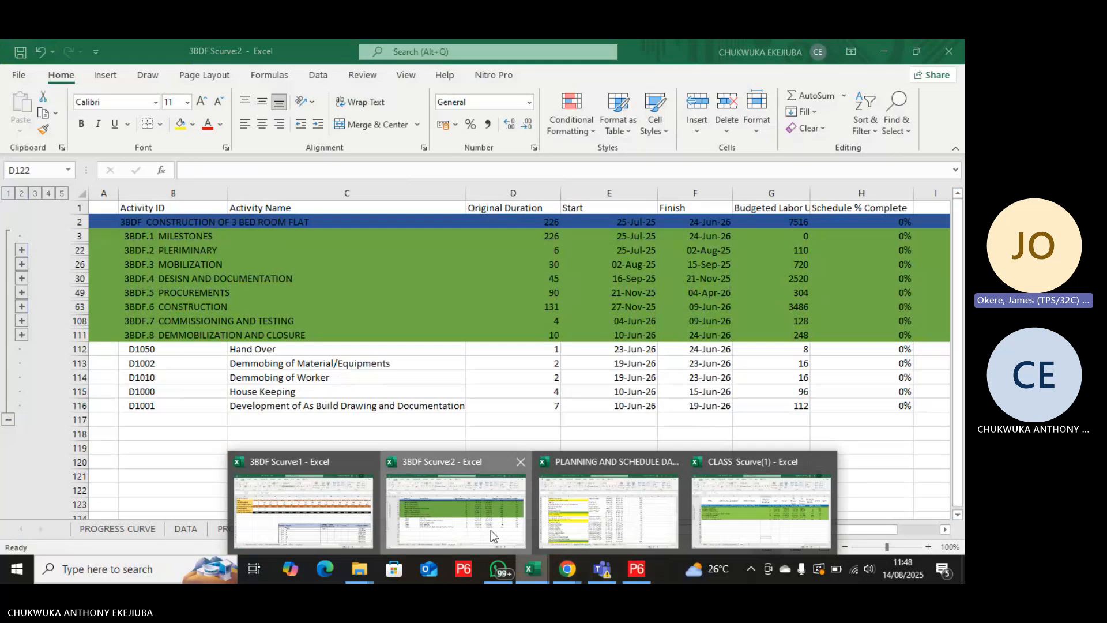
click(489, 530)
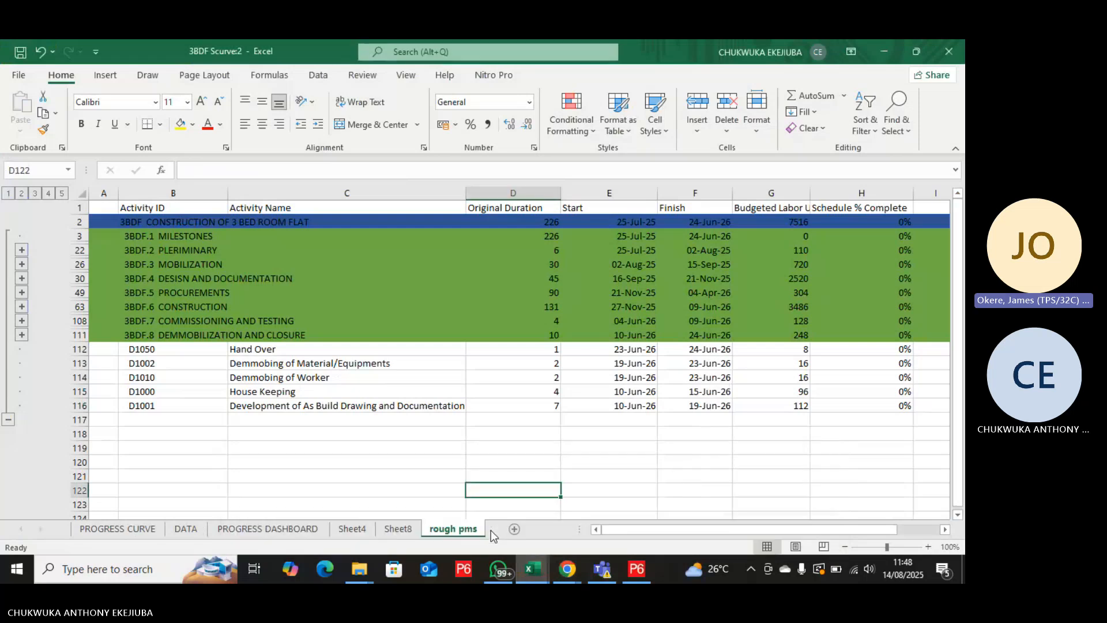
click(353, 529)
click(400, 527)
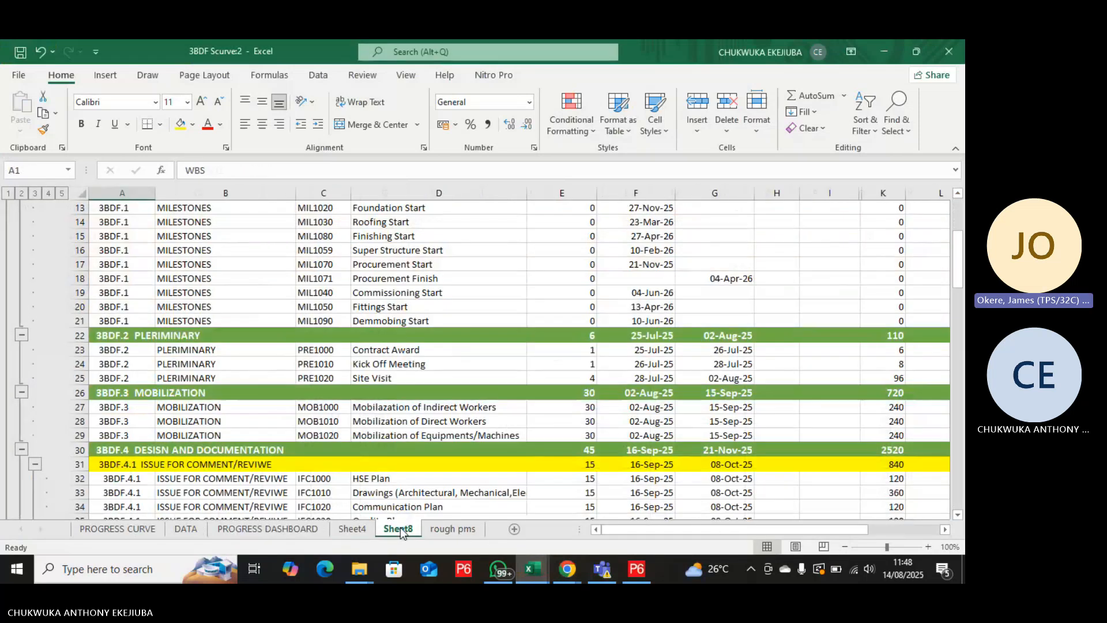
scroll(466, 458, up, 5)
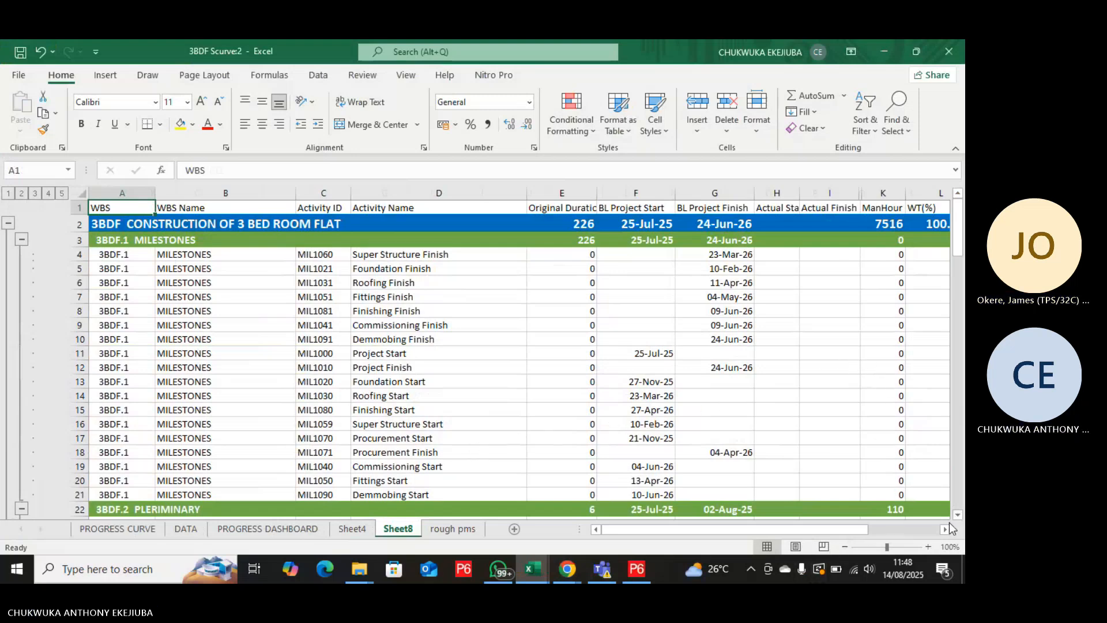
Open the PROGRESS DASHBOARD sheet and bring the progress summary table into view.
click(234, 531)
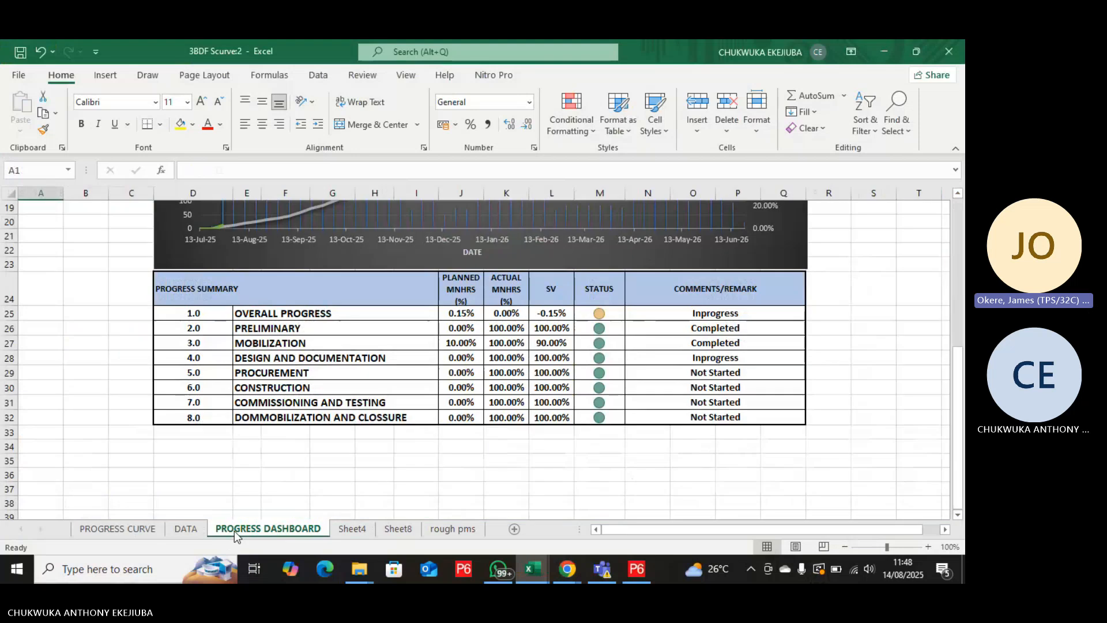
scroll(364, 480, up, 2)
scroll(365, 480, down, 2)
Enter the cell reference formula =J36 in cell L36, below the progress summary table.
click(542, 433)
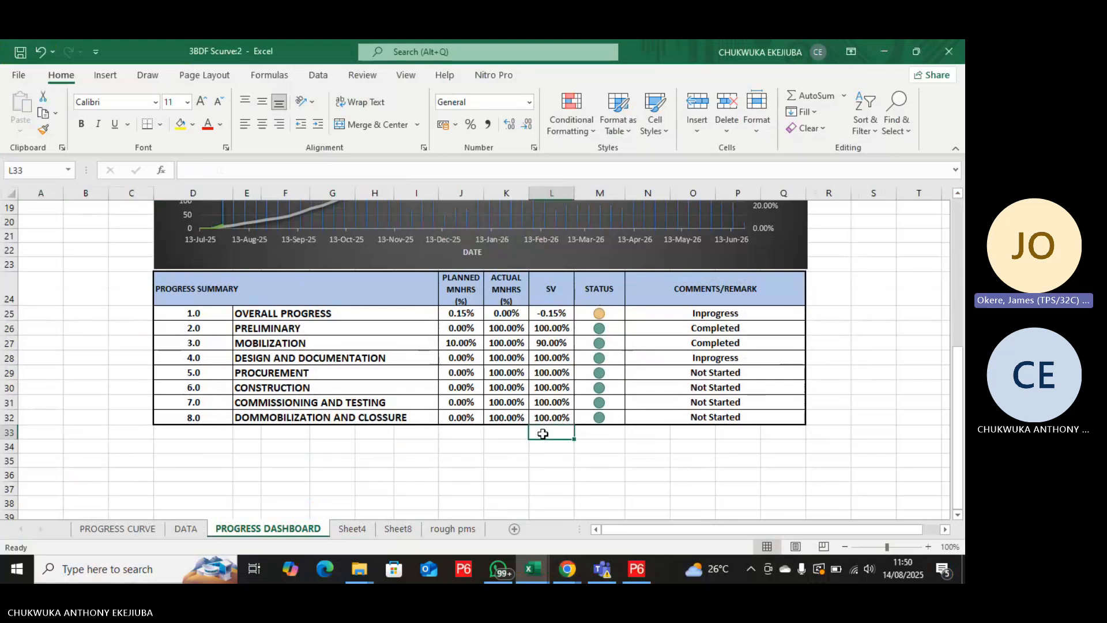
click(548, 447)
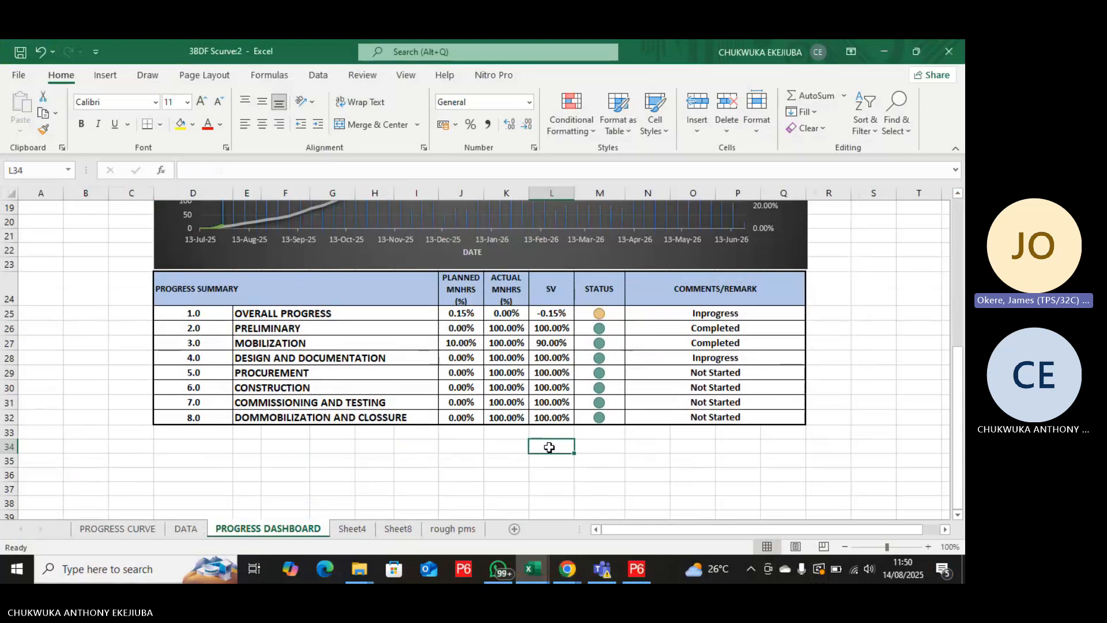
click(556, 471)
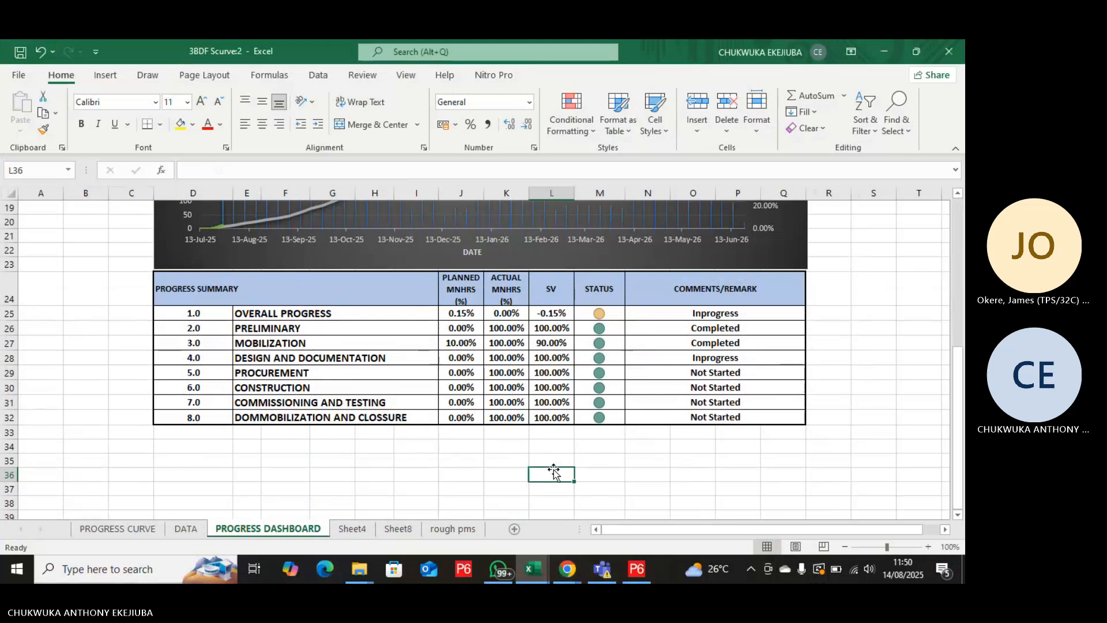
double_click(553, 469)
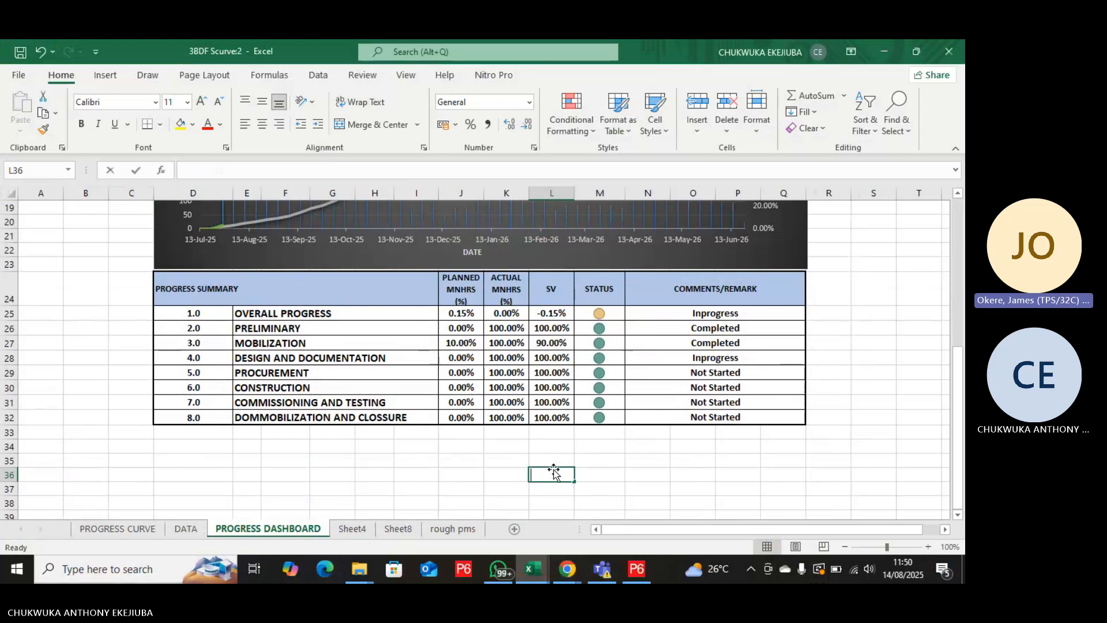
text(=)
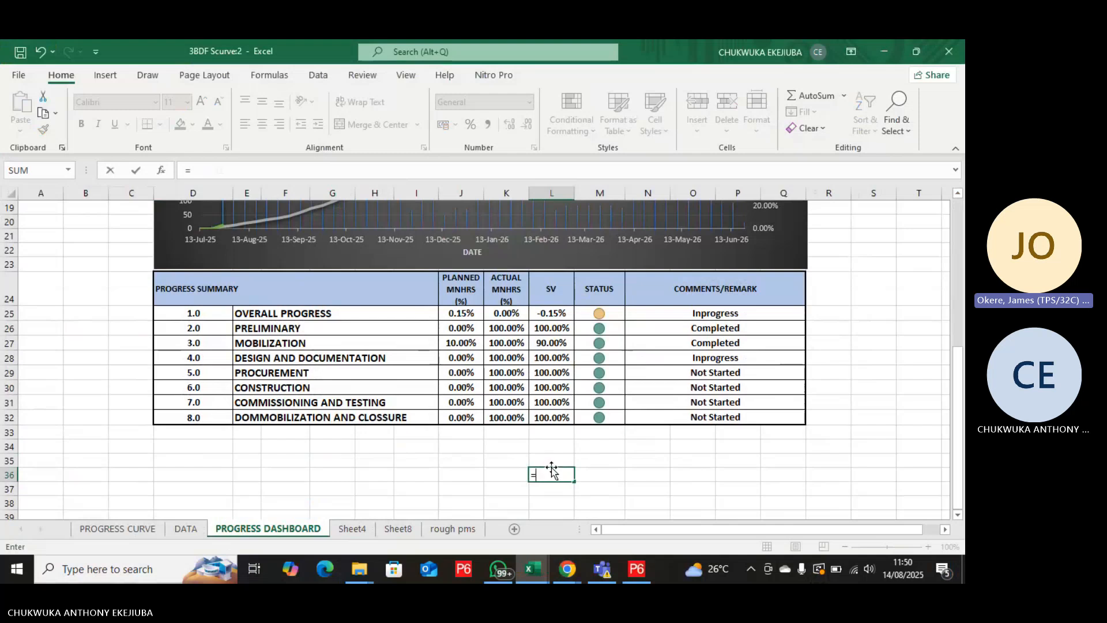
click(460, 475)
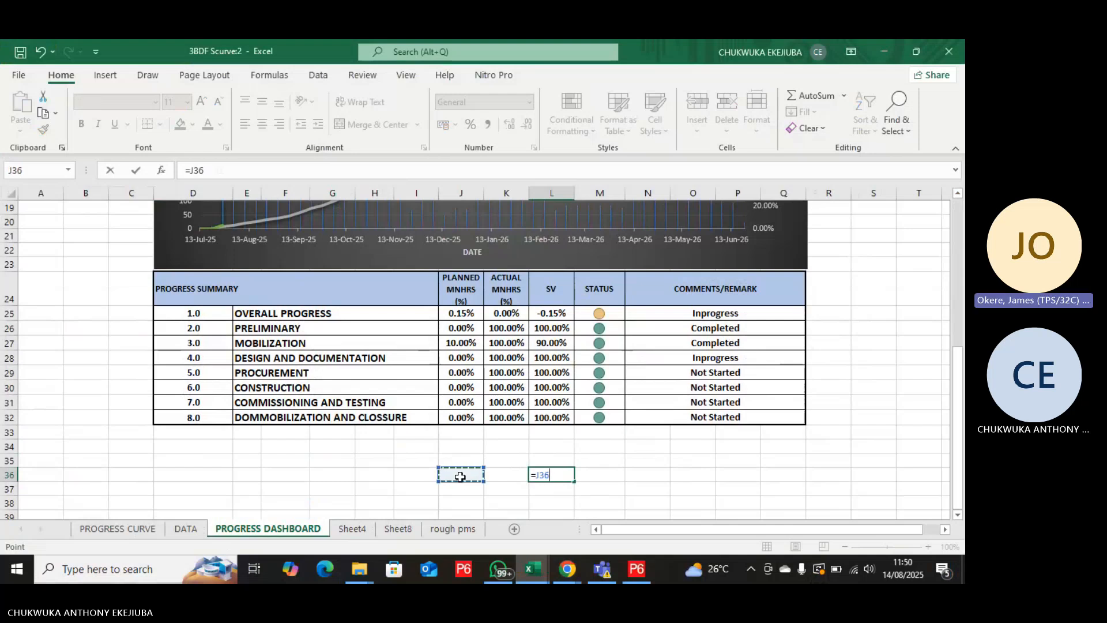
key(Return)
key(Return)
text(=)
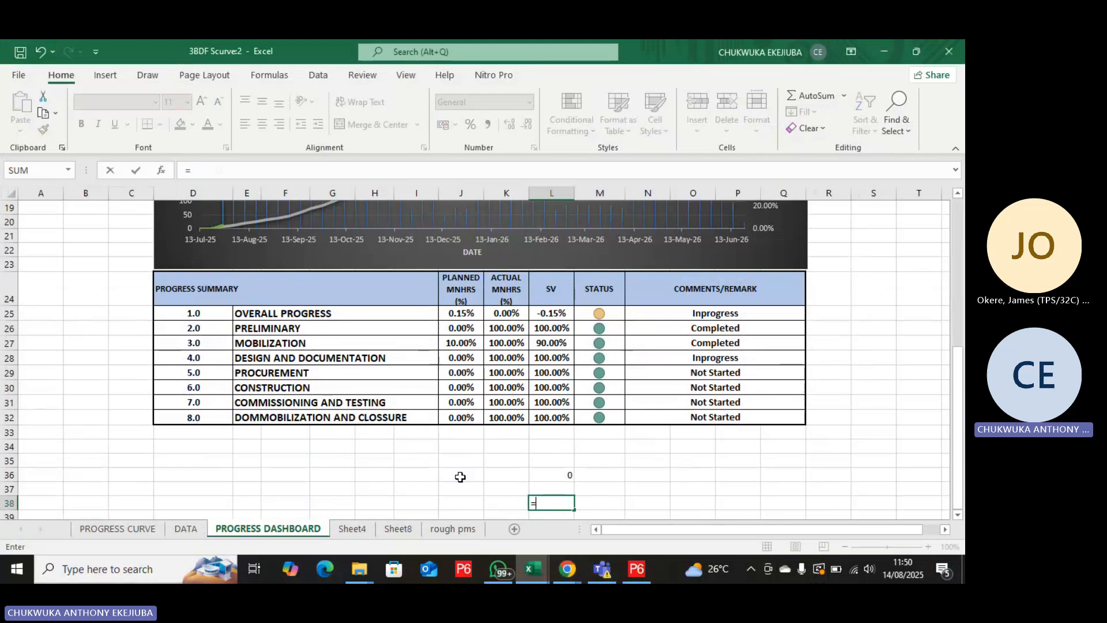
click(562, 476)
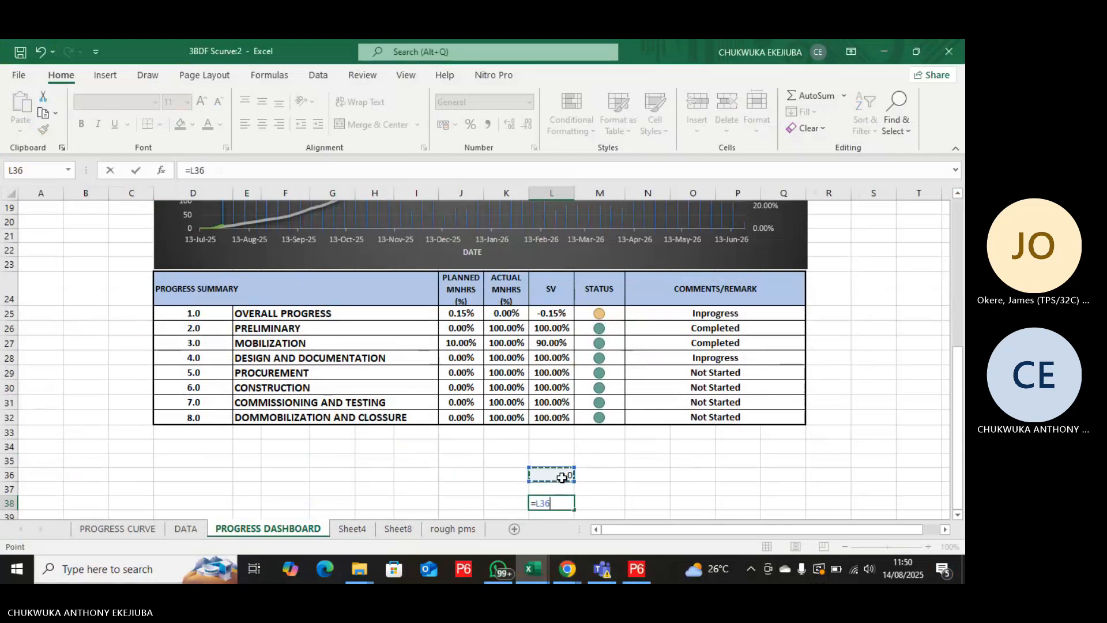
key(Return)
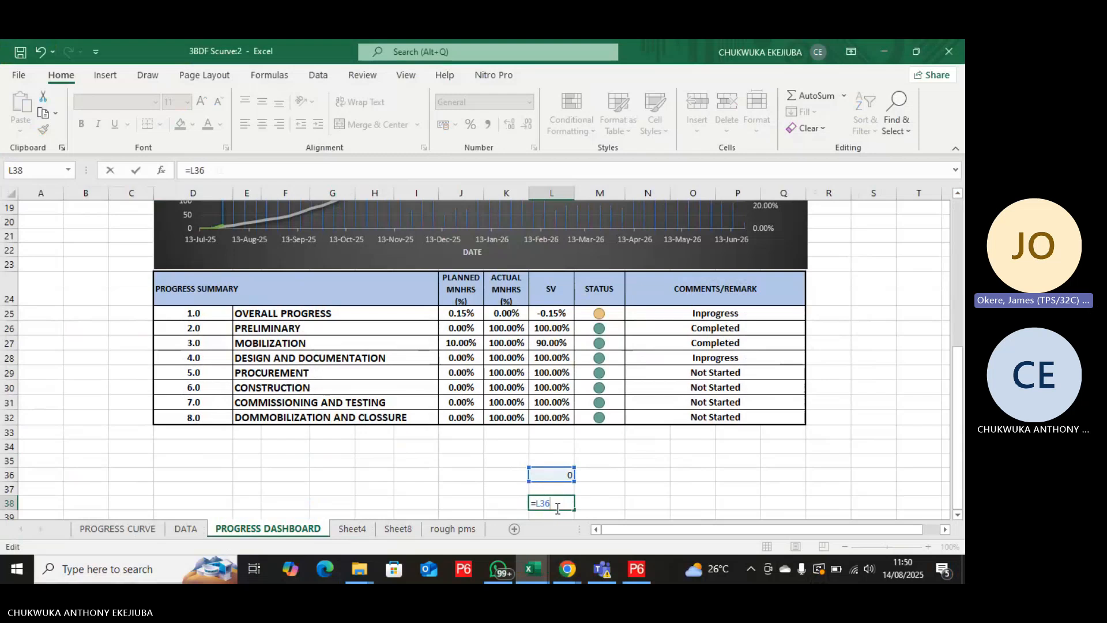
key(Escape)
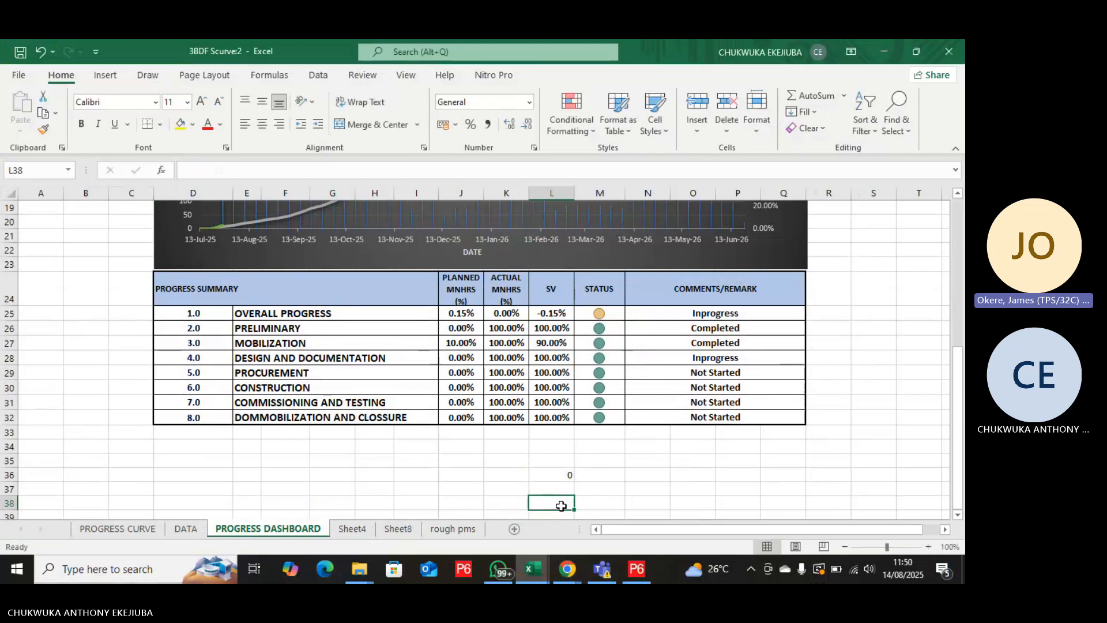
Enter the addition formula =J36+K36 in cell L36.
click(565, 476)
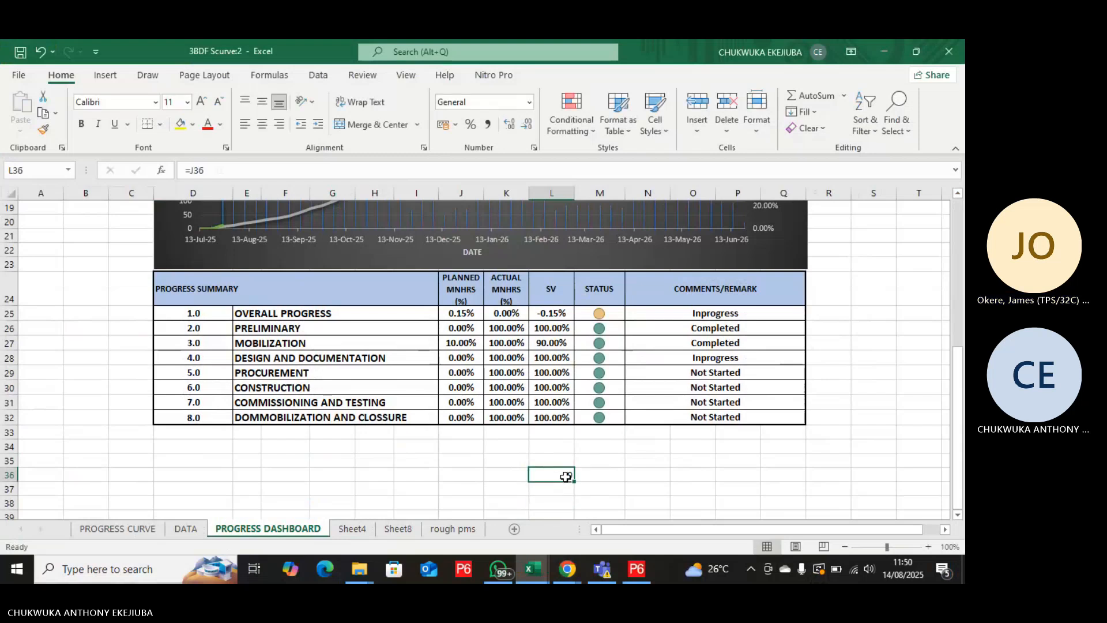
text(=)
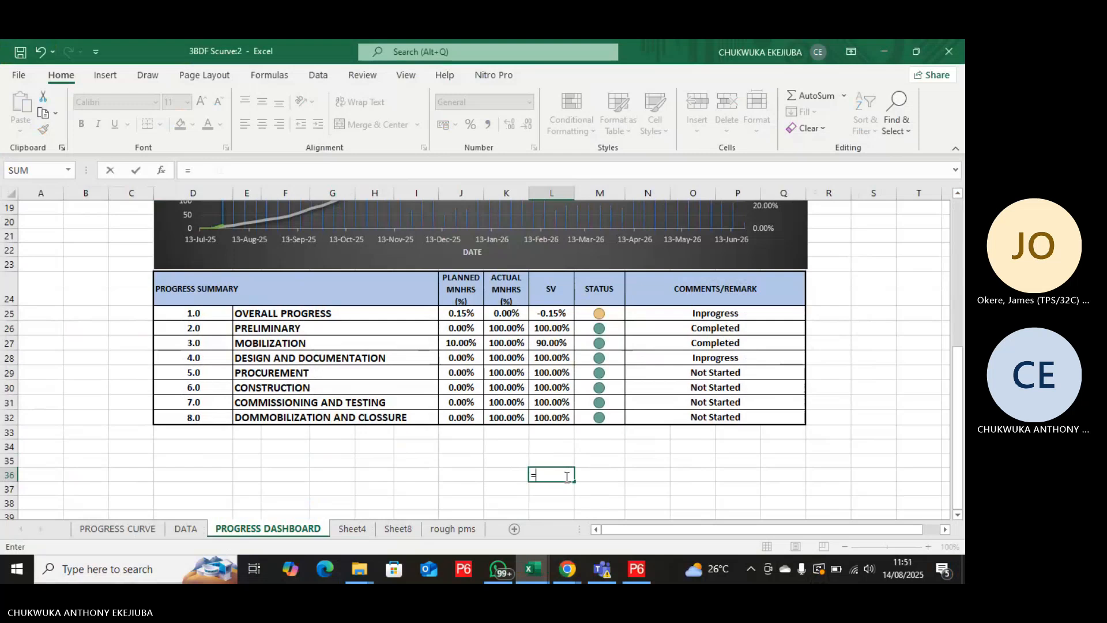
click(477, 481)
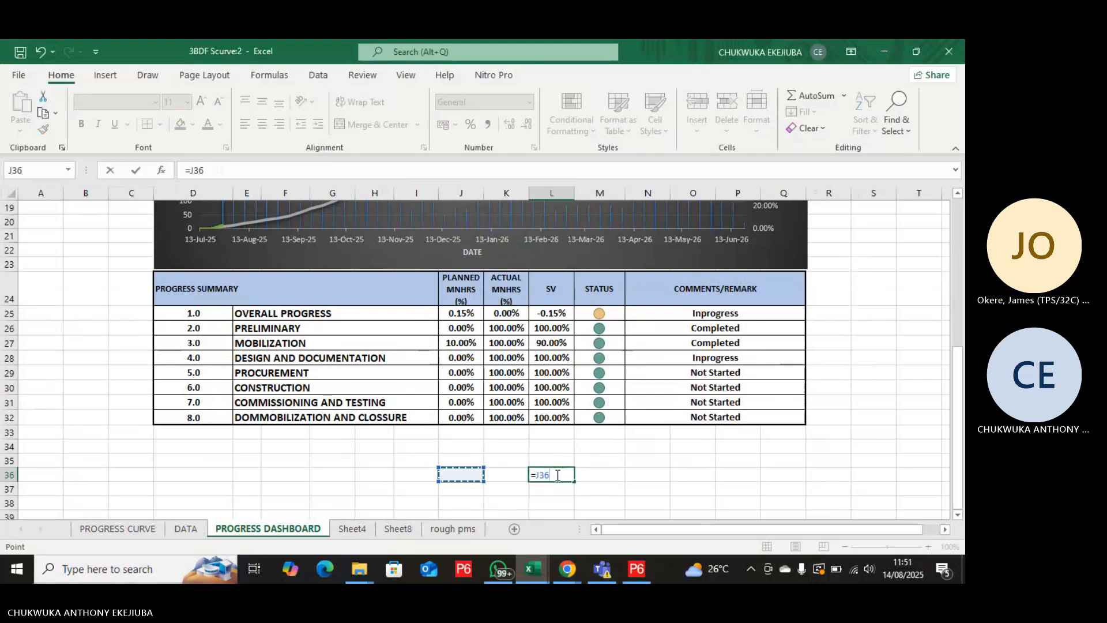
text(+)
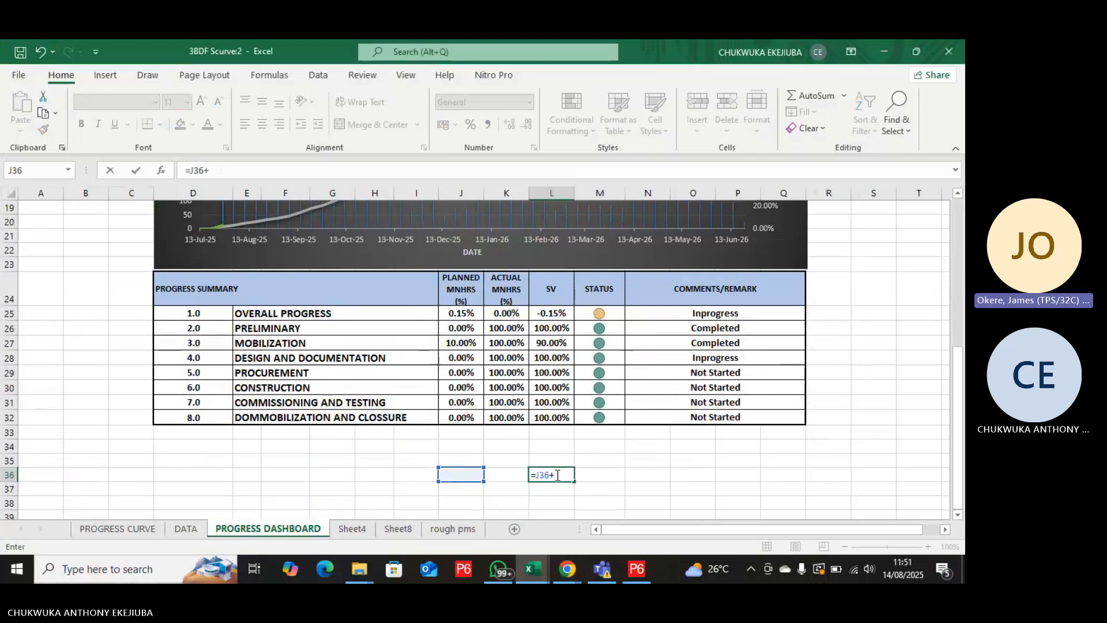
click(512, 475)
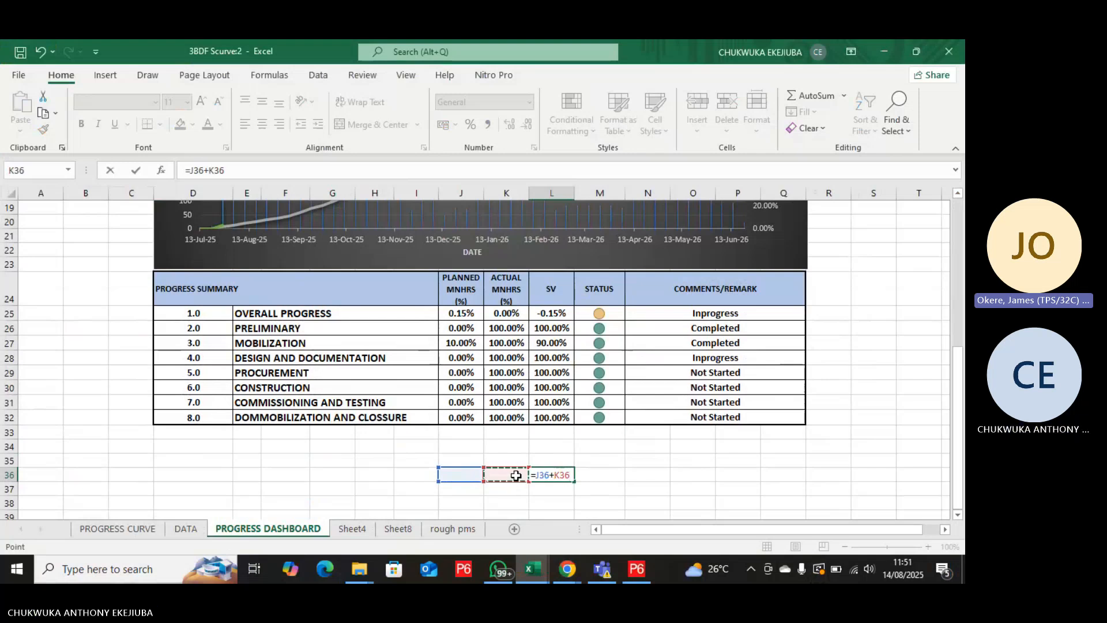
text(=)
key(BackSpace)
key(Return)
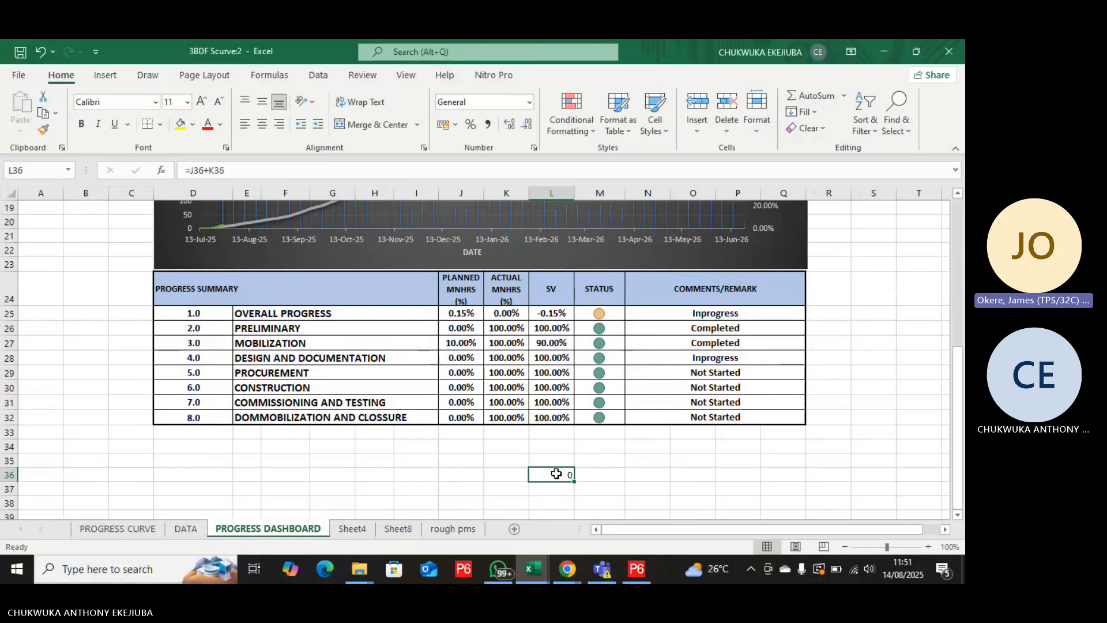
Enter 50 in cells J36 and K36 as sample inputs for the addition formula in L36.
click(459, 476)
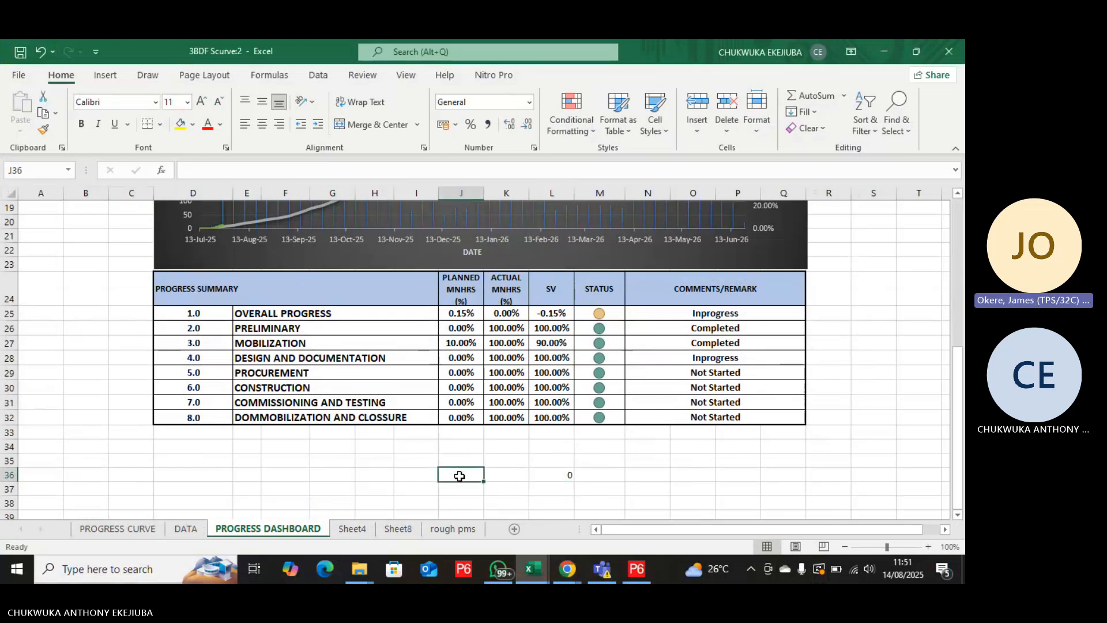
text(50)
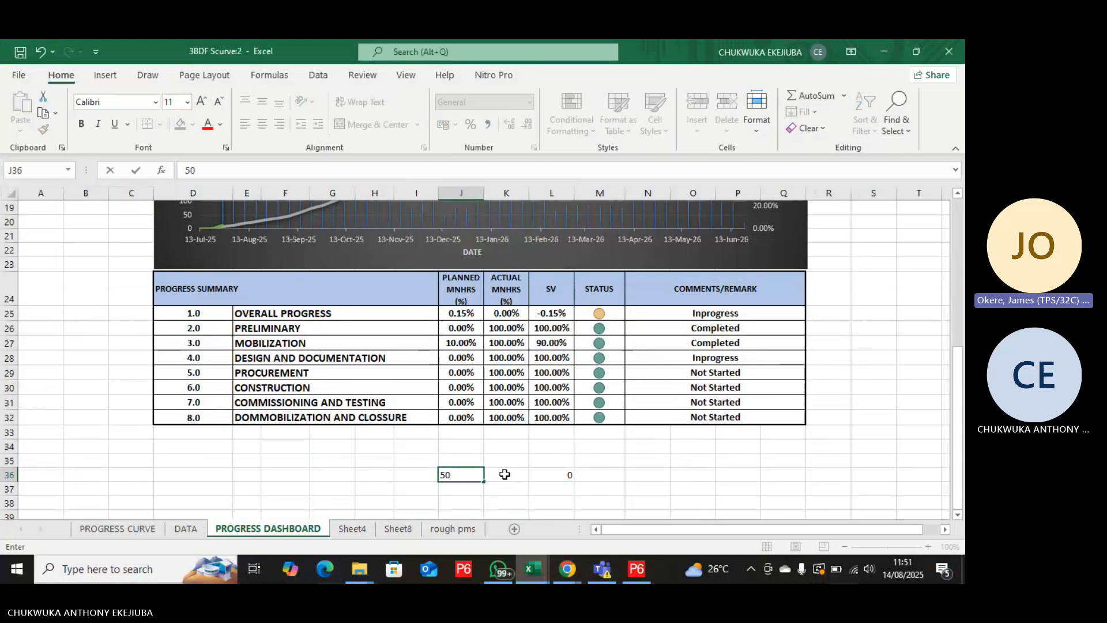
click(504, 474)
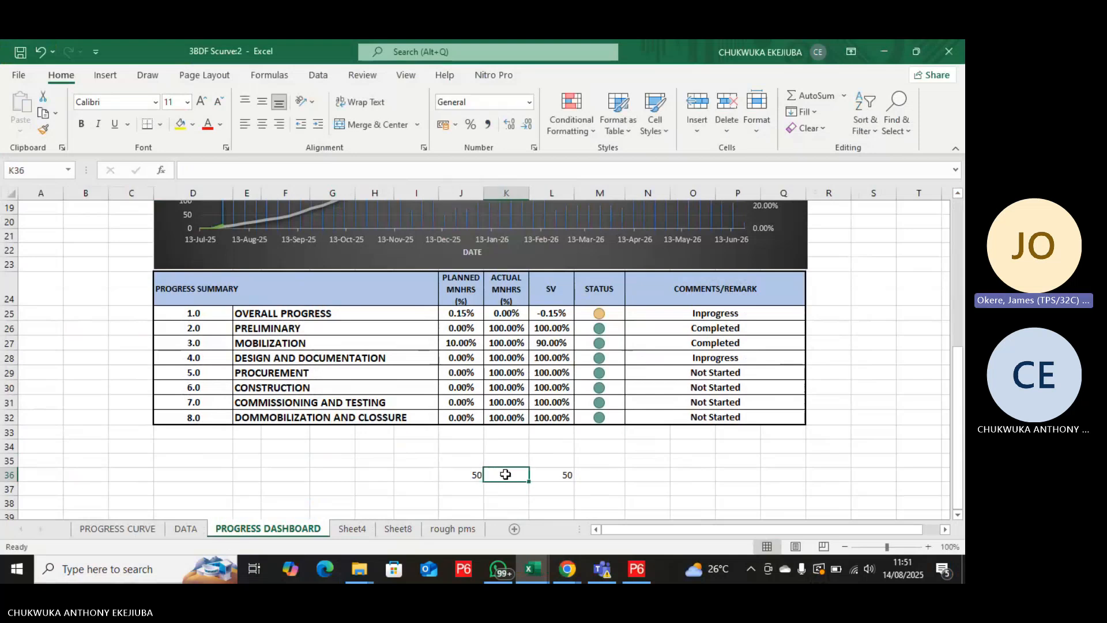
text(50)
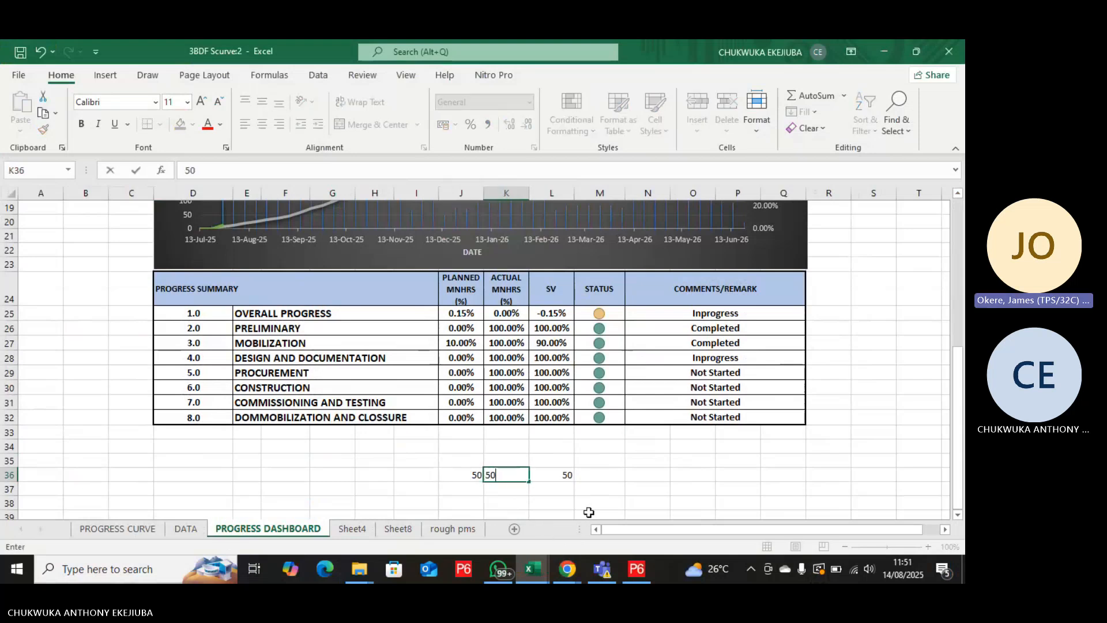
click(583, 480)
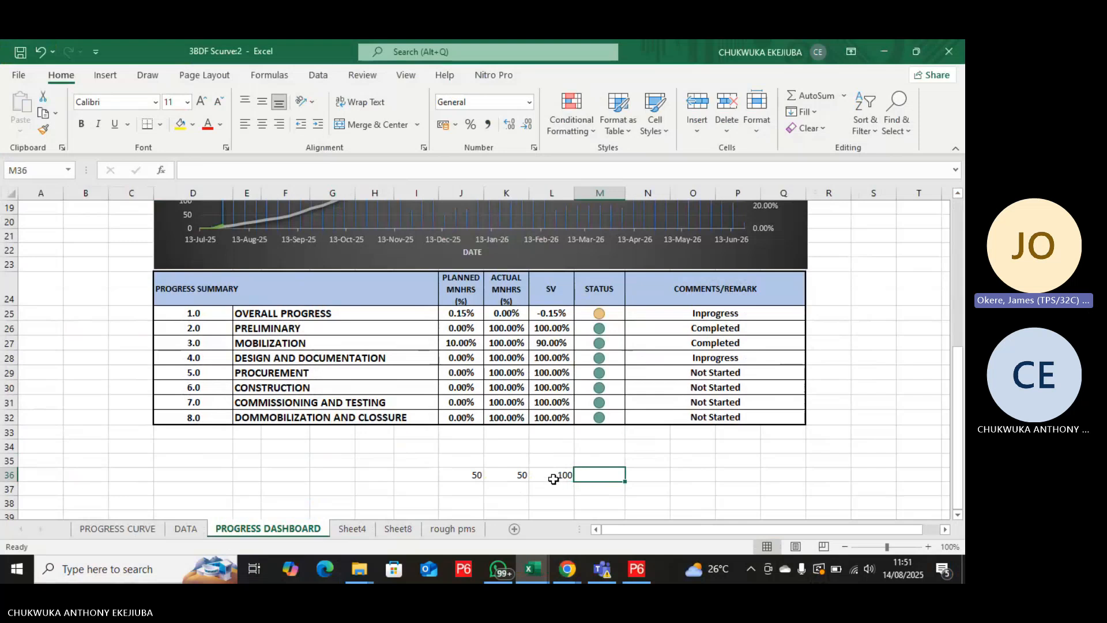
click(554, 478)
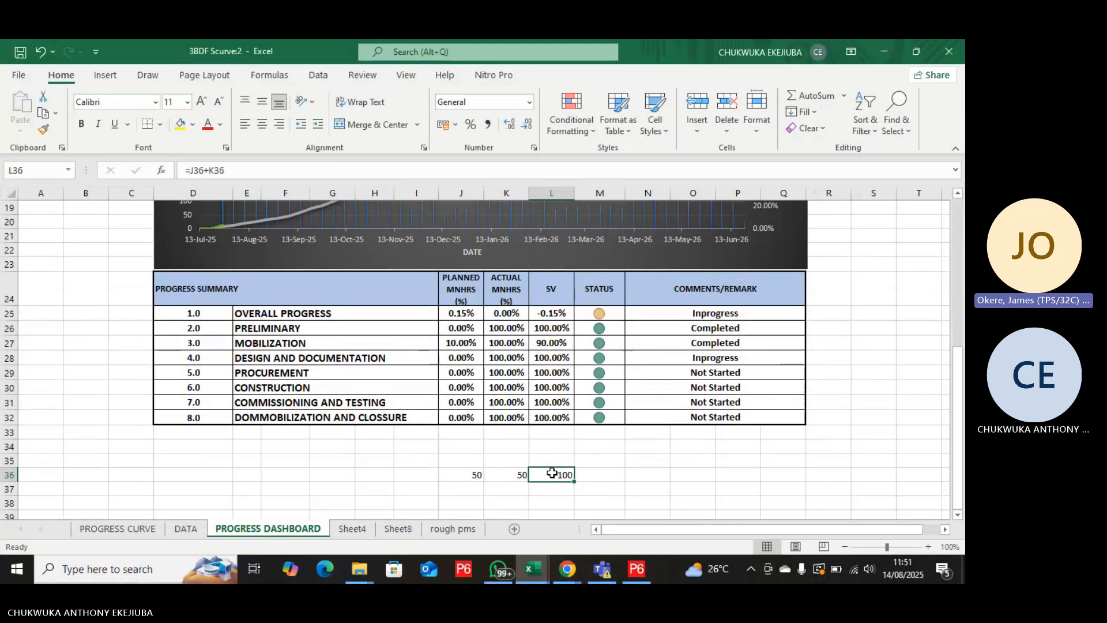
Begin an IF formula in cell M36 with the logical test L36>=100.
click(591, 474)
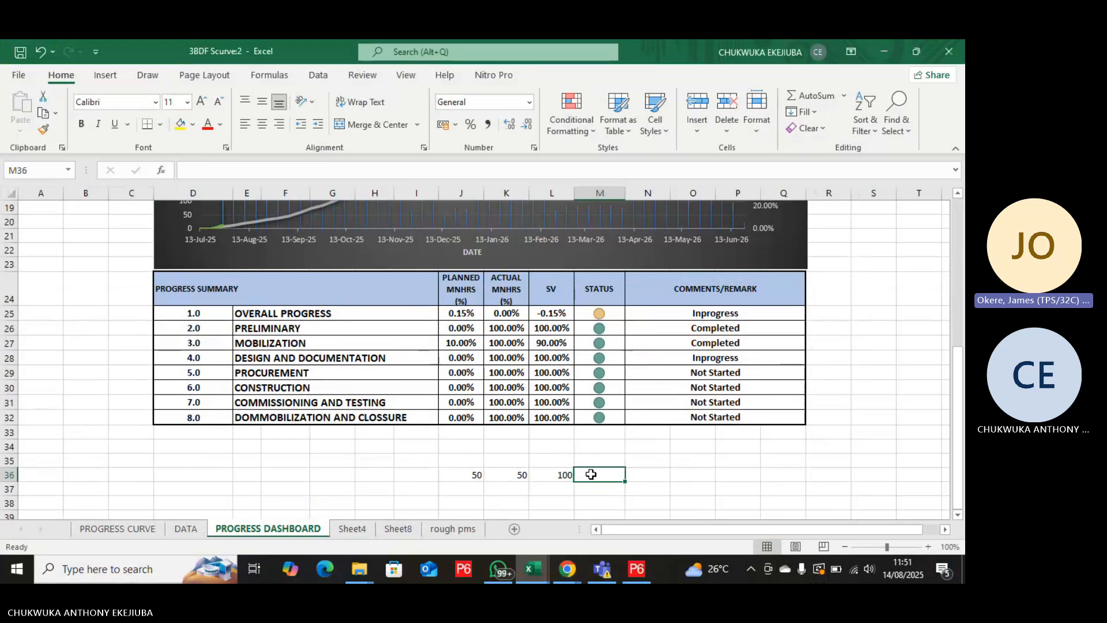
text(=)
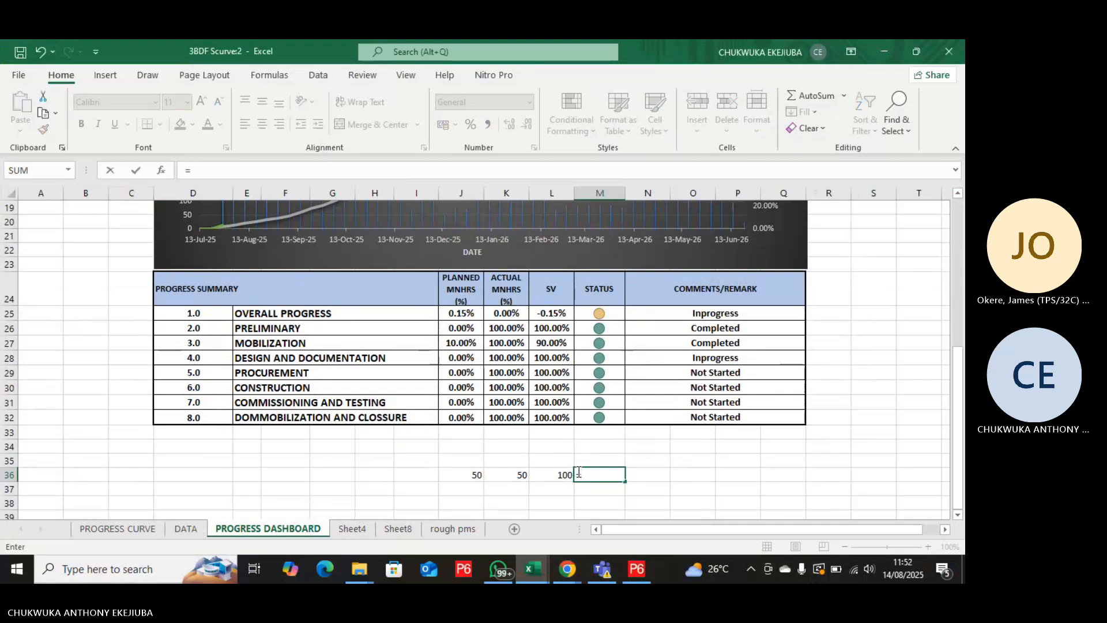
text(()
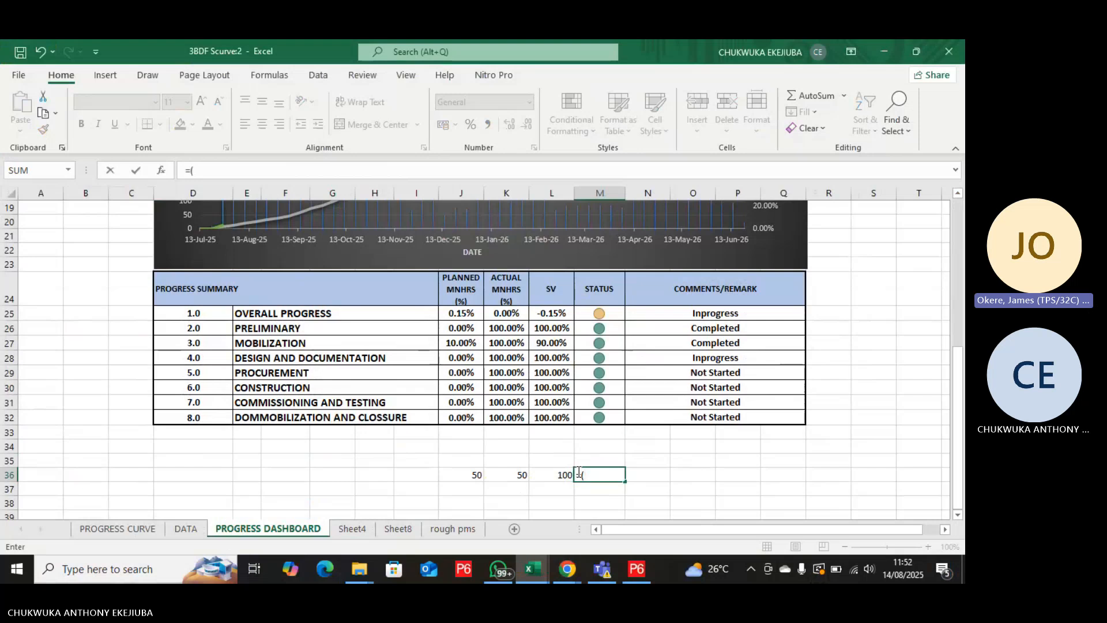
key(BackSpace)
text(if)
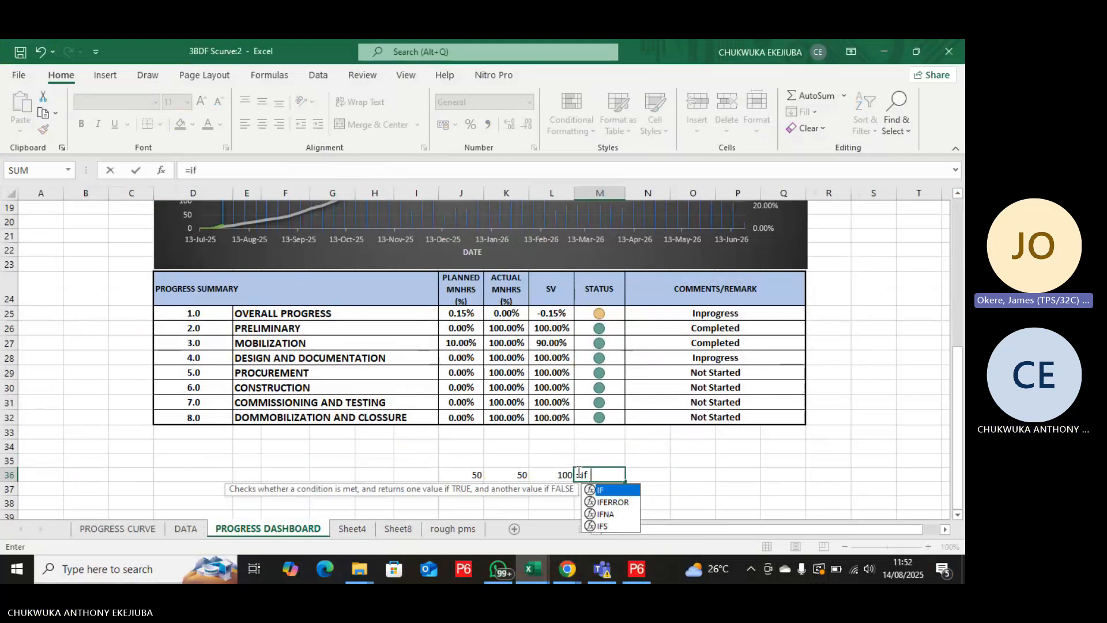
text(()
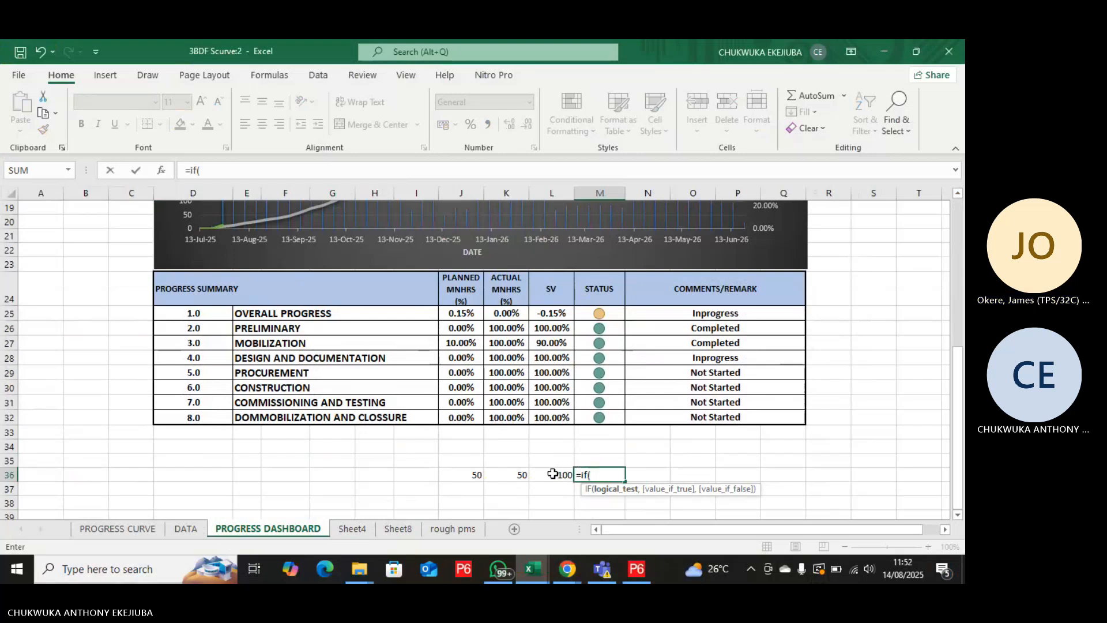
click(552, 473)
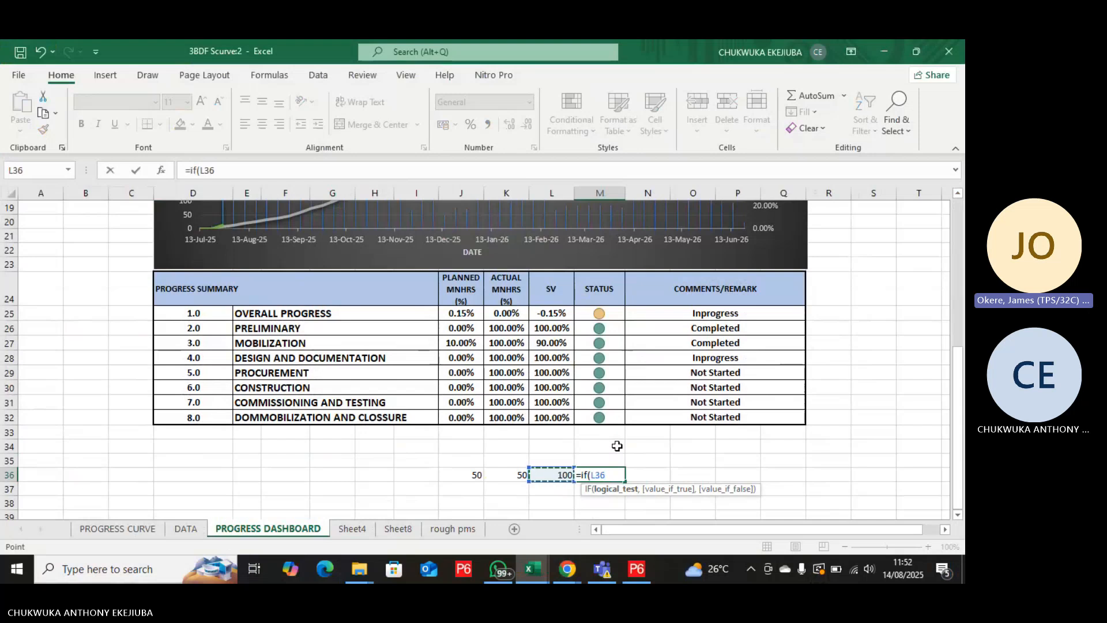
text(>=100)
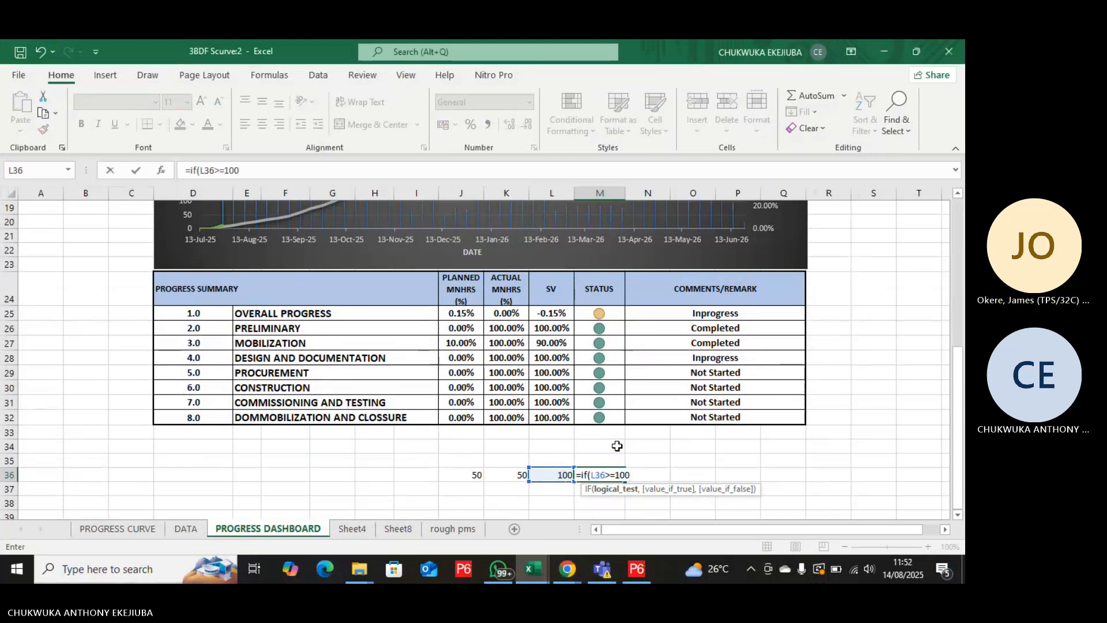
text(,)
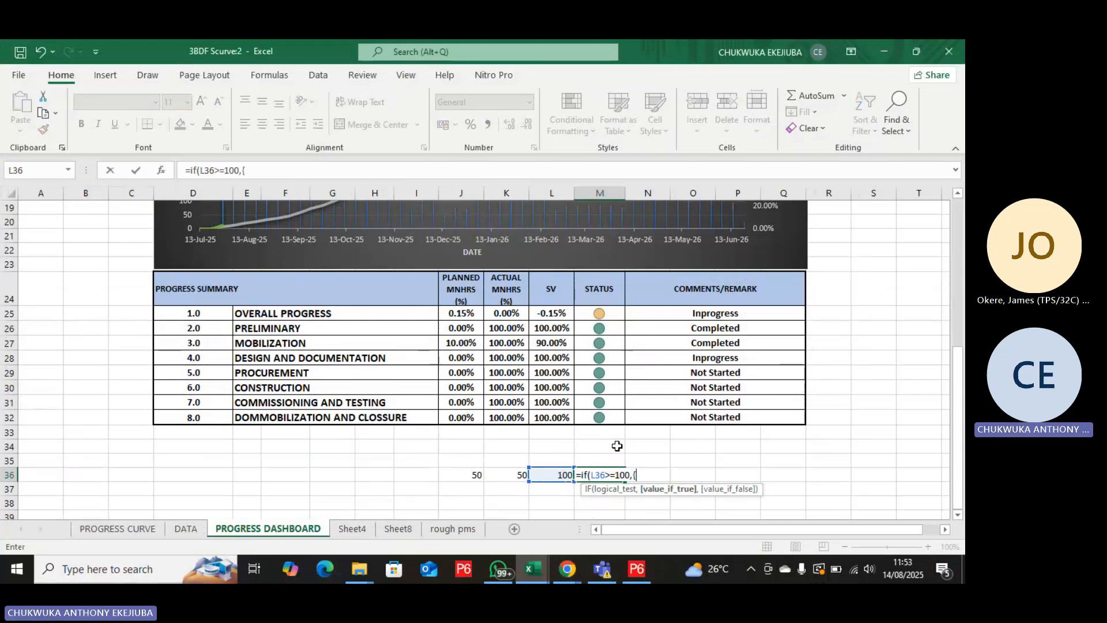
text({)
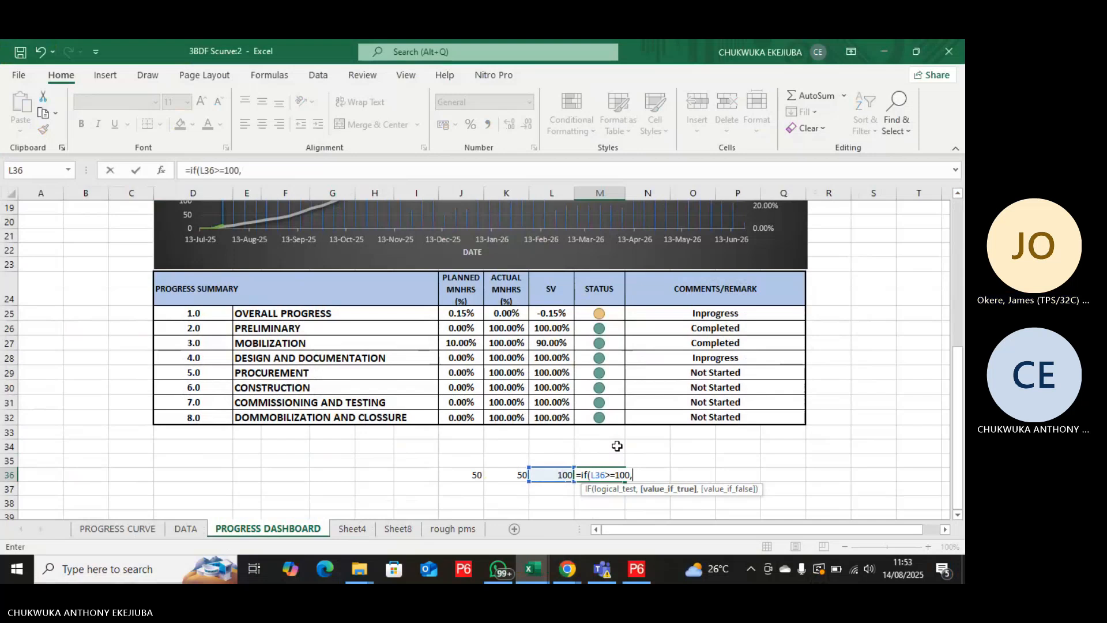
text(")
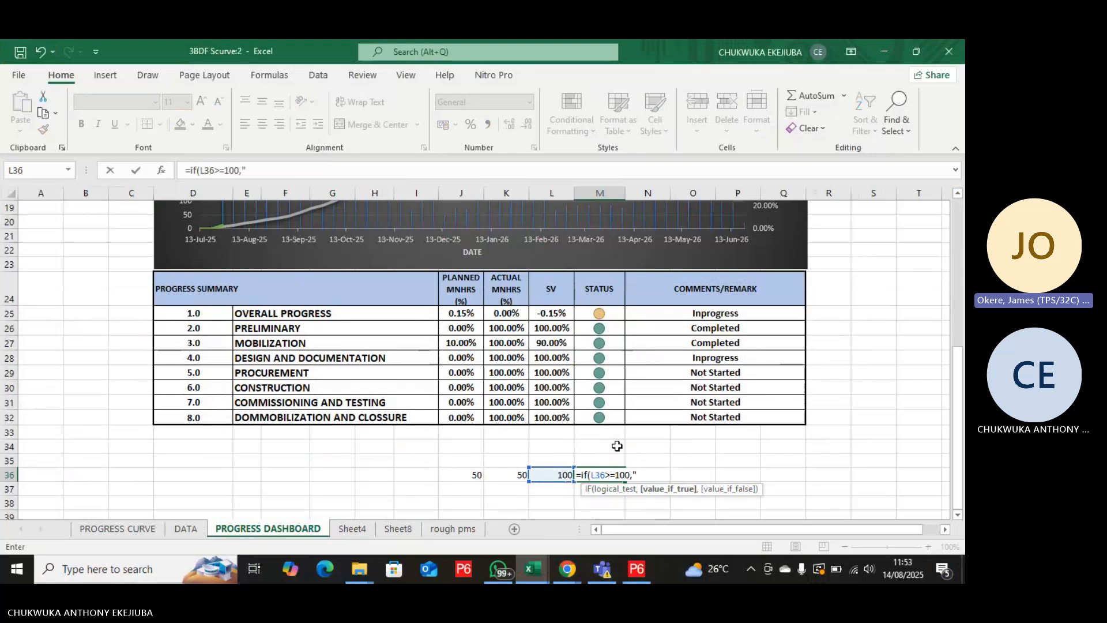
key(BackSpace)
text(|)
key(BackSpace)
text(\)
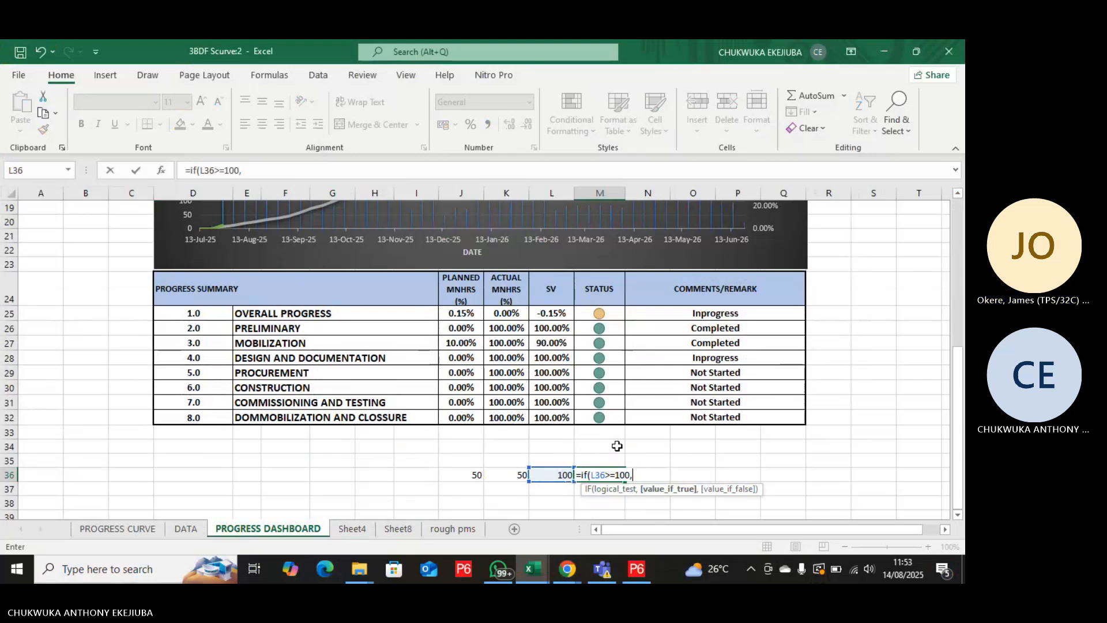
text(})
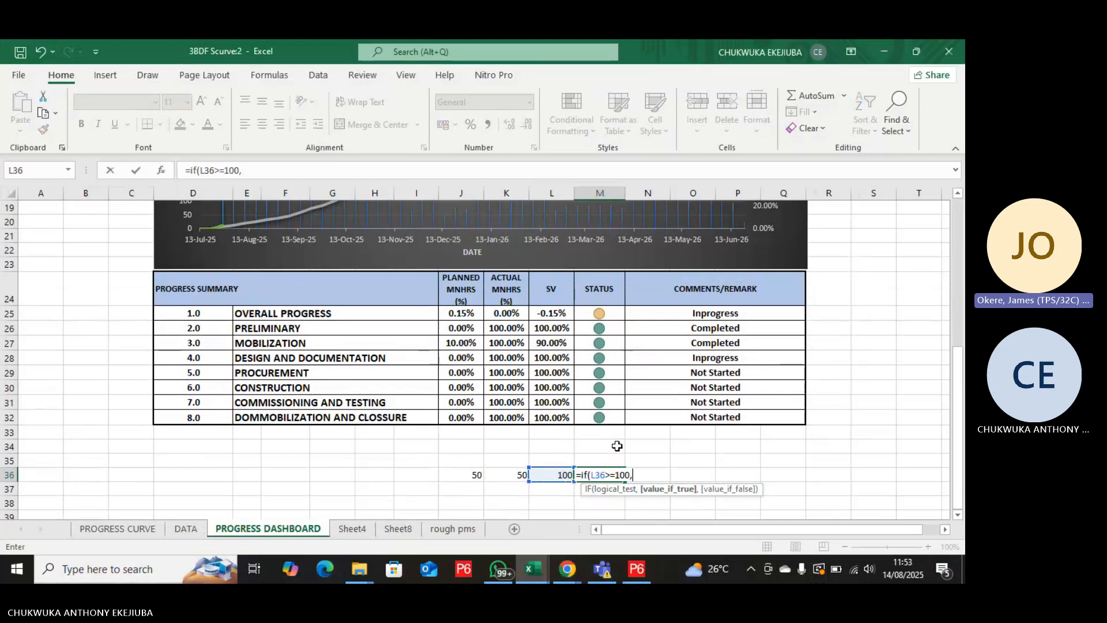
text(;)
key(BackSpace)
Complete the IF formula in M36 with "excelent" as the value if true and enter it.
text(")
text(excelent)
text())
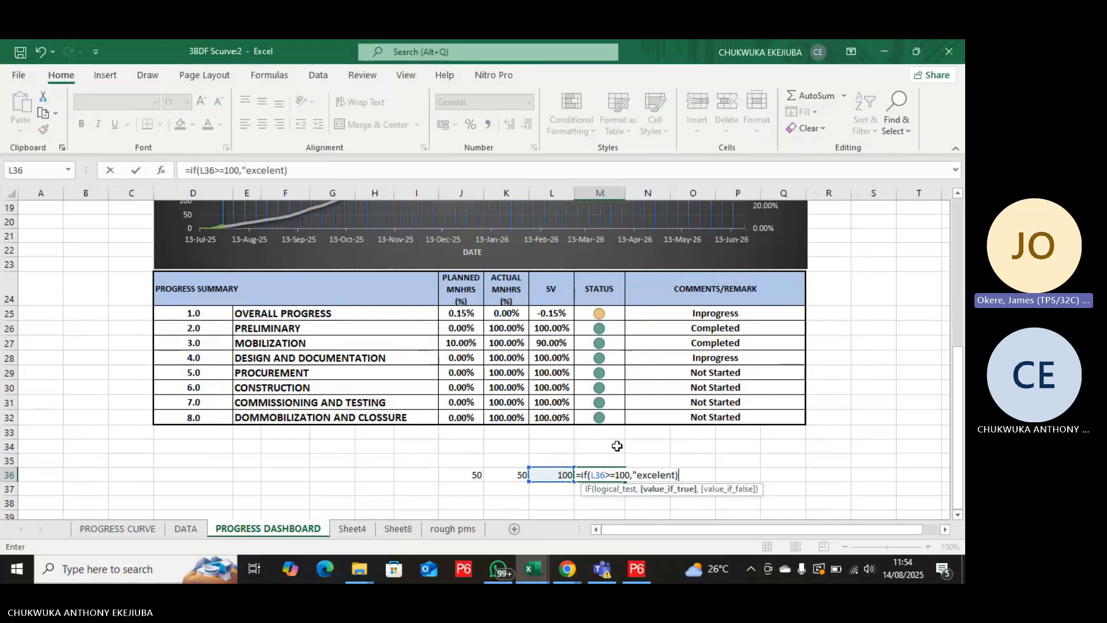
key(BackSpace)
text("))
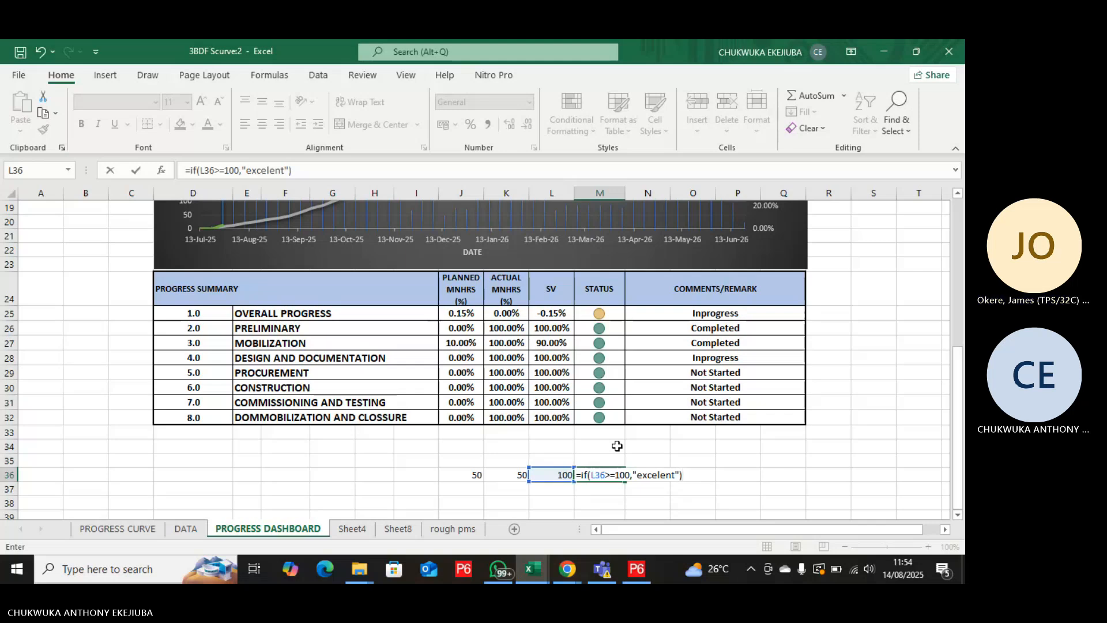
key(Return)
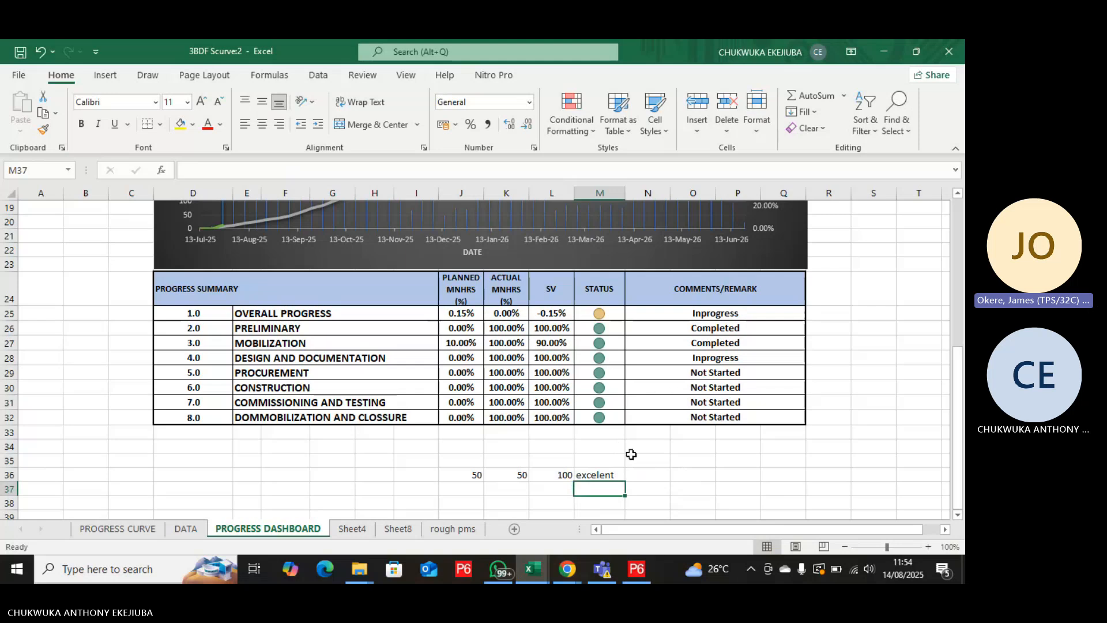
Set the first sample input in cell J36 to 40 to test the IF formula.
click(468, 472)
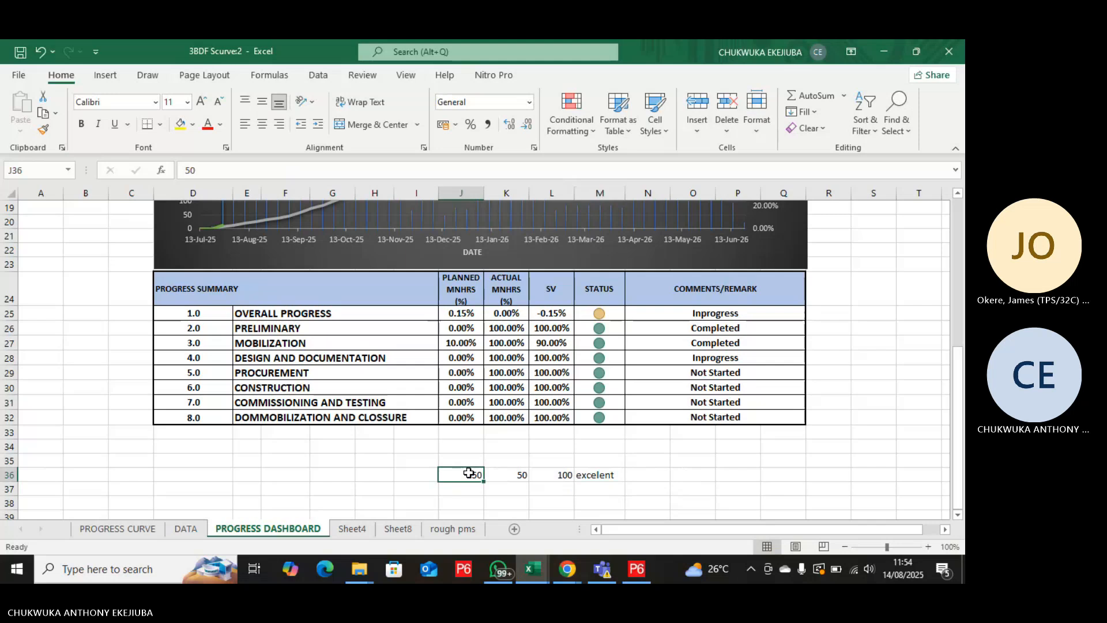
text(40)
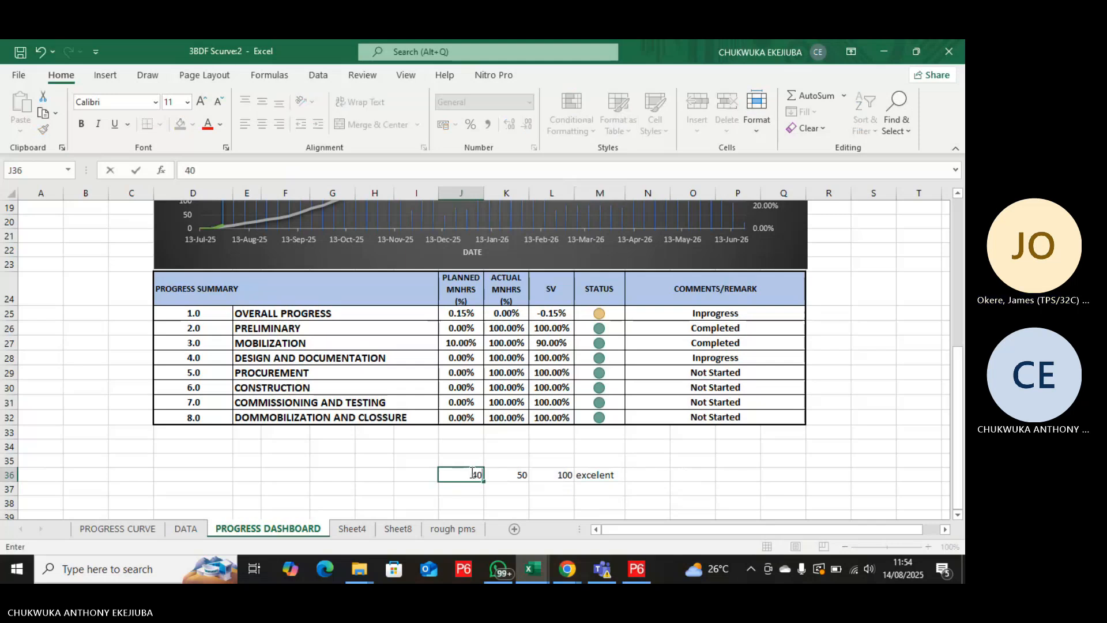
key(Return)
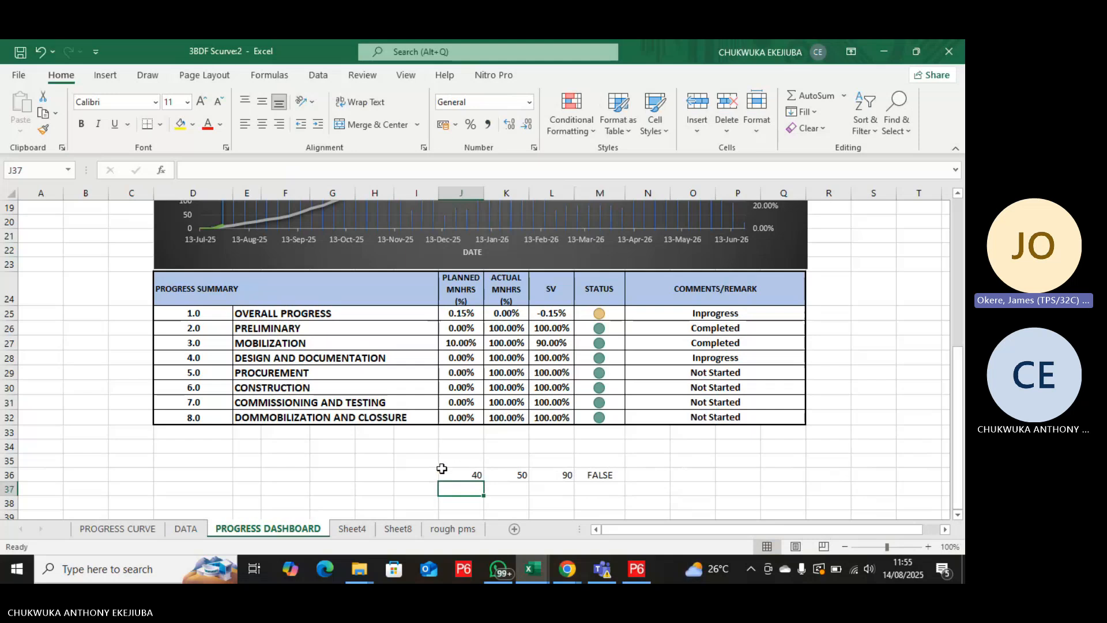
Add "poor perfomance" as the value if false to the IF formula in cell M36.
click(611, 471)
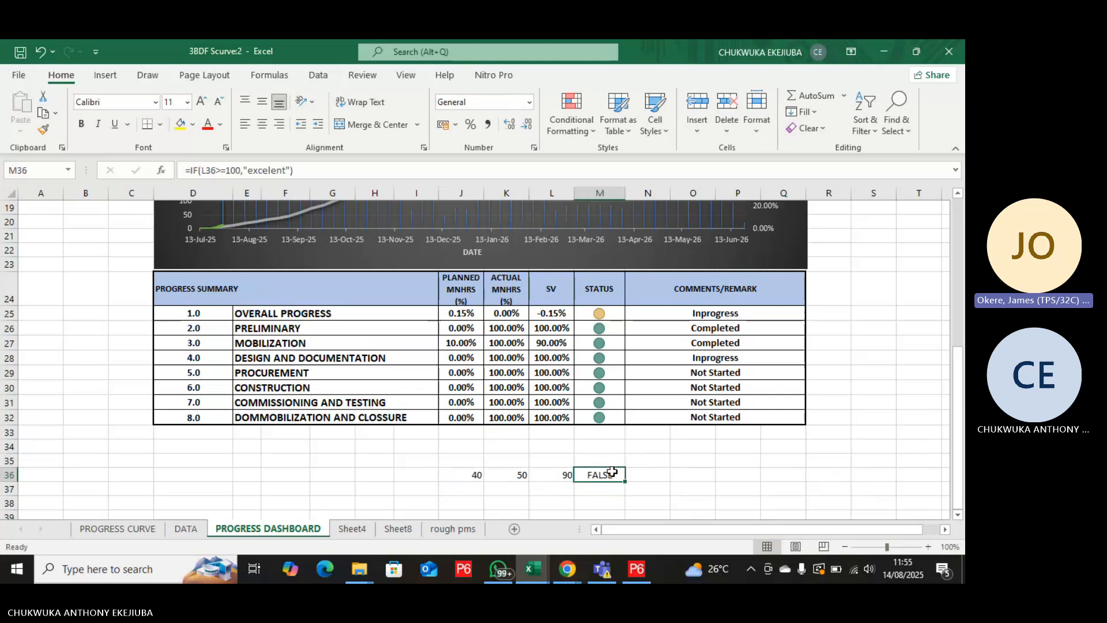
click(297, 169)
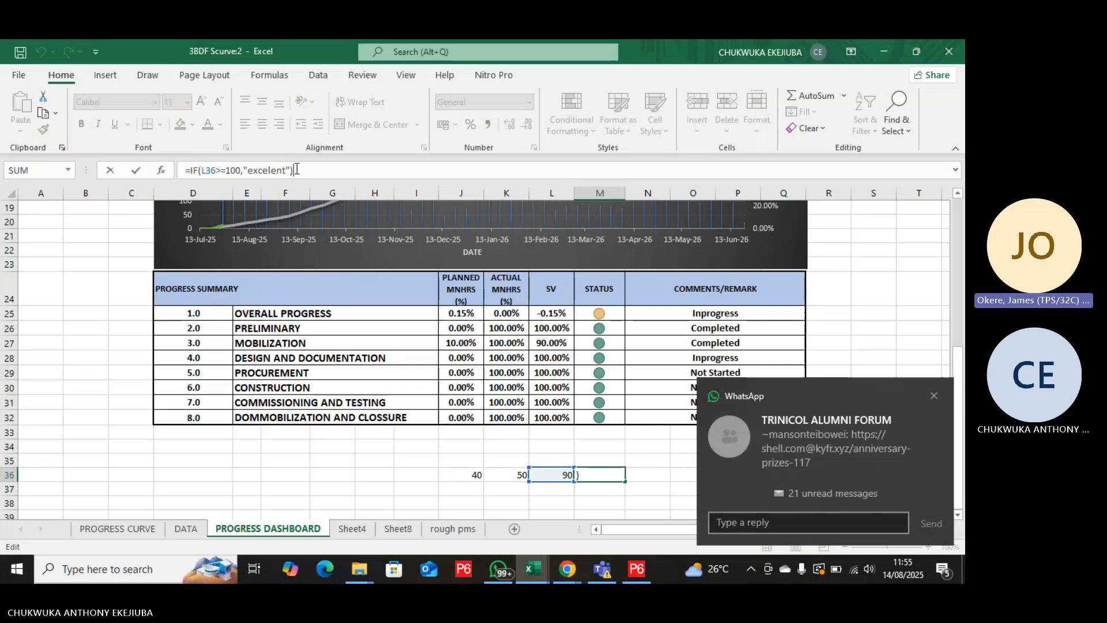
text(,)
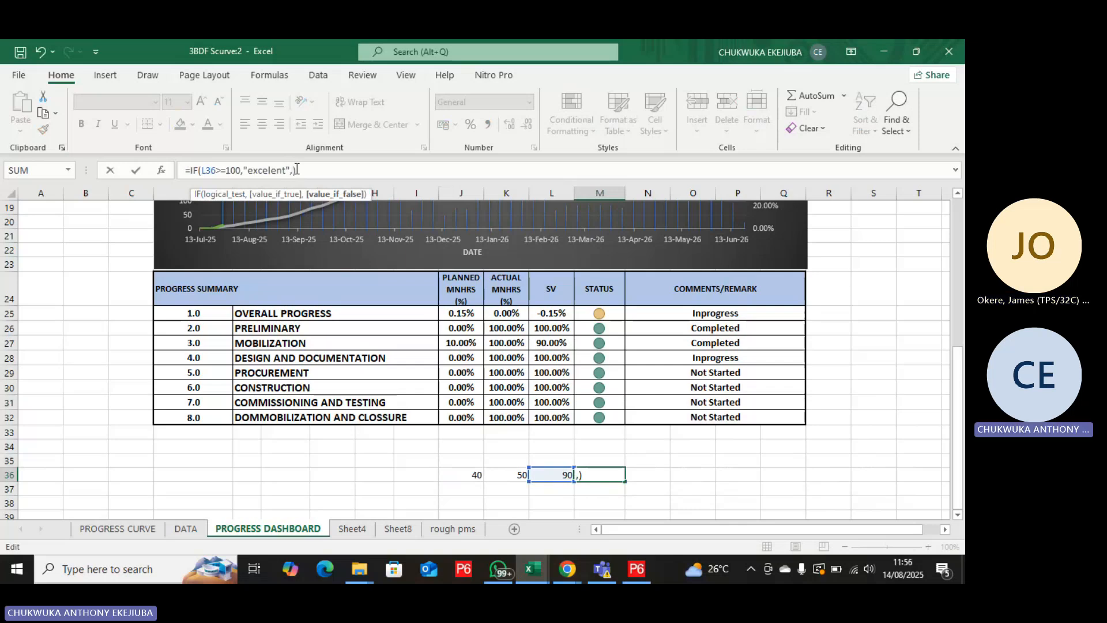
text(")
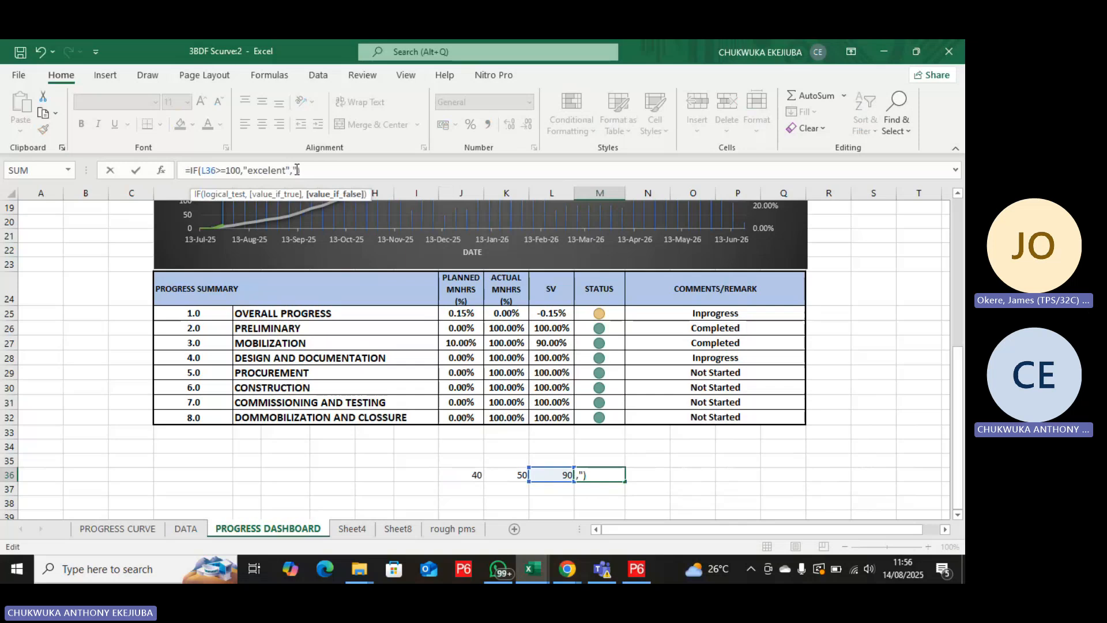
text(f)
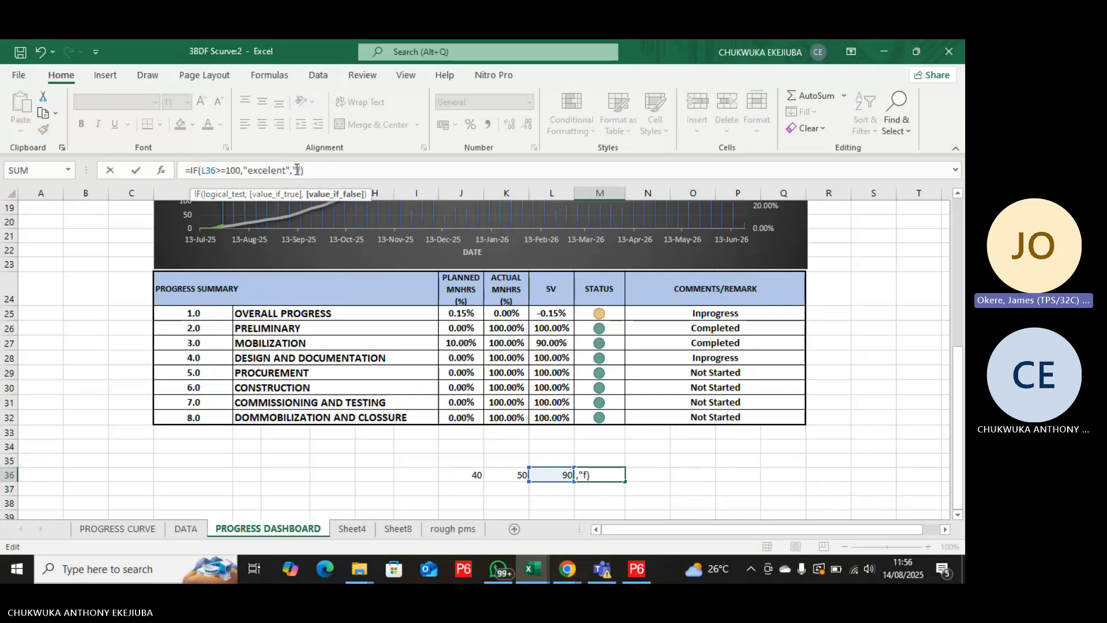
key(BackSpace)
text(poor perfoma)
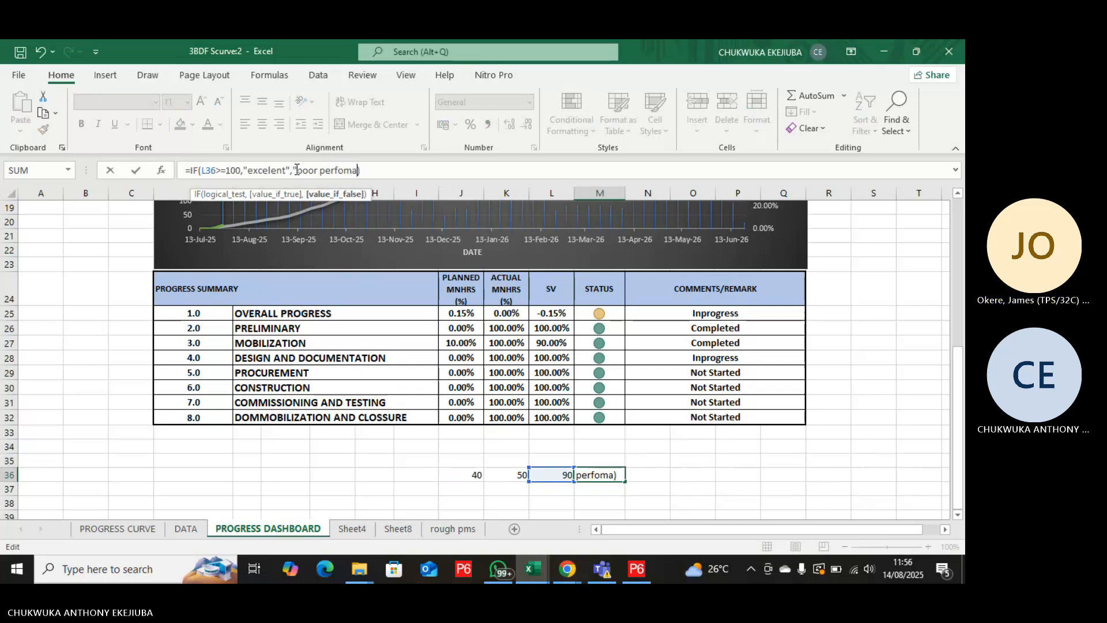
text(nce)
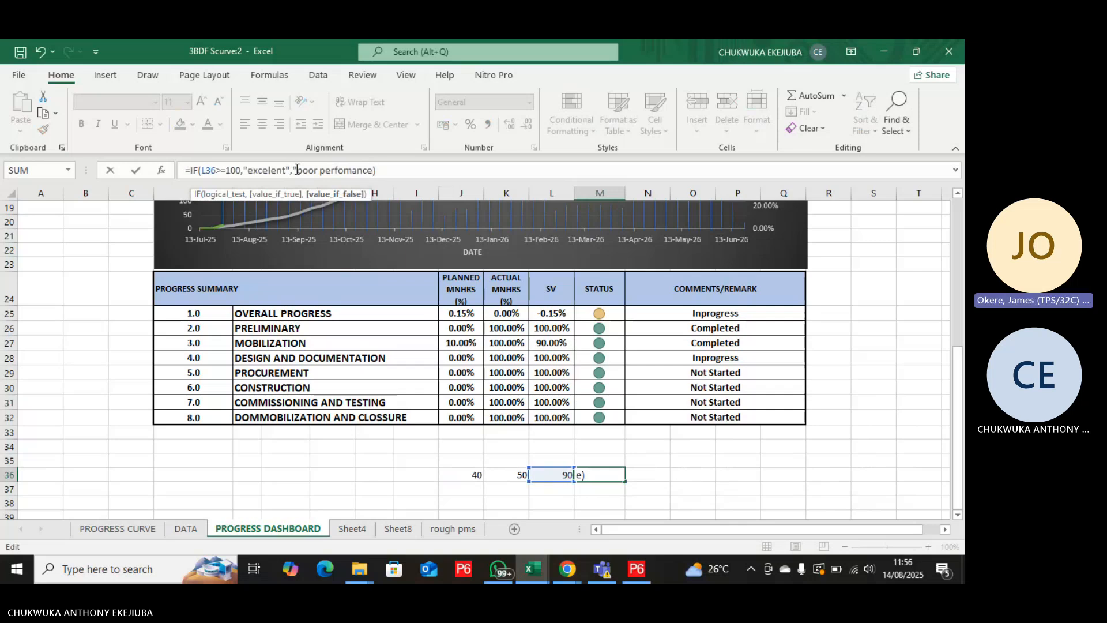
text(")
key(Return)
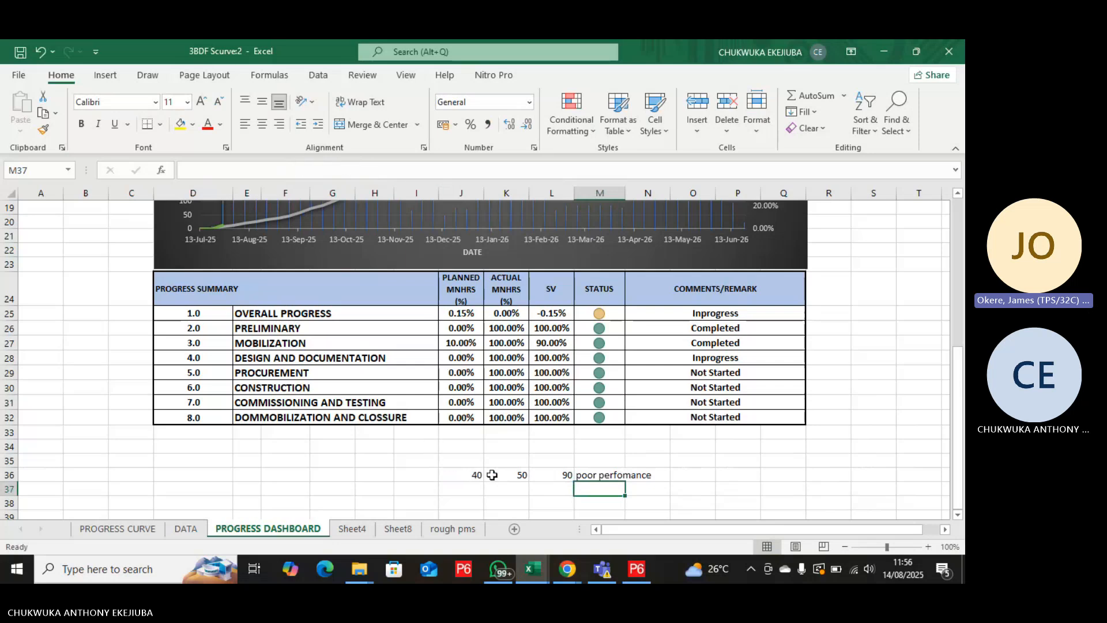
Open the Greater Than highlight rule in conditional formatting for cell M36.
click(609, 474)
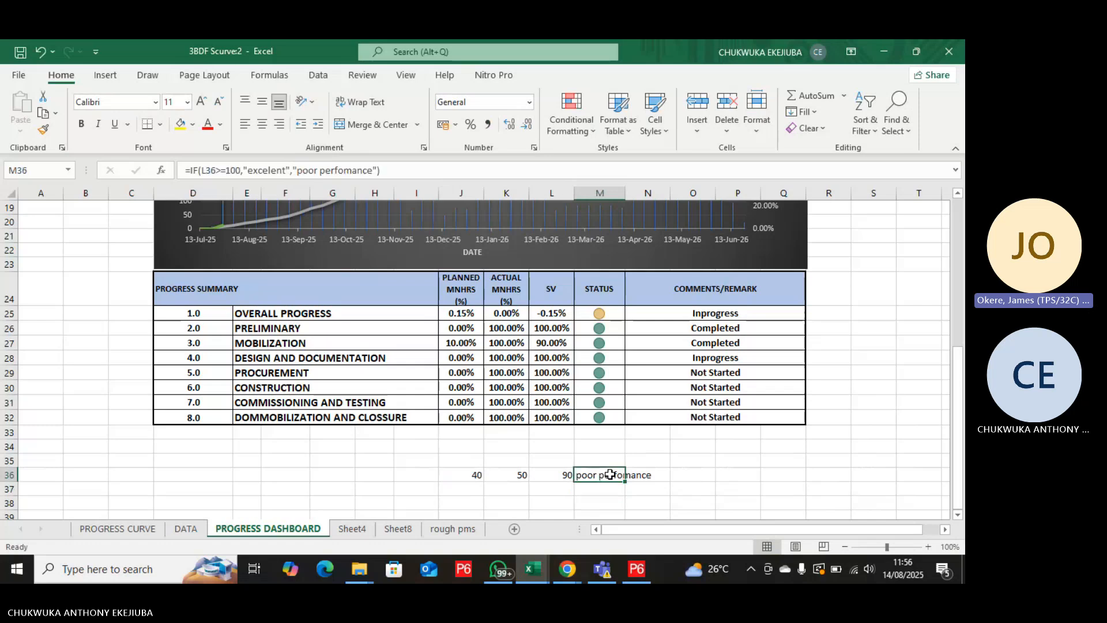
click(593, 129)
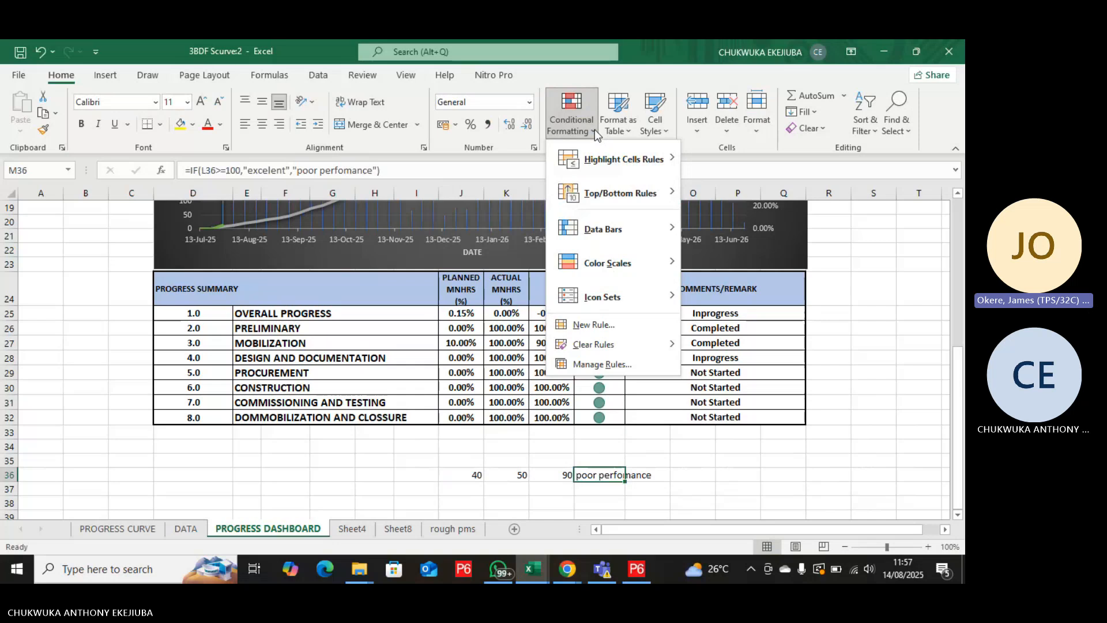
mouse_move(604, 166)
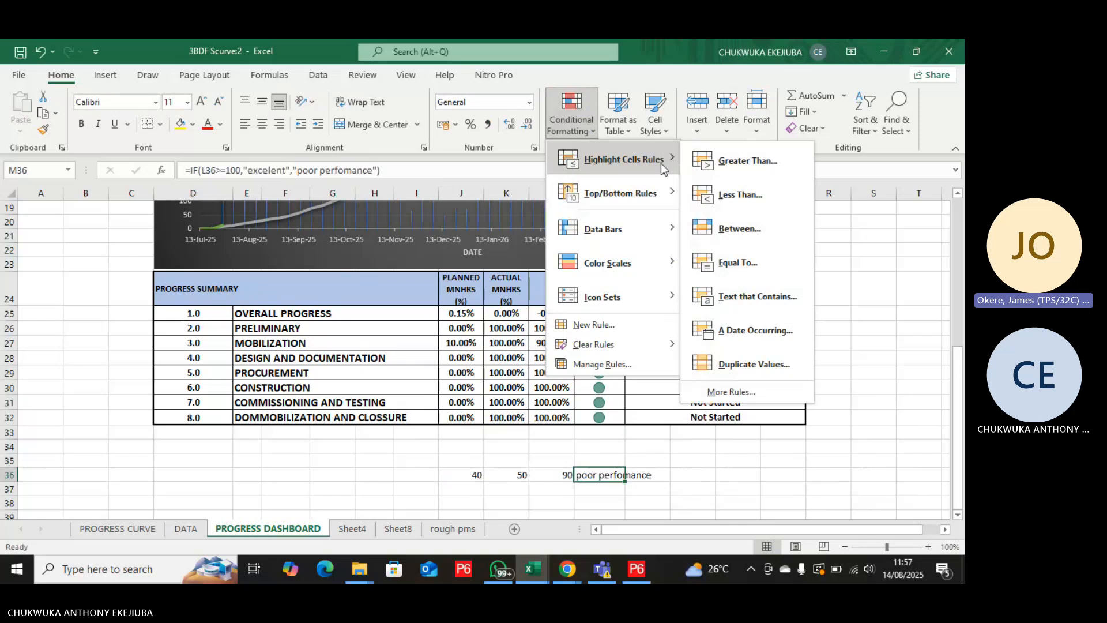
click(729, 170)
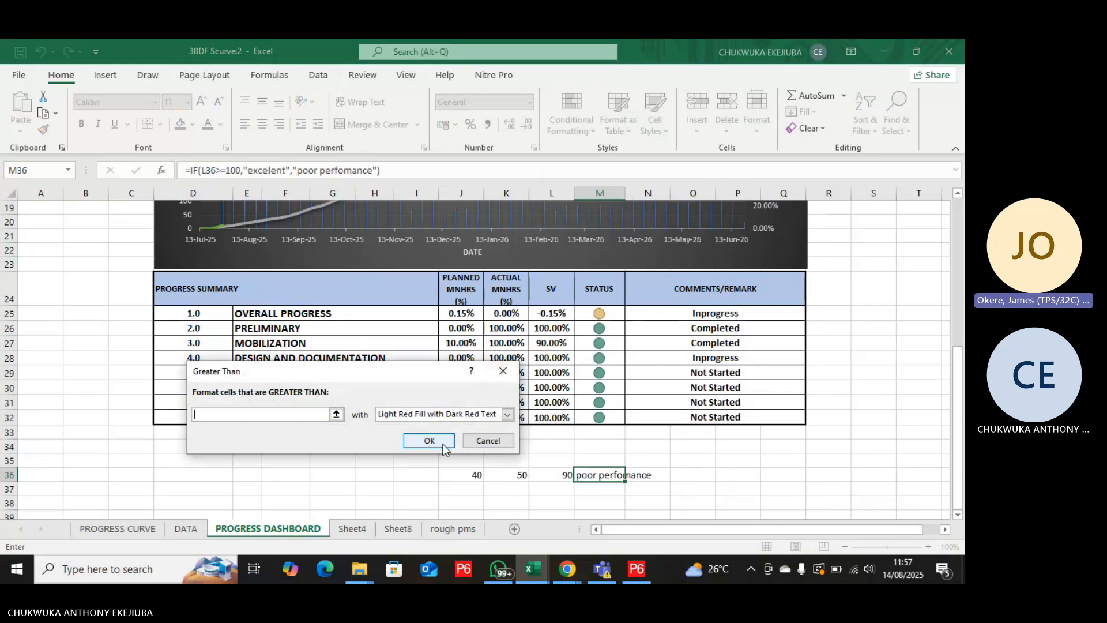
click(559, 475)
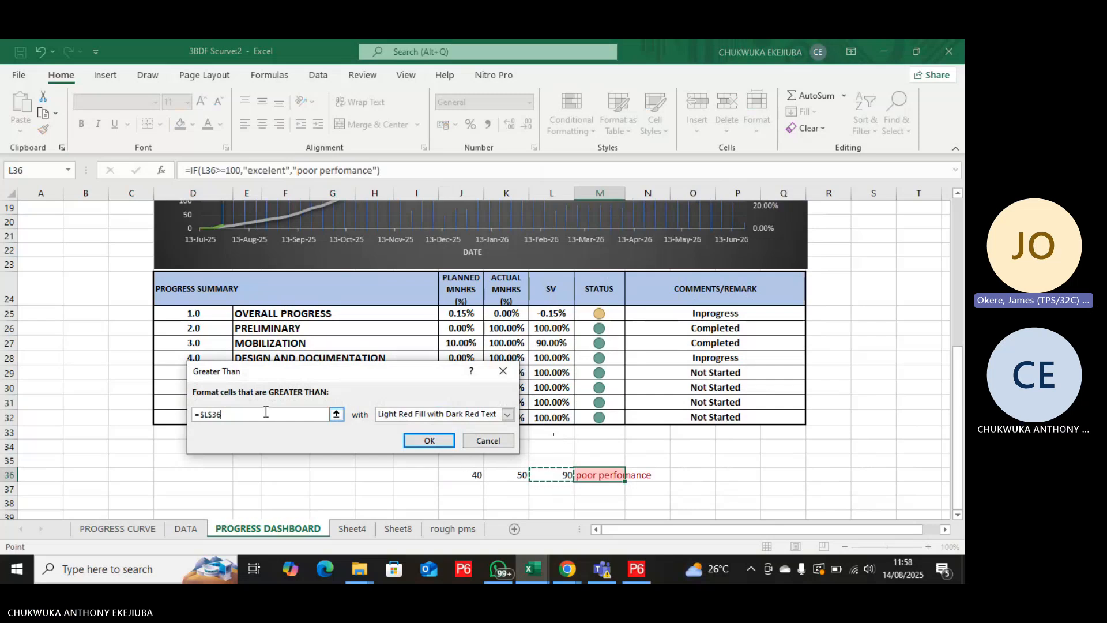
click(241, 414)
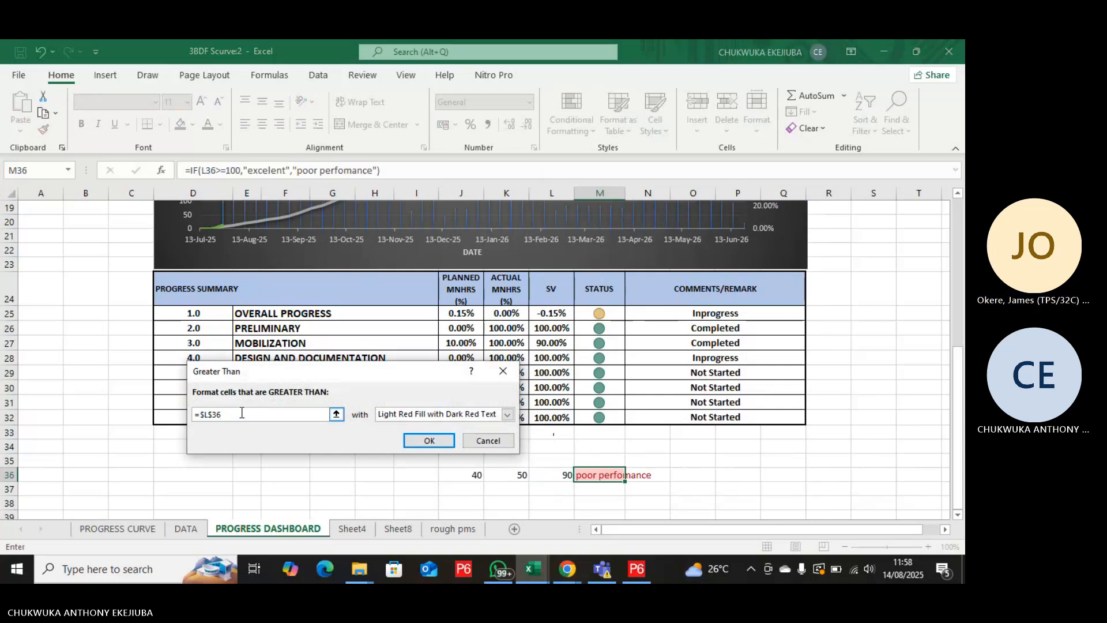
key(BackSpace)
key(BackSpace)
key(BackSpace)
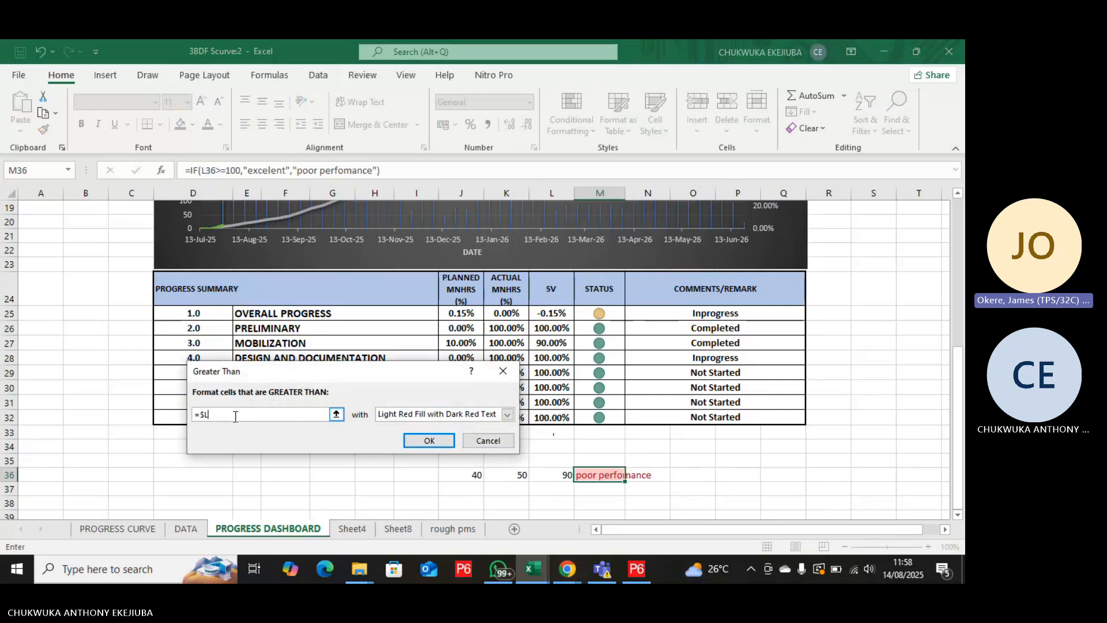
click(548, 476)
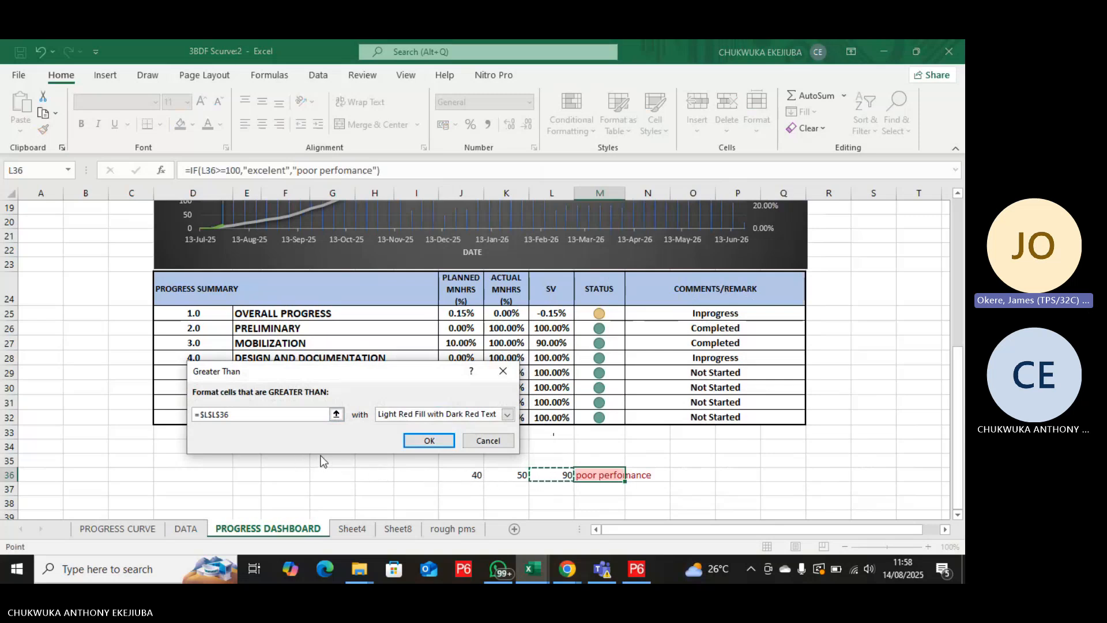
key(BackSpace)
key(BackSpace)
key(BackSpace)
key(BackSpace)
key(BackSpace)
key(BackSpace)
key(BackSpace)
key(BackSpace)
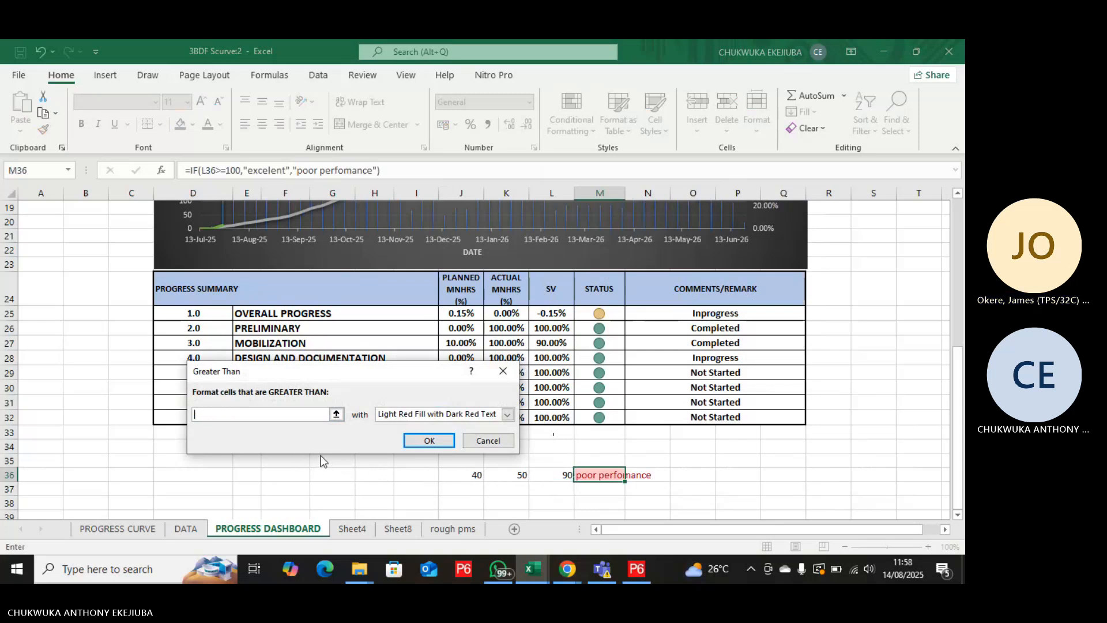
Define M36's Greater Than rule as =$L$36>=100 with Yellow Fill with Dark Yellow Text and apply it.
click(563, 476)
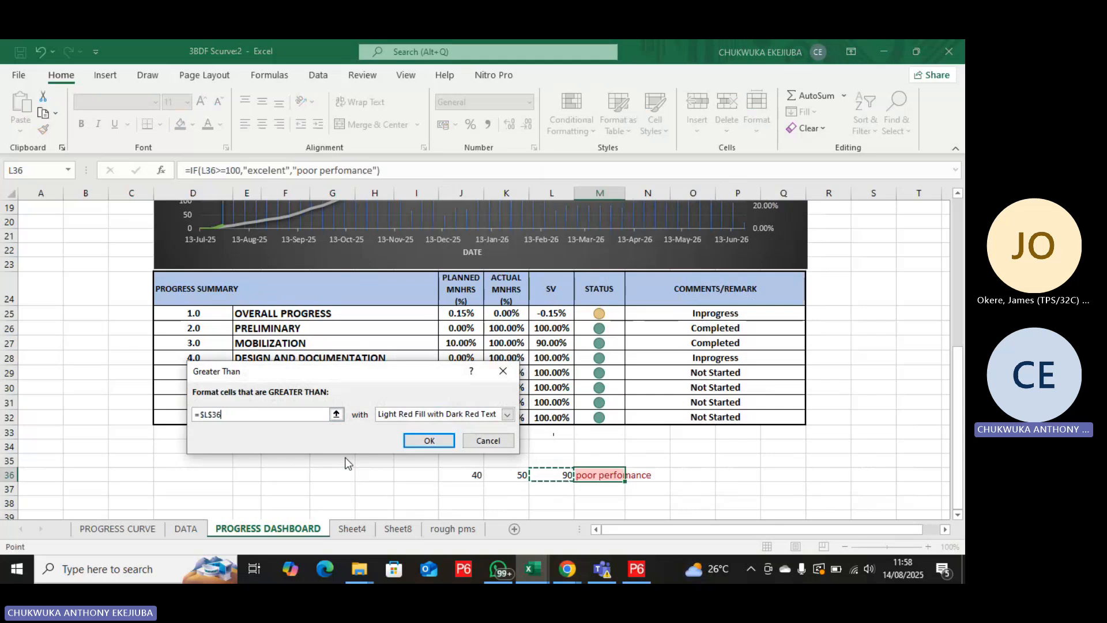
text(>)
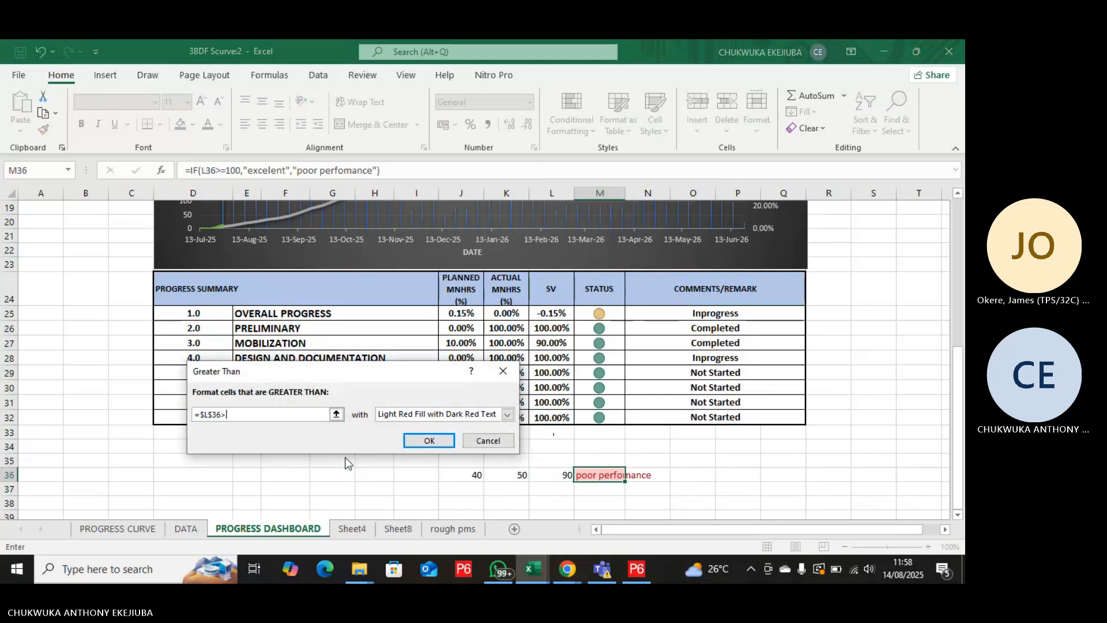
text(=)
text(100)
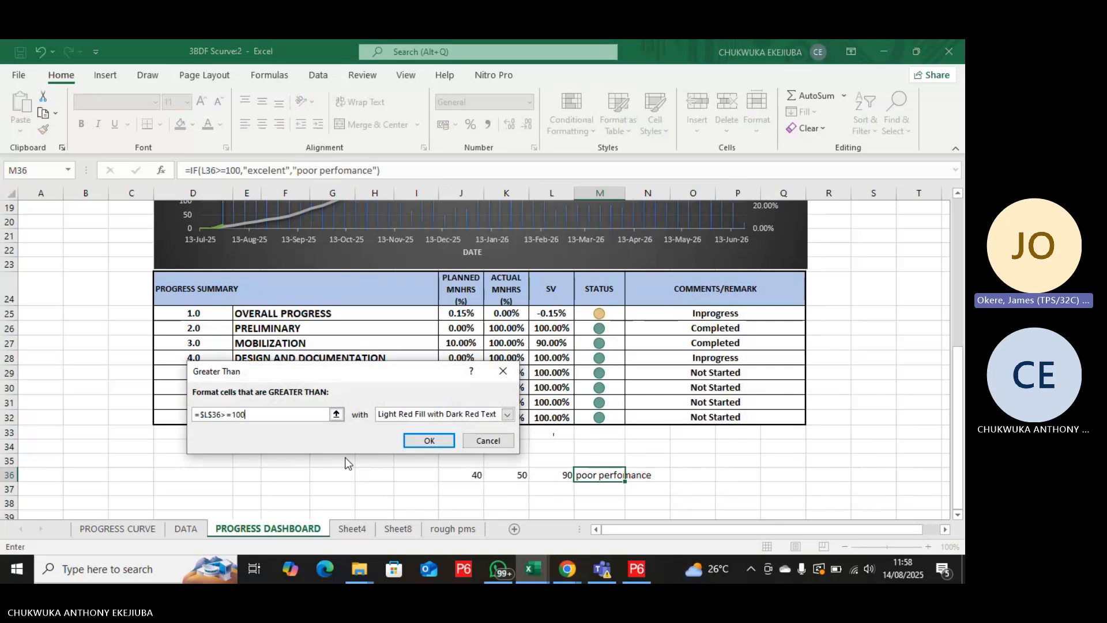
click(508, 415)
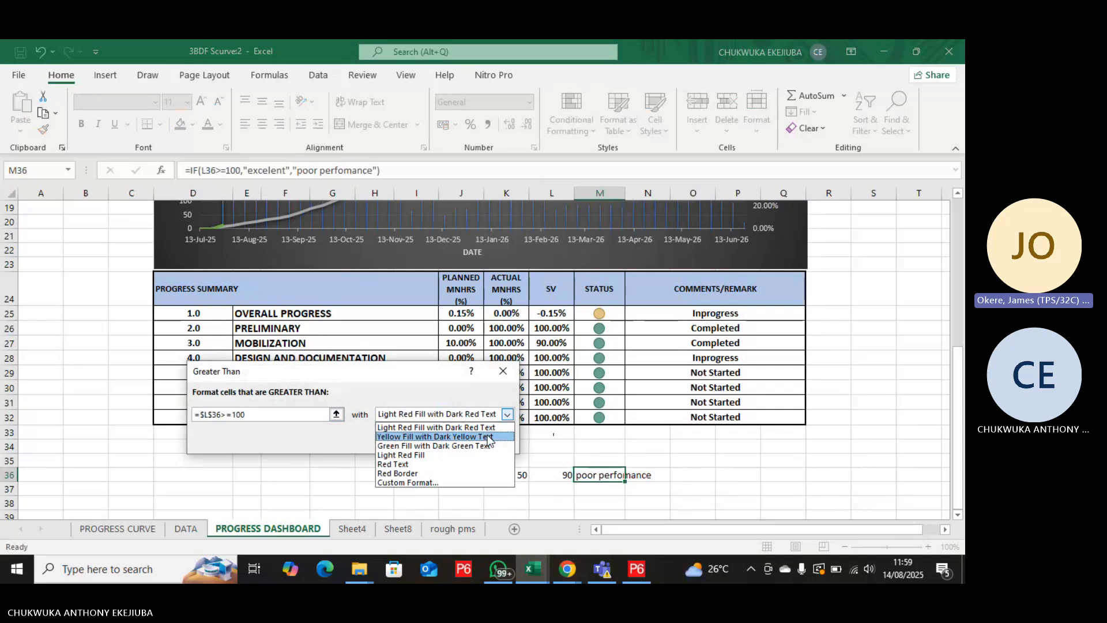
click(488, 437)
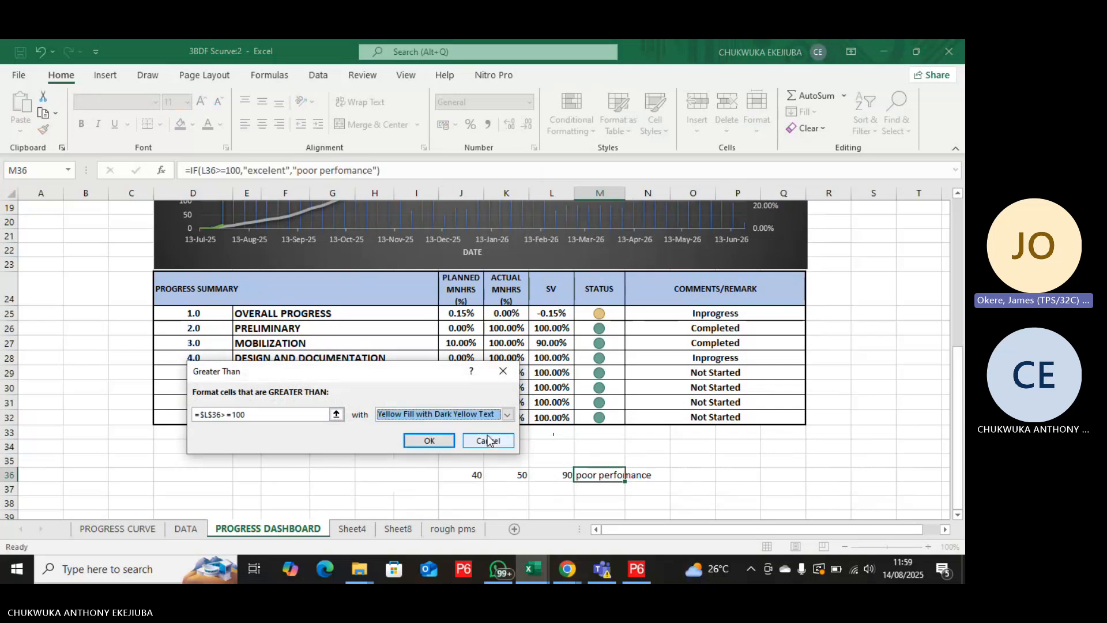
click(442, 440)
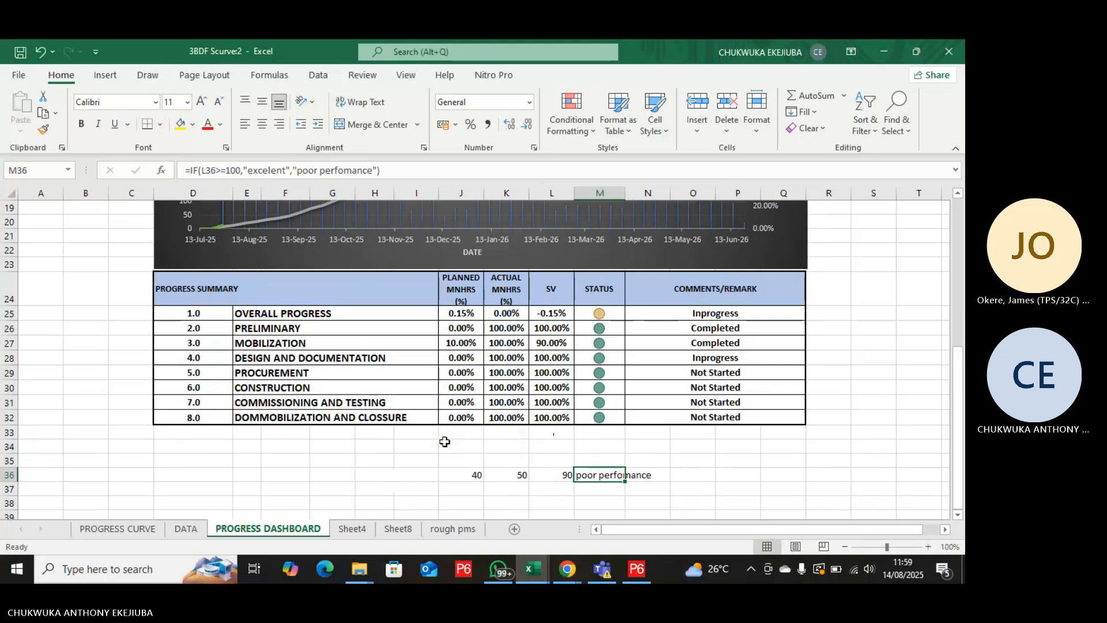
Set cell J36 to 50 and inspect cells L36 and M36 to test the highlight rule.
click(467, 475)
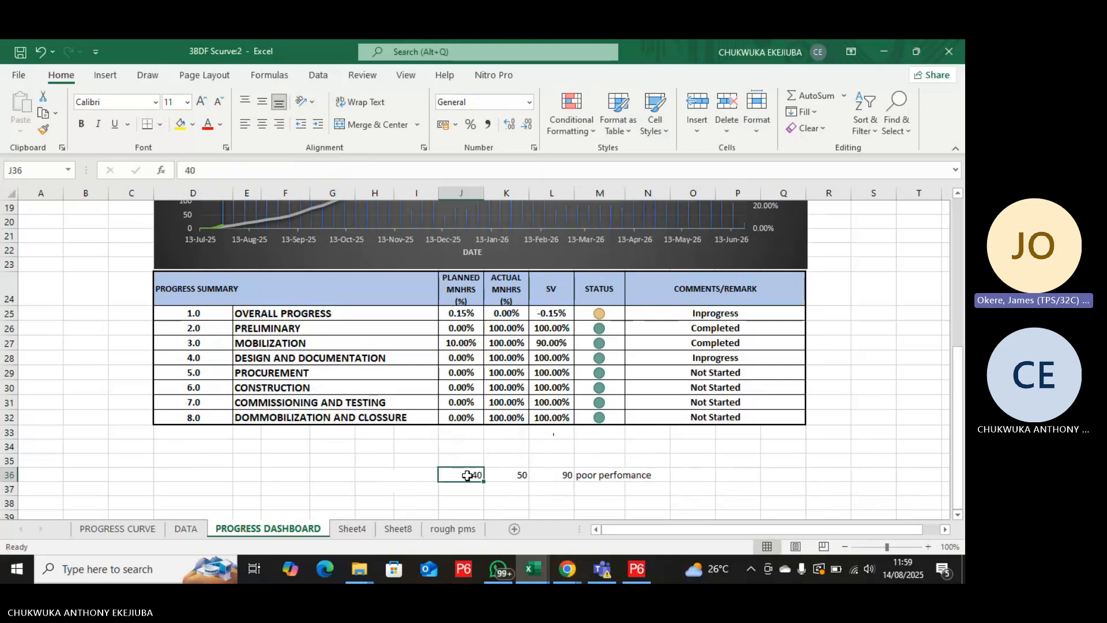
text(50)
key(Return)
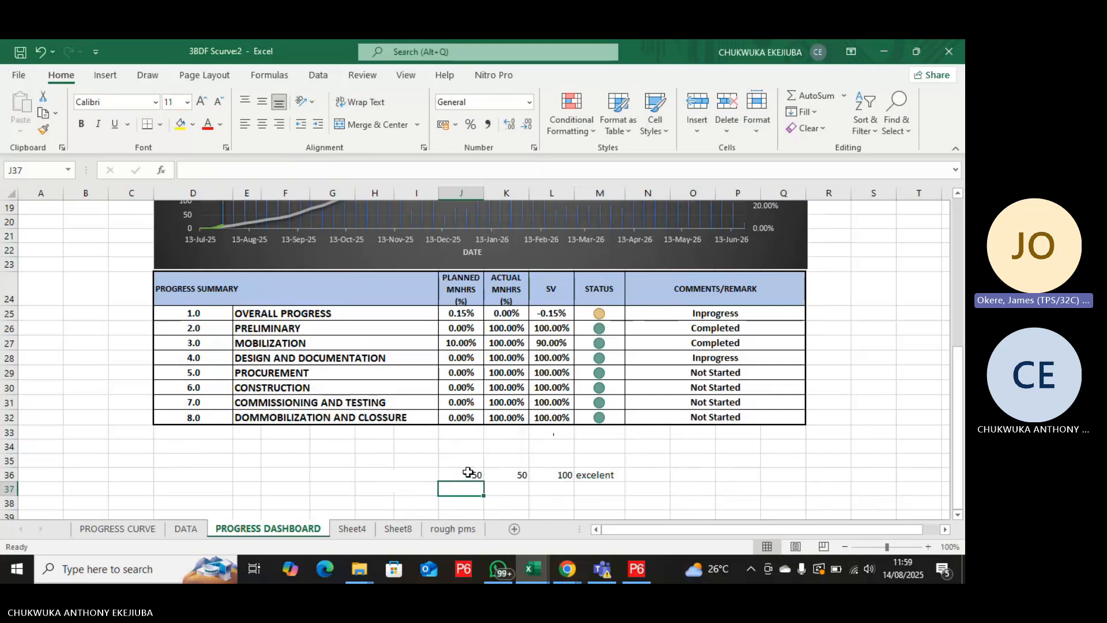
click(559, 475)
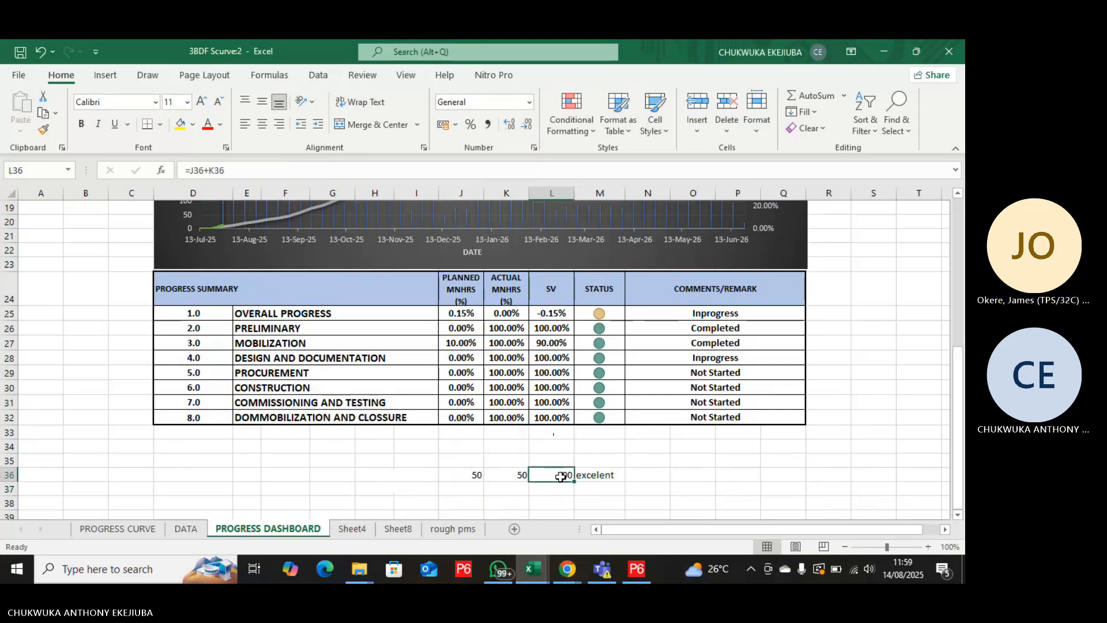
click(600, 475)
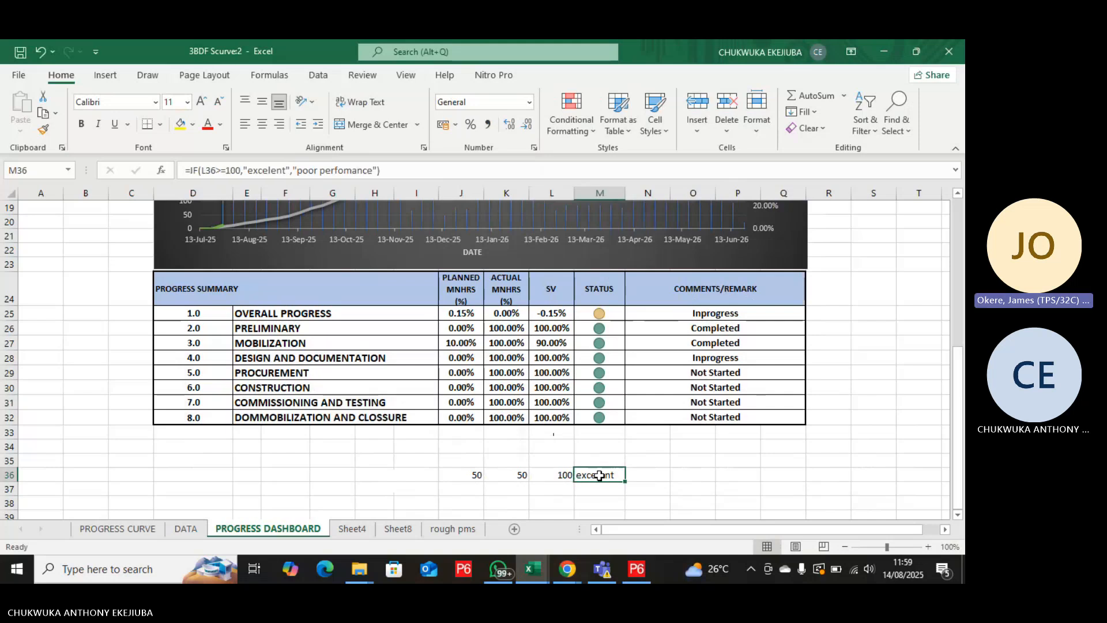
click(593, 134)
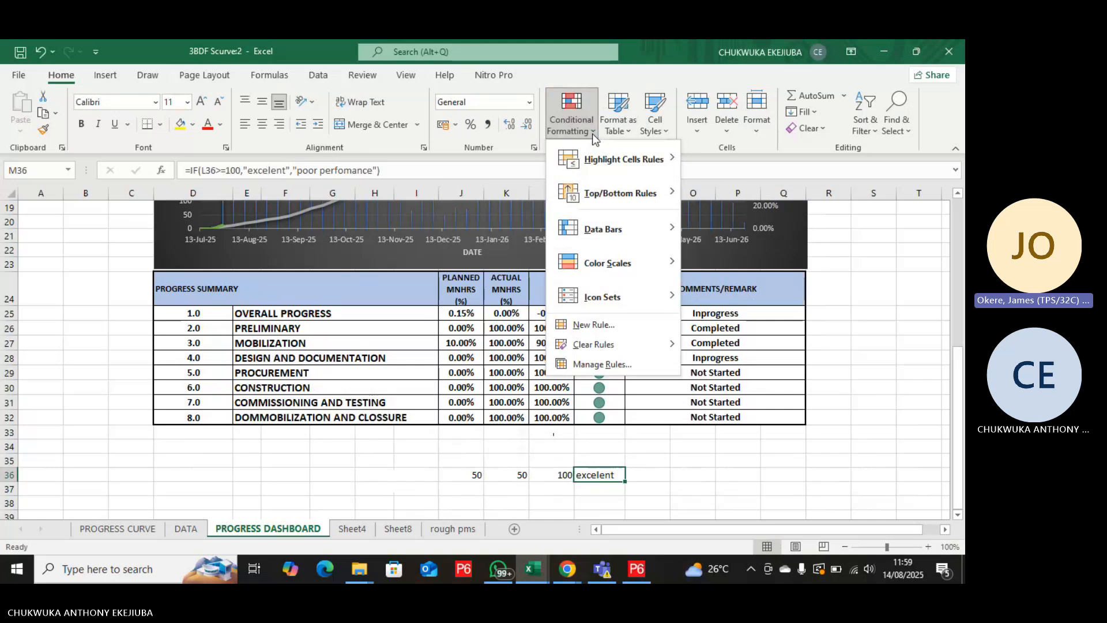
mouse_move(589, 146)
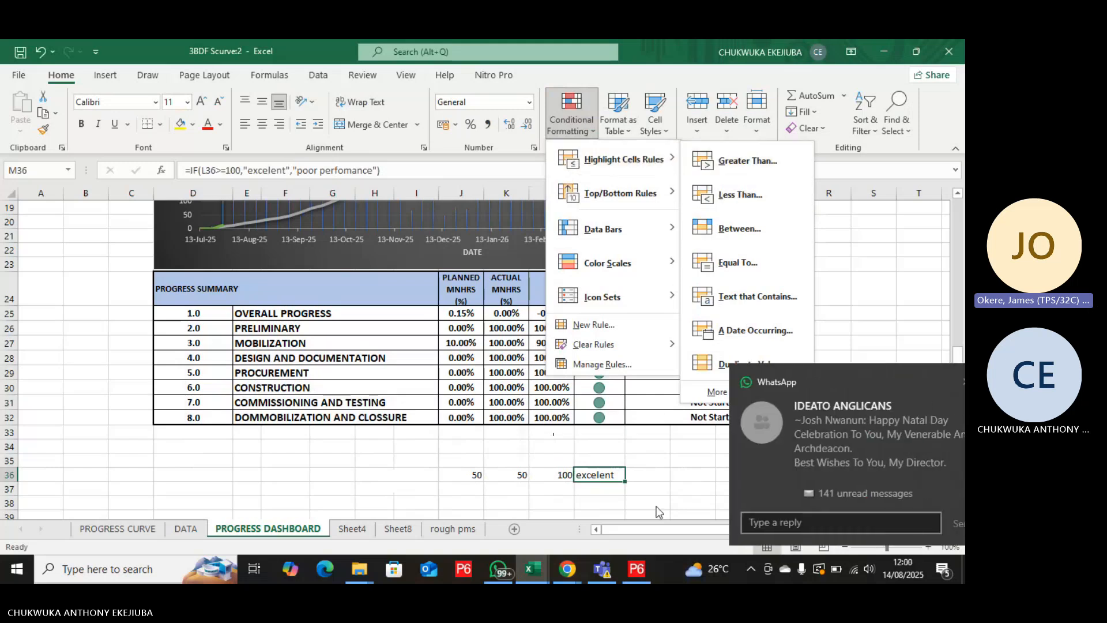
key(Escape)
key(Escape)
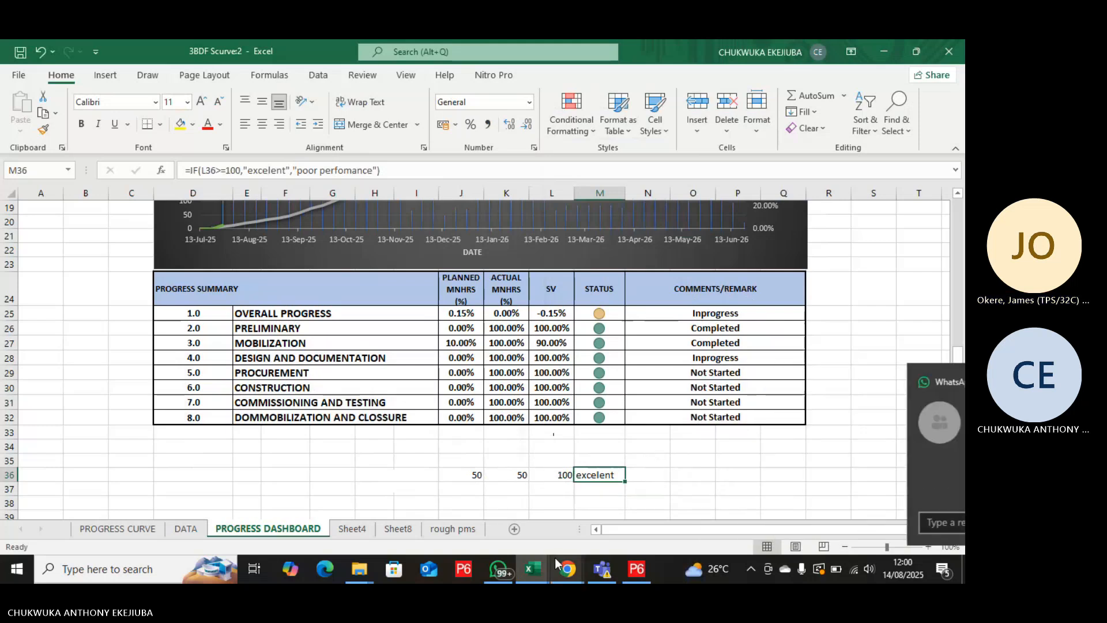
Enter 100 in cell P37 and give M36 a Greater Than rule referencing it, using Light Red Fill with Dark Red Text.
click(728, 487)
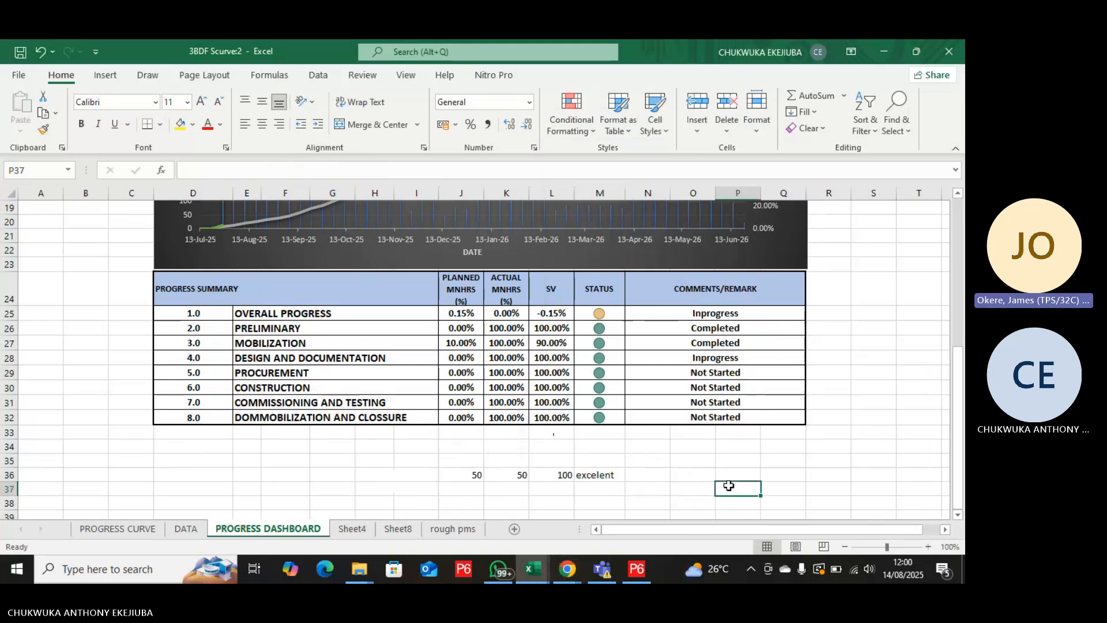
text(100)
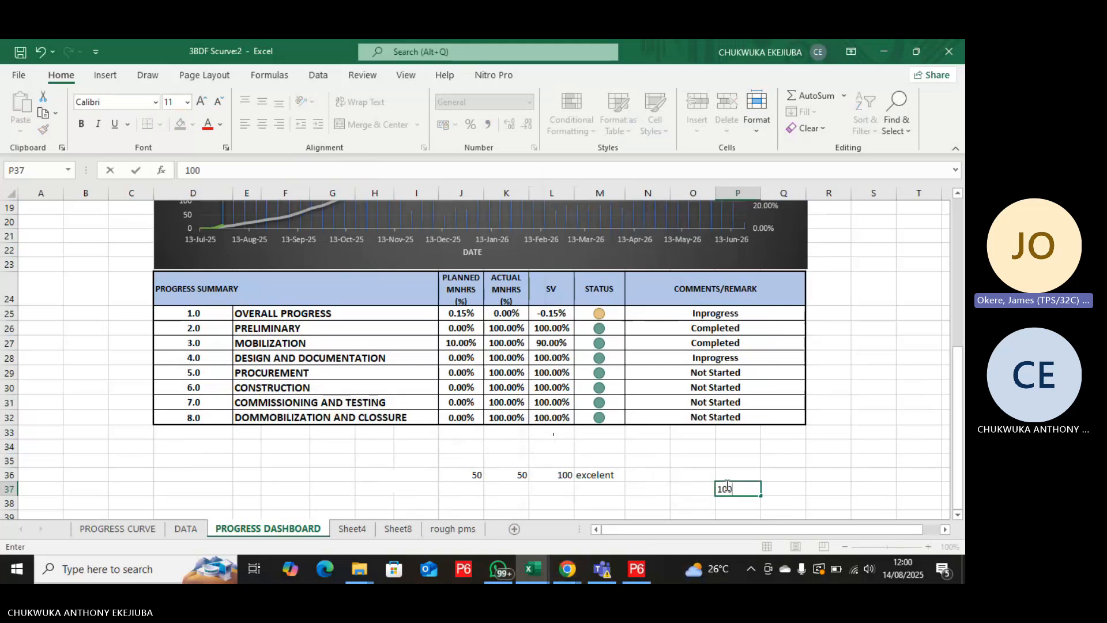
click(612, 472)
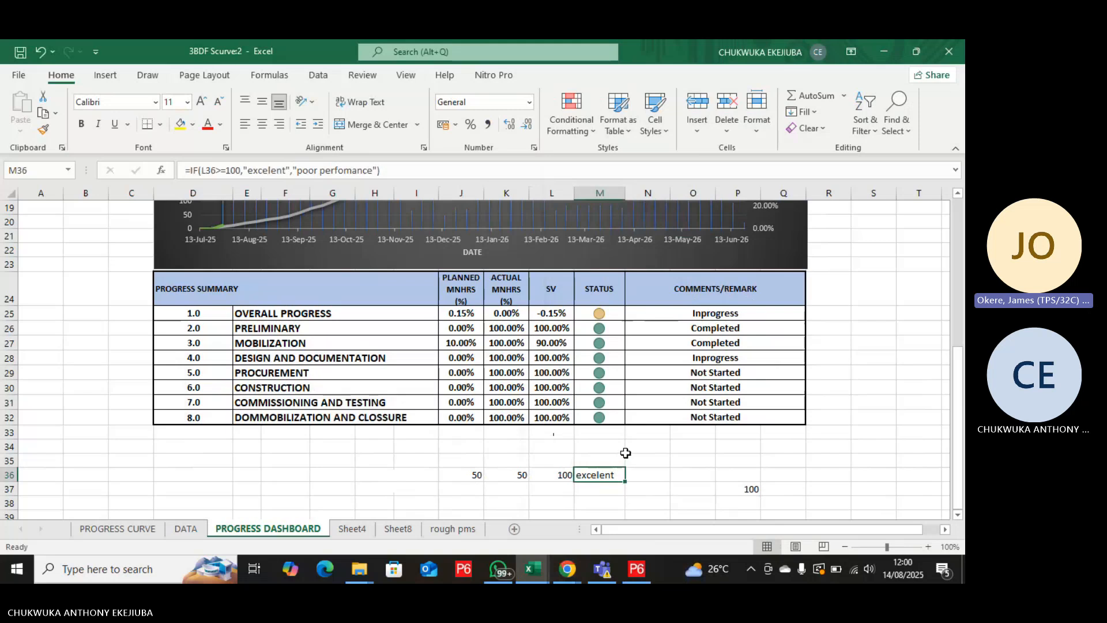
click(585, 130)
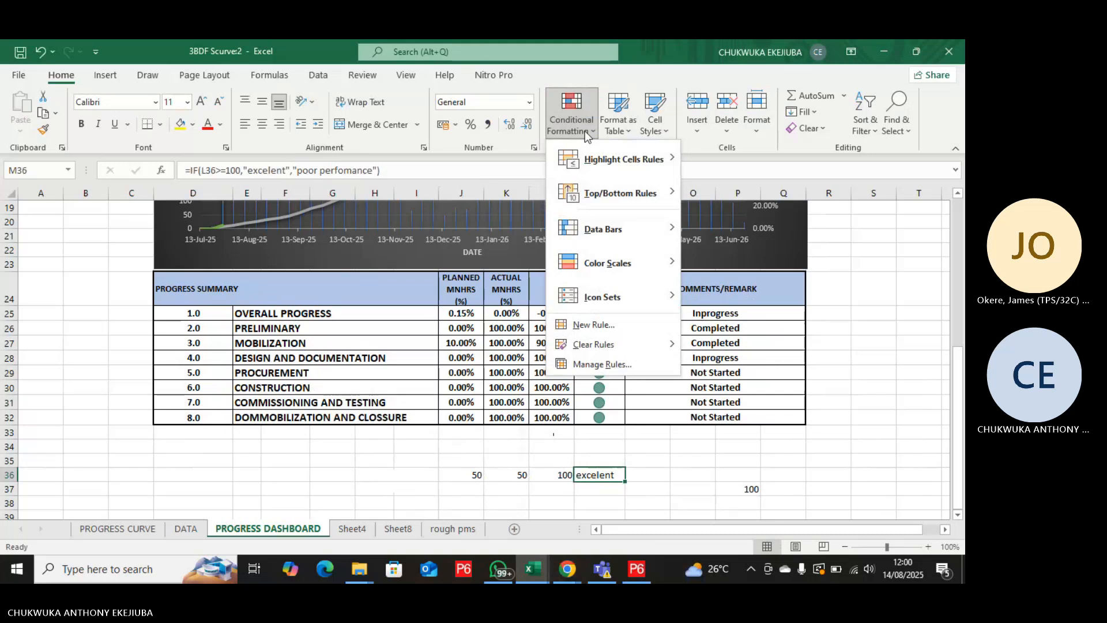
mouse_move(600, 158)
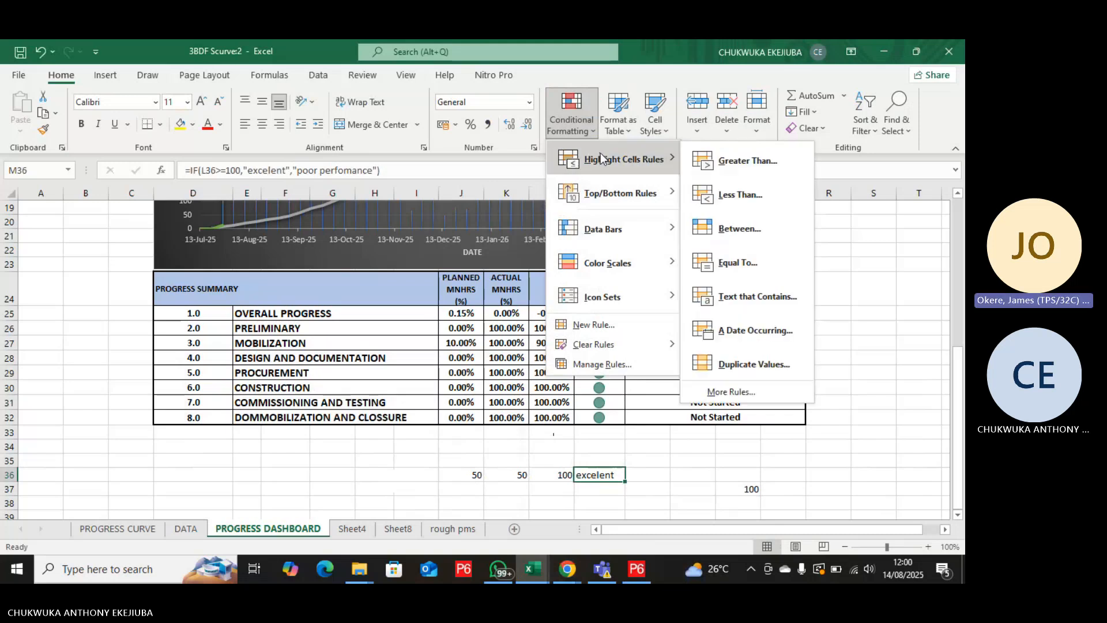
click(733, 161)
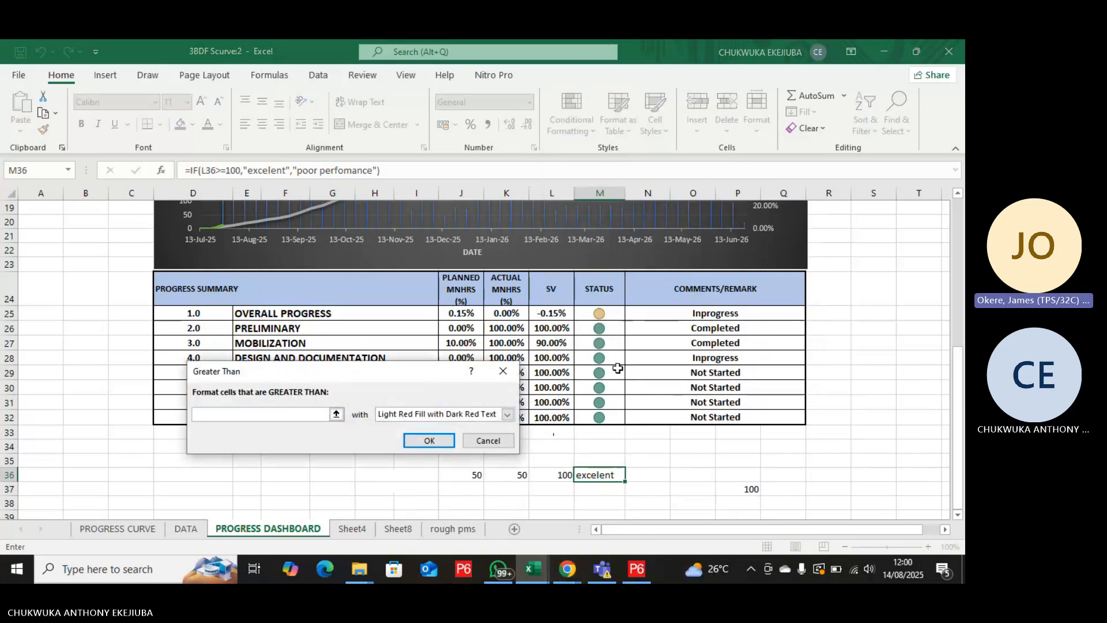
click(741, 491)
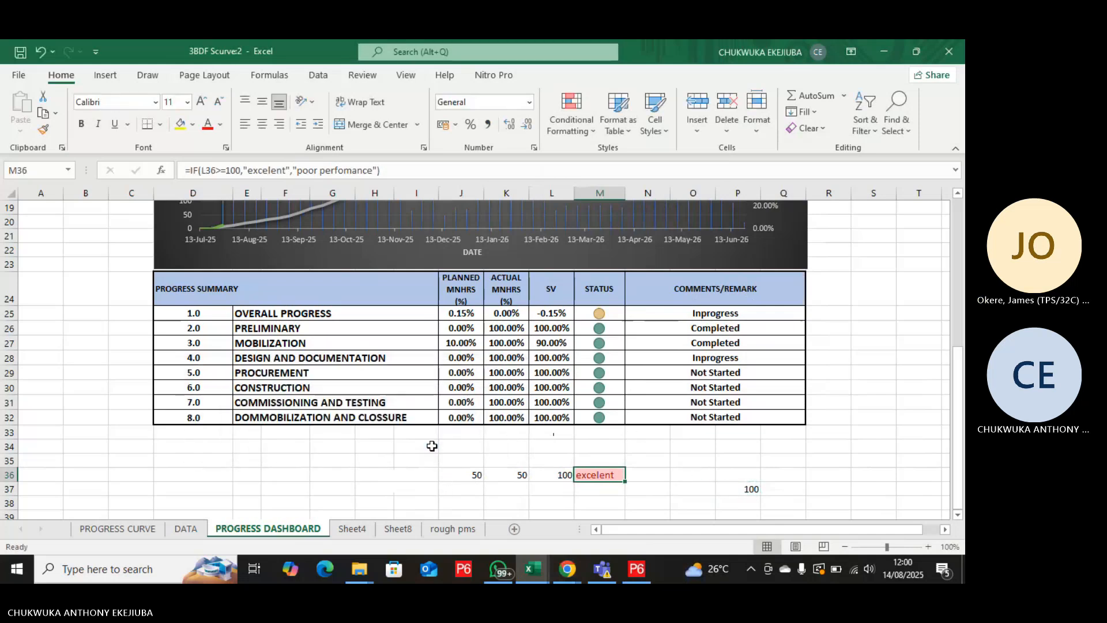
click(431, 442)
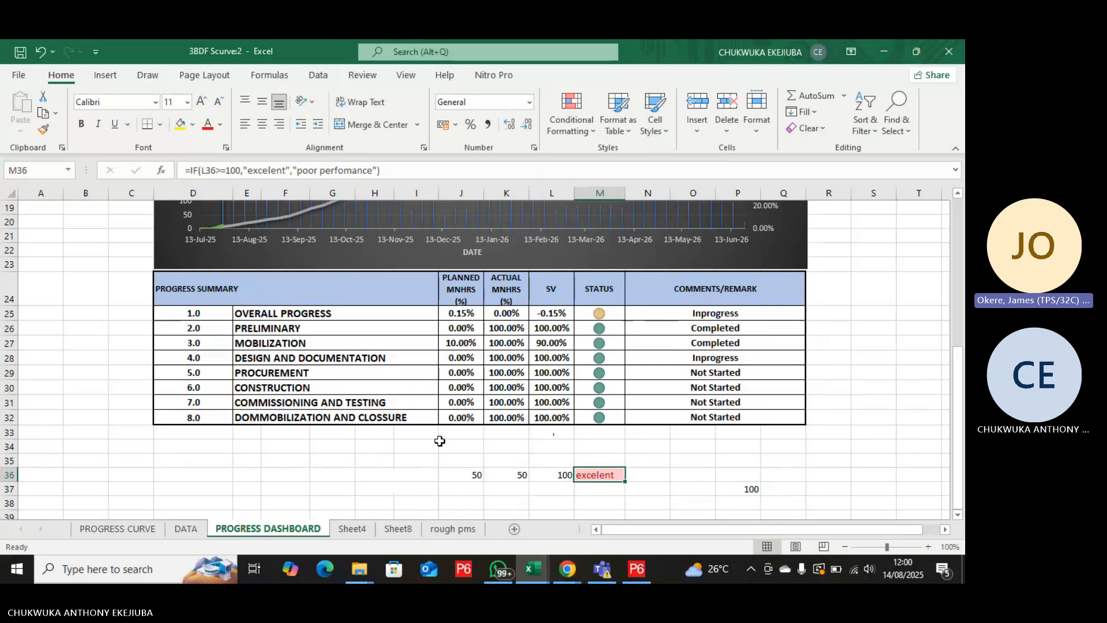
Test the highlight rule on M36 with 60 as the value of J36, ending with J36 set to 40.
click(481, 475)
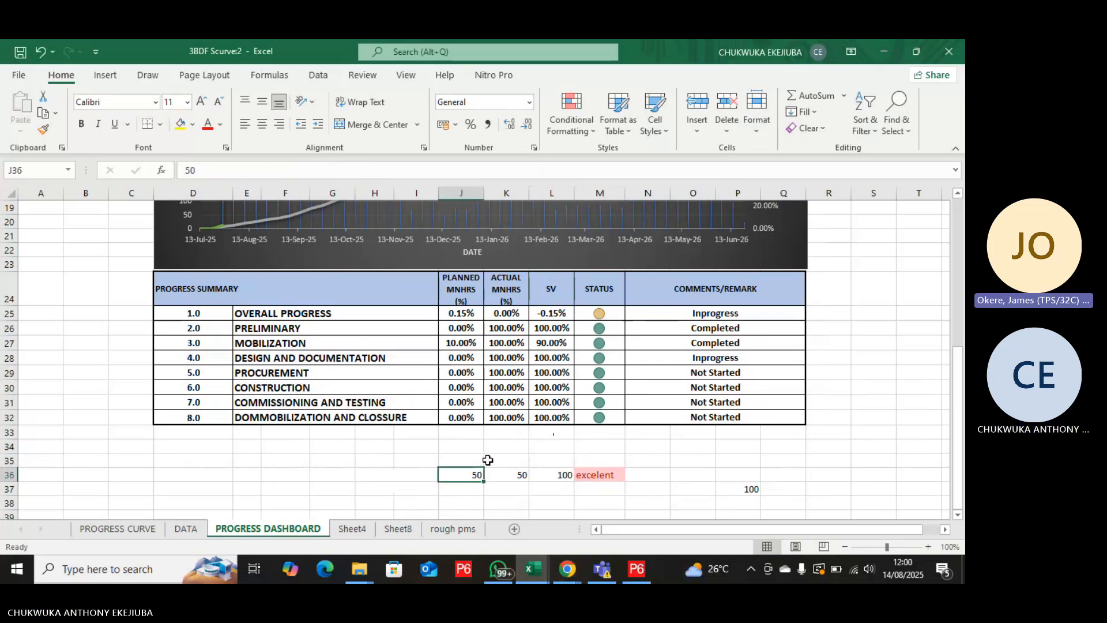
text(60)
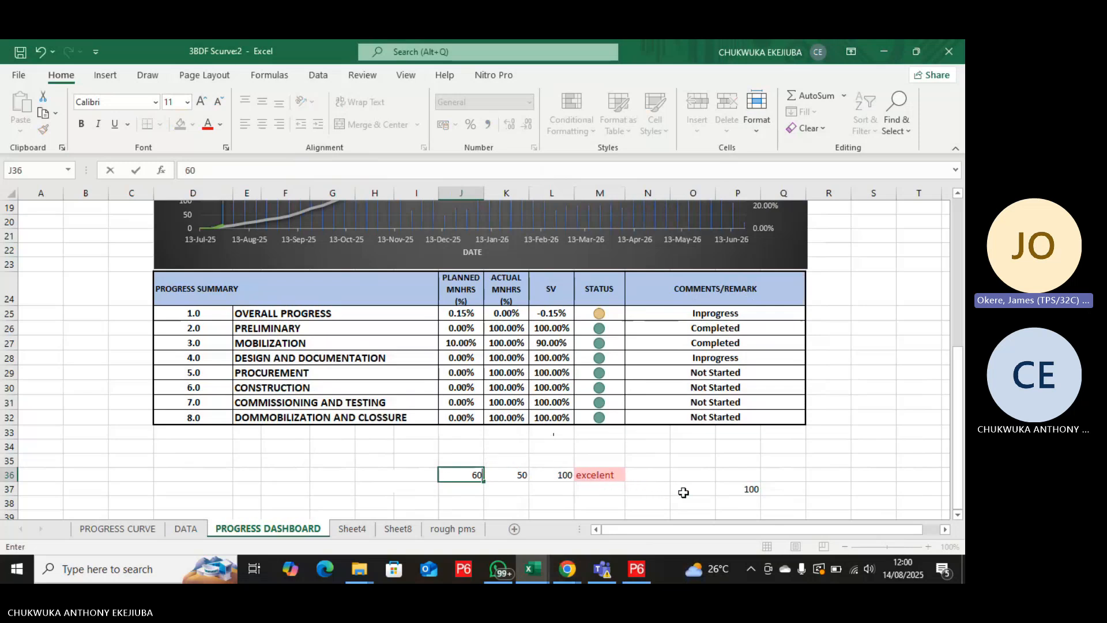
key(Return)
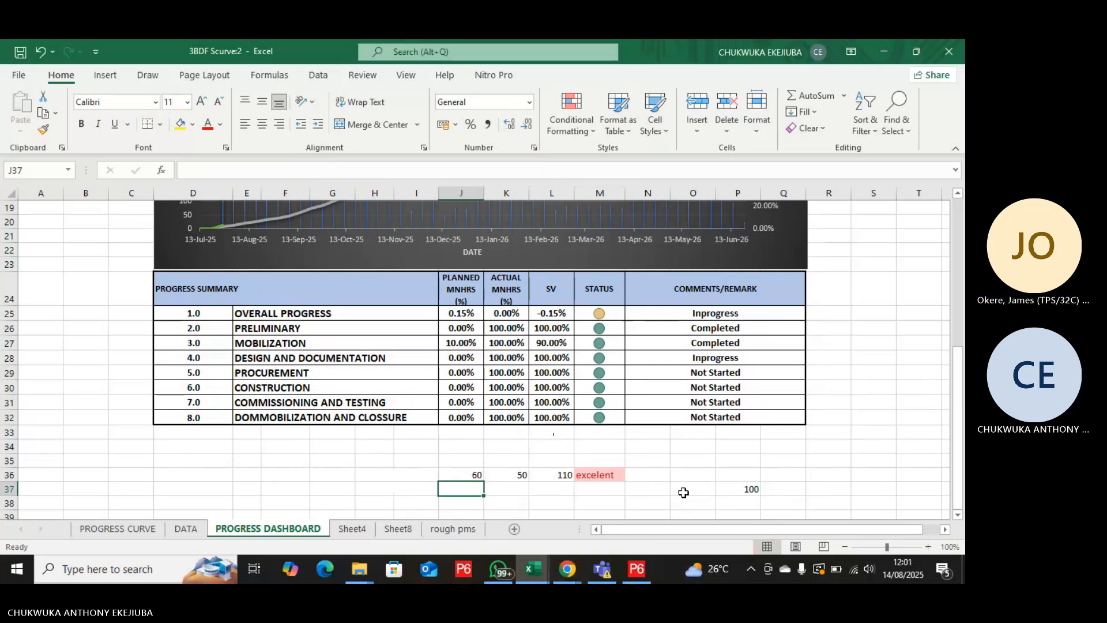
click(463, 473)
text(4)
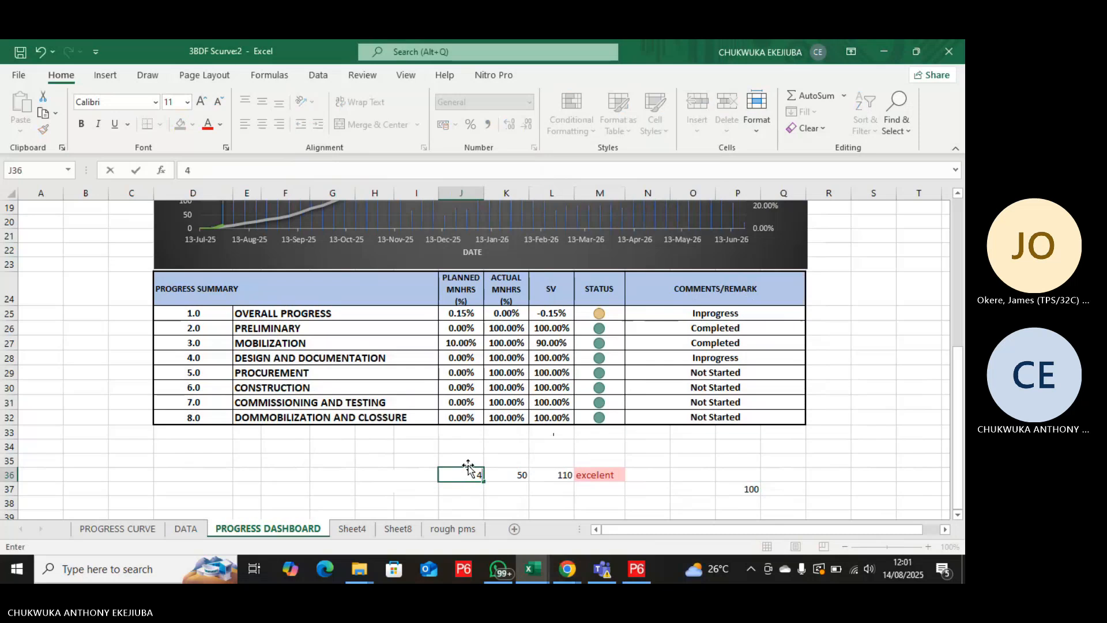
text(0)
key(Return)
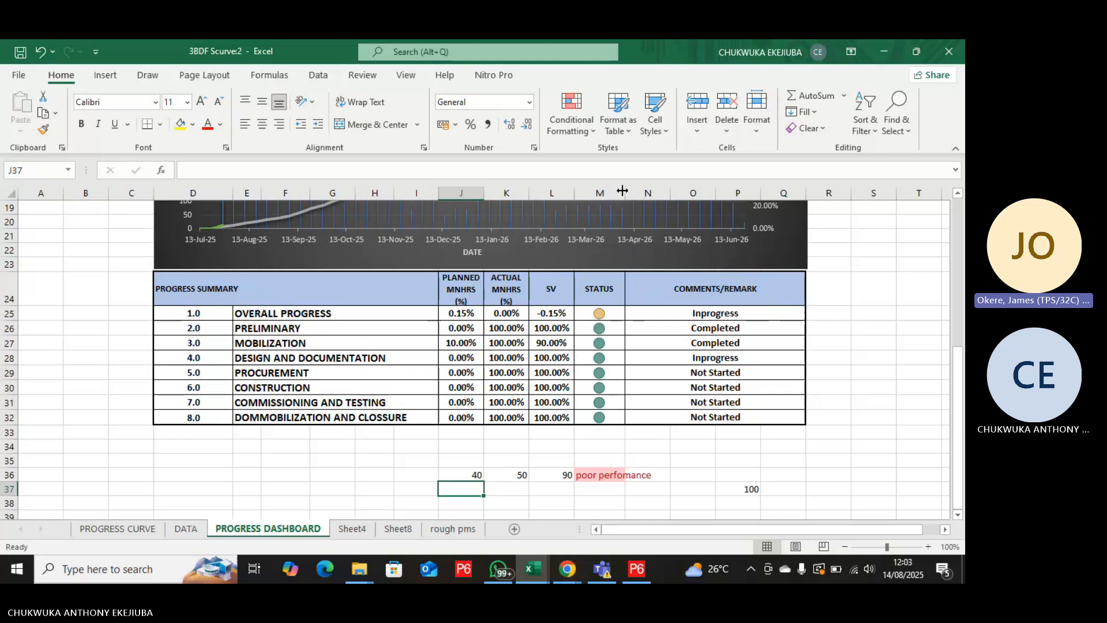
Widen column M to fit the performance text and enter the formula =L36 in cell N36.
drag(622, 191, 670, 191)
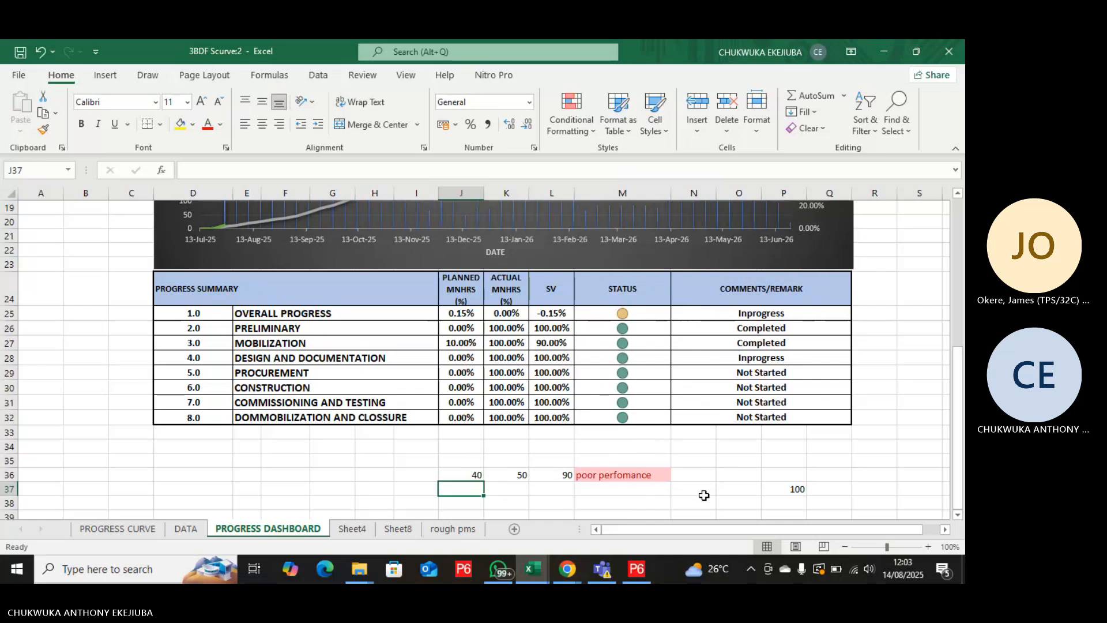
click(704, 474)
text(=)
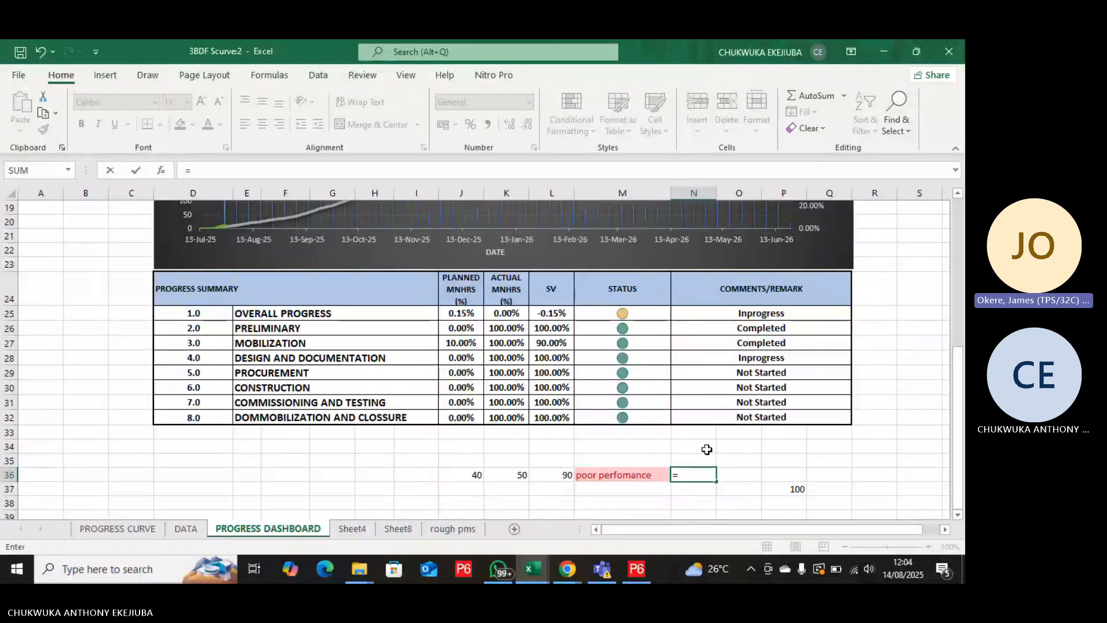
click(562, 472)
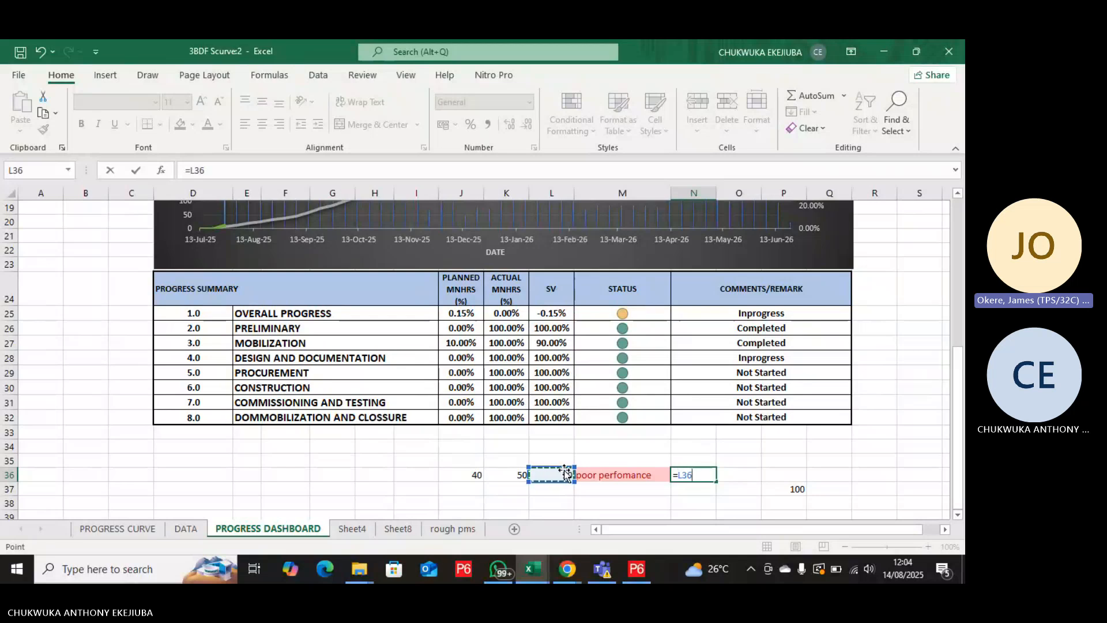
key(Return)
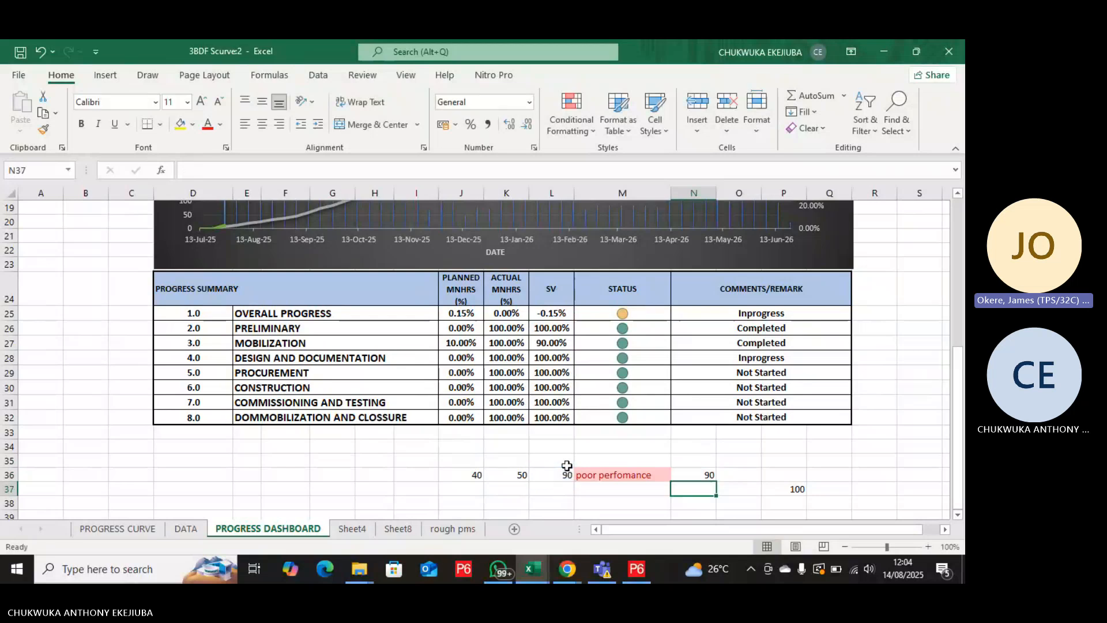